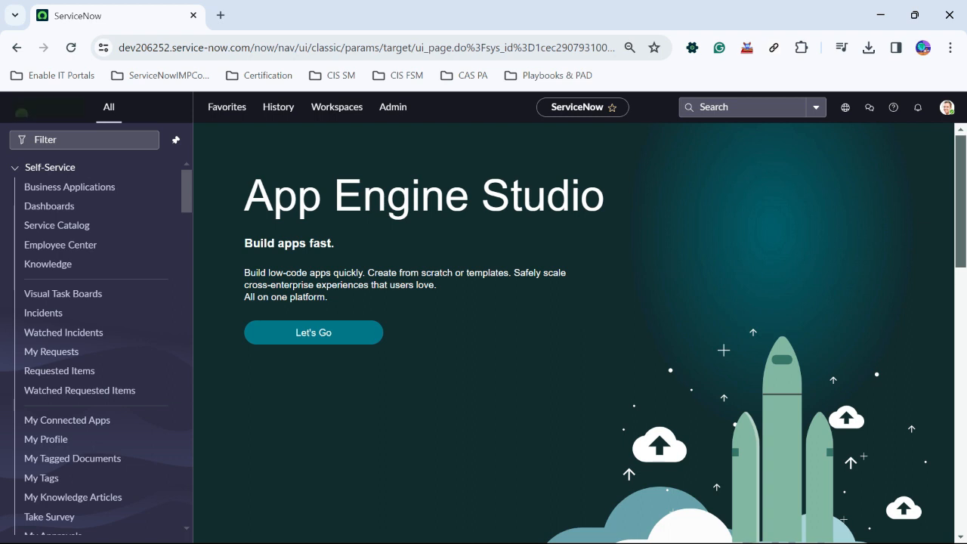
Find the Scripts - Background module under System Definition and open it.
{"action": "left_click", "coordinate": [75, 139]}
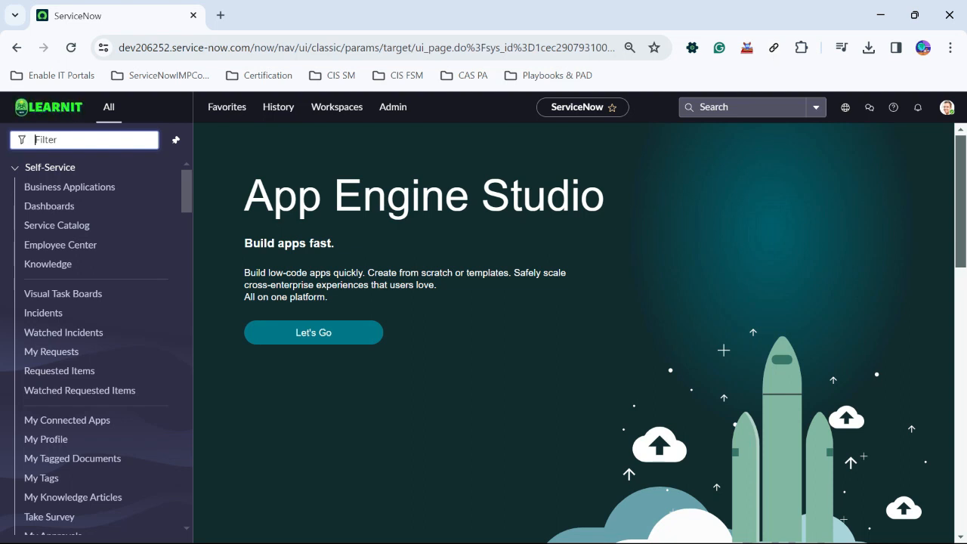
{"action": "type", "text": "scri"}
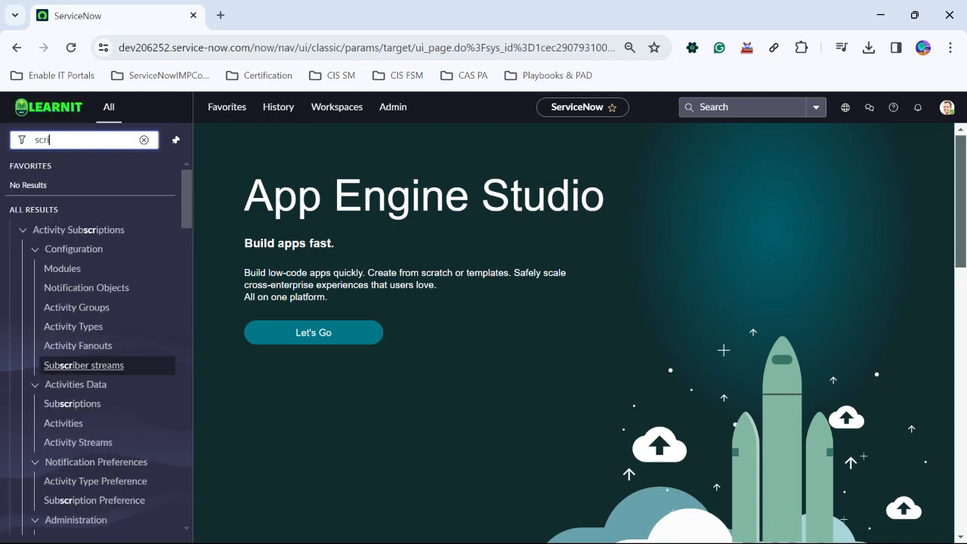
{"action": "type", "text": "pts -"}
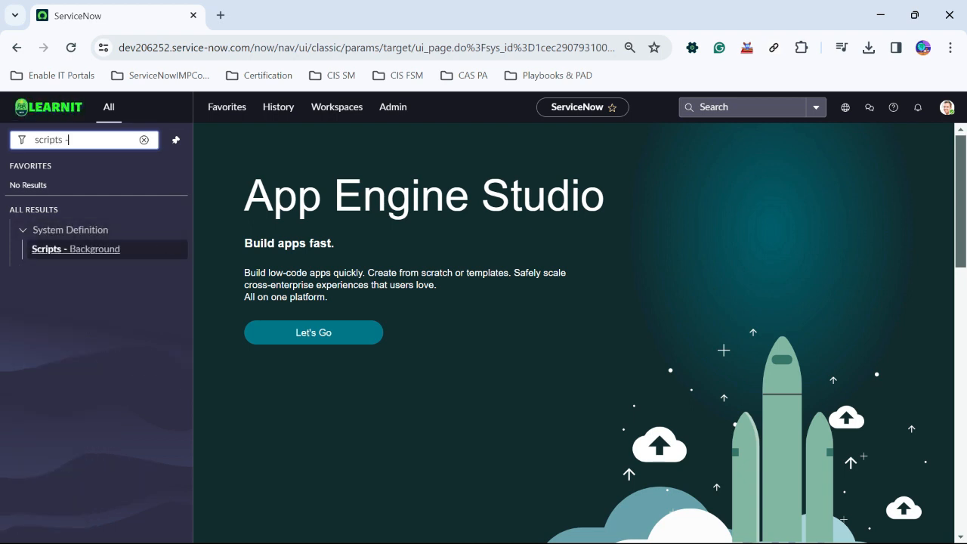
{"action": "left_click", "coordinate": [76, 249]}
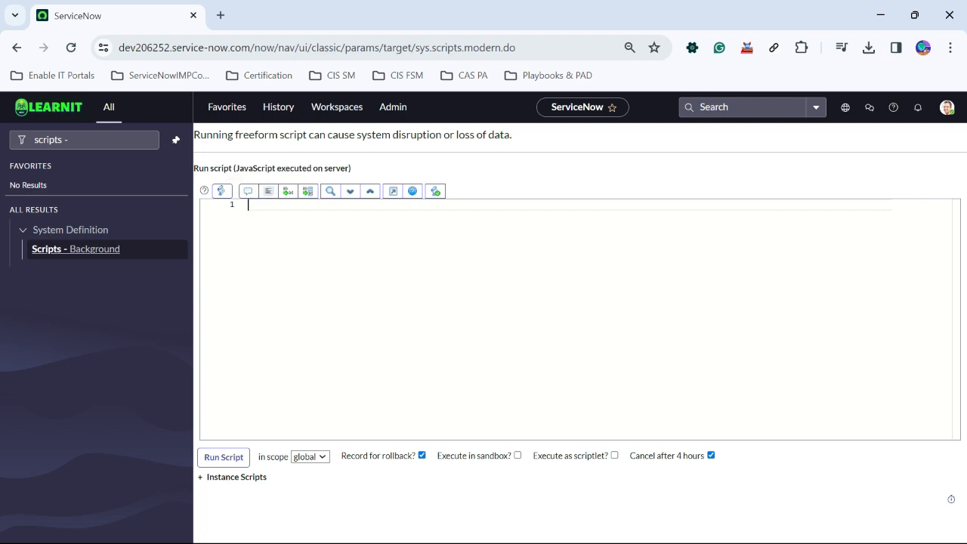
Write a background script that declares abc as a new GlideRecord on the 'incident' table and calls abc.query() on line 2.
{"action": "type", "text": "var abc = new"}
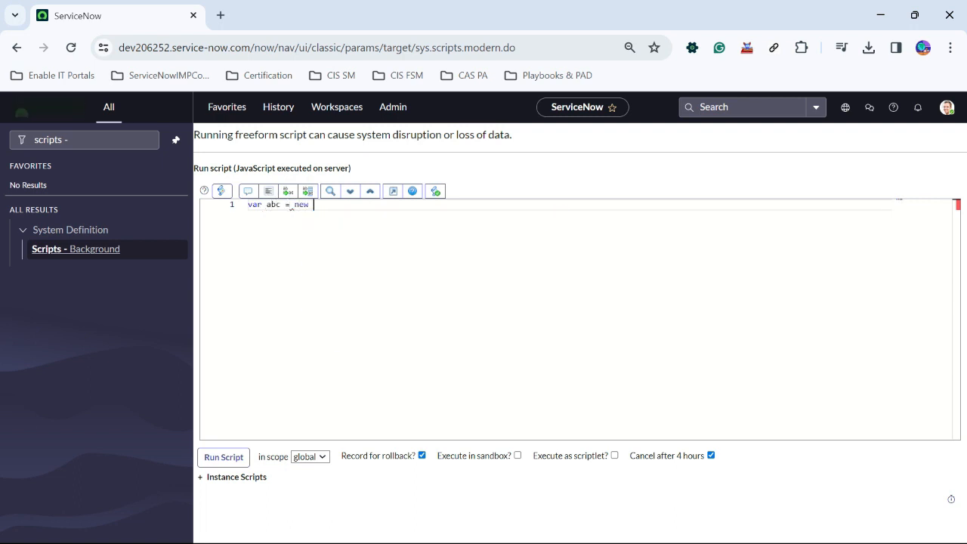
{"action": "type", "text": " Gli"}
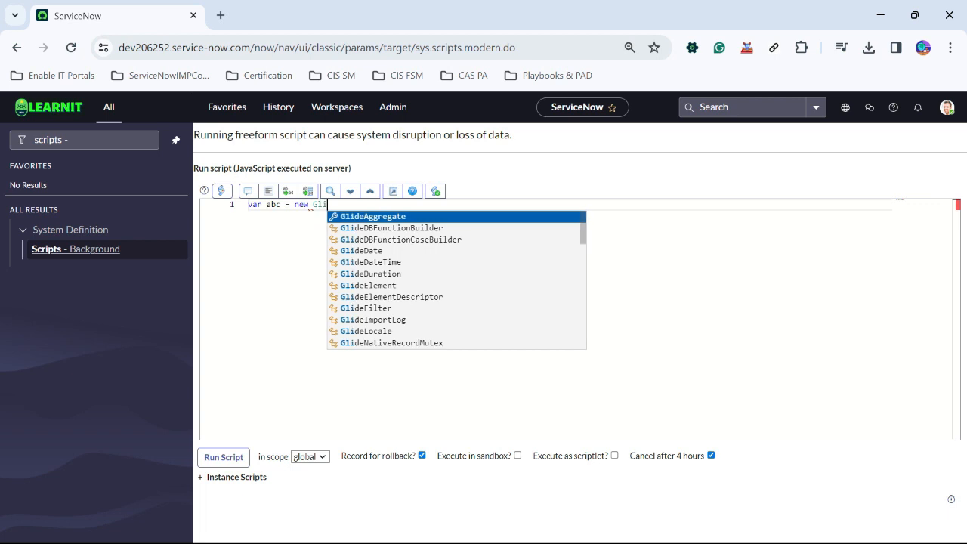
{"action": "type", "text": "deRe"}
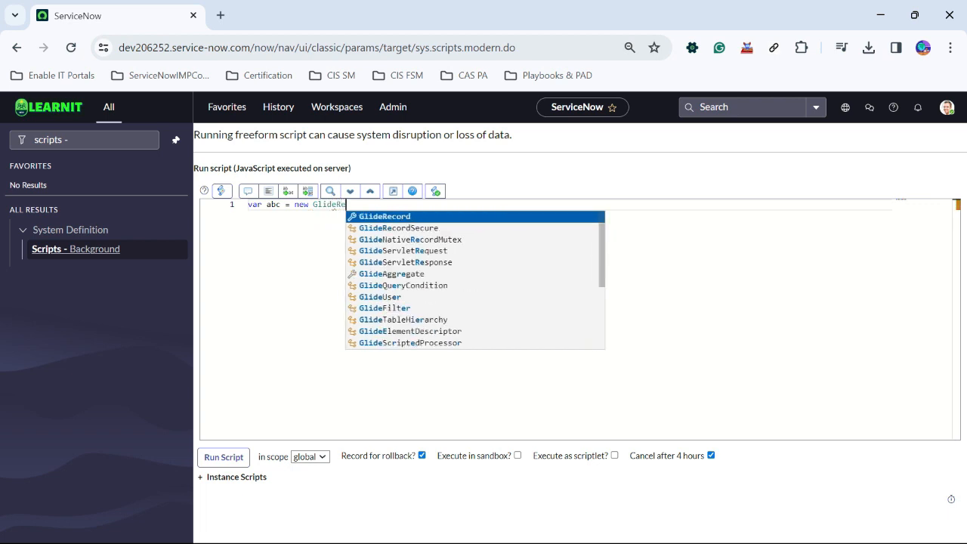
{"action": "key", "text": "Return"}
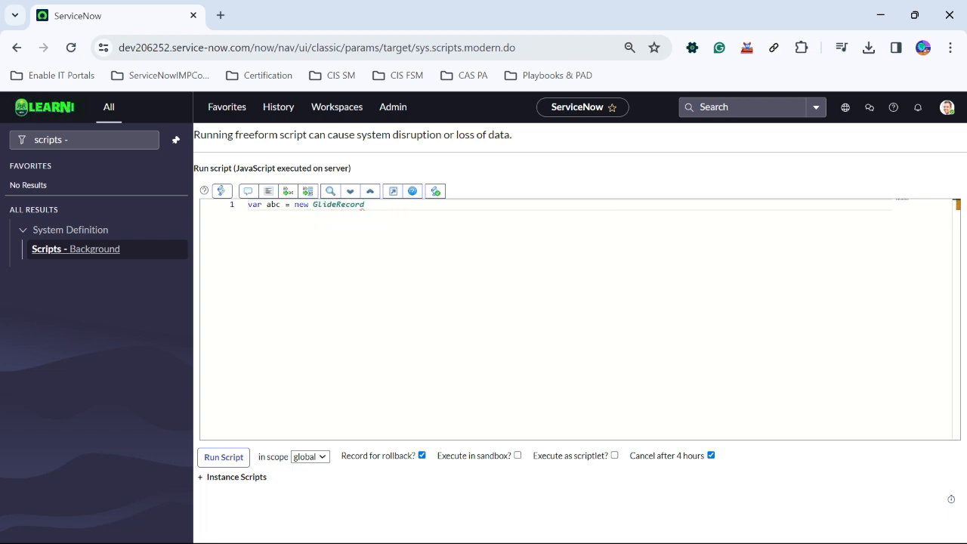
{"action": "type", "text": "();"}
{"action": "type", "text": "'"}
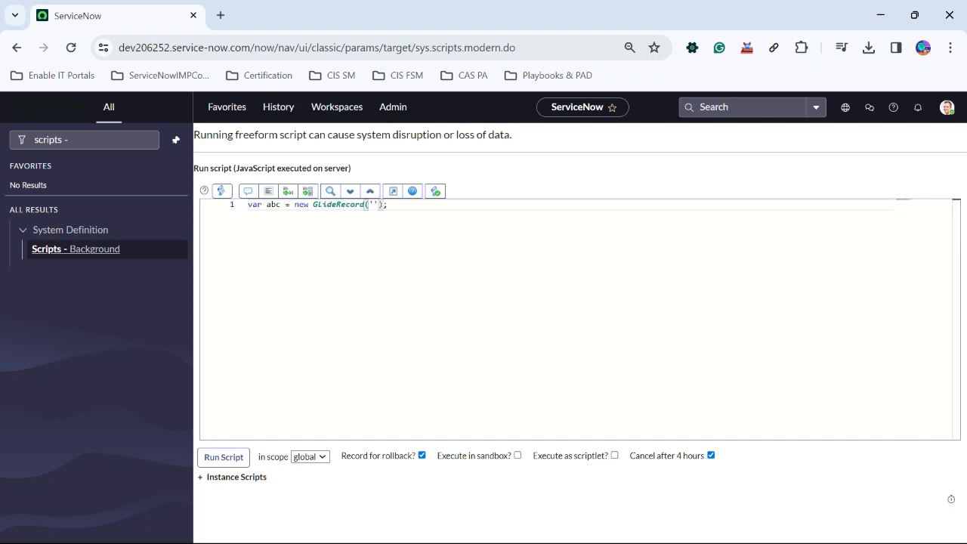
{"action": "type", "text": "incident"}
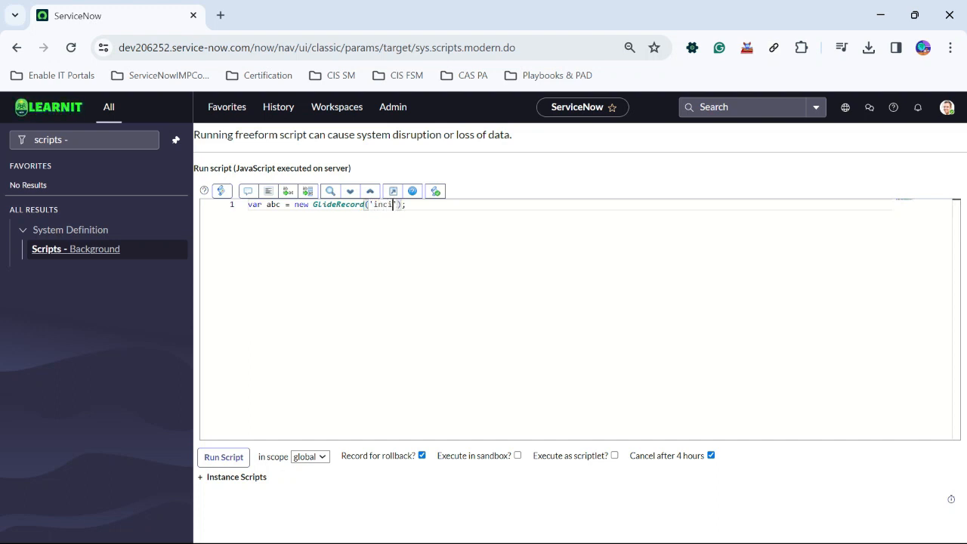
{"action": "key", "text": "Right"}
{"action": "key", "text": "Right"}
{"action": "key", "text": "Right"}
{"action": "key", "text": "Return"}
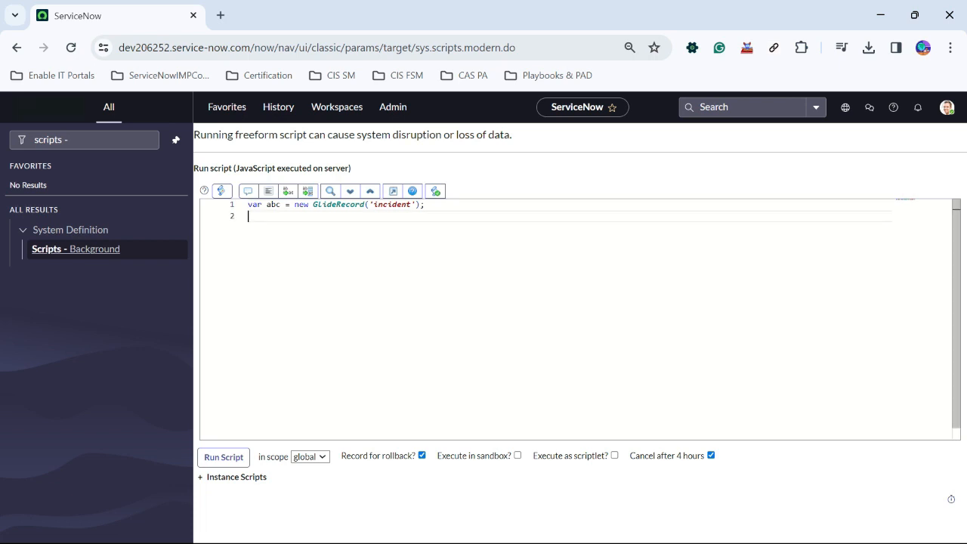
{"action": "type", "text": "abc.query"}
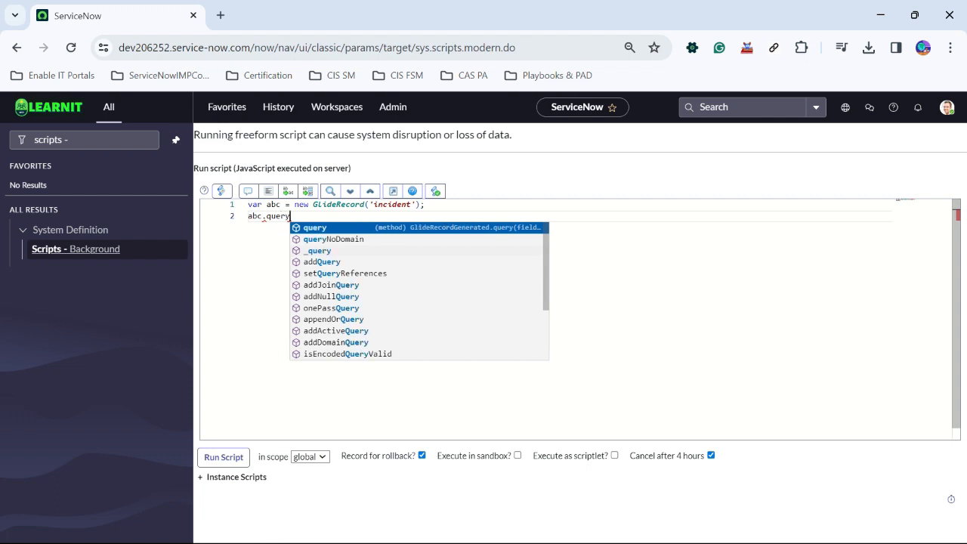
{"action": "type", "text": "();"}
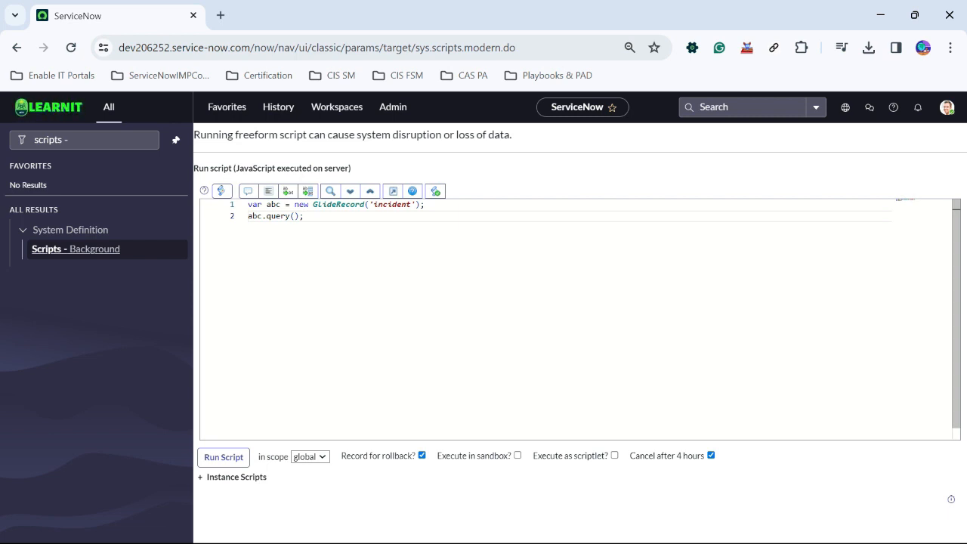
Clear the whole GlideRecord script from the background script editor.
{"action": "key", "text": "ctrl+a"}
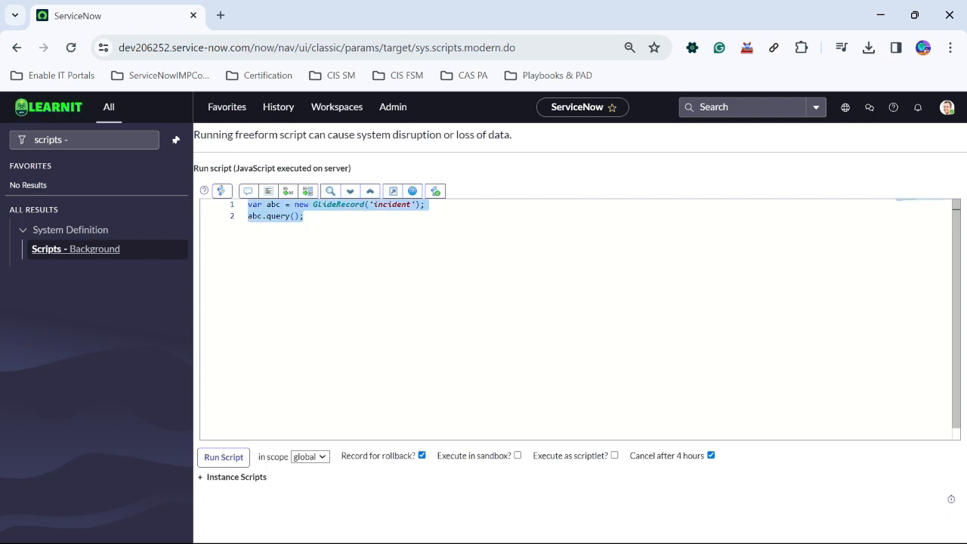
{"action": "key", "text": "BackSpace"}
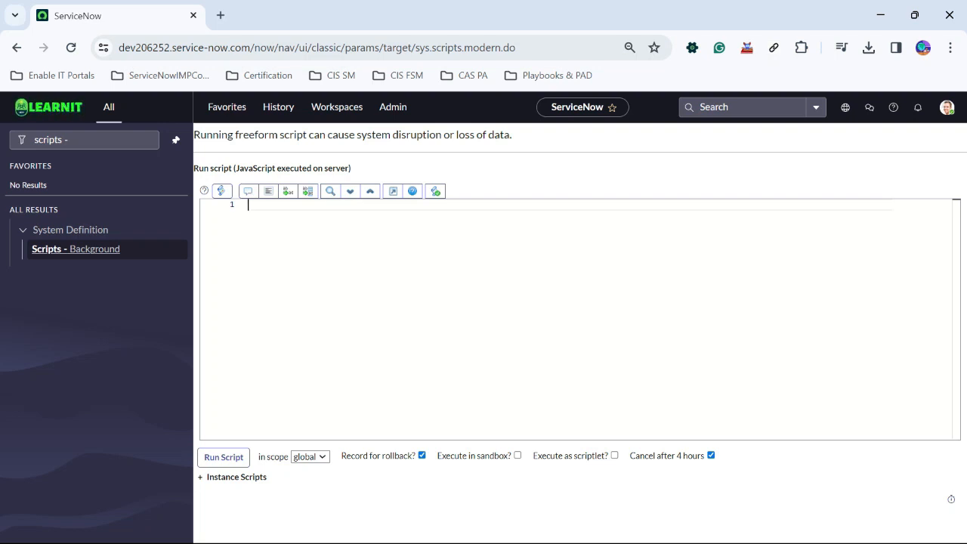
Find the Plugins module under System Definition and open it in Application Manager.
{"action": "triple_click", "coordinate": [68, 140]}
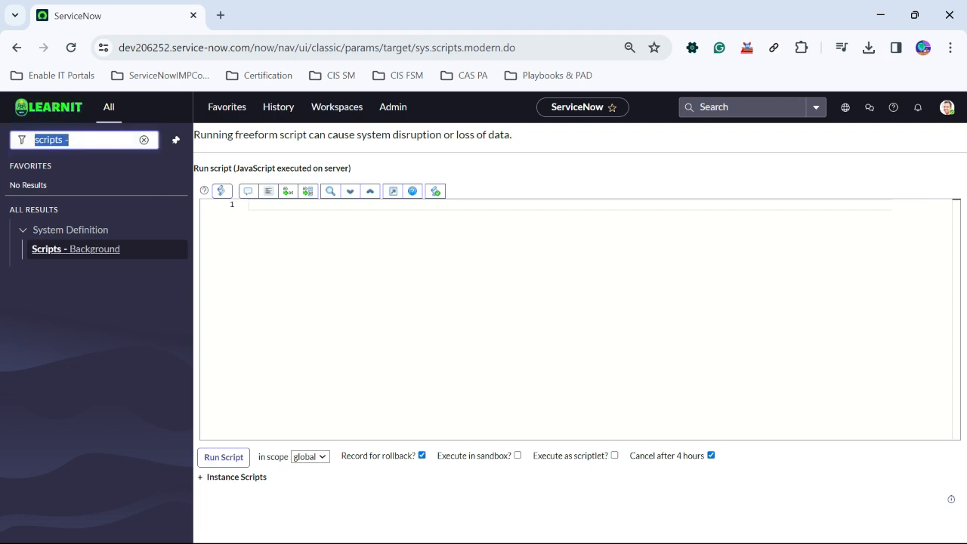
{"action": "key", "text": "BackSpace"}
{"action": "type", "text": "plugins"}
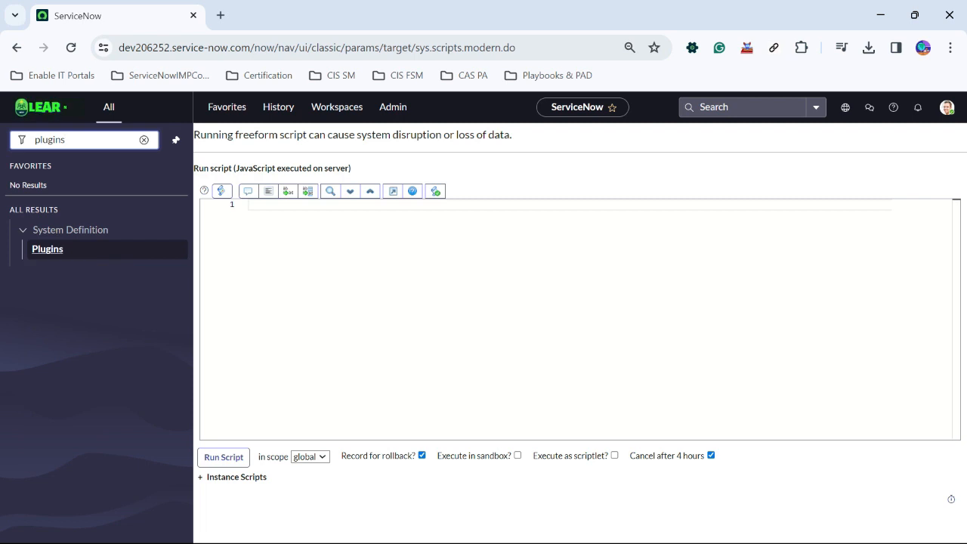
{"action": "left_click", "coordinate": [47, 249]}
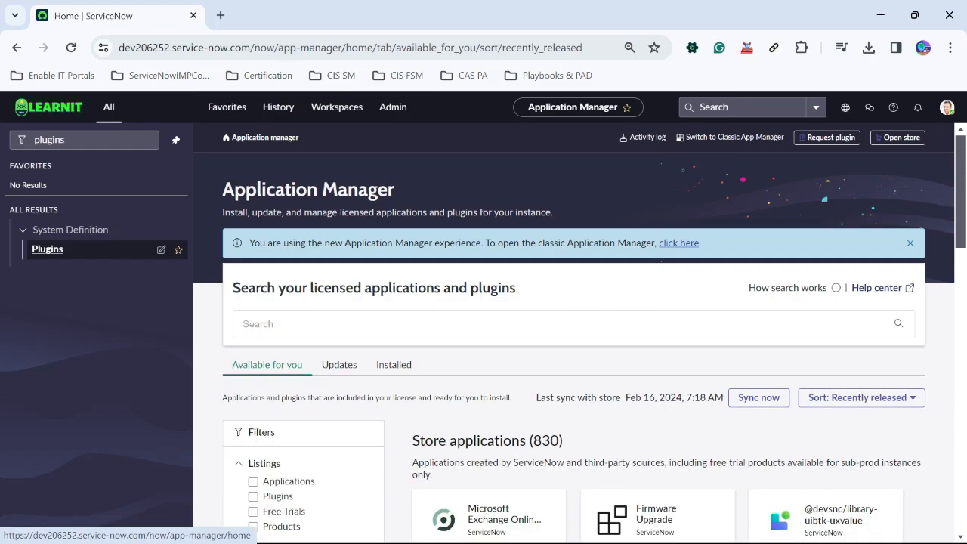
Look through the filters, store applications and family plugins available for the instance in Application Manager.
{"action": "scroll", "coordinate": [580, 333], "scroll_direction": "down", "scroll_amount": 6}
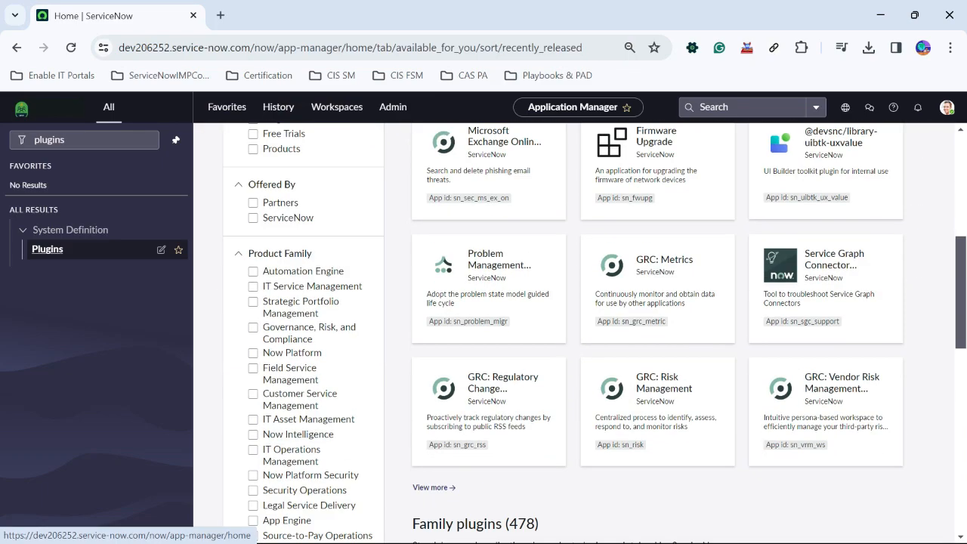
{"action": "scroll", "coordinate": [580, 332], "scroll_direction": "up", "scroll_amount": 3}
{"action": "scroll", "coordinate": [580, 332], "scroll_direction": "up", "scroll_amount": 3}
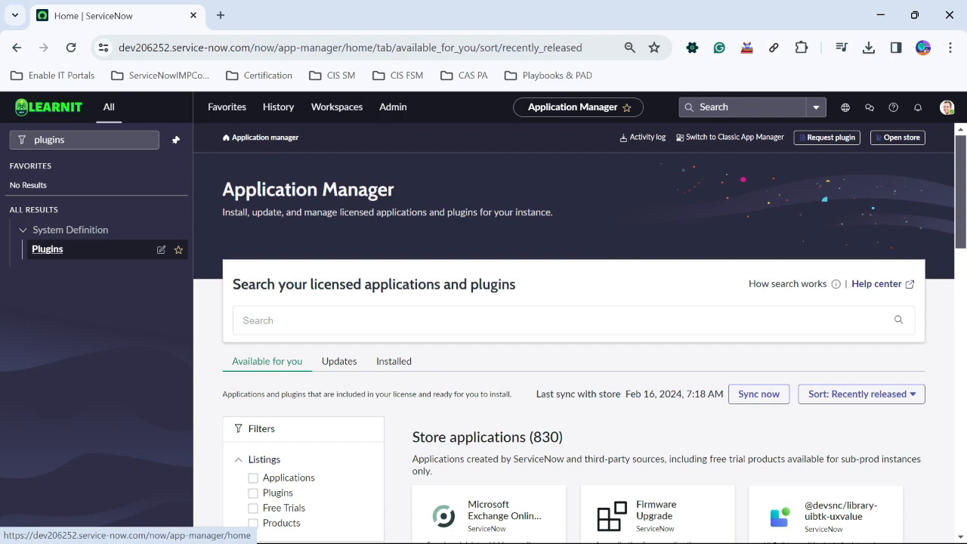
{"action": "scroll", "coordinate": [580, 333], "scroll_direction": "down", "scroll_amount": 5}
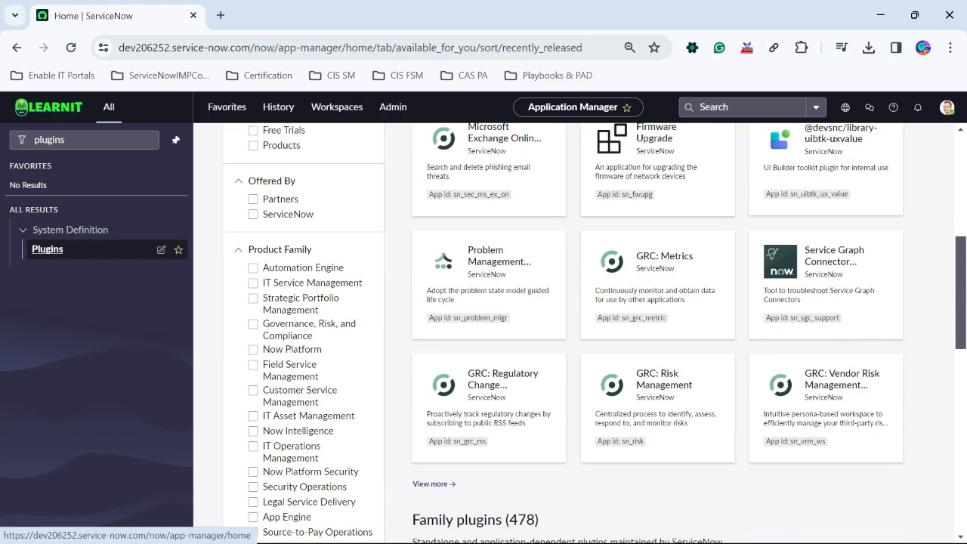
{"action": "scroll", "coordinate": [580, 332], "scroll_direction": "up", "scroll_amount": 5}
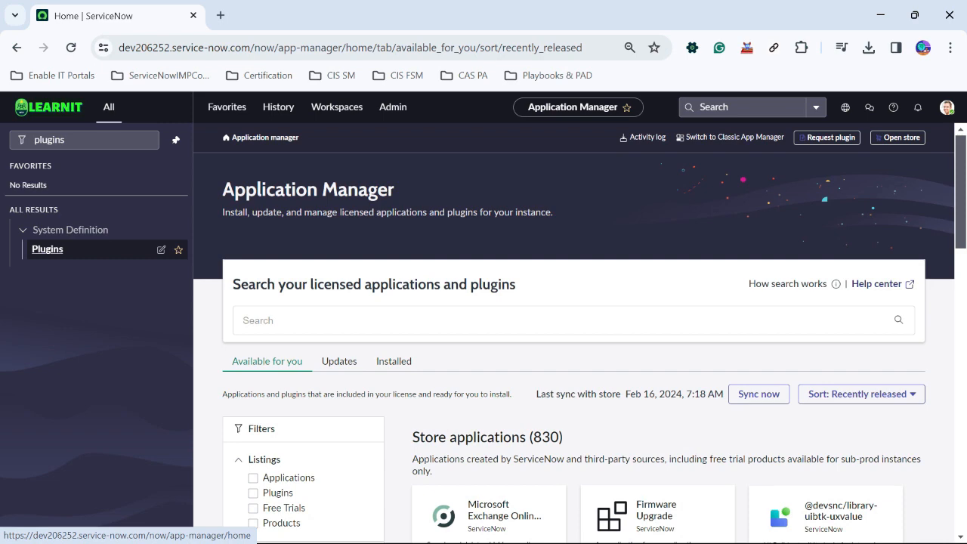
{"action": "scroll", "coordinate": [580, 332], "scroll_direction": "down", "scroll_amount": 5}
{"action": "scroll", "coordinate": [580, 332], "scroll_direction": "up", "scroll_amount": 5}
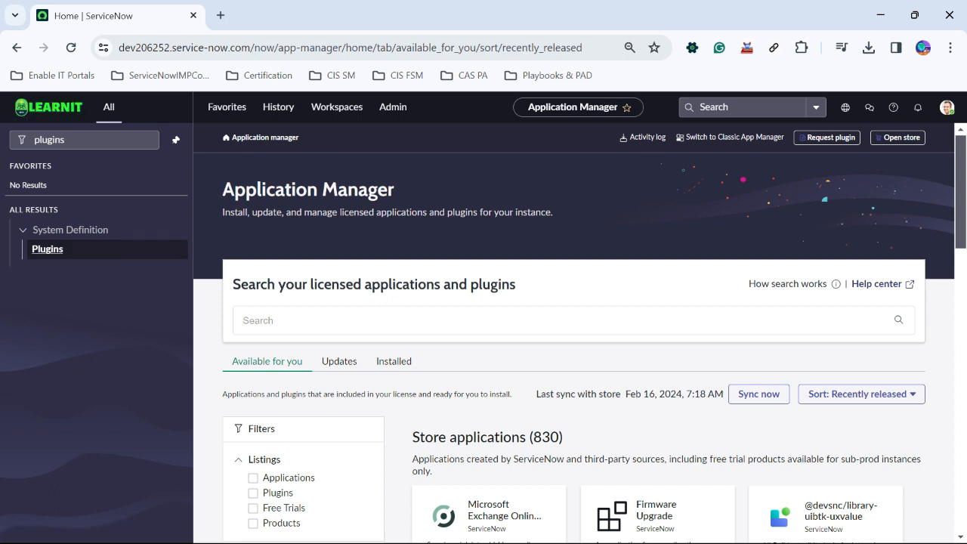
Search the licensed applications and plugins for "playbook".
{"action": "type", "text": "proce"}
{"action": "key", "text": "BackSpace"}
{"action": "key", "text": "BackSpace"}
{"action": "key", "text": "BackSpace"}
{"action": "key", "text": "BackSpace"}
{"action": "type", "text": "lya"}
{"action": "key", "text": "BackSpace"}
{"action": "type", "text": "lay"}
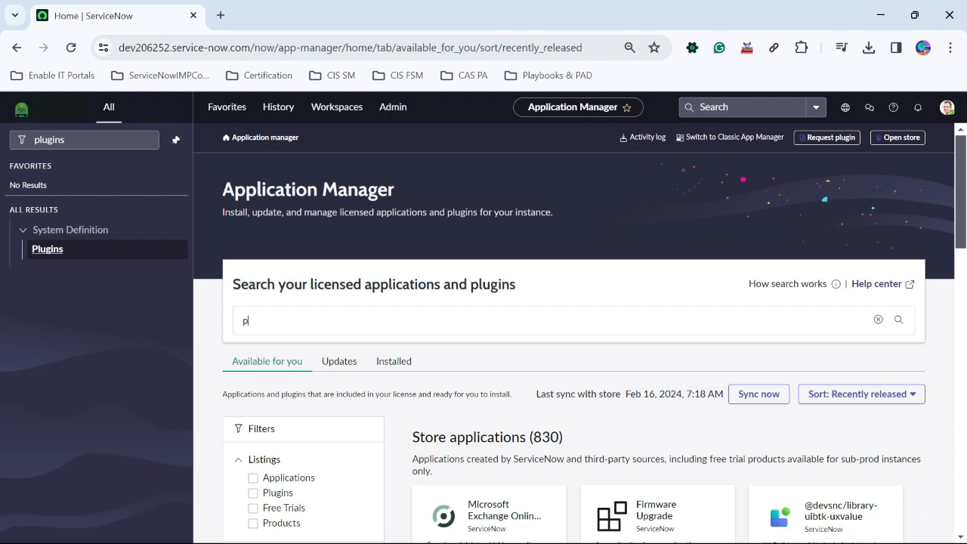
{"action": "type", "text": "book"}
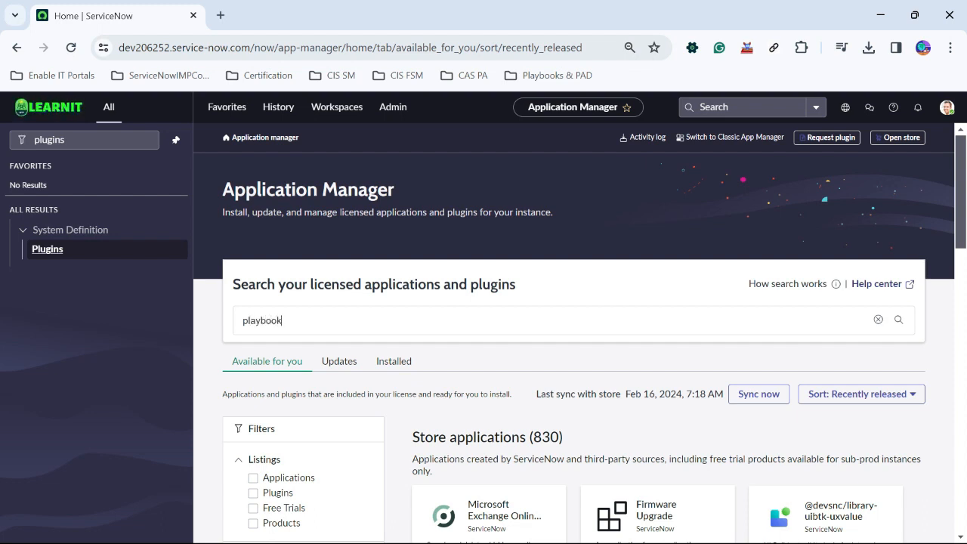
{"action": "key", "text": "Return"}
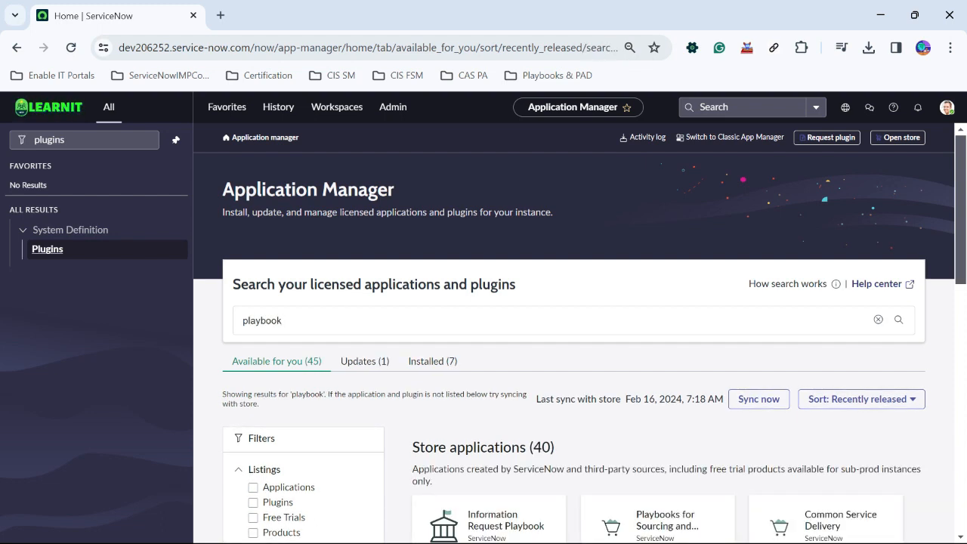
Open the Playbook Experience product and collapse its Licensed and Not licensed lists of included applications.
{"action": "scroll", "coordinate": [488, 378], "scroll_direction": "down", "scroll_amount": 10}
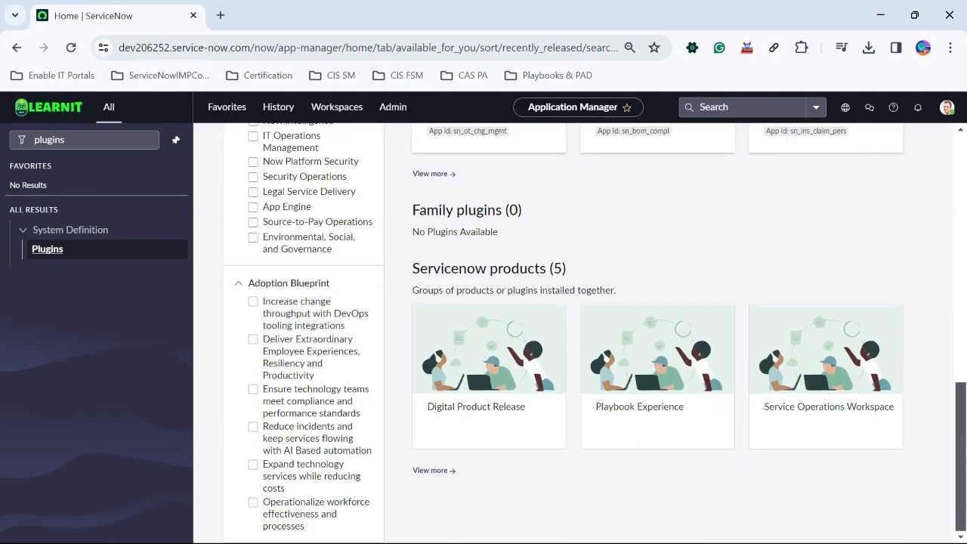
{"action": "left_click", "coordinate": [657, 377]}
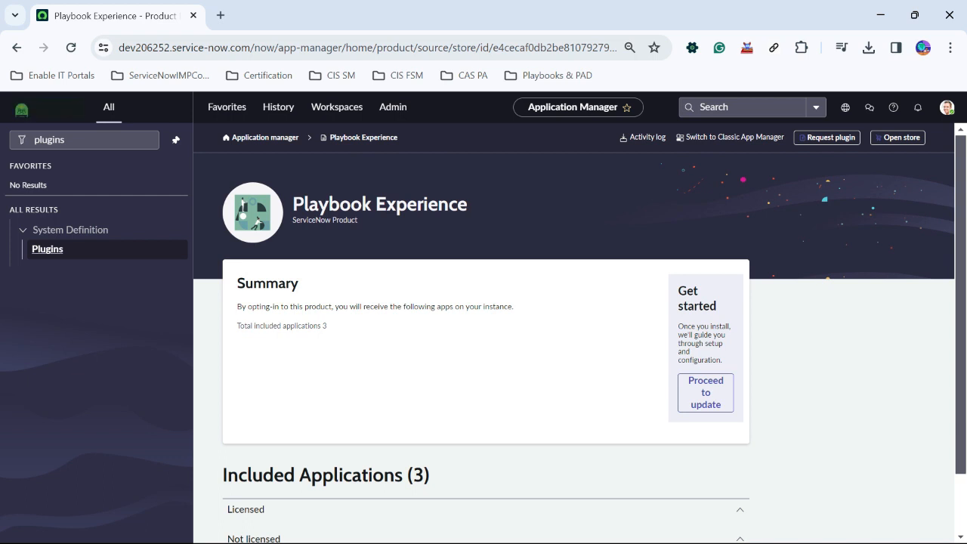
{"action": "scroll", "coordinate": [574, 333], "scroll_direction": "down", "scroll_amount": 1}
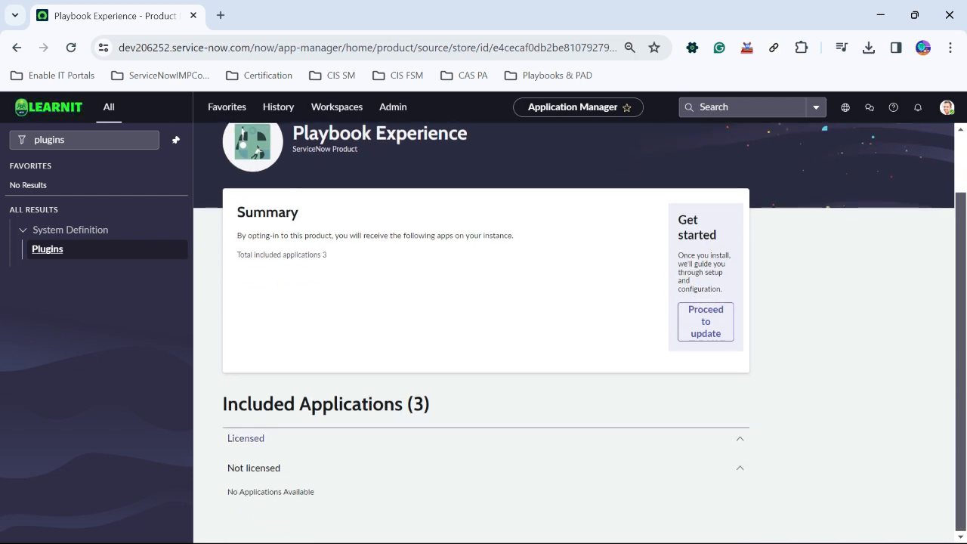
{"action": "left_click", "coordinate": [739, 439]}
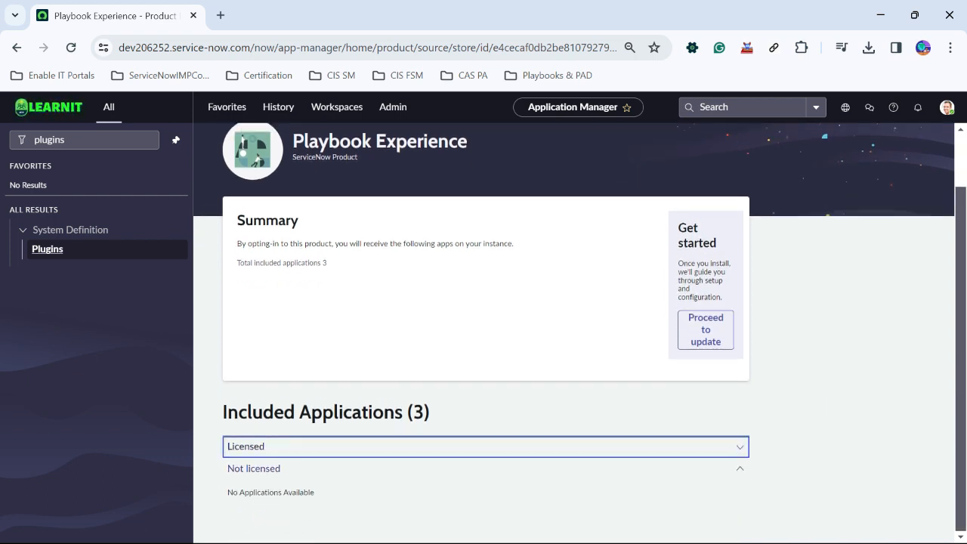
{"action": "left_click", "coordinate": [740, 468]}
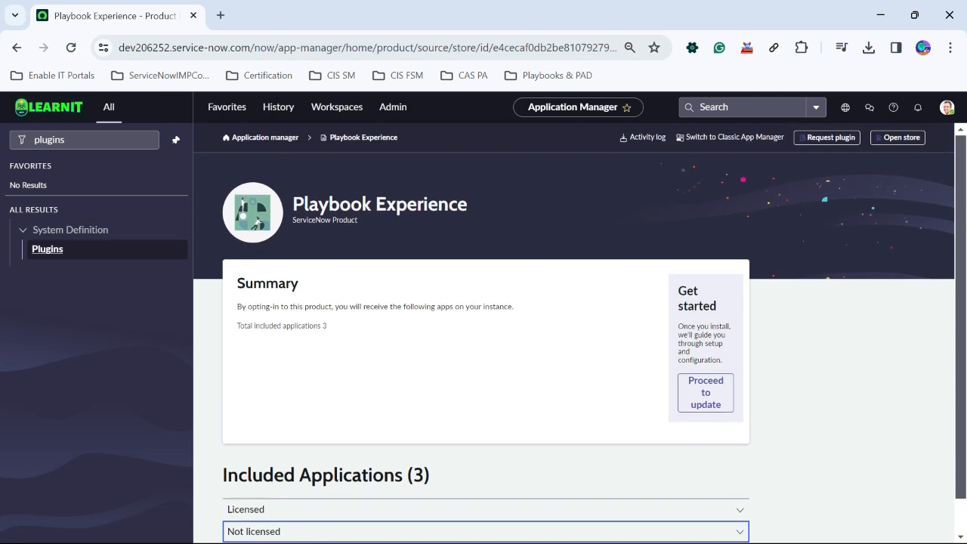
Go back to Application Manager and open the Activity Stream product to review its included plugins.
{"action": "left_click", "coordinate": [264, 138]}
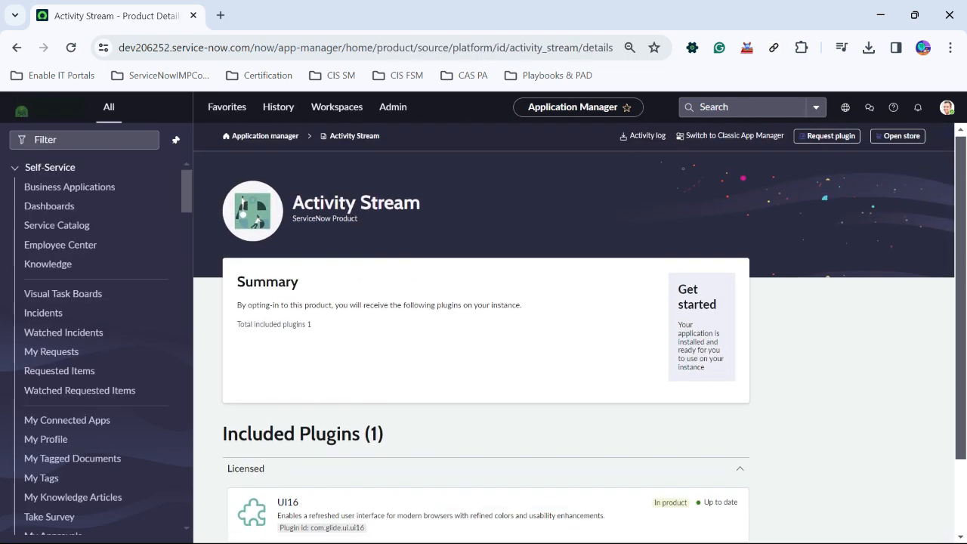
{"action": "scroll", "coordinate": [486, 355], "scroll_direction": "up", "scroll_amount": 2}
{"action": "scroll", "coordinate": [485, 355], "scroll_direction": "down", "scroll_amount": 2}
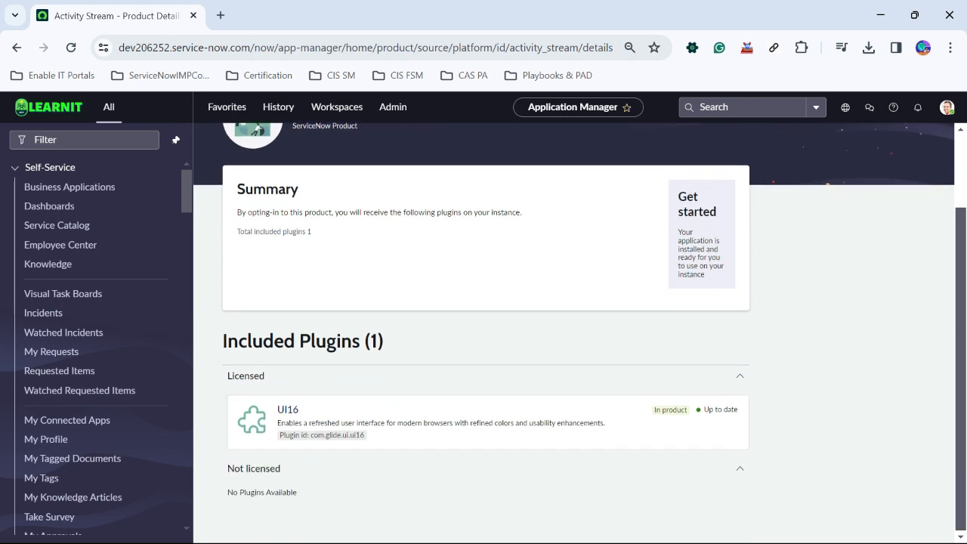
Open the UI16 plugin included in Activity Stream and show its activation details.
{"action": "left_click", "coordinate": [285, 408]}
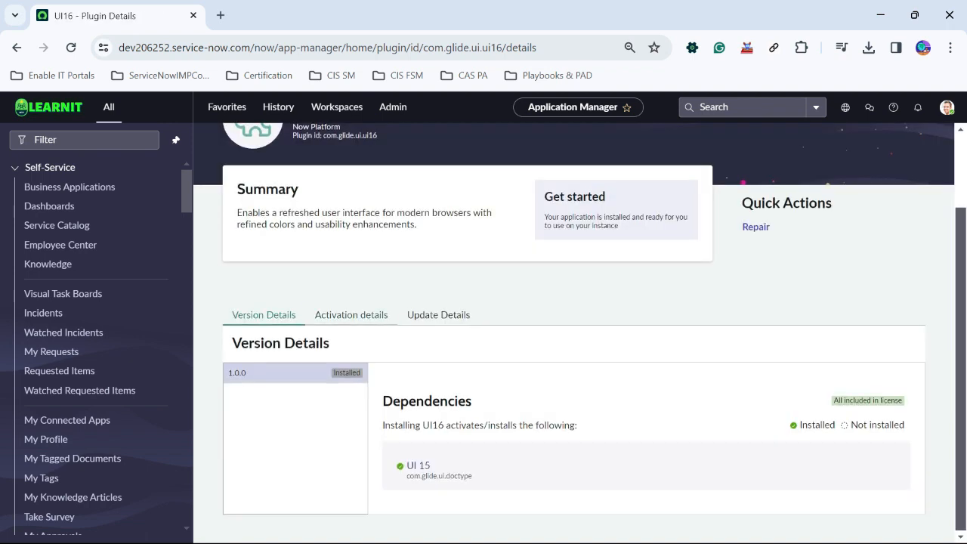
{"action": "left_click", "coordinate": [351, 315]}
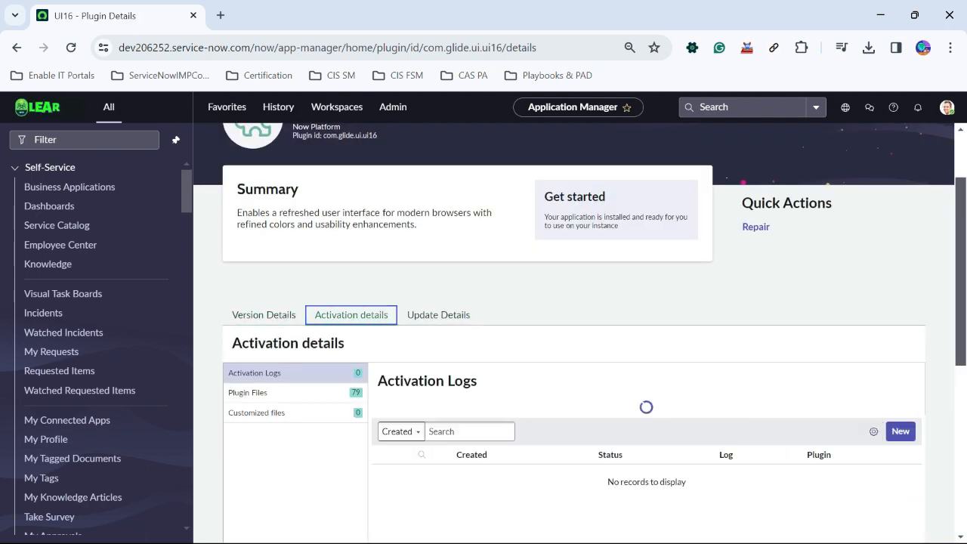
Review the UI16 plugin's update details and version dependencies, and return to its activation details.
{"action": "left_click", "coordinate": [438, 315]}
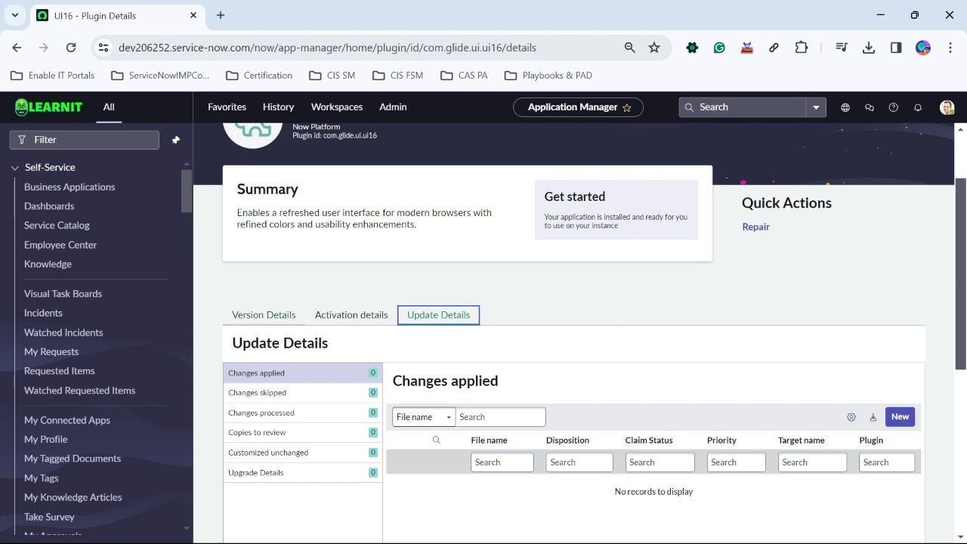
{"action": "left_click", "coordinate": [264, 315]}
{"action": "left_click", "coordinate": [351, 315]}
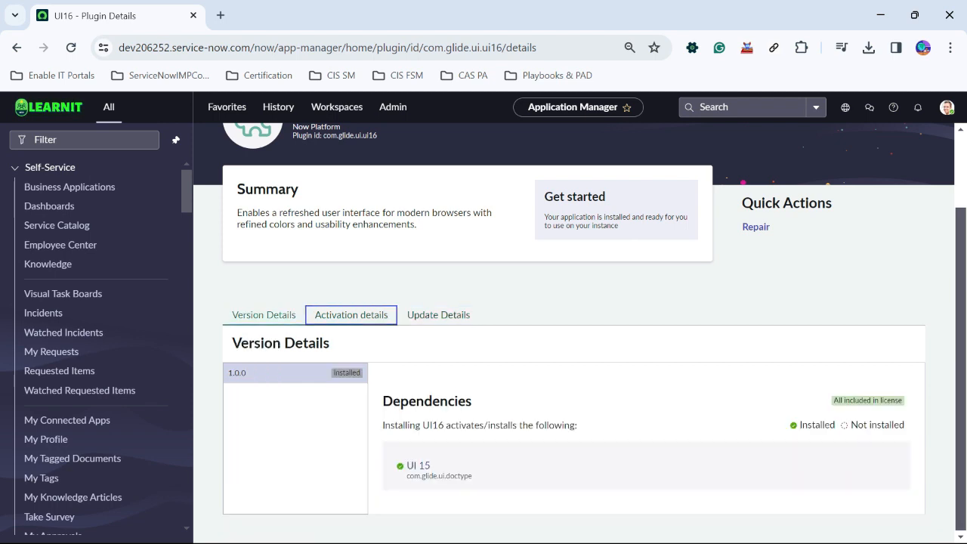
{"action": "scroll", "coordinate": [352, 315], "scroll_direction": "up", "scroll_amount": 2}
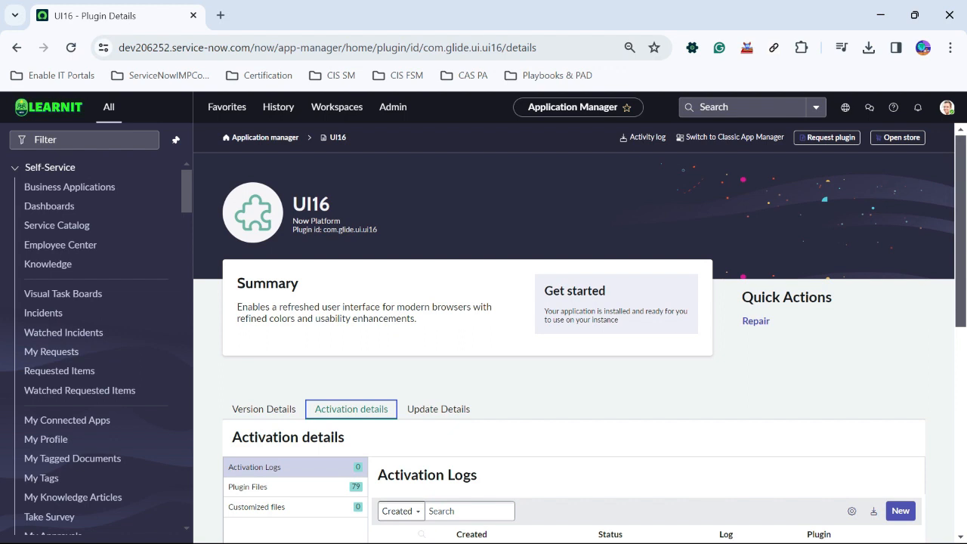
Return to Application Manager, browse the store applications, and open the Problem Management Migration Utility to read its summary.
{"action": "left_click", "coordinate": [265, 137]}
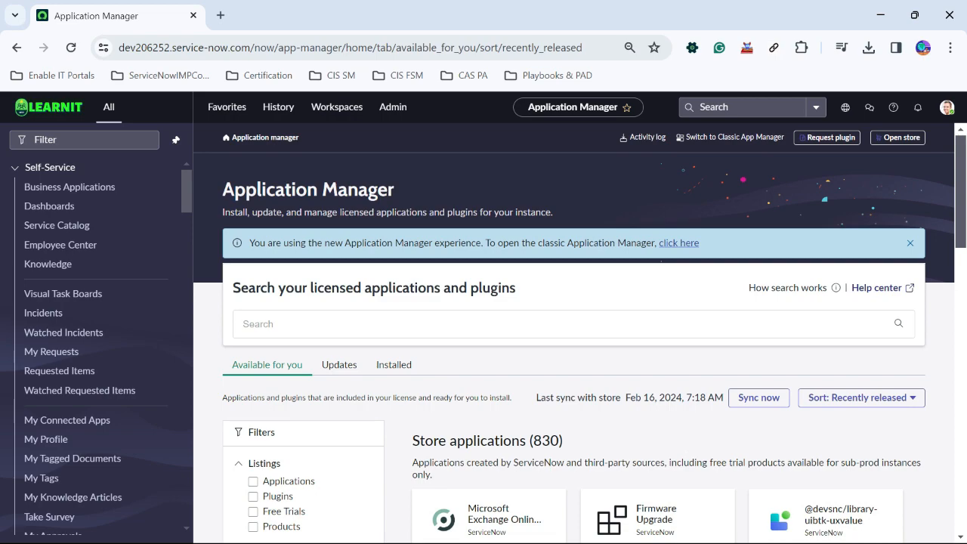
{"action": "scroll", "coordinate": [580, 332], "scroll_direction": "down", "scroll_amount": 4}
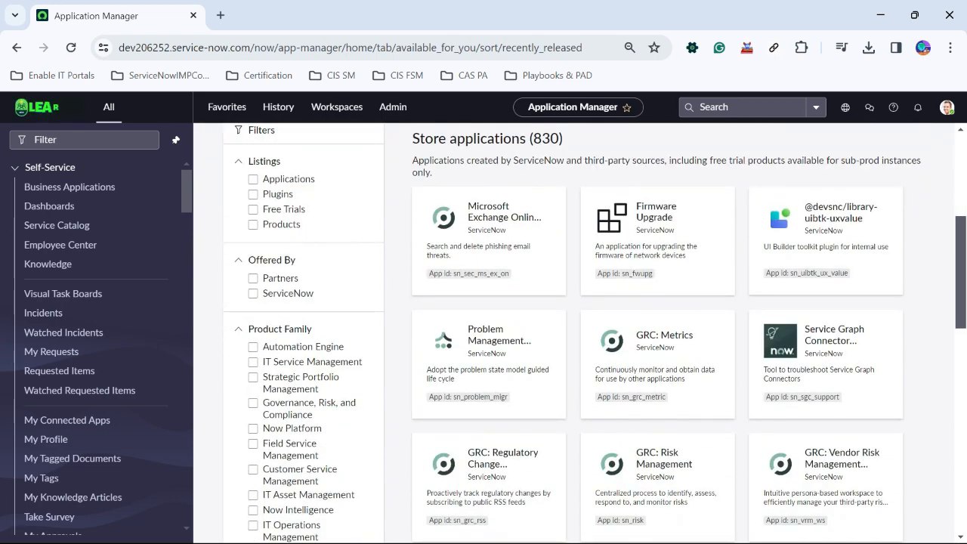
{"action": "scroll", "coordinate": [581, 333], "scroll_direction": "down", "scroll_amount": 4}
{"action": "scroll", "coordinate": [580, 332], "scroll_direction": "up", "scroll_amount": 2}
{"action": "scroll", "coordinate": [580, 332], "scroll_direction": "up", "scroll_amount": 4}
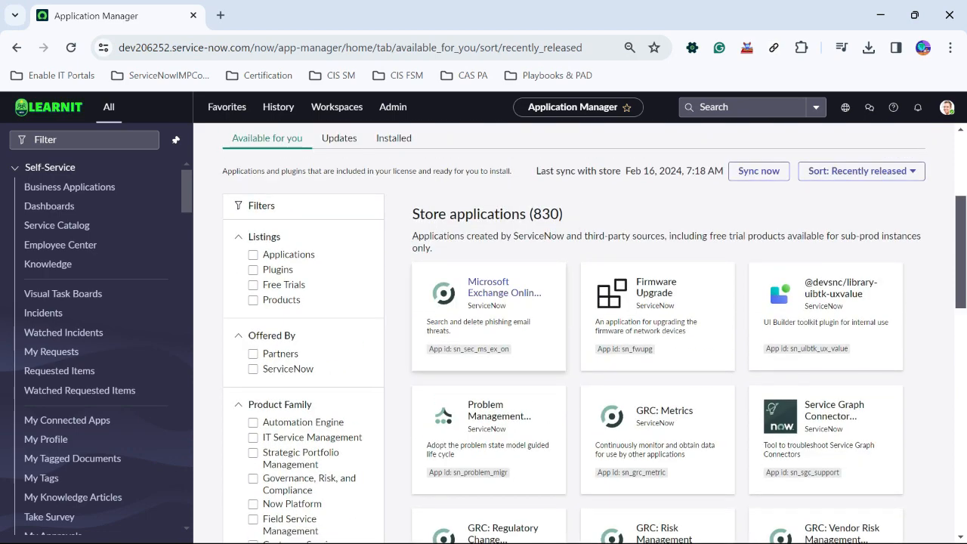
{"action": "left_click", "coordinate": [487, 422]}
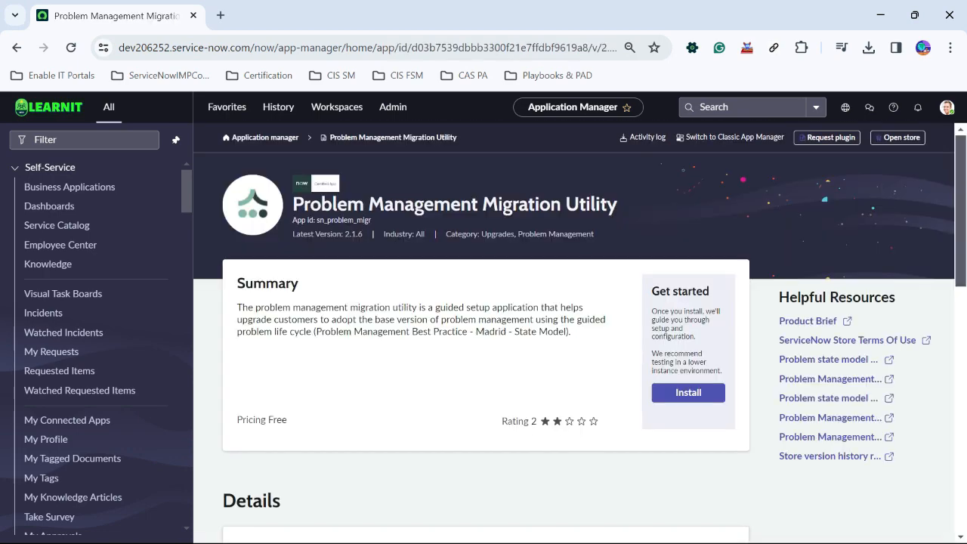
{"action": "scroll", "coordinate": [580, 332], "scroll_direction": "down", "scroll_amount": 3}
{"action": "scroll", "coordinate": [580, 332], "scroll_direction": "up", "scroll_amount": 2}
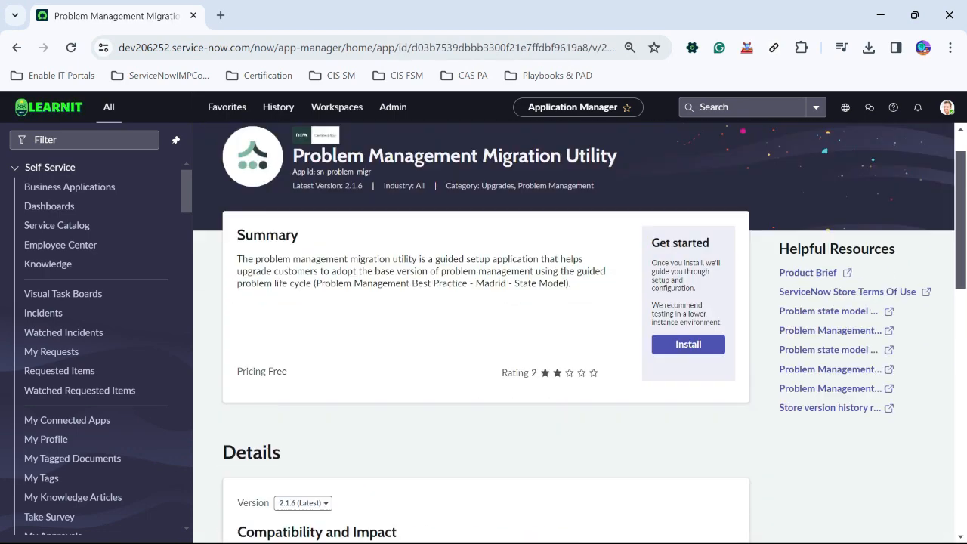
{"action": "scroll", "coordinate": [687, 362], "scroll_direction": "up", "scroll_amount": 1}
Review the utility's installation details and dependencies, close them without installing, and look through the rest of its page.
{"action": "left_click", "coordinate": [688, 392]}
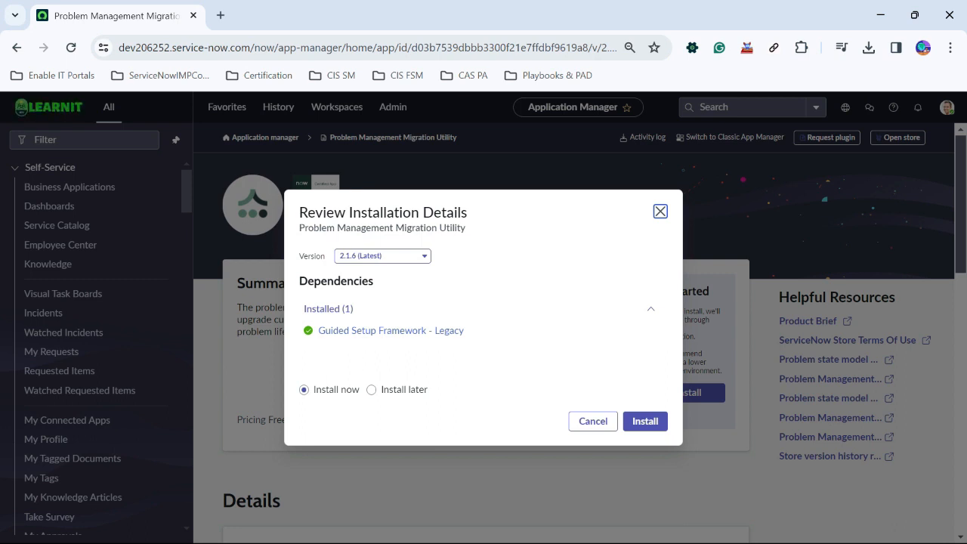
{"action": "left_click", "coordinate": [660, 211]}
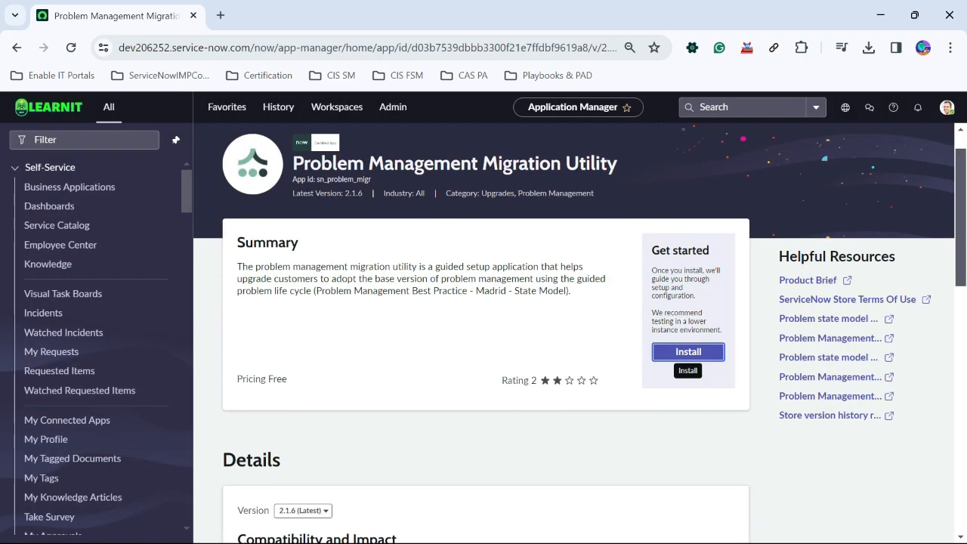
{"action": "scroll", "coordinate": [660, 212], "scroll_direction": "down", "scroll_amount": 10}
{"action": "scroll", "coordinate": [688, 389], "scroll_direction": "up", "scroll_amount": 10}
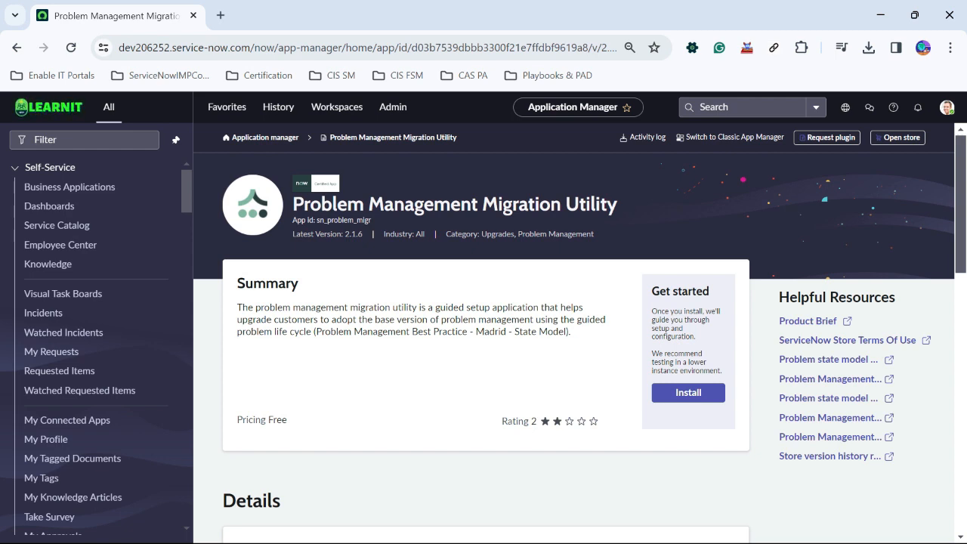
Return to the instance's landing page and display the list of keyboard shortcuts.
{"action": "left_click", "coordinate": [49, 107]}
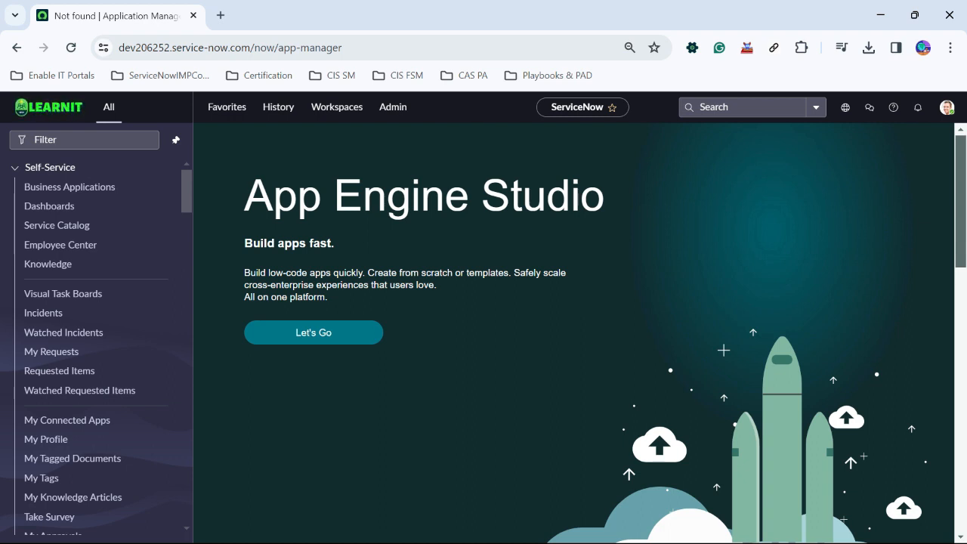
{"action": "left_click", "coordinate": [946, 107]}
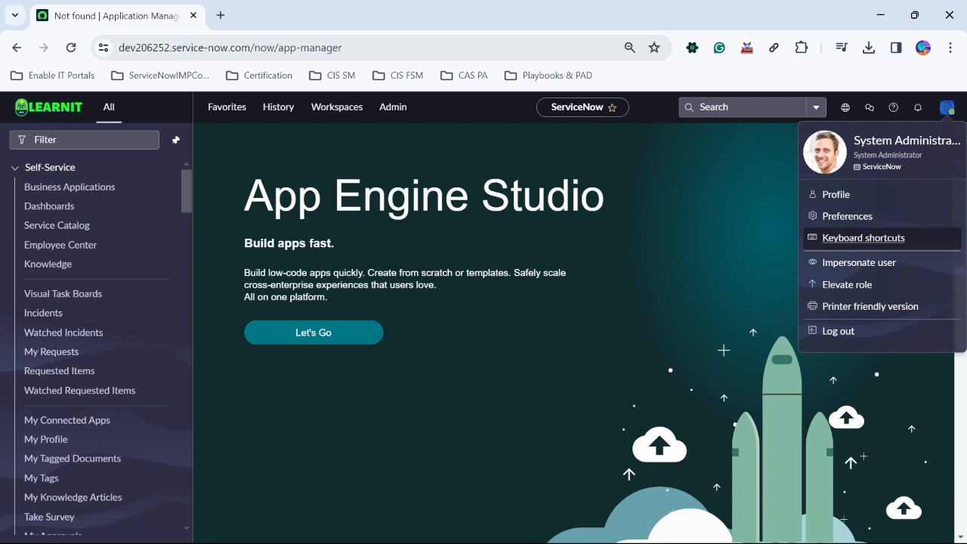
{"action": "left_click", "coordinate": [864, 237]}
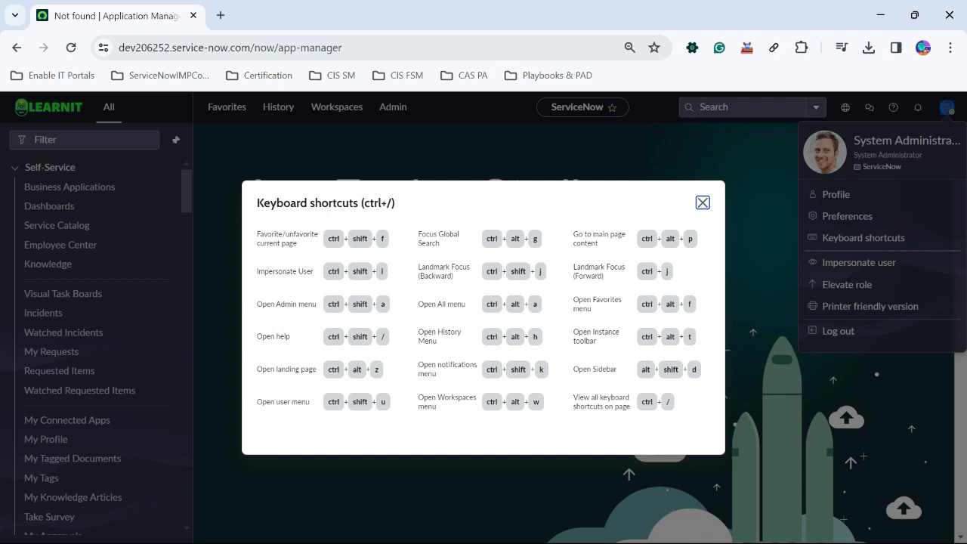
Bring up the Impersonate user dialog over the shortcuts list, view the selectable users, and close it without impersonating anyone.
{"action": "key", "text": "ctrl+shift+i"}
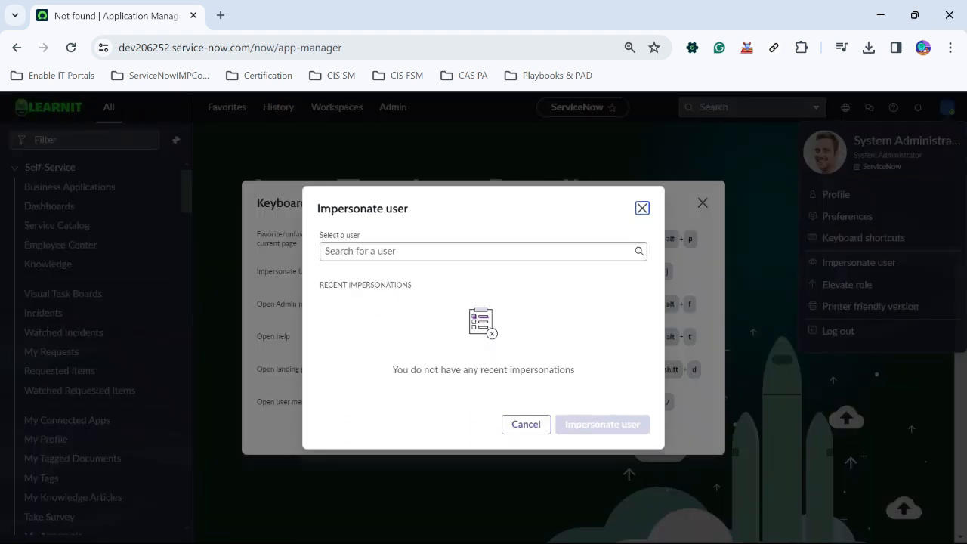
{"action": "left_click", "coordinate": [408, 252]}
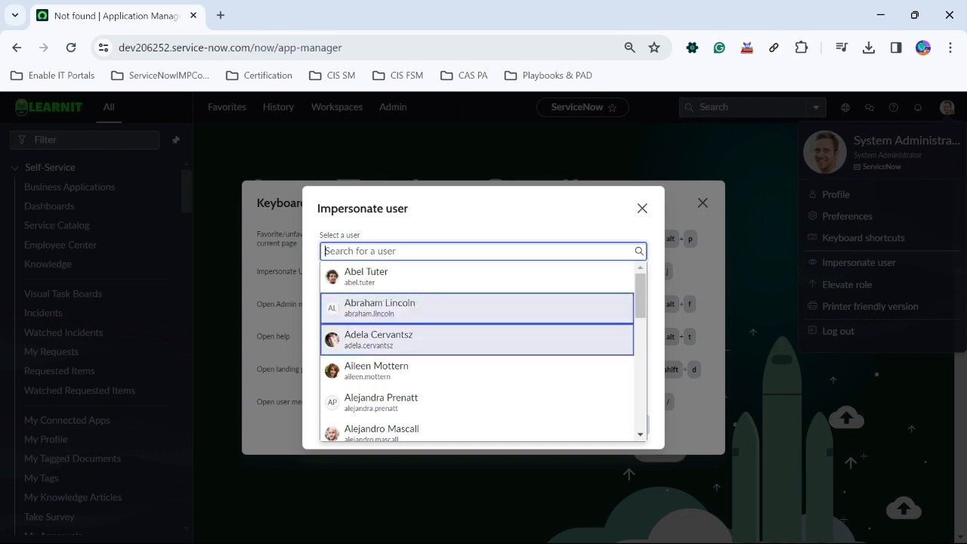
{"action": "left_click", "coordinate": [642, 208]}
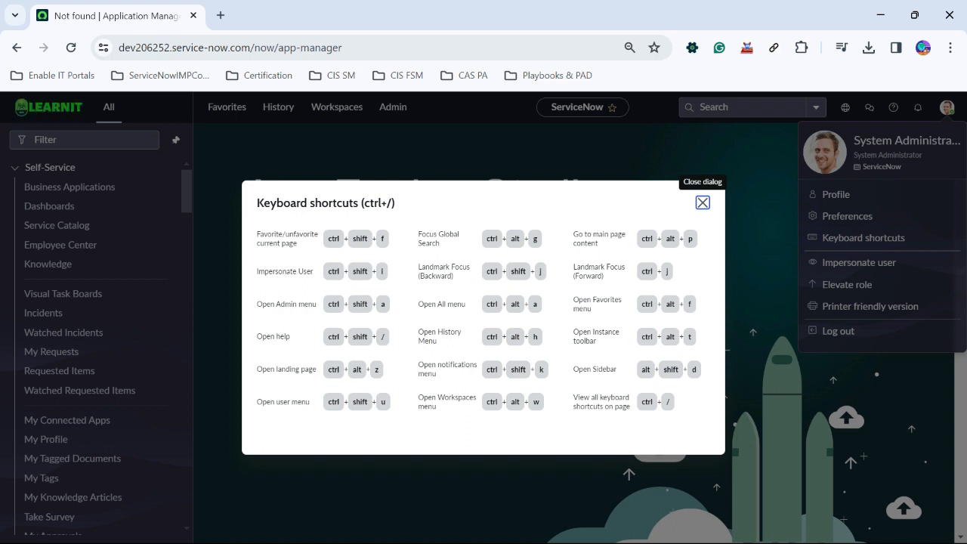
Add the current page to Favorites with the default name and top-level location, and dismiss the favorite dialog.
{"action": "key", "text": "ctrl+shift+f"}
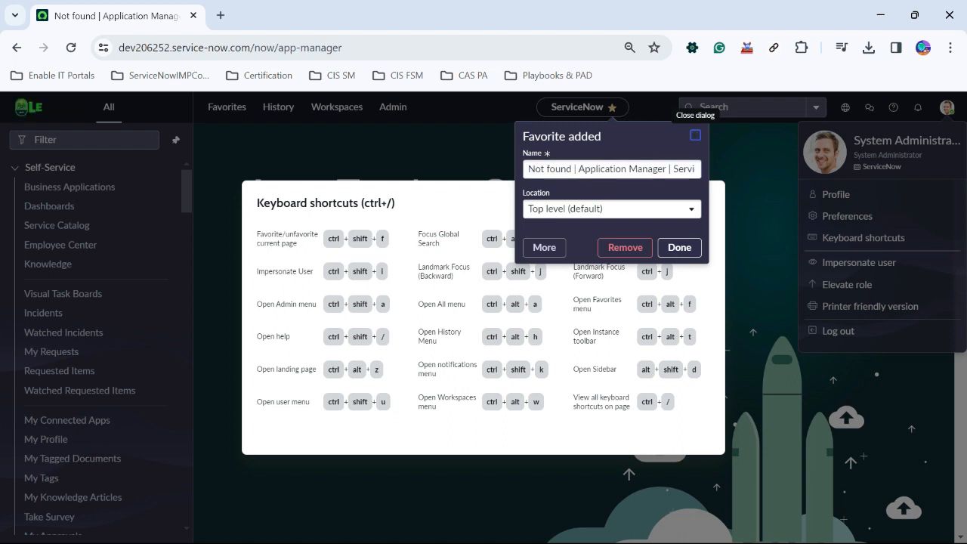
{"action": "key", "text": "Escape"}
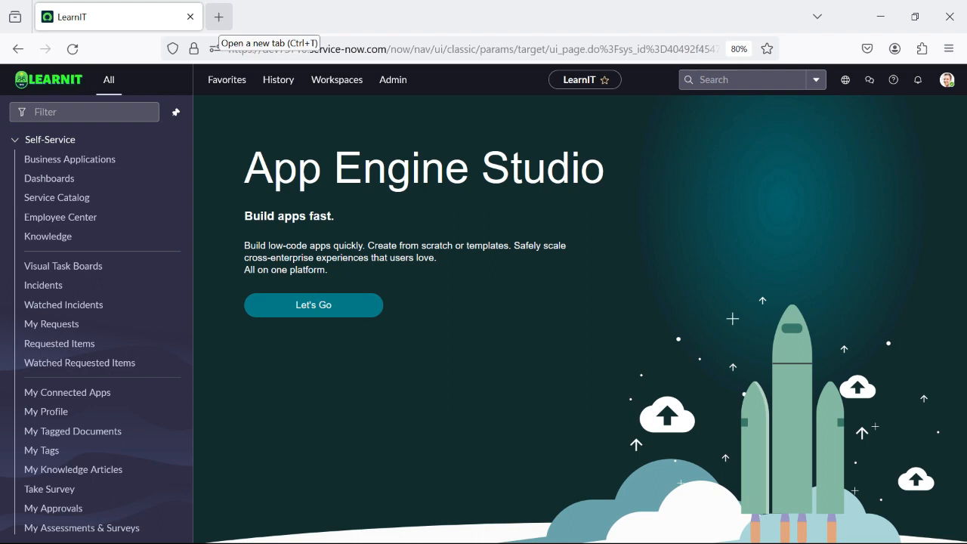
Duplicate the LearnIT instance tab and load the Service Portal in it by replacing the URL path with "sp".
{"action": "right_click", "coordinate": [117, 9]}
{"action": "left_click", "coordinate": [151, 119]}
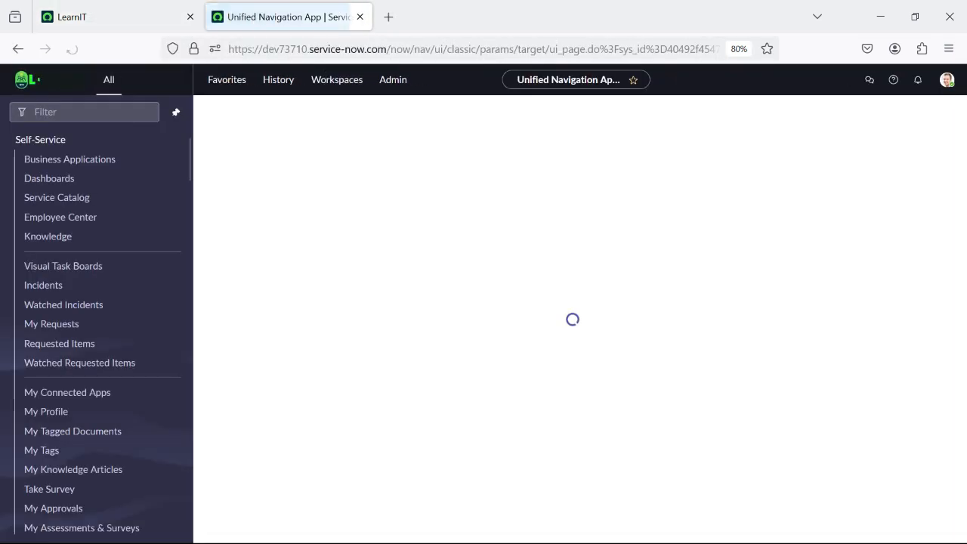
{"action": "left_click_drag", "start_coordinate": [389, 49], "coordinate": [722, 50]}
{"action": "key", "text": "BackSpace"}
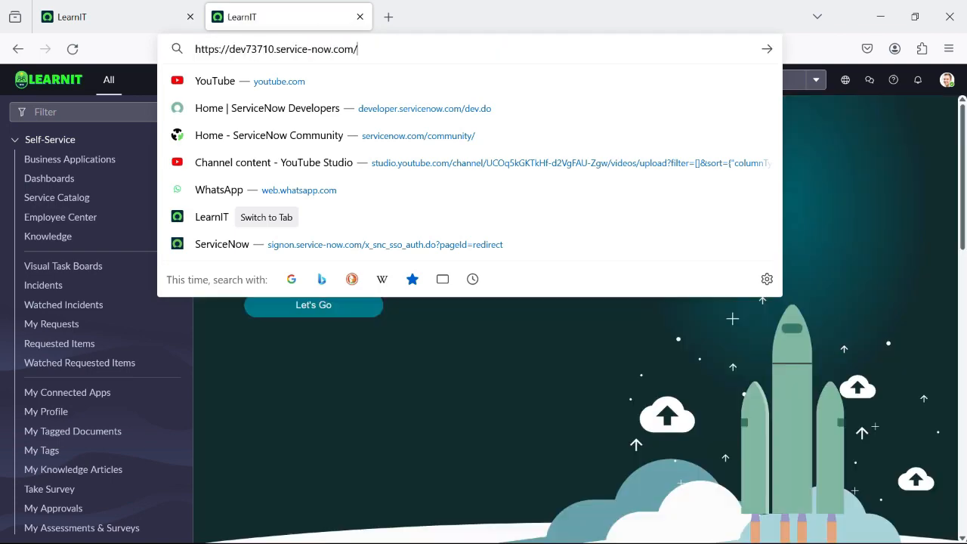
{"action": "type", "text": "sp"}
{"action": "key", "text": "Return"}
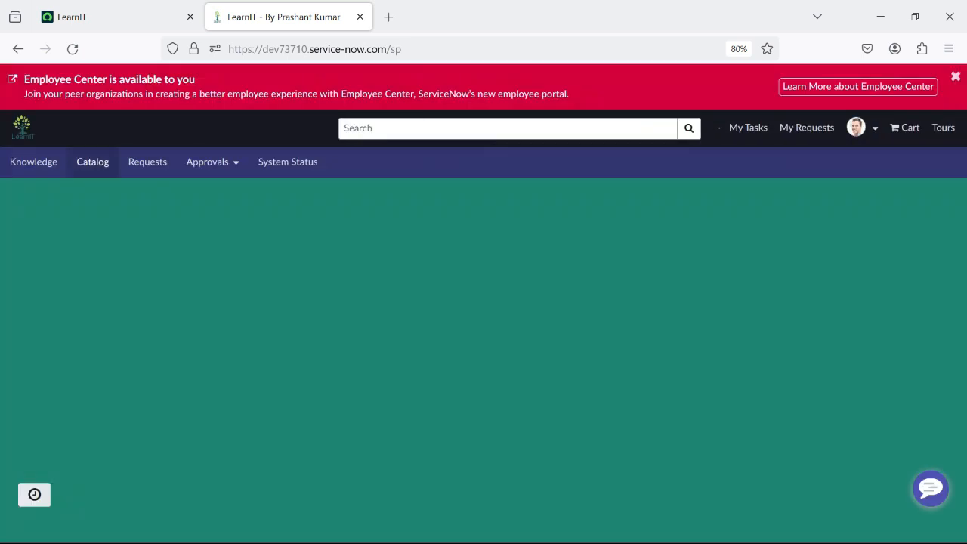
Open the User/Group Access Request item from the portal catalog's recent items and look over its form.
{"action": "left_click", "coordinate": [93, 161]}
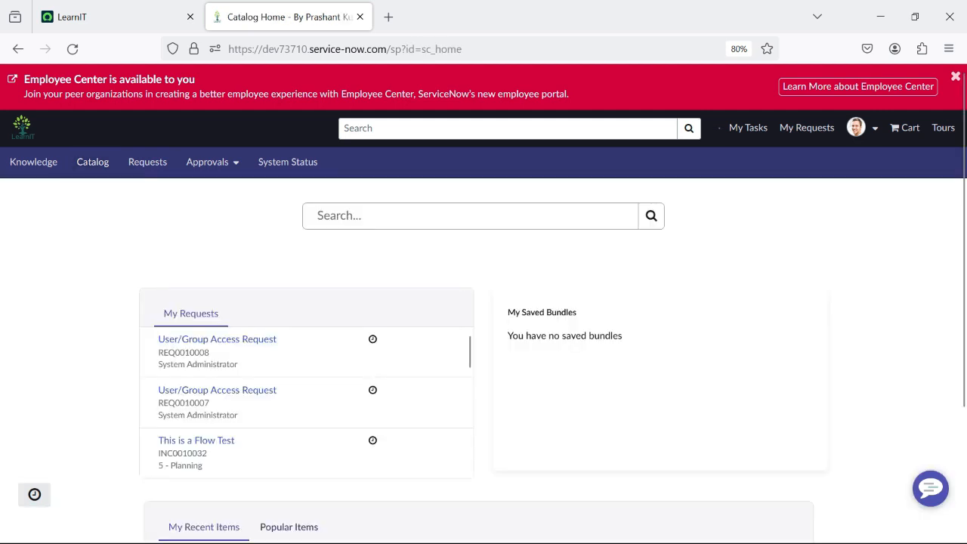
{"action": "scroll", "coordinate": [227, 394], "scroll_direction": "down", "scroll_amount": 3}
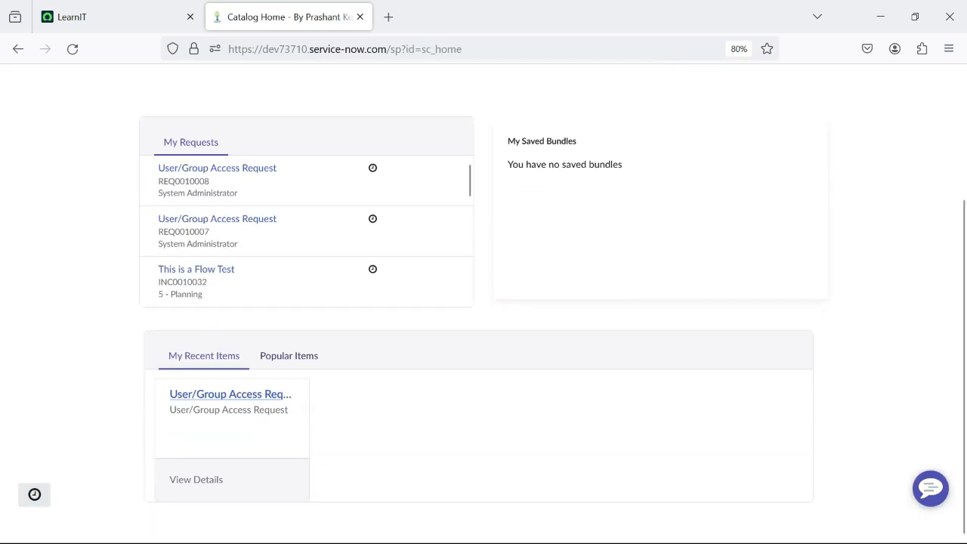
{"action": "left_click", "coordinate": [231, 393]}
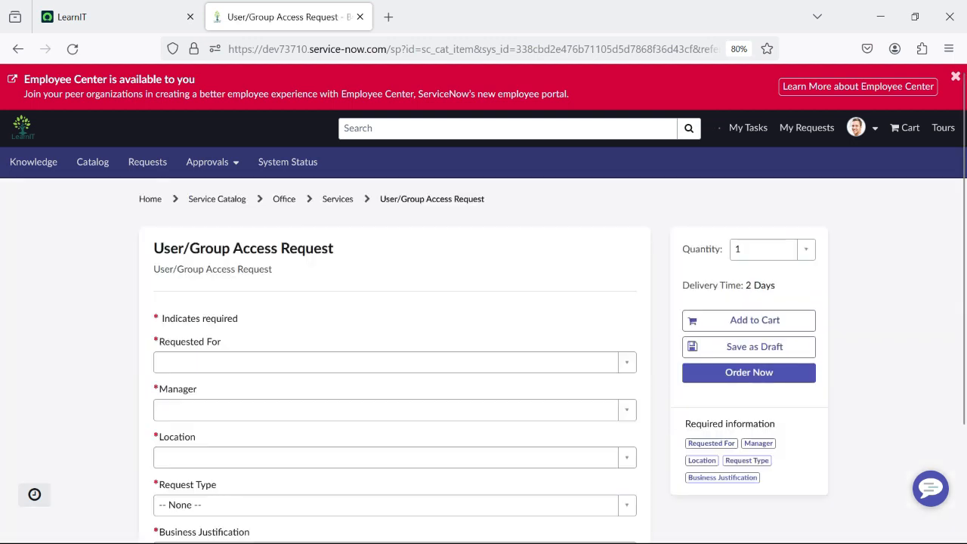
{"action": "scroll", "coordinate": [311, 262], "scroll_direction": "down", "scroll_amount": 3}
{"action": "scroll", "coordinate": [311, 262], "scroll_direction": "up", "scroll_amount": 3}
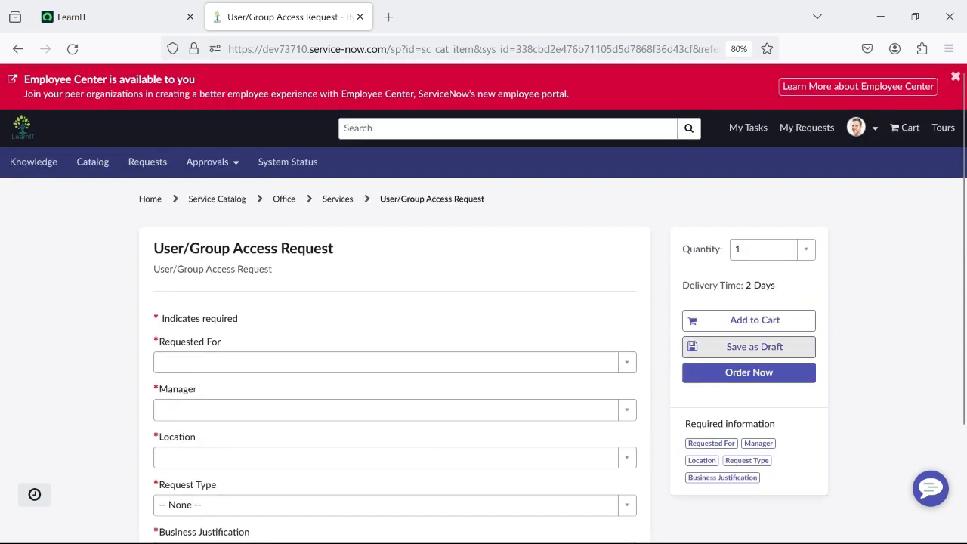
{"action": "scroll", "coordinate": [483, 302], "scroll_direction": "down", "scroll_amount": 2}
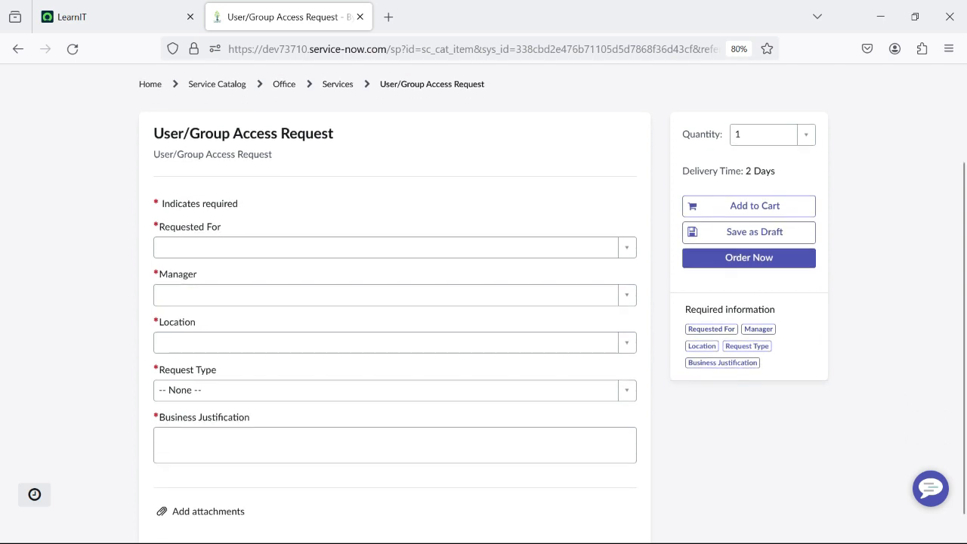
Select a user for Requested For and another user for Manager on the access request form.
{"action": "left_click", "coordinate": [394, 247]}
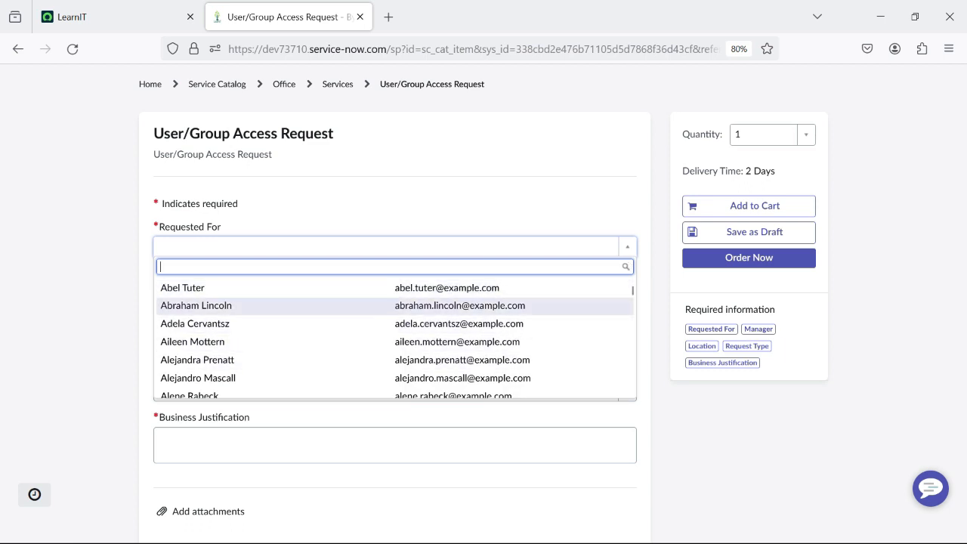
{"action": "left_click", "coordinate": [227, 305]}
{"action": "left_click", "coordinate": [394, 294]}
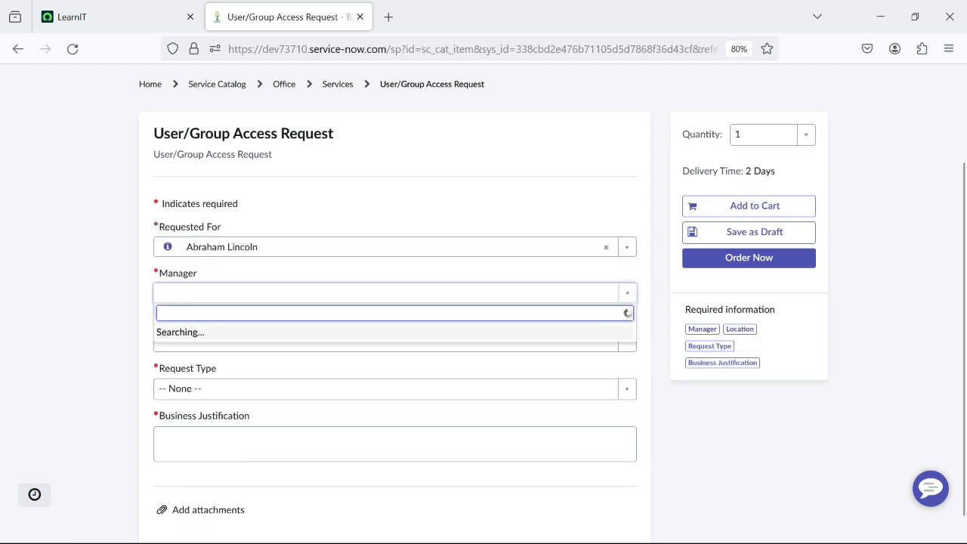
{"action": "left_click", "coordinate": [226, 387]}
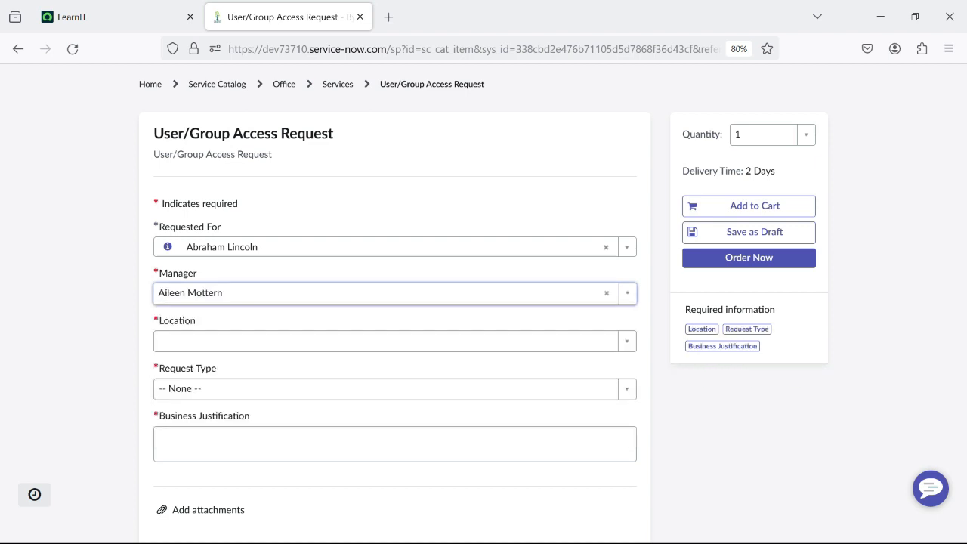
Select an office address in Fairfax as the Location and enter "Test" as the Business Justification.
{"action": "left_click", "coordinate": [394, 339]}
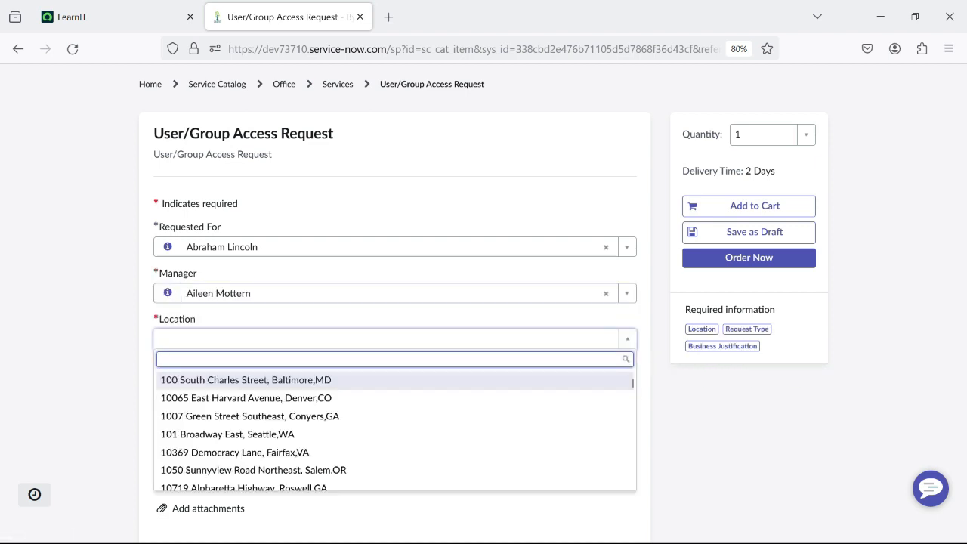
{"action": "left_click", "coordinate": [226, 448]}
{"action": "left_click", "coordinate": [394, 441]}
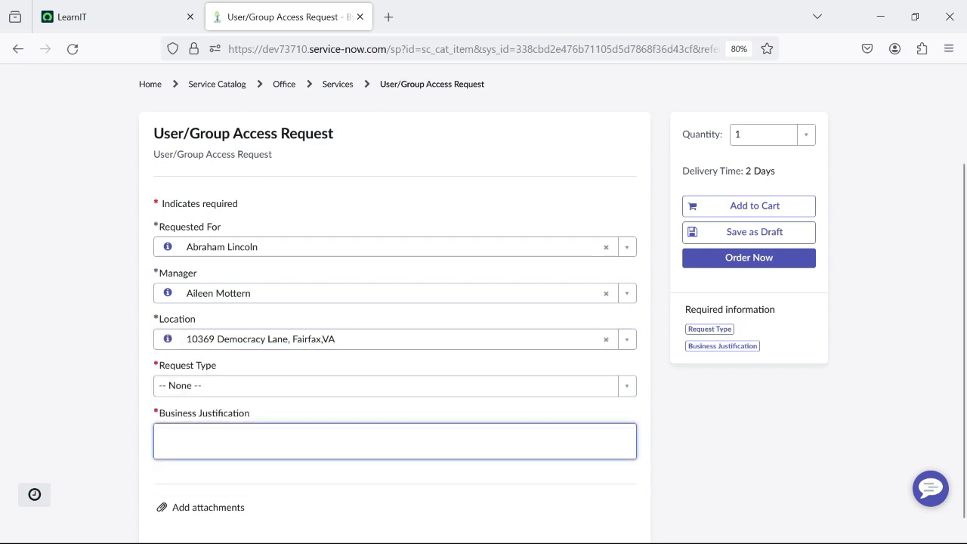
{"action": "type", "text": "Test"}
View the available Request Type options without changing the selection, and return to the order options of the form.
{"action": "left_click", "coordinate": [394, 386]}
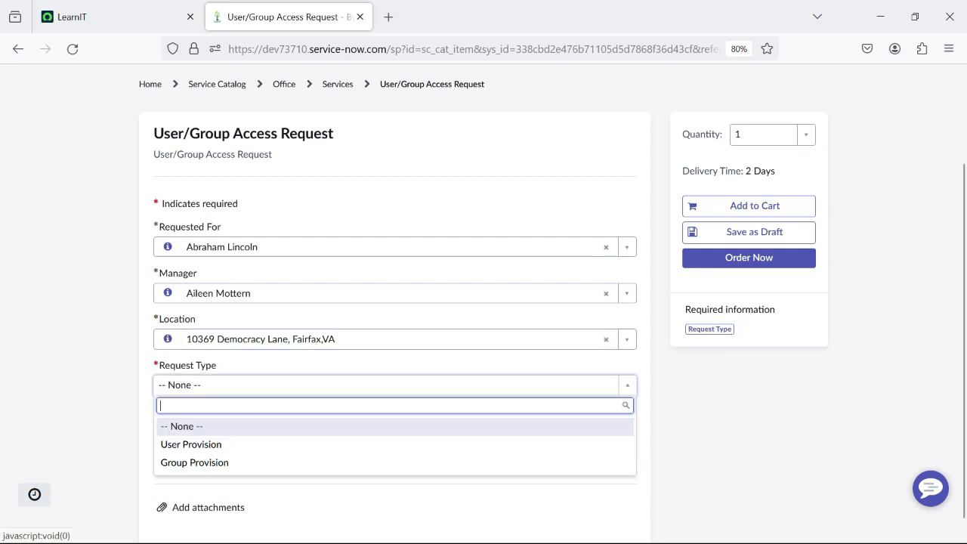
{"action": "left_click", "coordinate": [394, 386]}
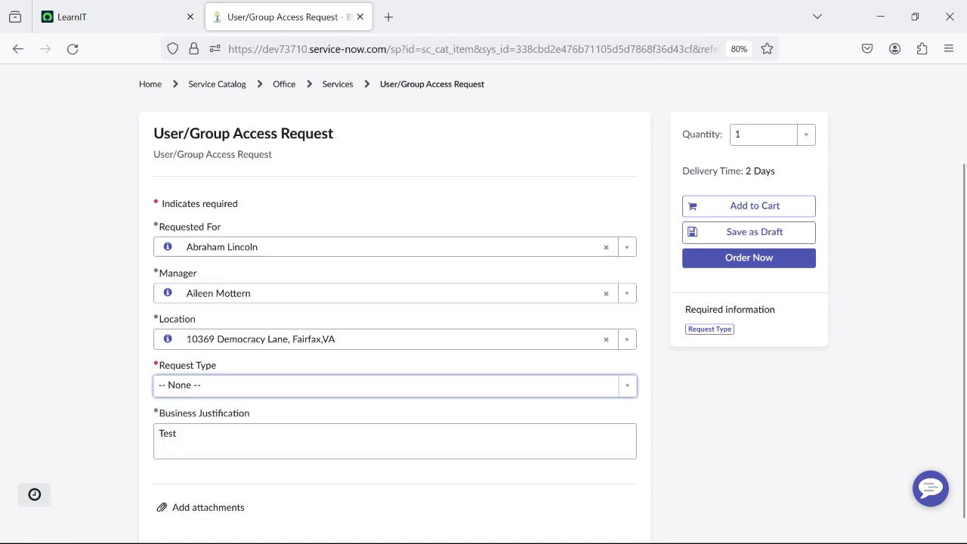
{"action": "scroll", "coordinate": [483, 302], "scroll_direction": "up", "scroll_amount": 2}
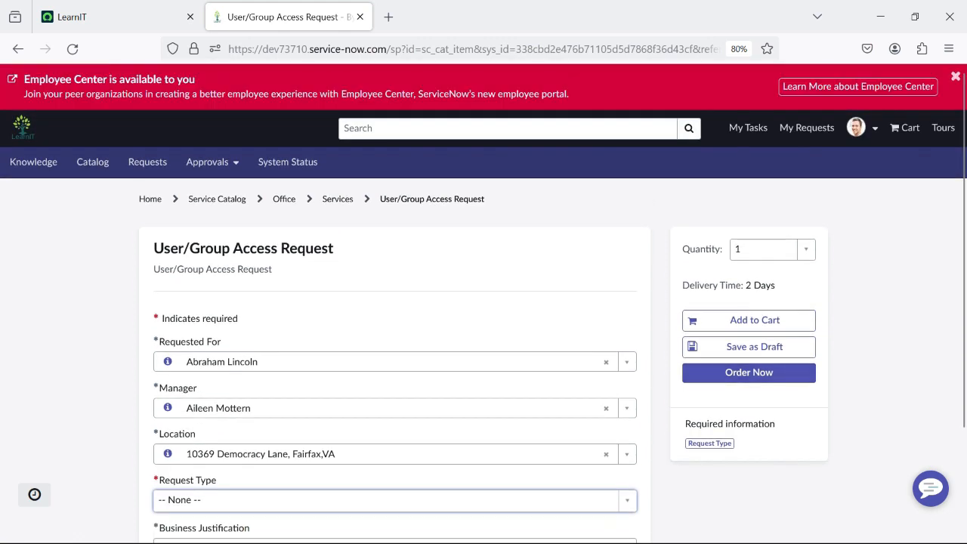
Save the User/Group Access Request as a draft and reopen it from the saved drafts.
{"action": "left_click", "coordinate": [748, 348]}
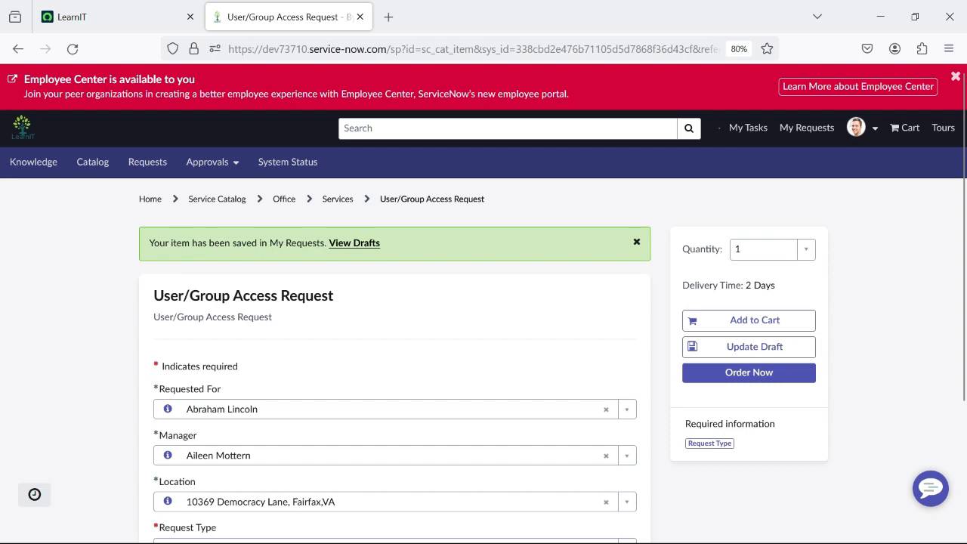
{"action": "scroll", "coordinate": [483, 302], "scroll_direction": "down", "scroll_amount": 3}
{"action": "scroll", "coordinate": [484, 302], "scroll_direction": "up", "scroll_amount": 3}
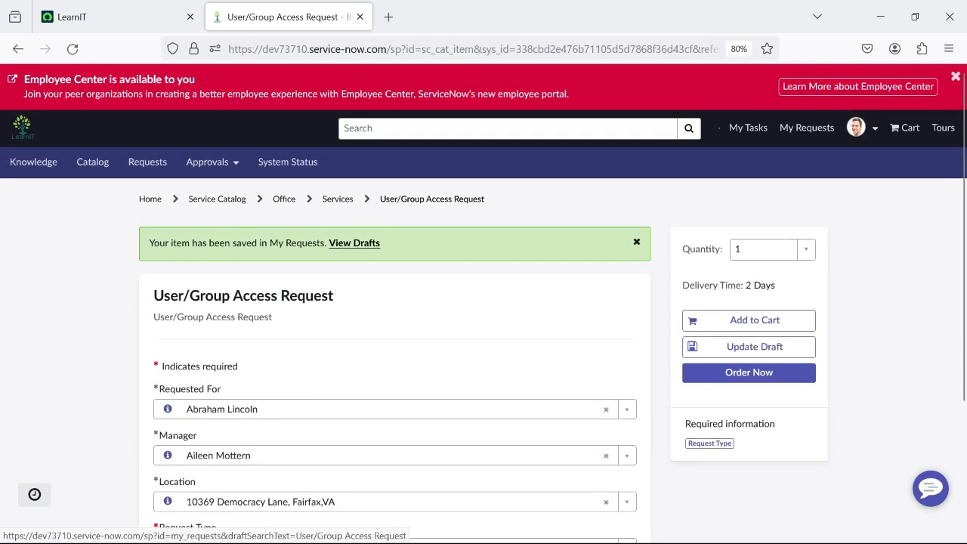
{"action": "left_click", "coordinate": [354, 243]}
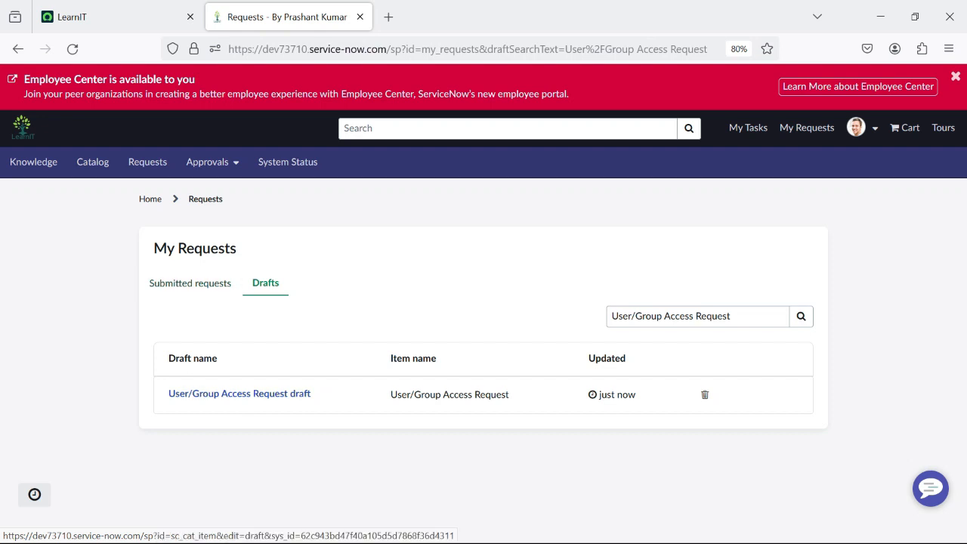
{"action": "left_click", "coordinate": [239, 393]}
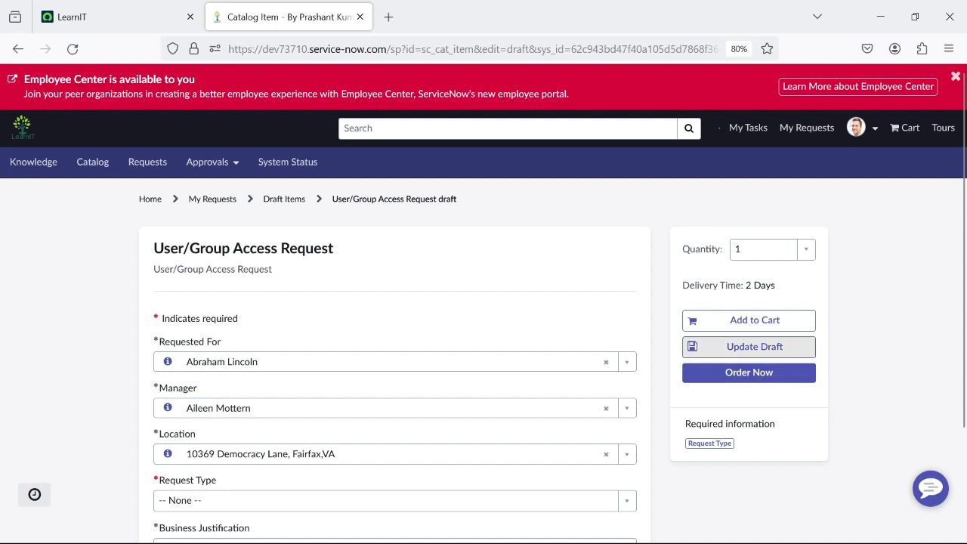
Replace the draft's Business Justification with "My business Justification".
{"action": "scroll", "coordinate": [483, 302], "scroll_direction": "down", "scroll_amount": 3}
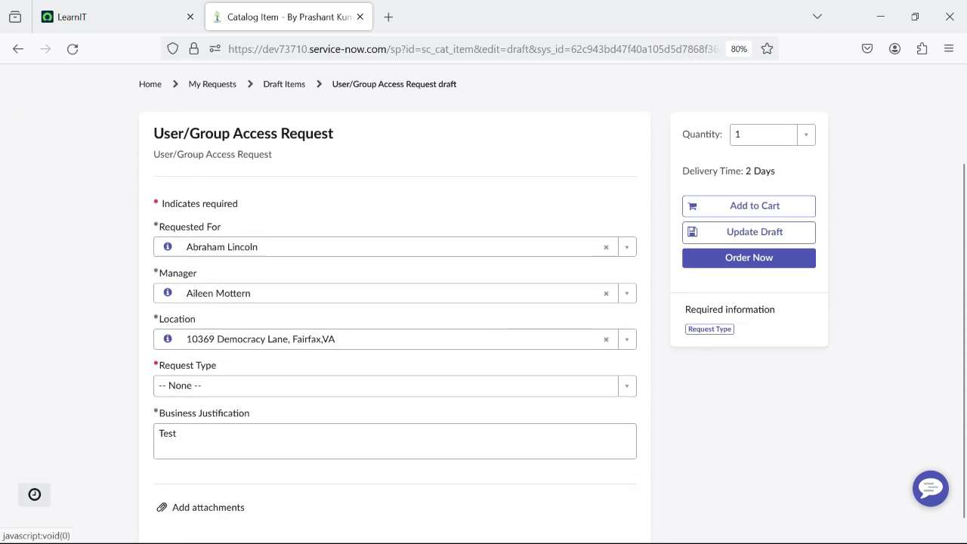
{"action": "left_click", "coordinate": [226, 438]}
{"action": "type", "text": "ing"}
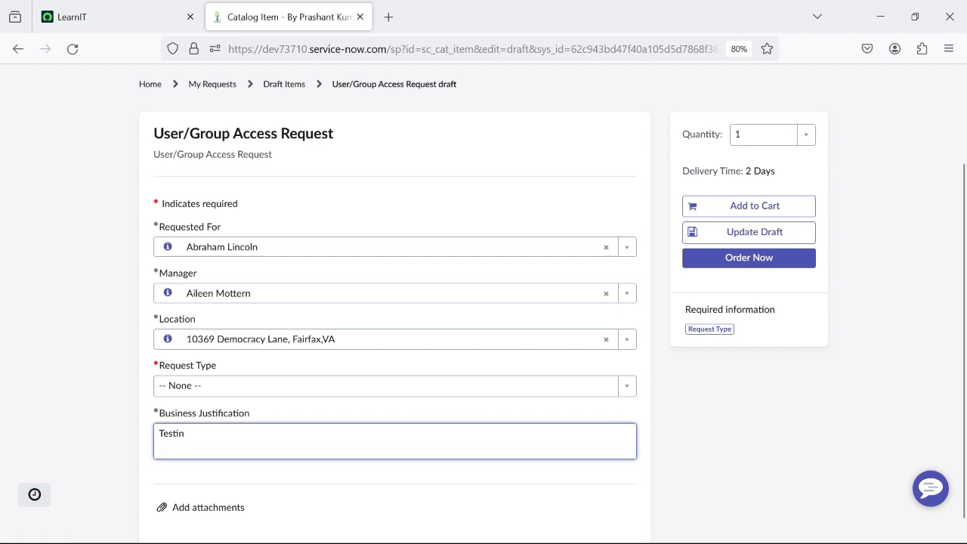
{"action": "key", "text": "BackSpace"}
{"action": "key", "text": "BackSpace"}
{"action": "key", "text": "BackSpace"}
{"action": "key", "text": "BackSpace"}
{"action": "key", "text": "BackSpace"}
{"action": "key", "text": "BackSpace"}
{"action": "key", "text": "BackSpace"}
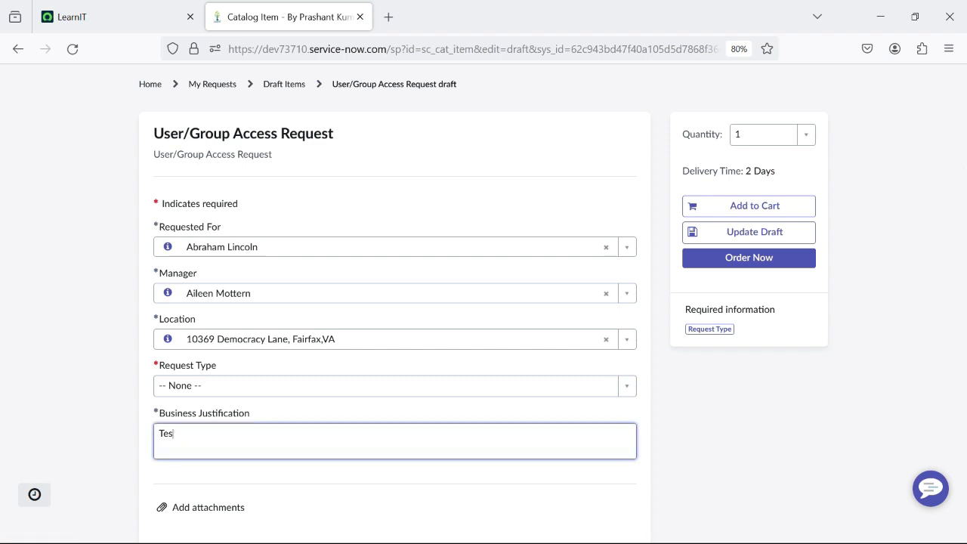
{"action": "type", "text": "My busines"}
{"action": "key", "text": "BackSpace"}
{"action": "type", "text": "s Justif"}
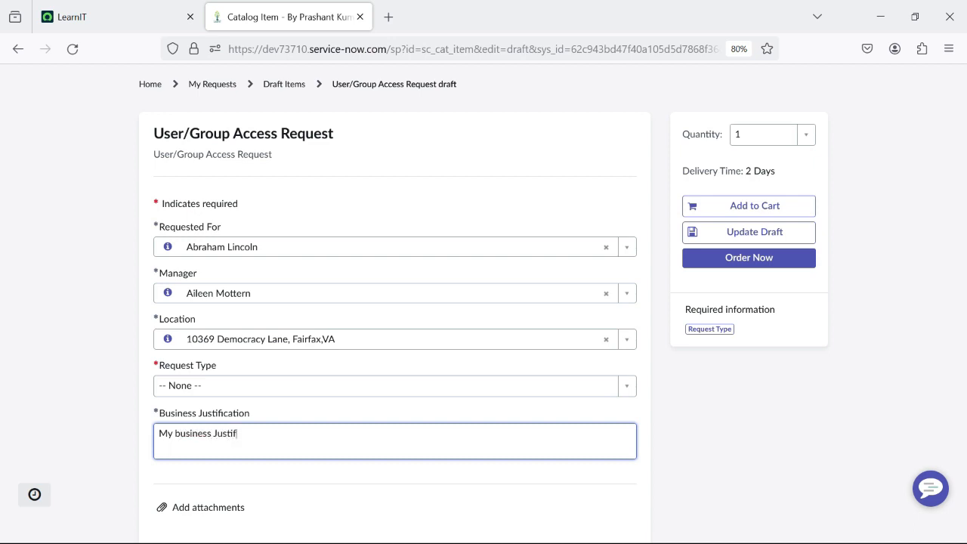
{"action": "type", "text": "ication"}
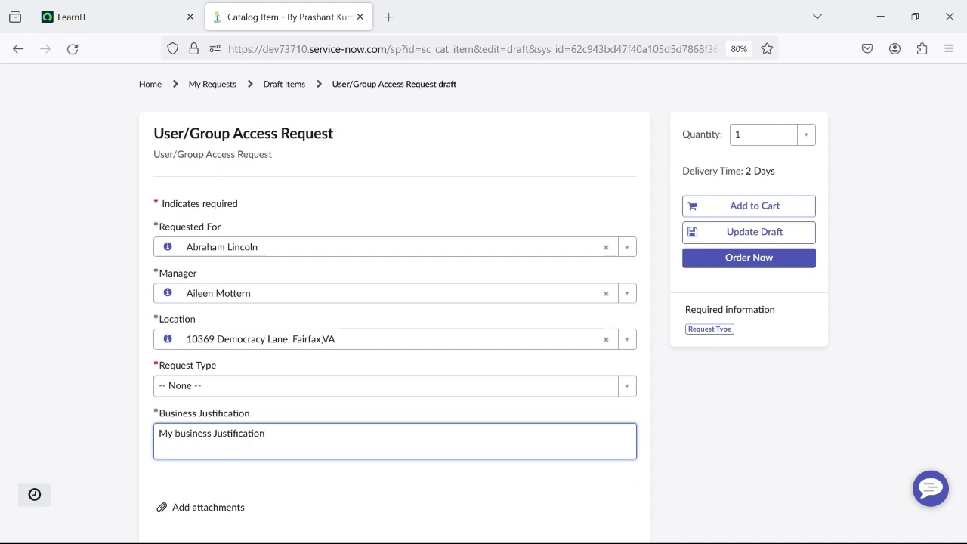
Set the Request Type to User Provision and enter "role_test" as the User Role.
{"action": "left_click", "coordinate": [389, 385]}
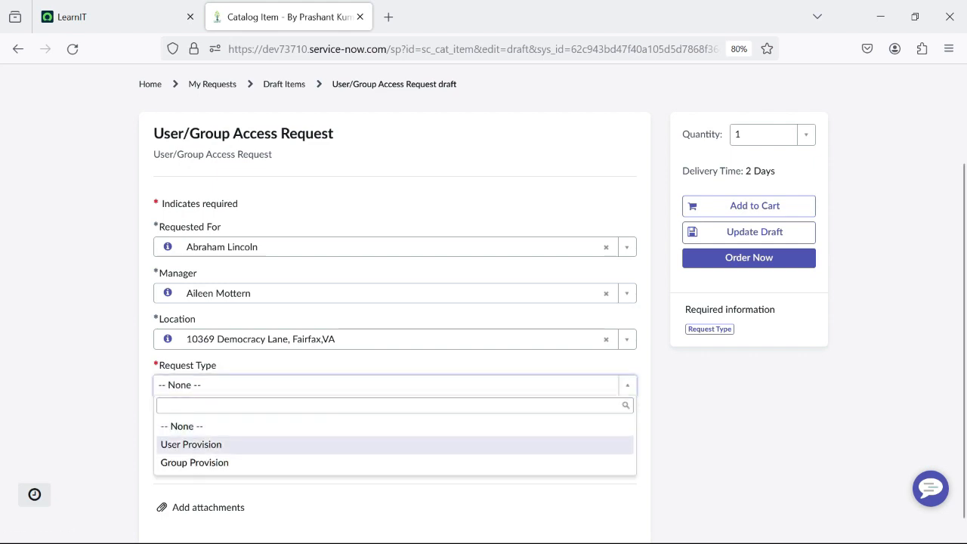
{"action": "left_click", "coordinate": [192, 444]}
{"action": "left_click", "coordinate": [394, 433]}
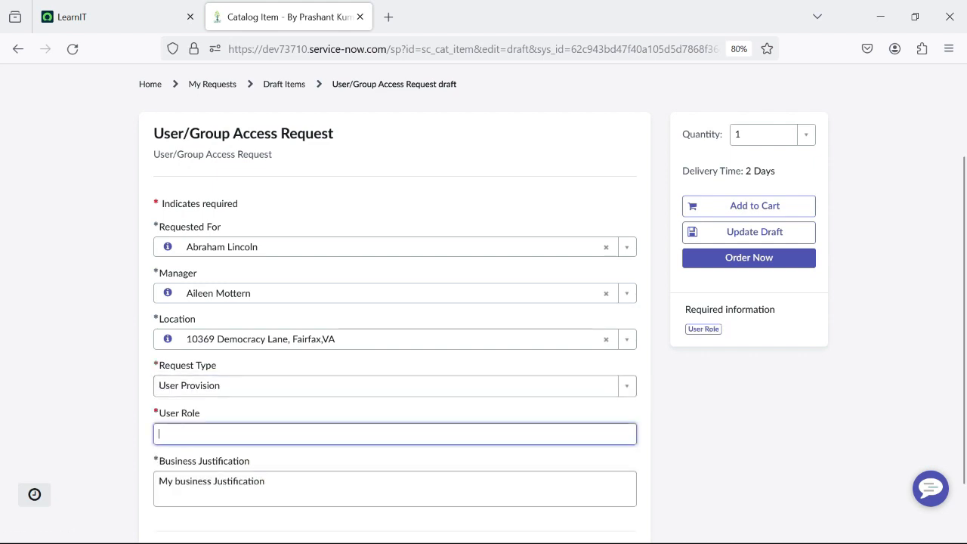
{"action": "type", "text": "role"}
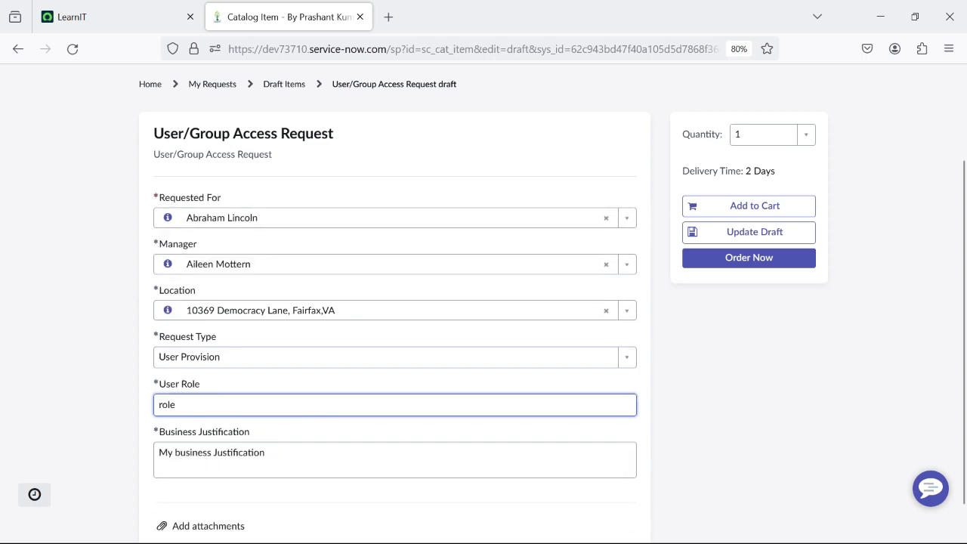
{"action": "type", "text": "_test"}
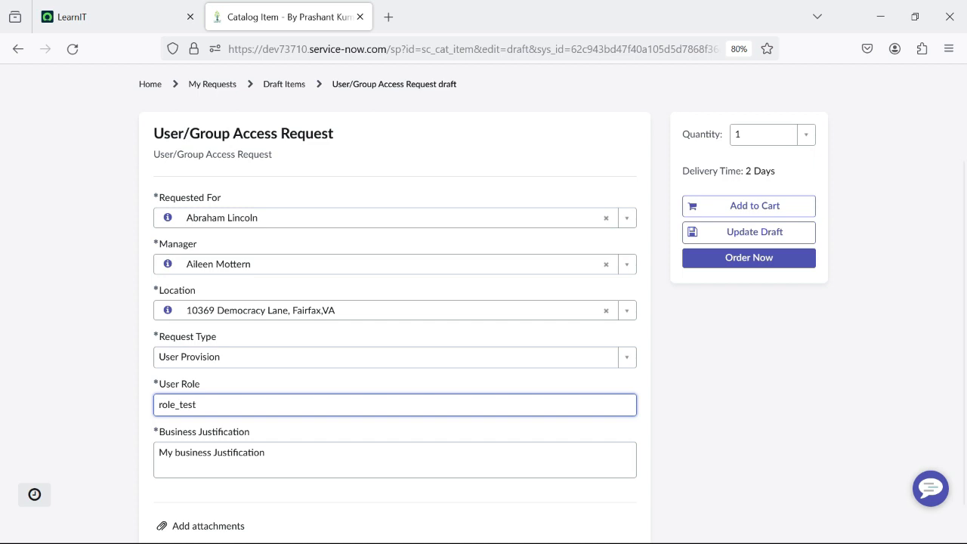
Update the saved draft with the changes and look over the completed form.
{"action": "scroll", "coordinate": [748, 233], "scroll_direction": "up", "scroll_amount": 1}
{"action": "left_click", "coordinate": [748, 289]}
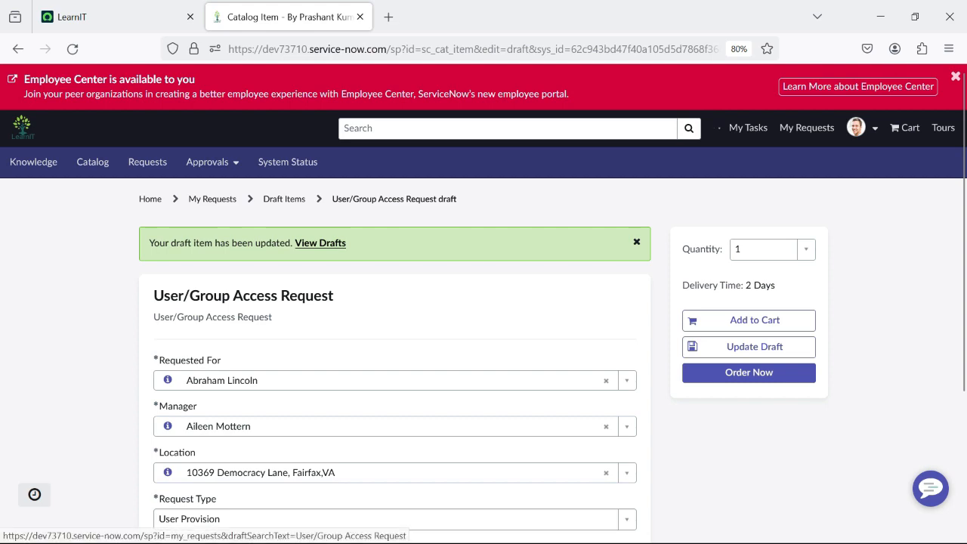
{"action": "scroll", "coordinate": [483, 302], "scroll_direction": "down", "scroll_amount": 3}
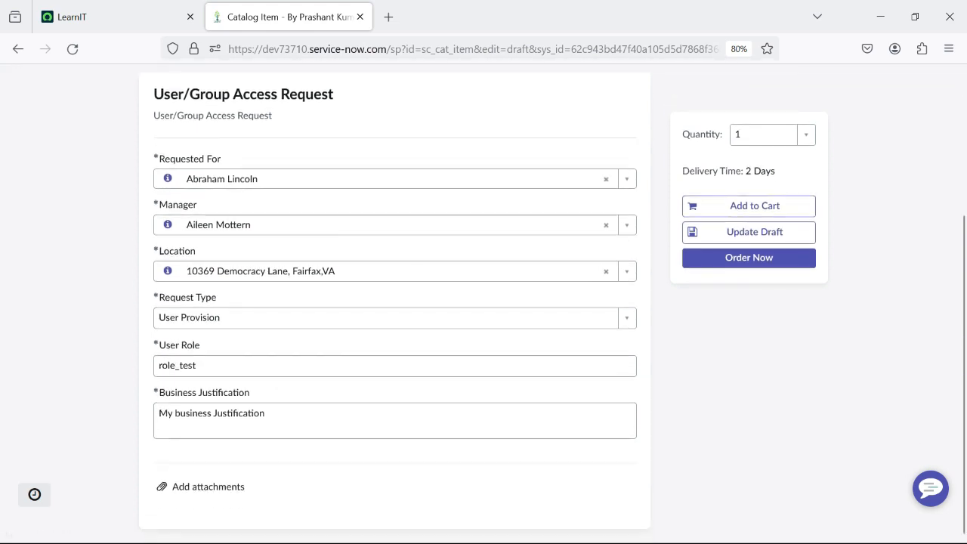
{"action": "scroll", "coordinate": [484, 302], "scroll_direction": "up", "scroll_amount": 3}
{"action": "scroll", "coordinate": [483, 302], "scroll_direction": "down", "scroll_amount": 3}
{"action": "scroll", "coordinate": [483, 302], "scroll_direction": "up", "scroll_amount": 3}
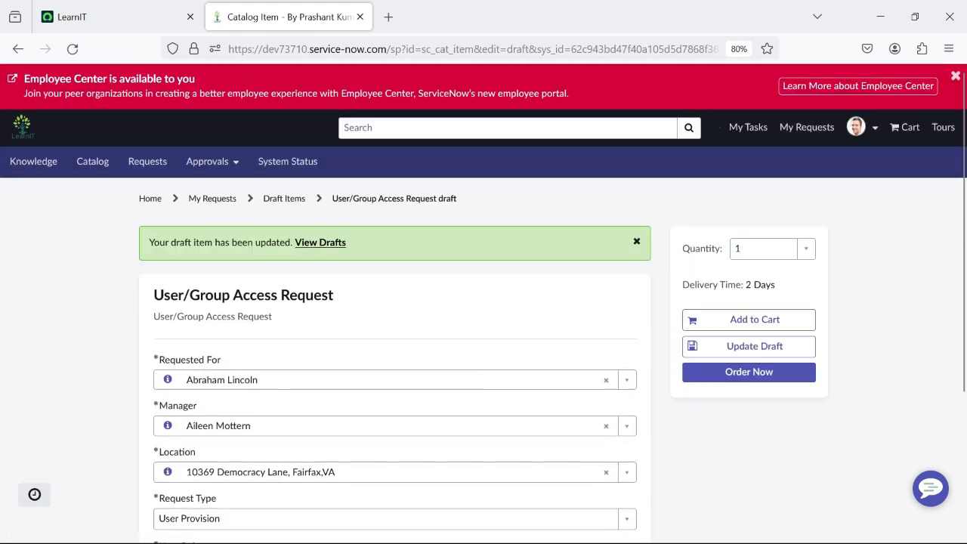
Order the access request immediately, check out from the order confirmation, and return to the request summary.
{"action": "left_click", "coordinate": [749, 372]}
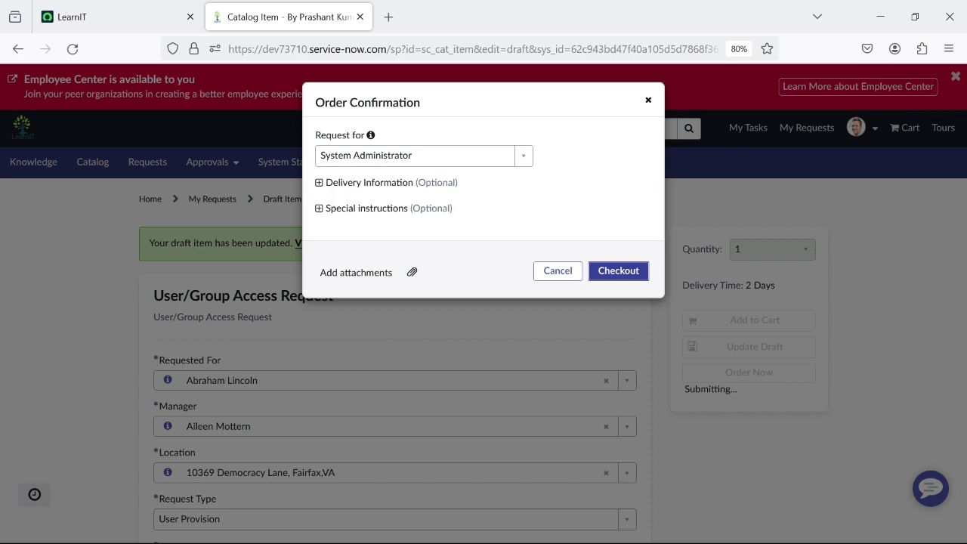
{"action": "left_click", "coordinate": [619, 271]}
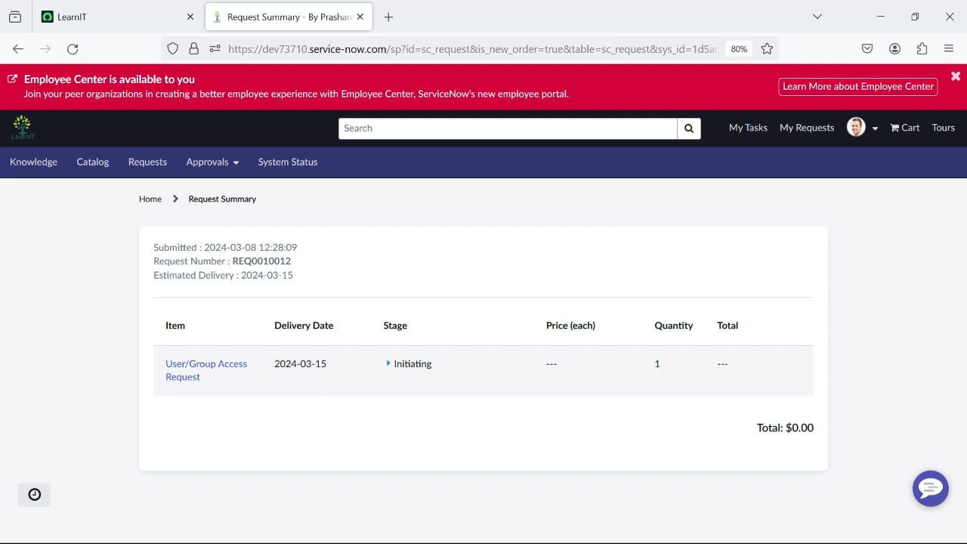
{"action": "left_click", "coordinate": [98, 16]}
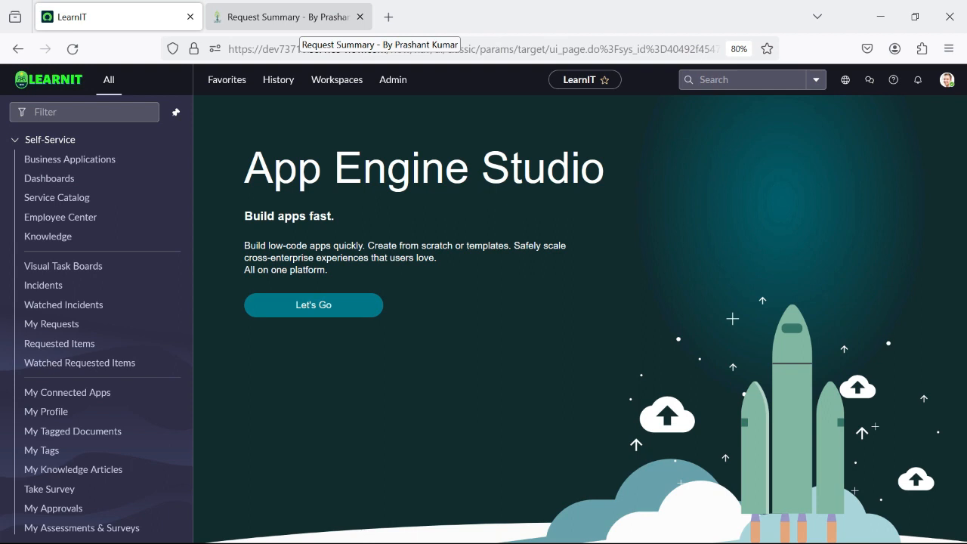
{"action": "left_click", "coordinate": [287, 16]}
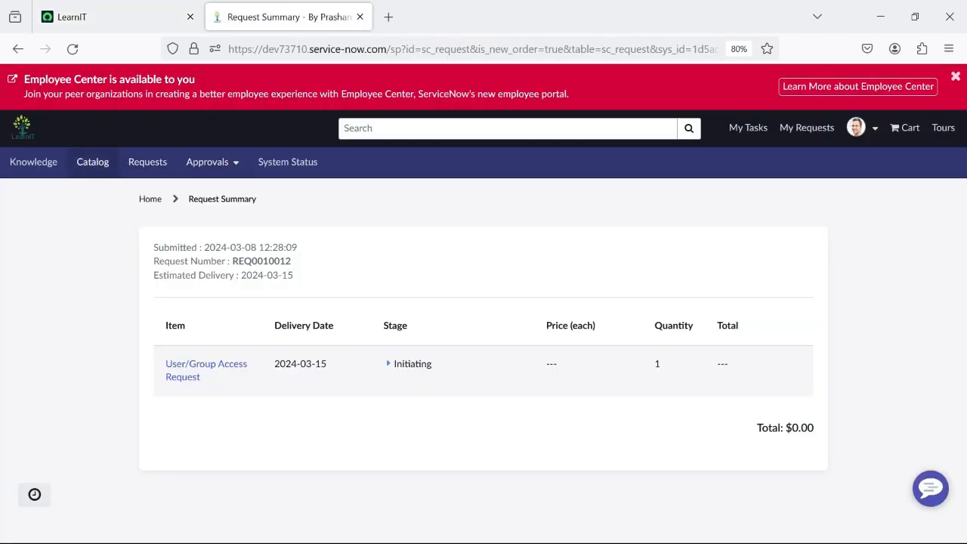
Go back to the portal catalog and open the User/Group Access Request item from the recent items.
{"action": "left_click", "coordinate": [92, 162]}
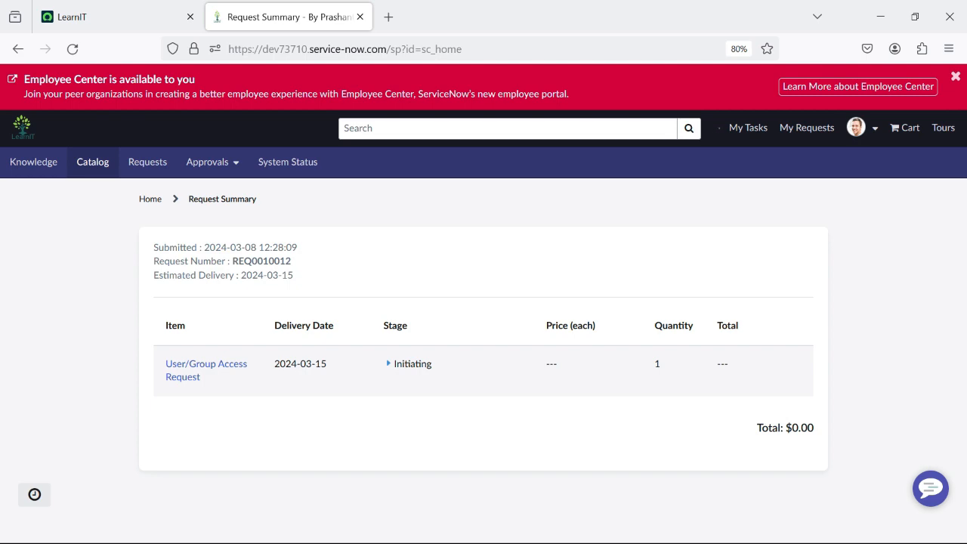
{"action": "scroll", "coordinate": [483, 302], "scroll_direction": "down", "scroll_amount": 3}
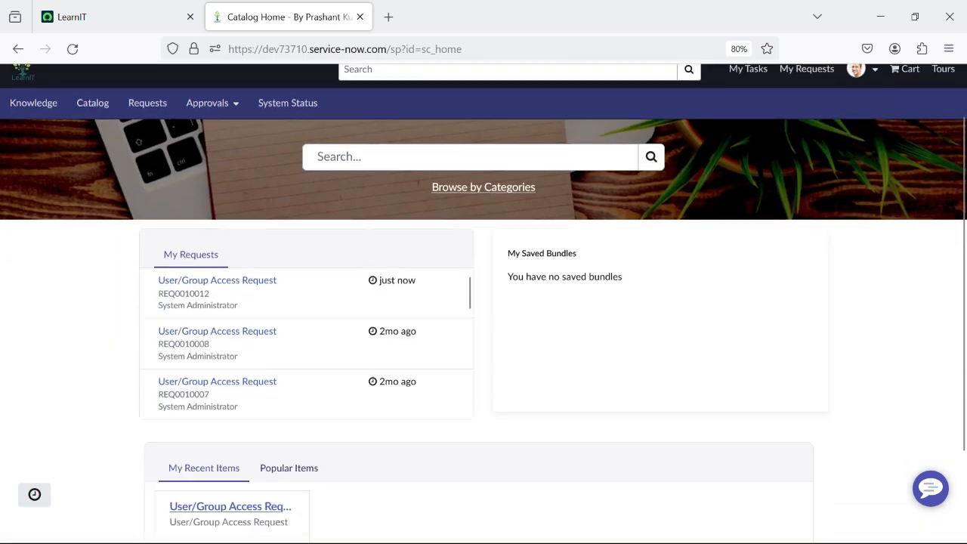
{"action": "scroll", "coordinate": [484, 303], "scroll_direction": "up", "scroll_amount": 3}
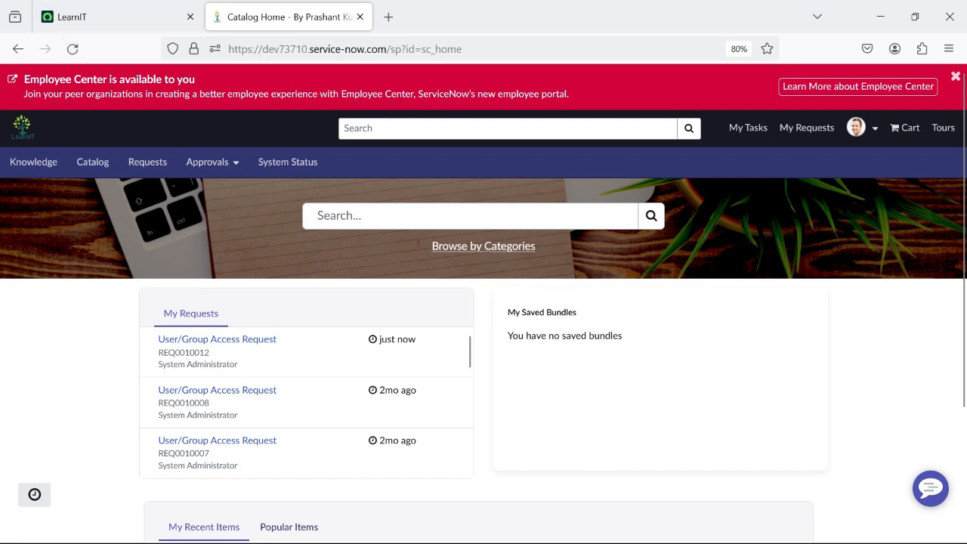
{"action": "scroll", "coordinate": [230, 393], "scroll_direction": "down", "scroll_amount": 3}
{"action": "left_click", "coordinate": [230, 394]}
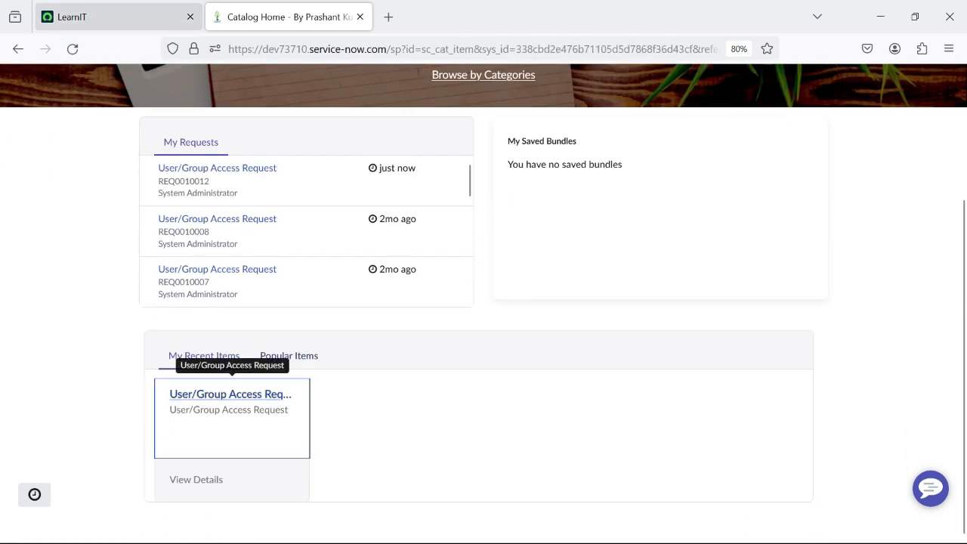
Search the platform navigator for "catalog ui" and open the Catalog UI Policies list.
{"action": "left_click", "coordinate": [113, 16]}
{"action": "left_click", "coordinate": [91, 112]}
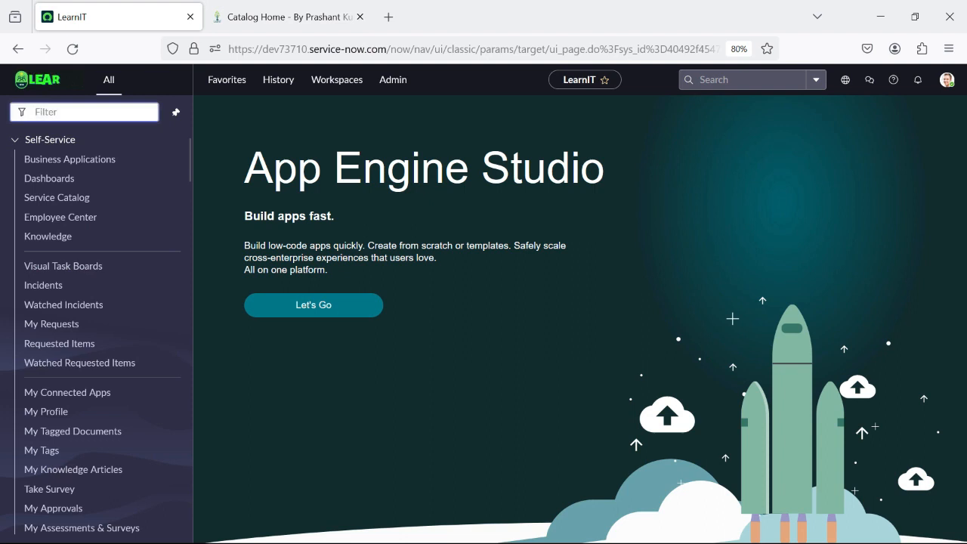
{"action": "type", "text": "c"}
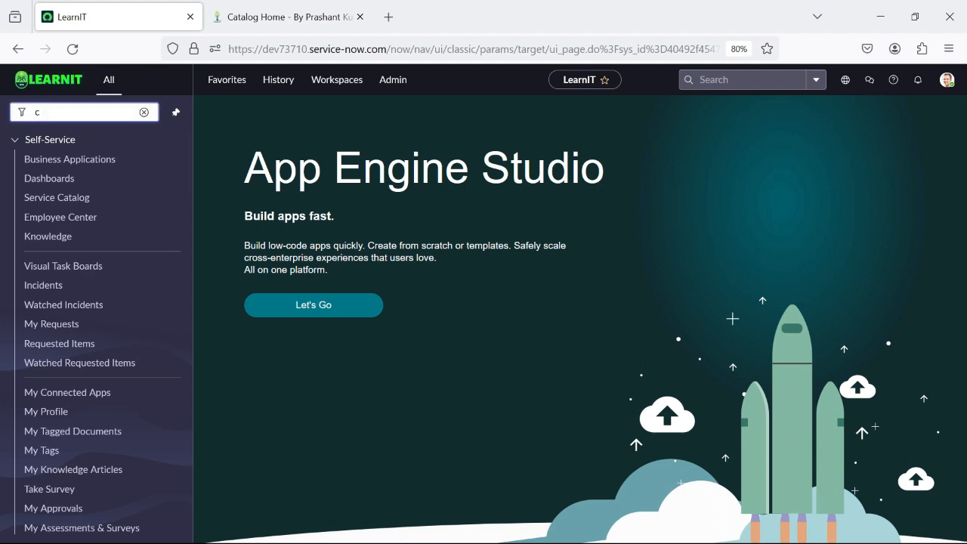
{"action": "type", "text": "atalog ui"}
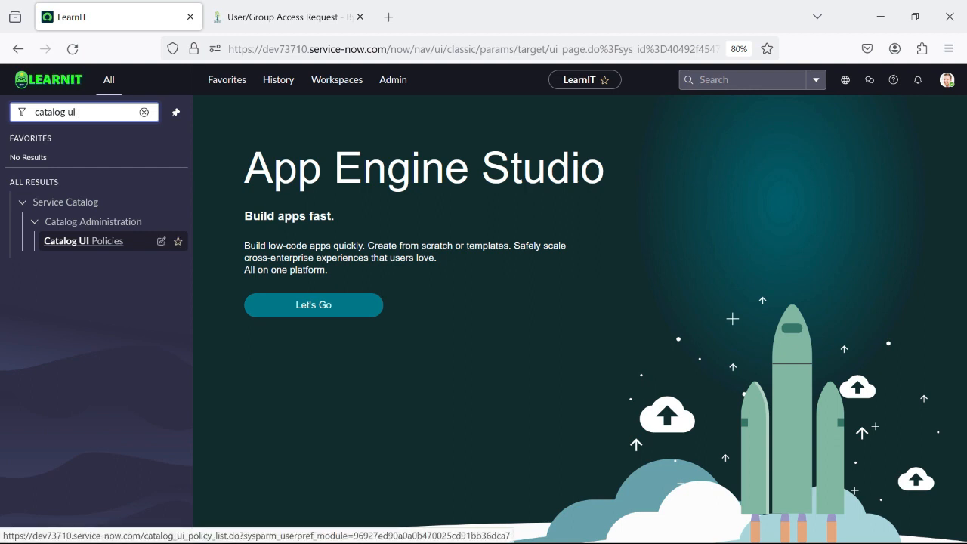
{"action": "left_click", "coordinate": [83, 240]}
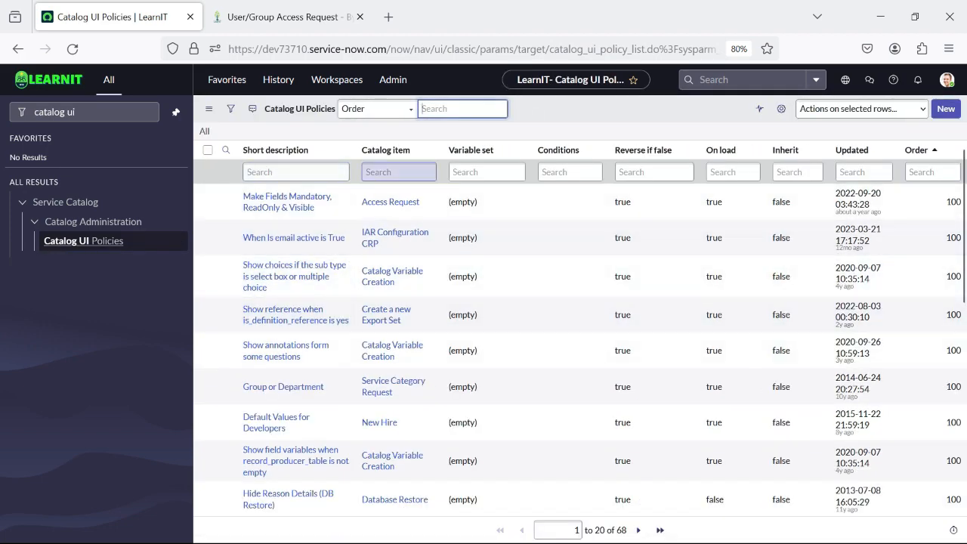
Filter the Catalog UI Policies list to catalog items starting with "user/gr".
{"action": "left_click", "coordinate": [399, 173]}
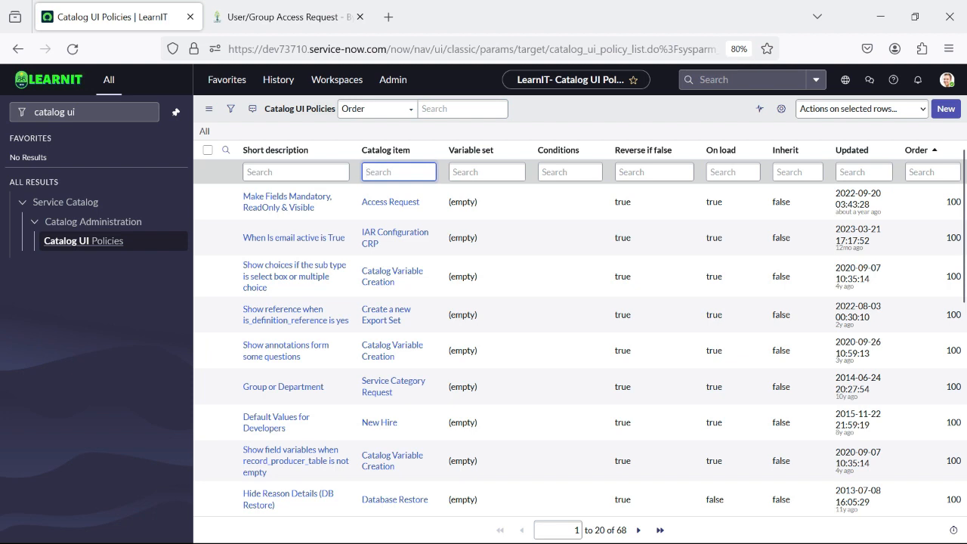
{"action": "type", "text": "user/"}
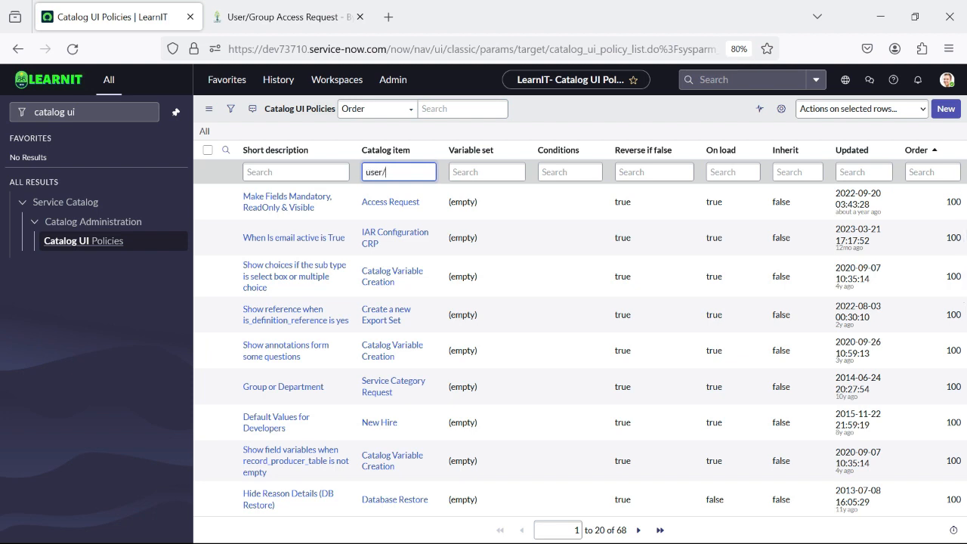
{"action": "type", "text": "gr"}
{"action": "key", "text": "Return"}
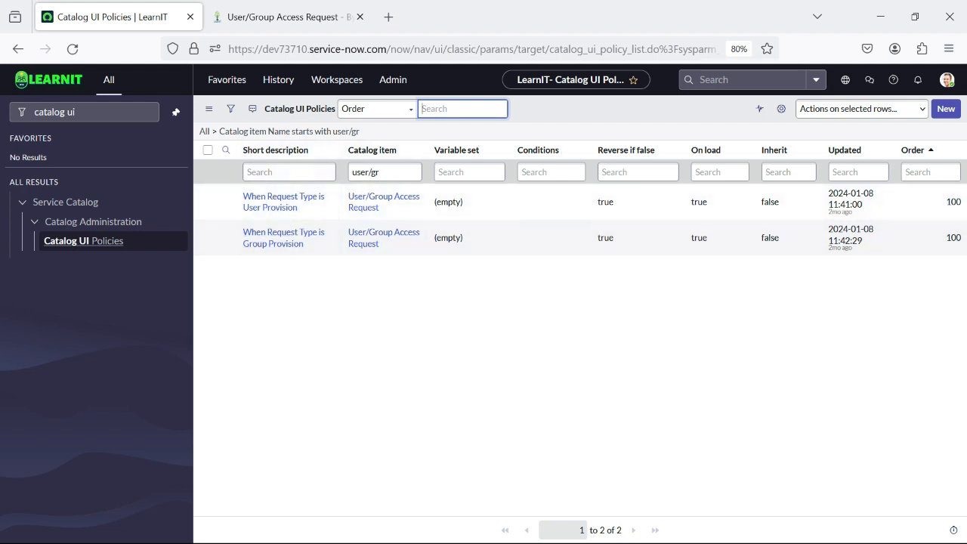
Start a new Catalog UI Policy record and check the User/Group Access Request form's fields in the portal.
{"action": "left_click", "coordinate": [945, 109]}
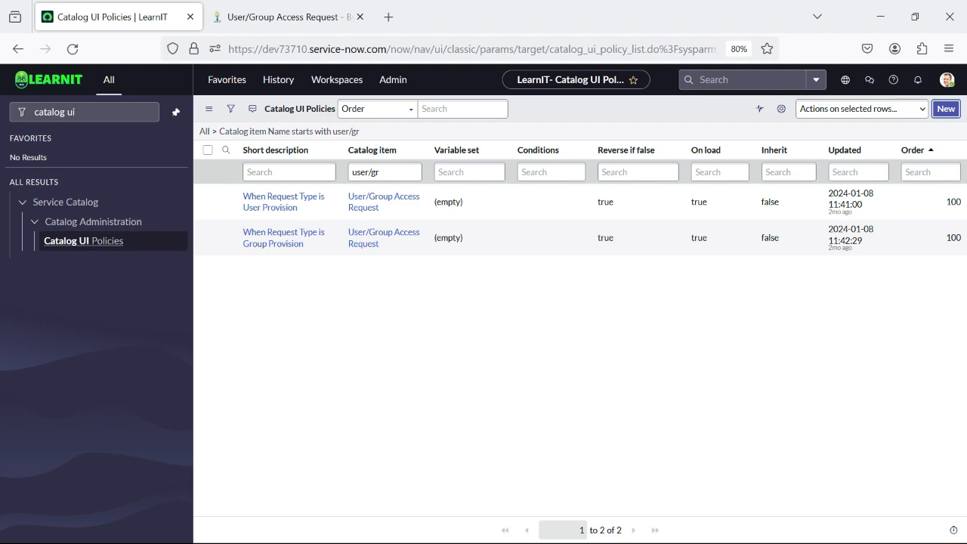
{"action": "left_click", "coordinate": [289, 16]}
{"action": "scroll", "coordinate": [423, 302], "scroll_direction": "down", "scroll_amount": 3}
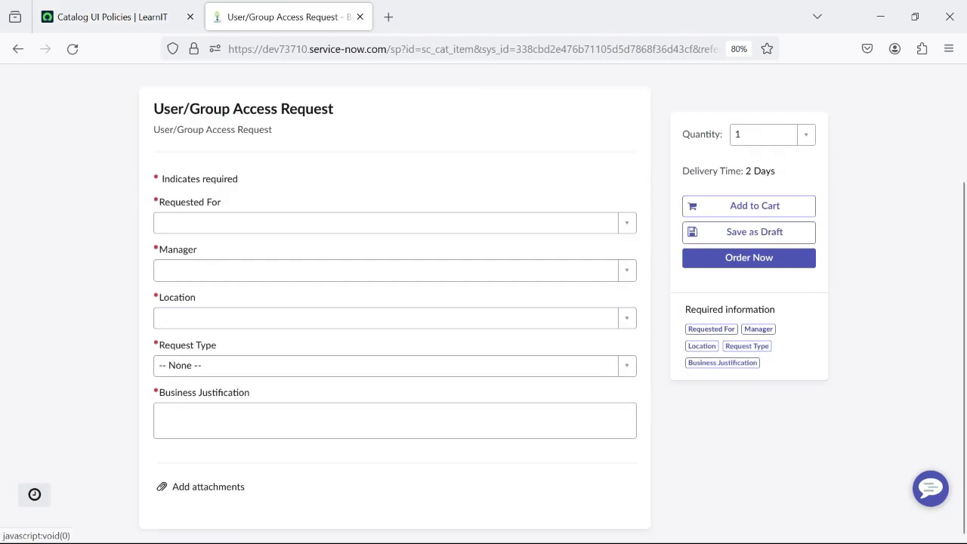
{"action": "scroll", "coordinate": [423, 310], "scroll_direction": "up", "scroll_amount": 3}
{"action": "left_click", "coordinate": [113, 16]}
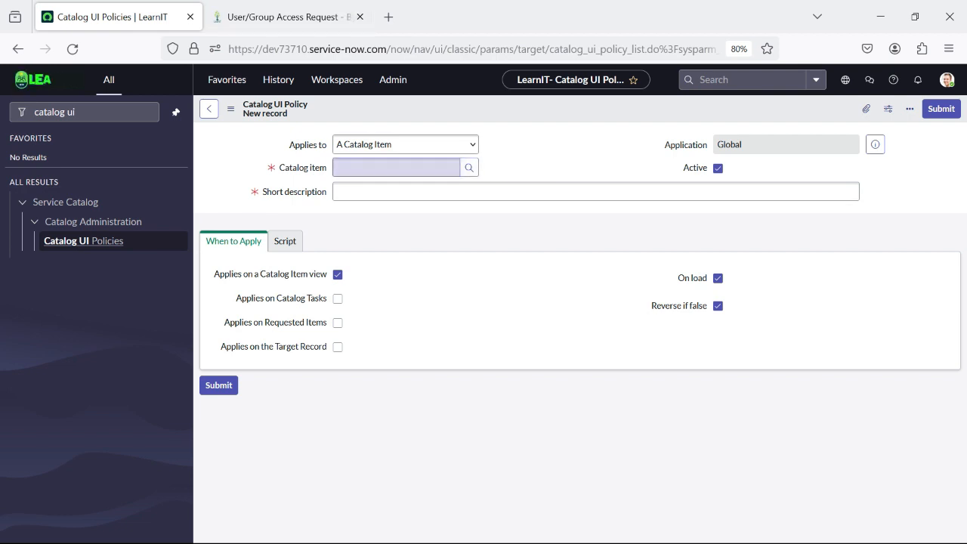
Set the new Catalog UI Policy's catalog item to User/Group Access Request.
{"action": "left_click", "coordinate": [396, 168]}
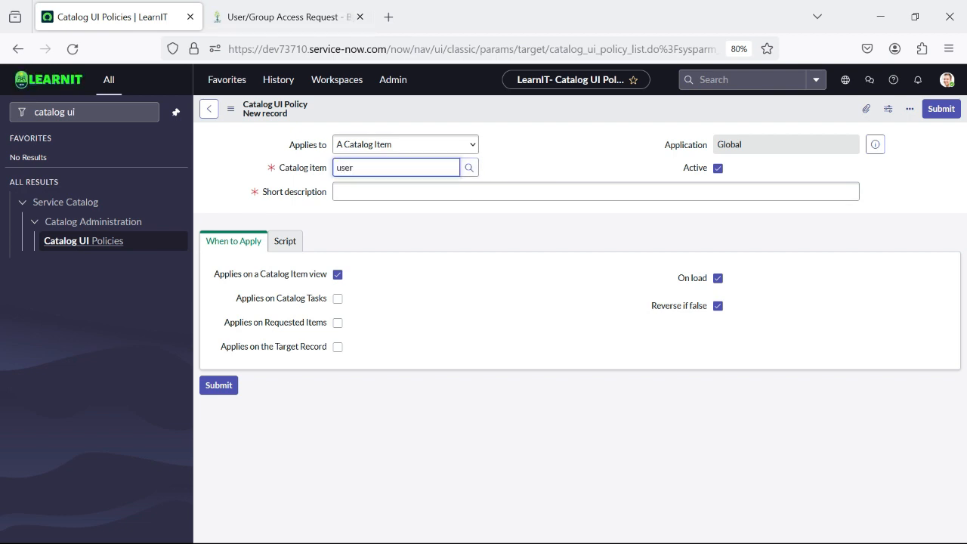
{"action": "type", "text": "user"}
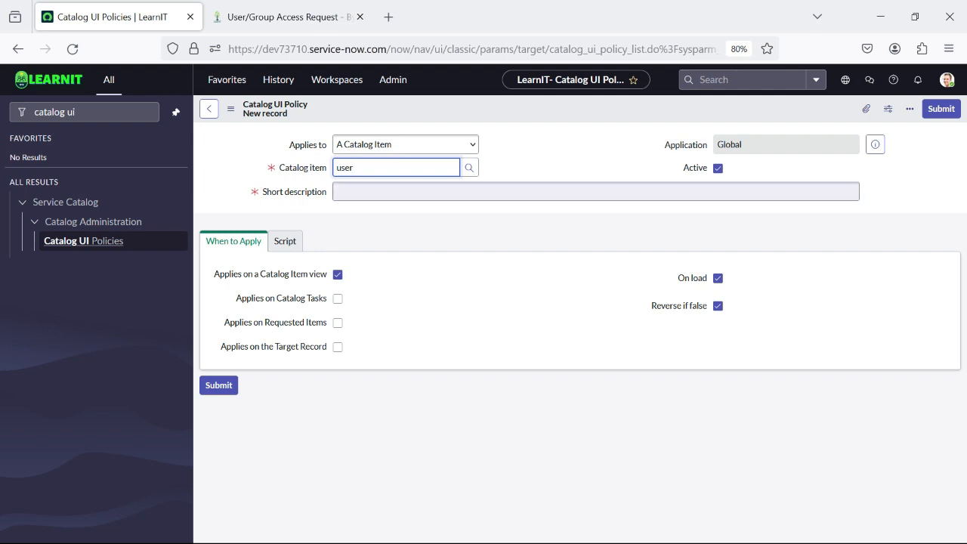
{"action": "type", "text": "/g"}
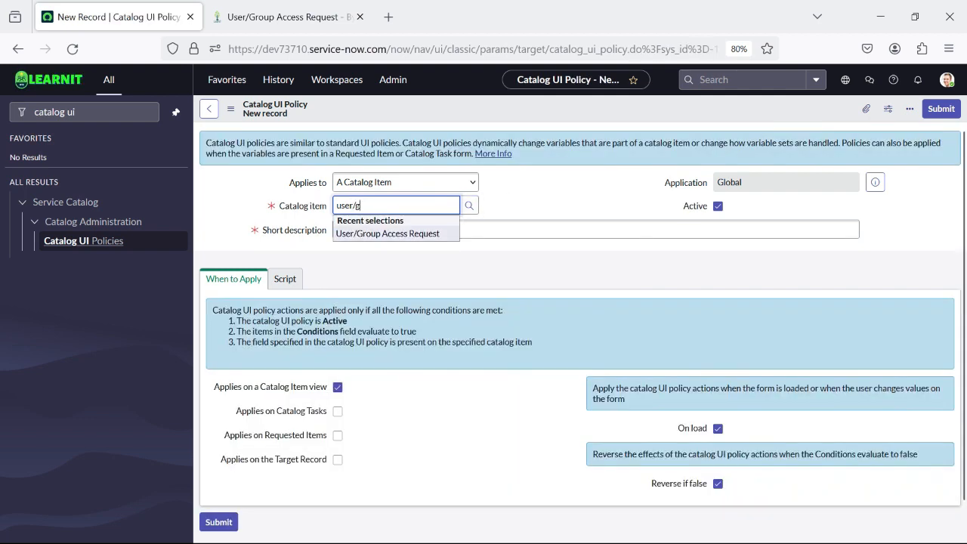
{"action": "left_click", "coordinate": [387, 233]}
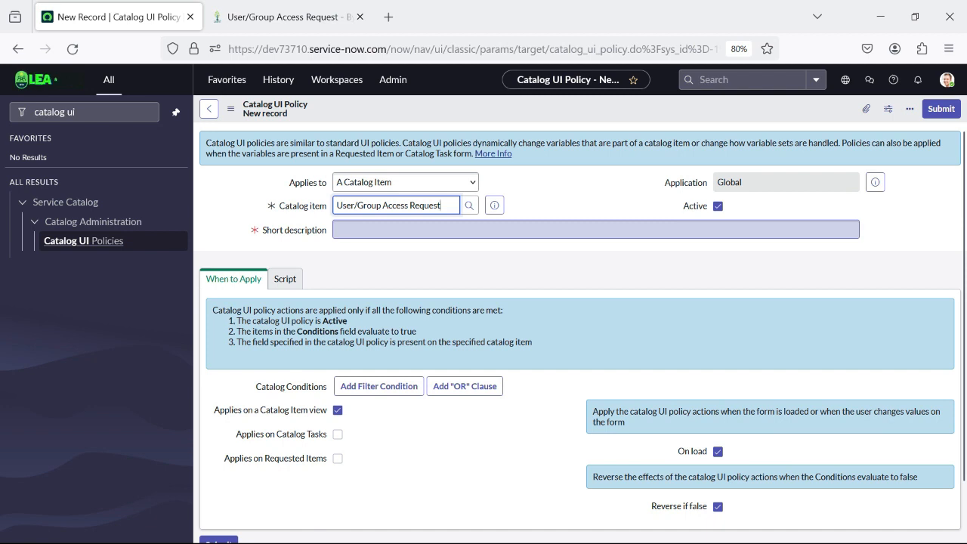
Enter the short description "Test for Set Value & Field Message" and save the policy without leaving the record.
{"action": "left_click", "coordinate": [388, 232]}
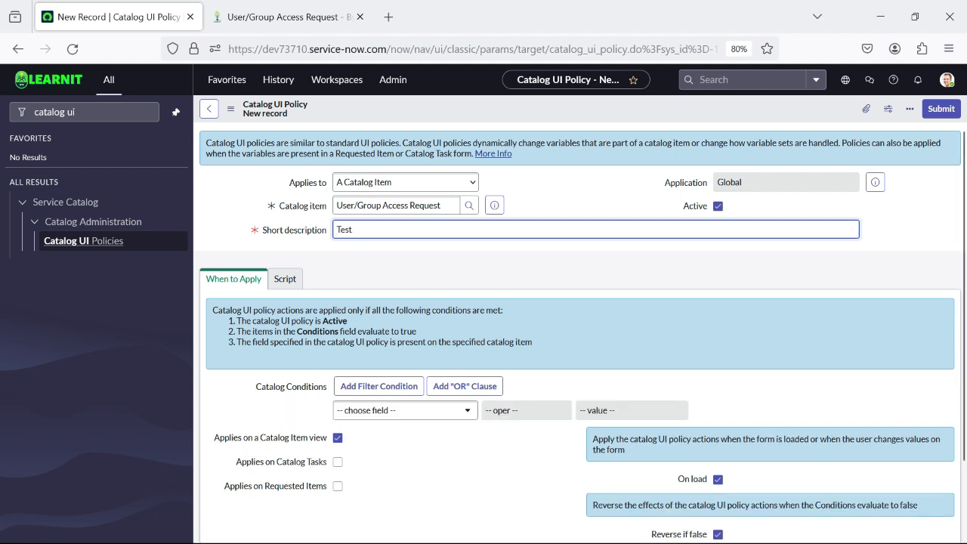
{"action": "type", "text": "for Set Value"}
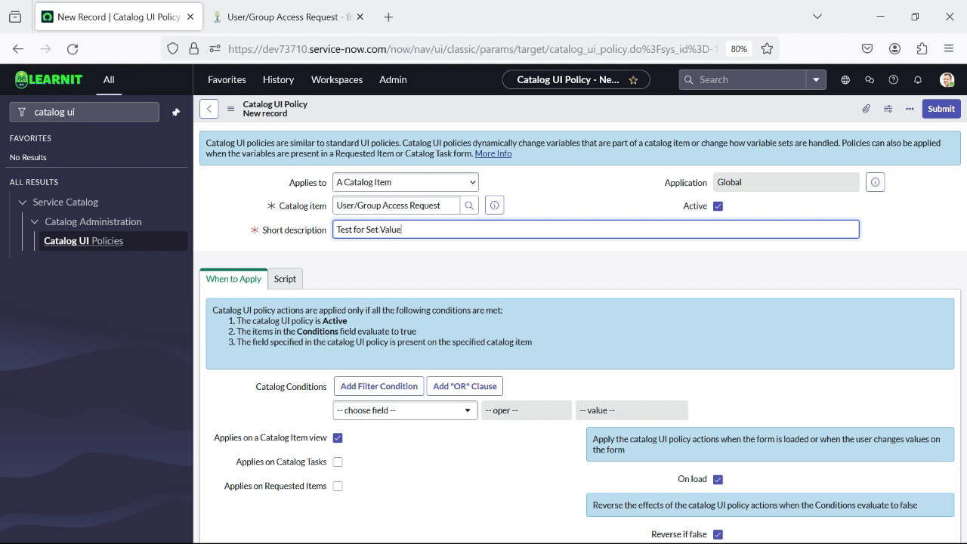
{"action": "type", "text": " & Field Message"}
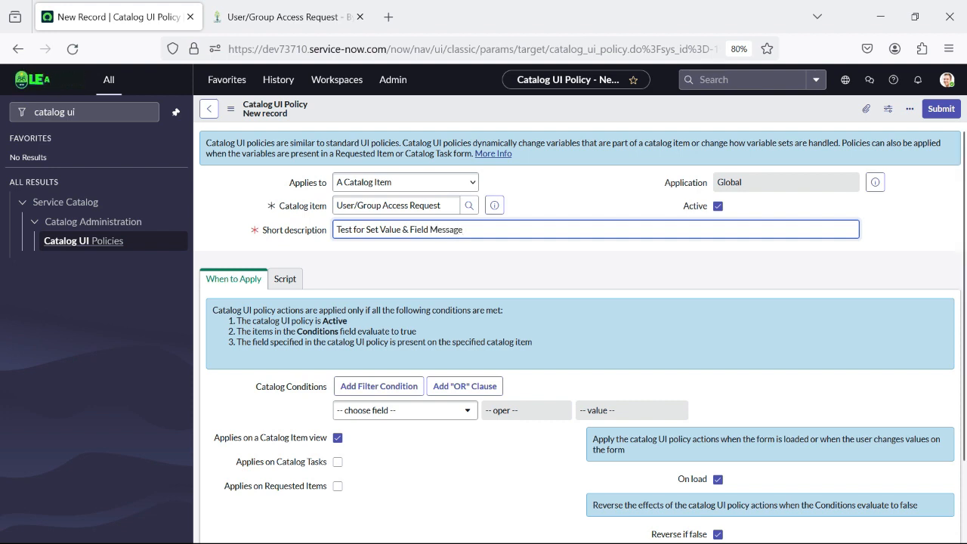
{"action": "right_click", "coordinate": [475, 107]}
{"action": "left_click", "coordinate": [499, 115]}
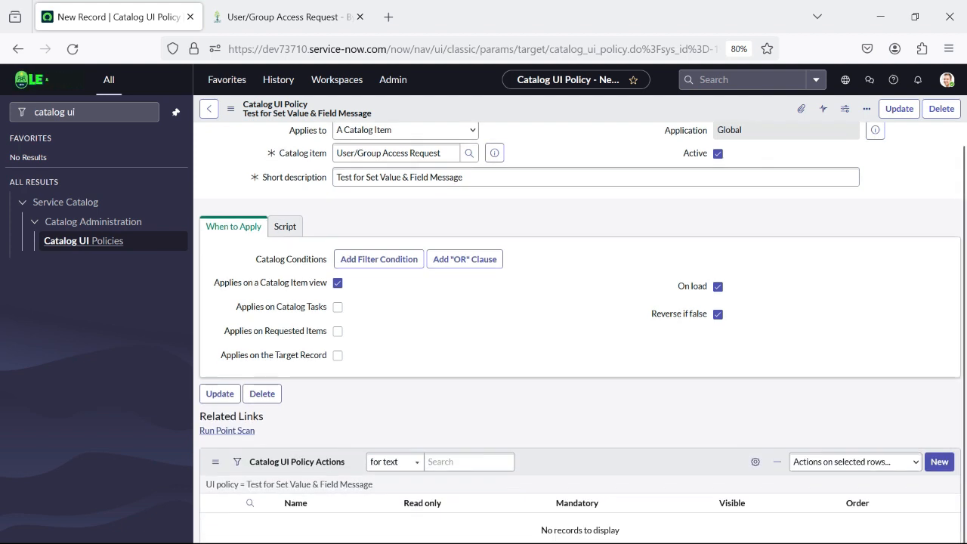
Start a new Catalog UI Policy Action for the saved policy.
{"action": "scroll", "coordinate": [471, 518], "scroll_direction": "down", "scroll_amount": 1}
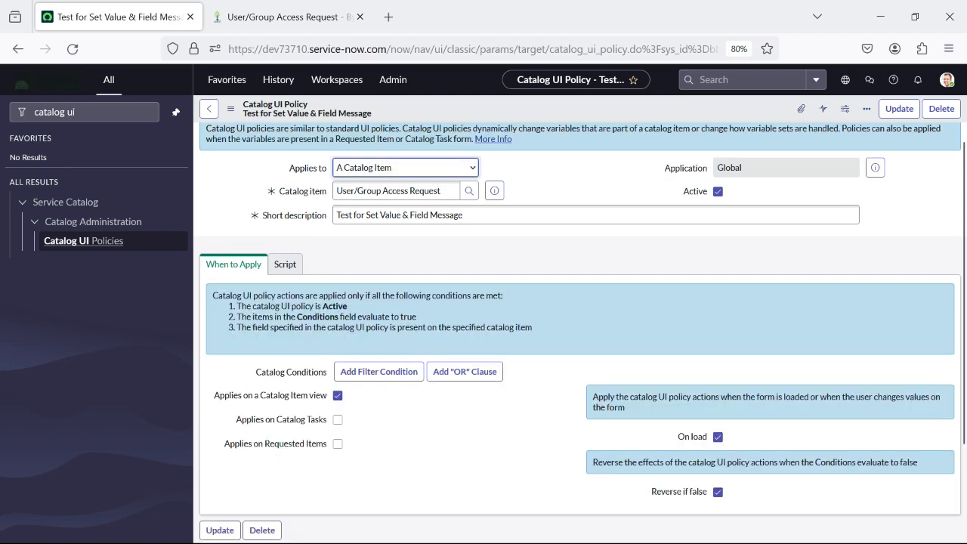
{"action": "scroll", "coordinate": [577, 332], "scroll_direction": "down", "scroll_amount": 3}
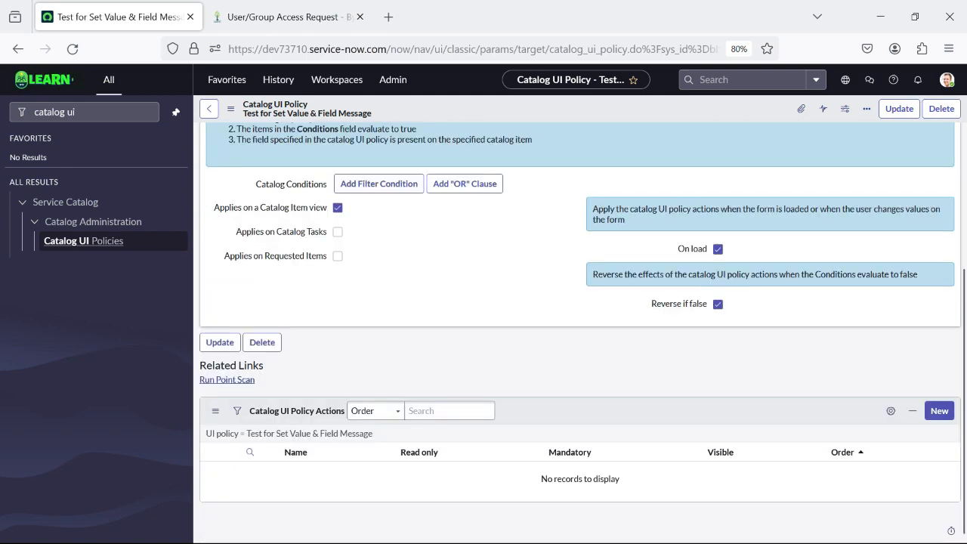
{"action": "left_click", "coordinate": [938, 410]}
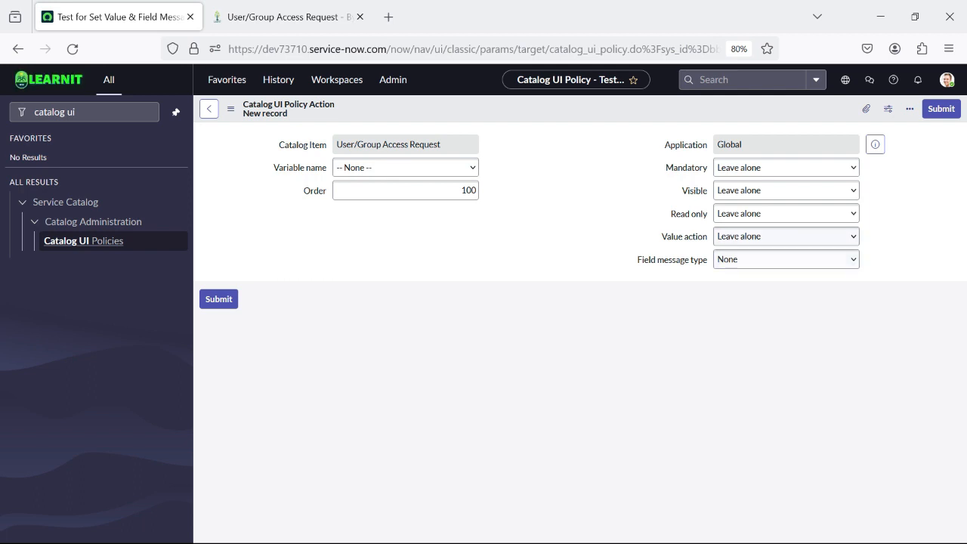
Examine the choices offered for the policy action's Value action without changing it.
{"action": "left_click", "coordinate": [786, 236]}
{"action": "left_click", "coordinate": [786, 237]}
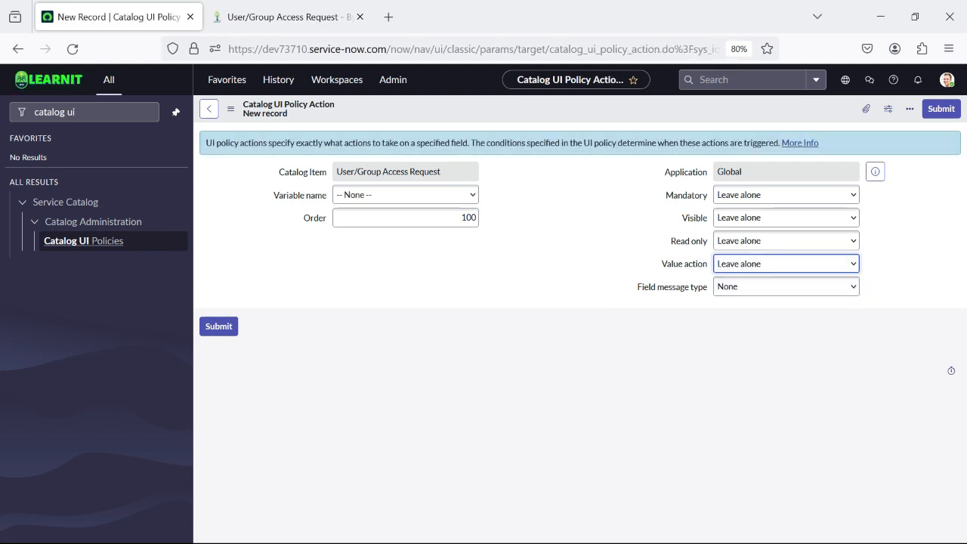
{"action": "left_click", "coordinate": [786, 286]}
{"action": "left_click", "coordinate": [786, 264]}
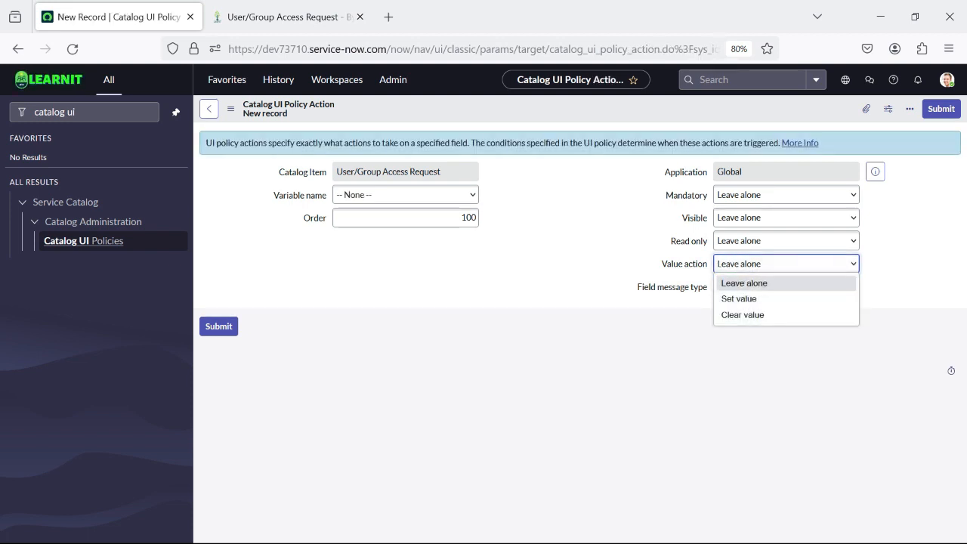
{"action": "left_click", "coordinate": [903, 283]}
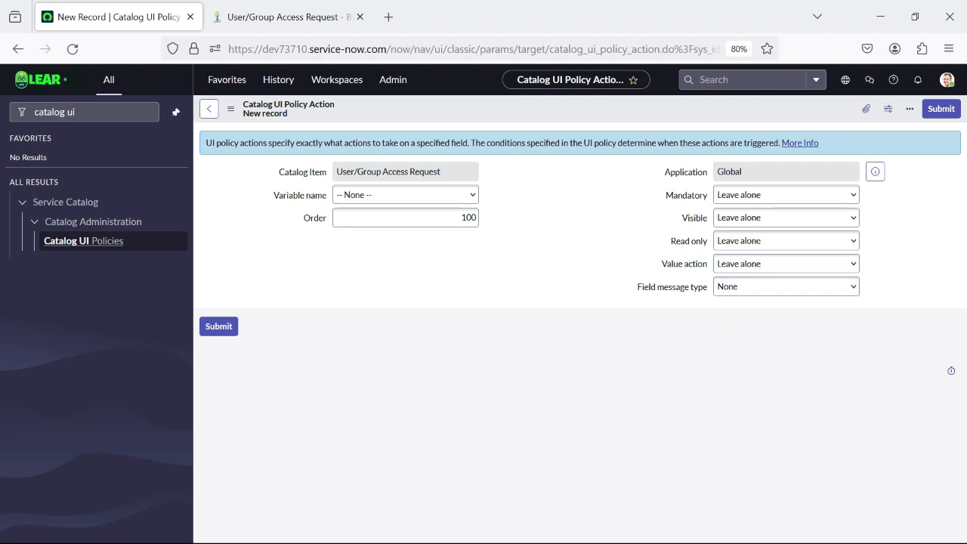
{"action": "left_click", "coordinate": [786, 264]}
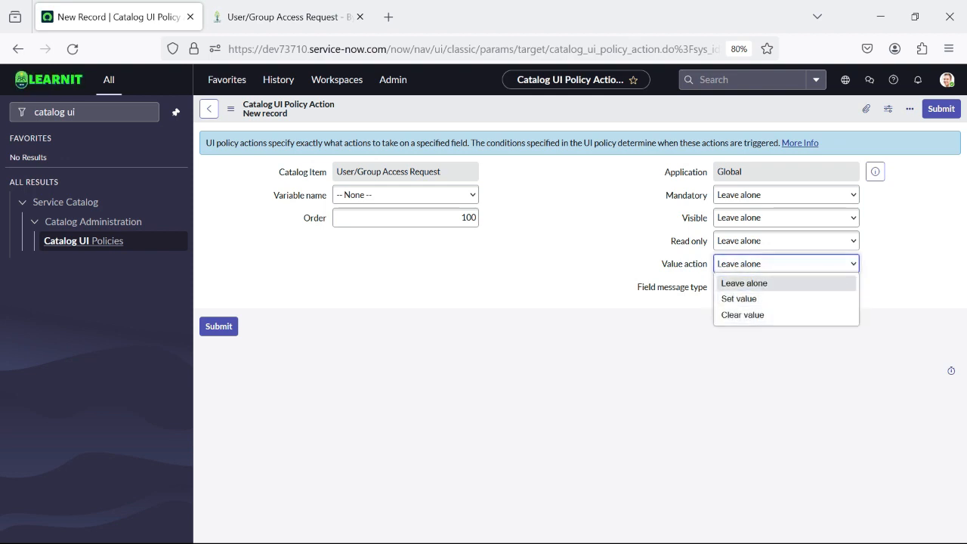
{"action": "left_click", "coordinate": [902, 283]}
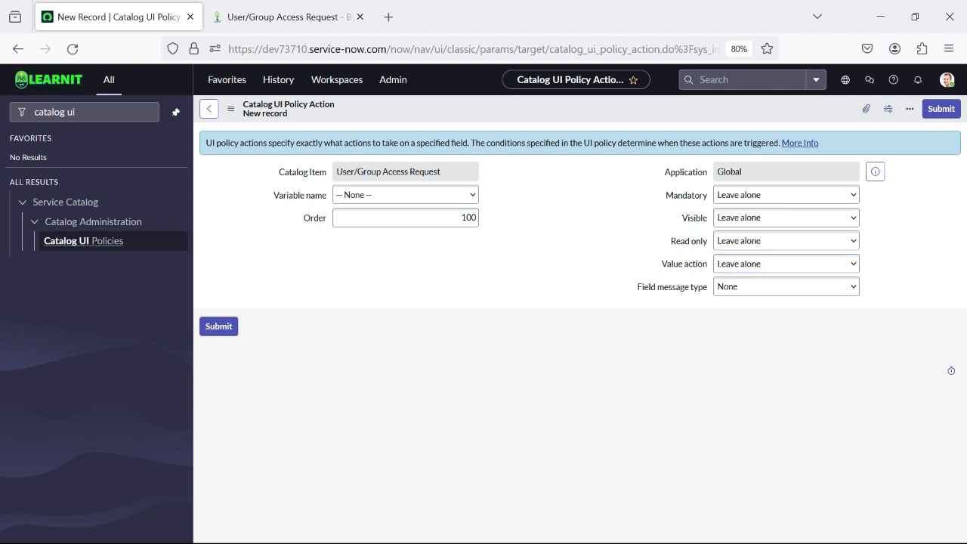
{"action": "left_click", "coordinate": [785, 263]}
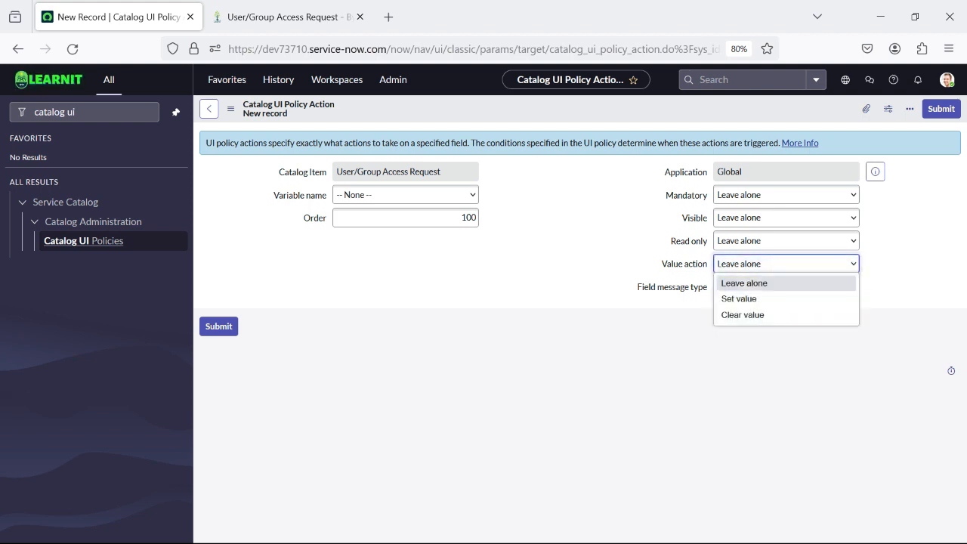
{"action": "left_click", "coordinate": [902, 288]}
{"action": "left_click", "coordinate": [785, 263]}
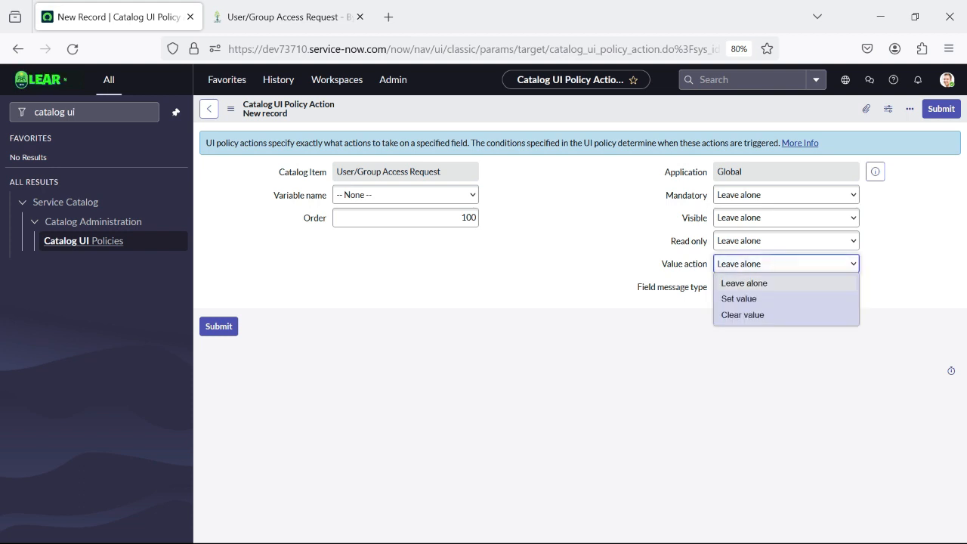
{"action": "left_click", "coordinate": [901, 291]}
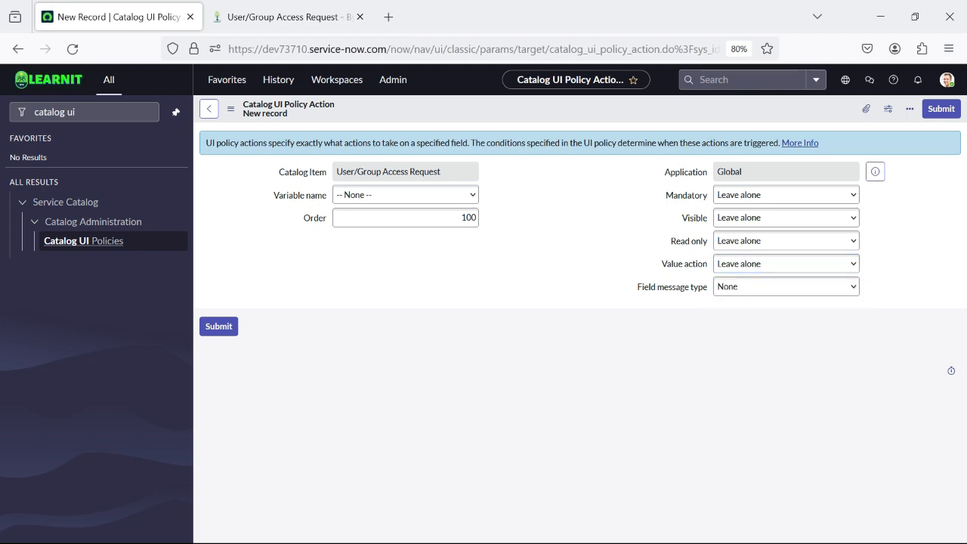
Set the Value action to Set value and try the Info, Warning and Error field message types.
{"action": "left_click", "coordinate": [785, 264]}
{"action": "left_click", "coordinate": [739, 298]}
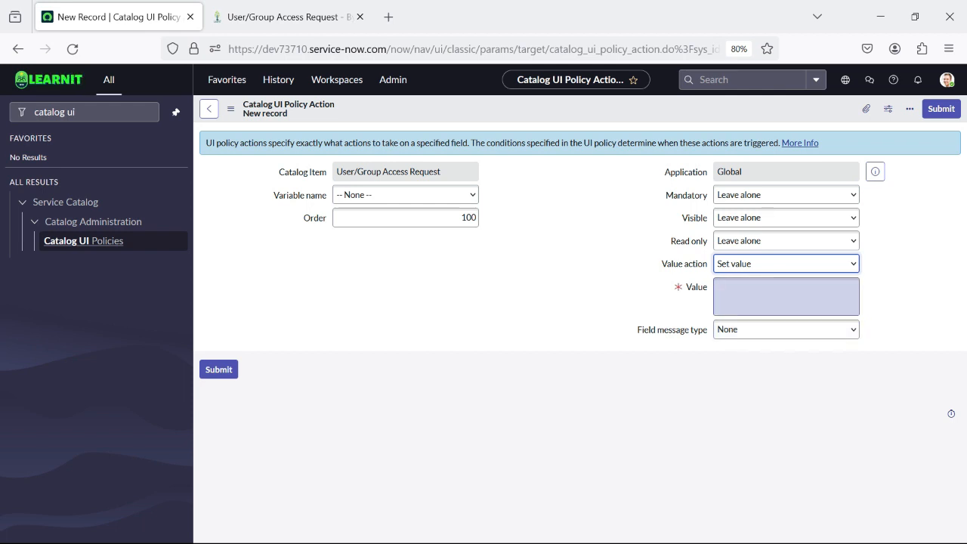
{"action": "left_click", "coordinate": [785, 329]}
{"action": "left_click", "coordinate": [731, 365]}
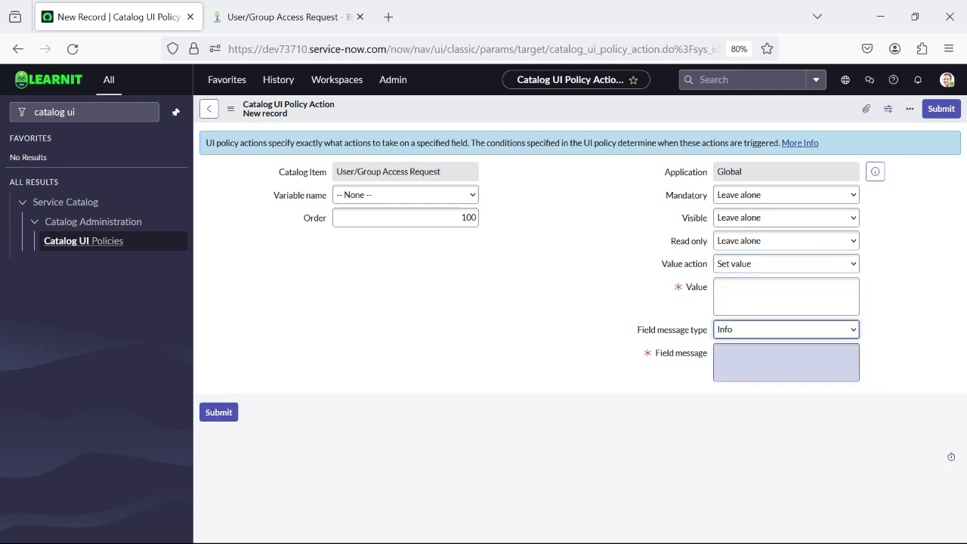
{"action": "left_click", "coordinate": [786, 330]}
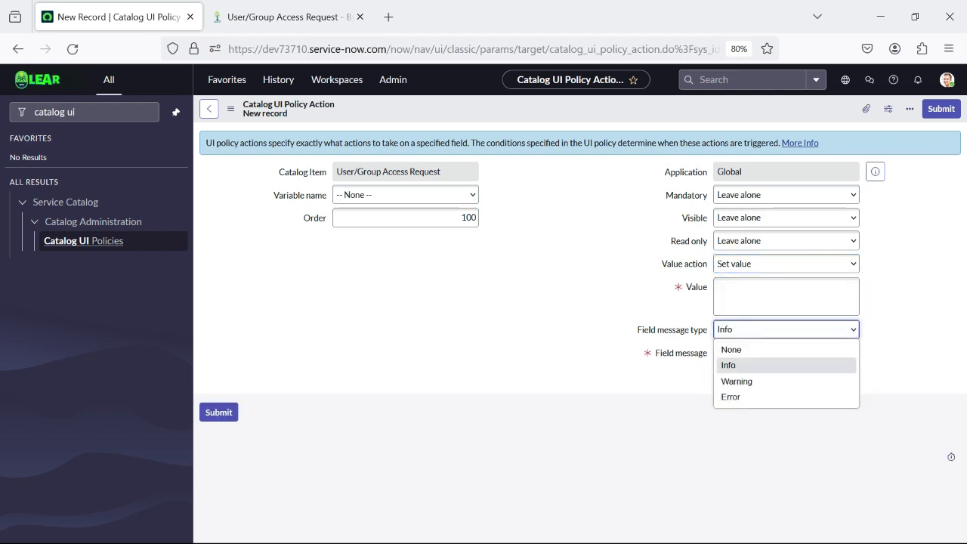
{"action": "left_click", "coordinate": [736, 381]}
{"action": "left_click", "coordinate": [785, 329]}
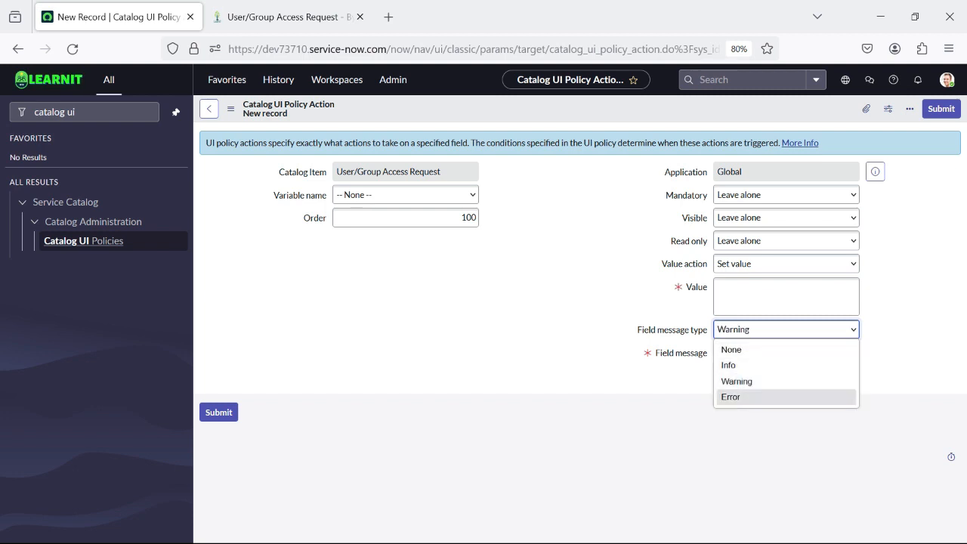
{"action": "left_click", "coordinate": [732, 398]}
{"action": "left_click", "coordinate": [763, 412]}
{"action": "left_click", "coordinate": [786, 264]}
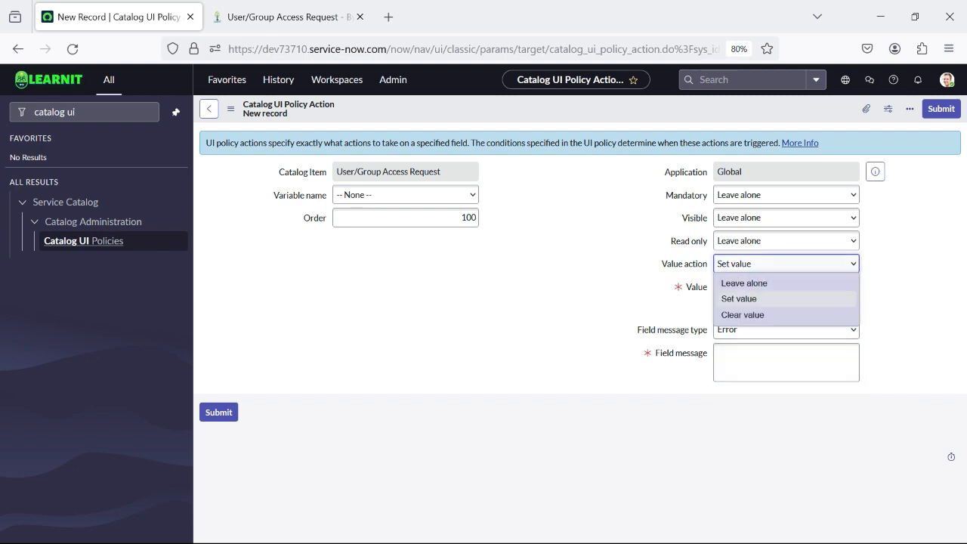
Check the Business Justification field on the portal form and choose the variable Business Justification Set » business_justification for the policy action.
{"action": "left_click", "coordinate": [406, 195]}
{"action": "left_click", "coordinate": [406, 195]}
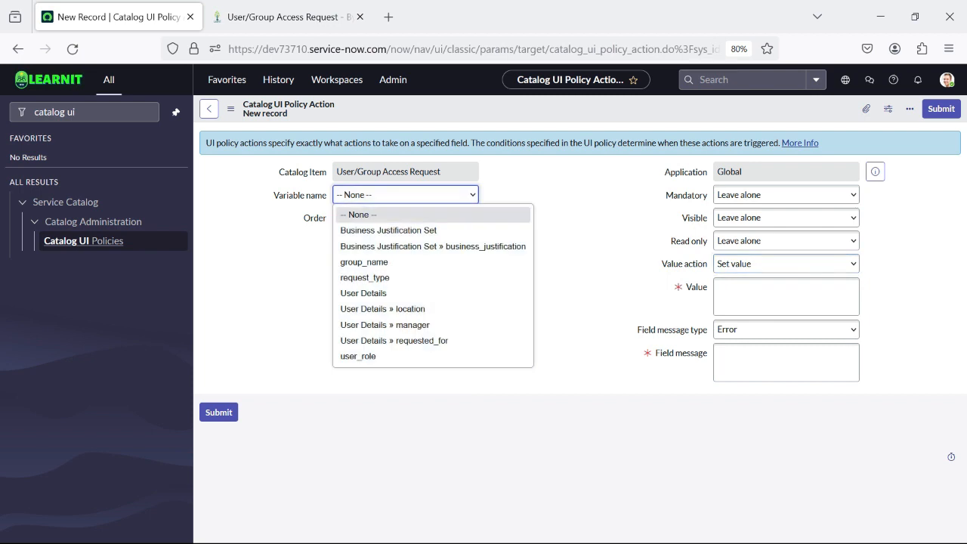
{"action": "left_click", "coordinate": [288, 16]}
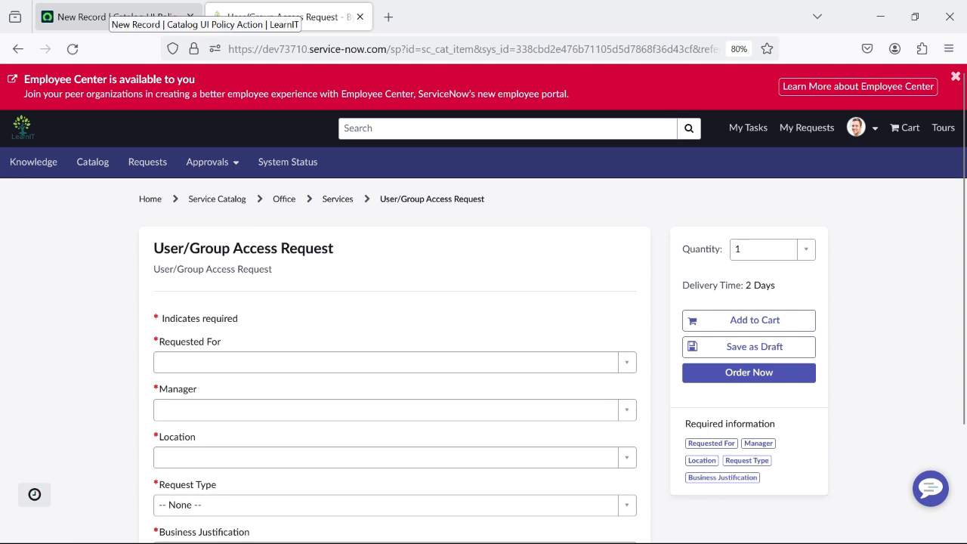
{"action": "scroll", "coordinate": [483, 302], "scroll_direction": "down", "scroll_amount": 3}
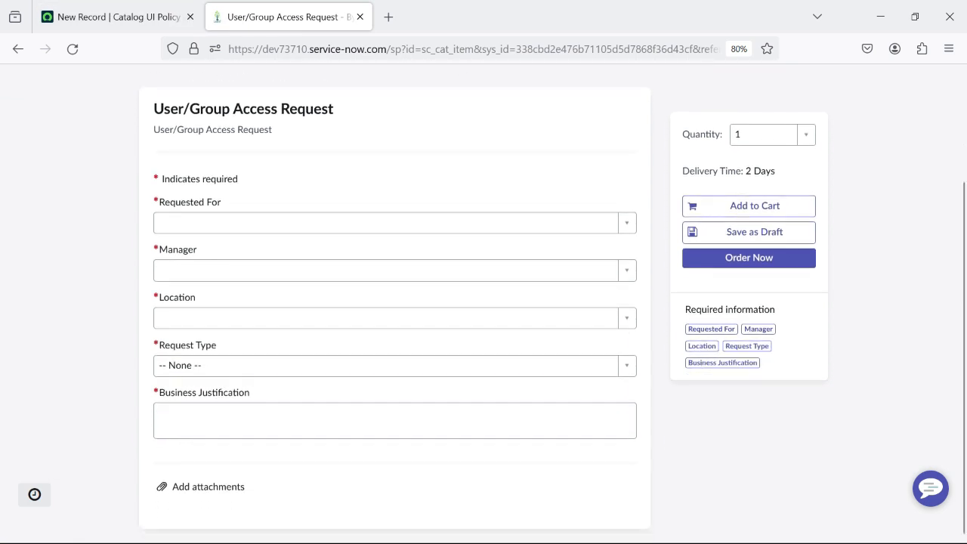
{"action": "left_click", "coordinate": [394, 420]}
{"action": "left_click", "coordinate": [118, 16]}
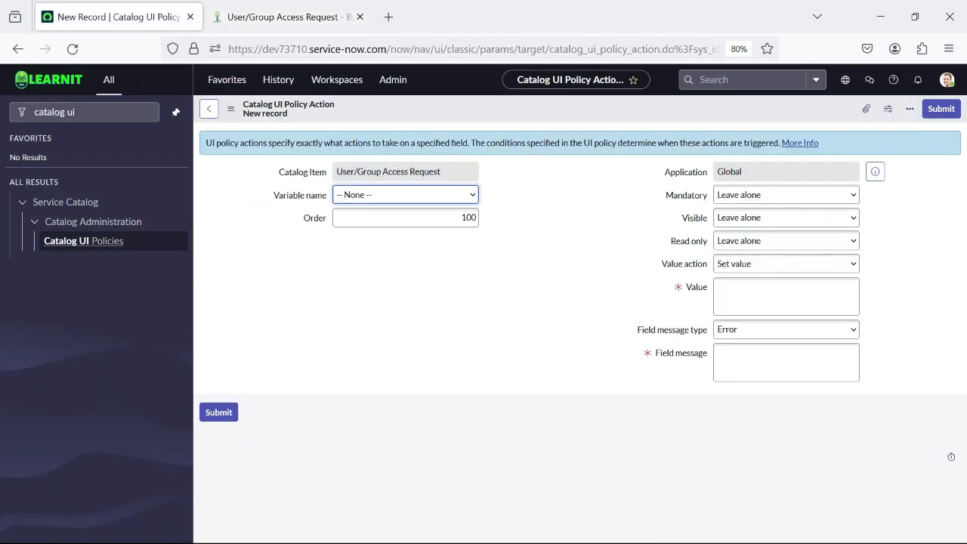
{"action": "left_click", "coordinate": [406, 195]}
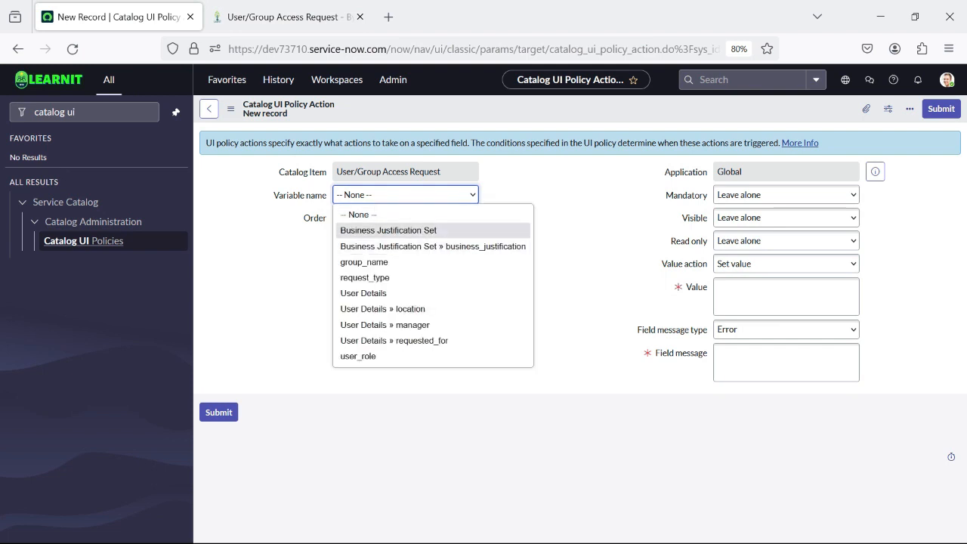
{"action": "left_click", "coordinate": [432, 246]}
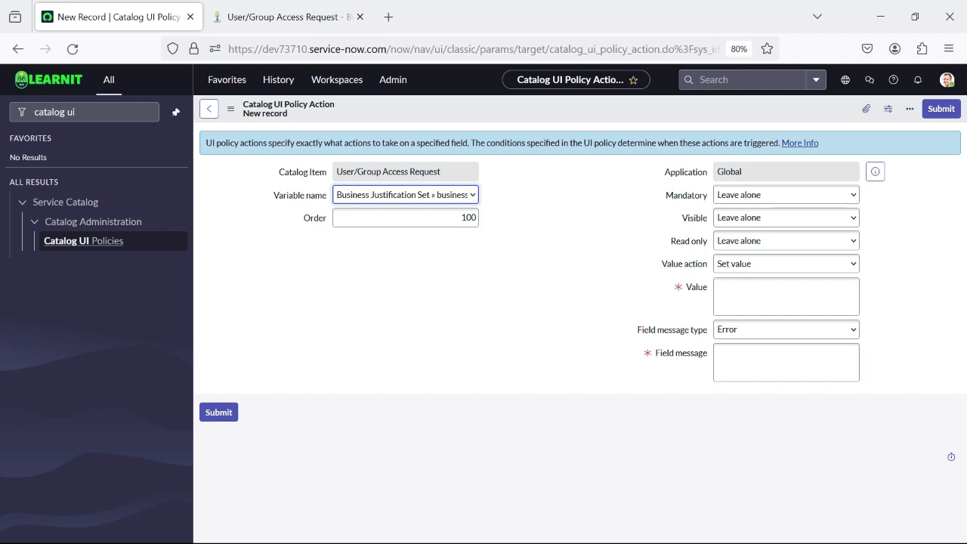
Submit the policy action with the value "Please add correct description" and the Info field message "Enter the Description".
{"action": "left_click", "coordinate": [785, 297]}
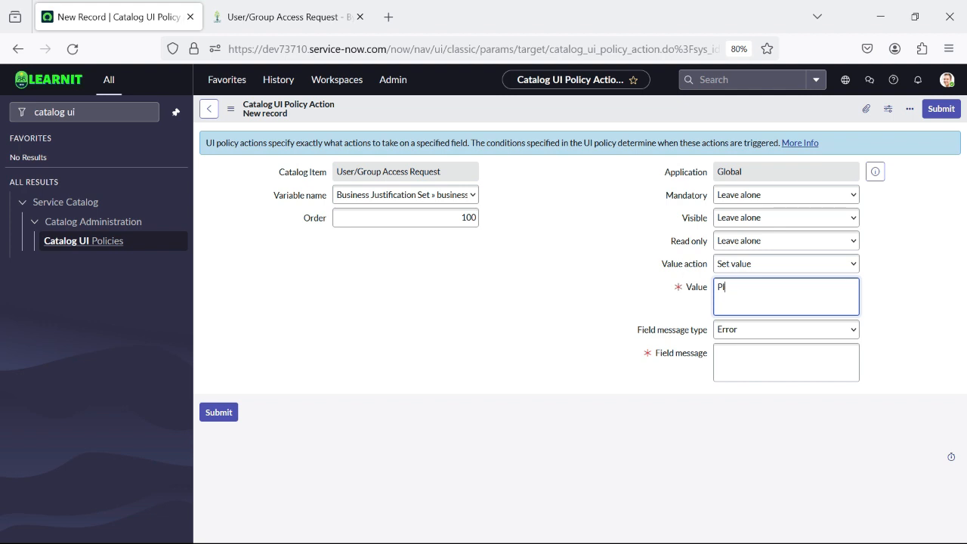
{"action": "type", "text": "Please add correct description"}
{"action": "left_click", "coordinate": [785, 330]}
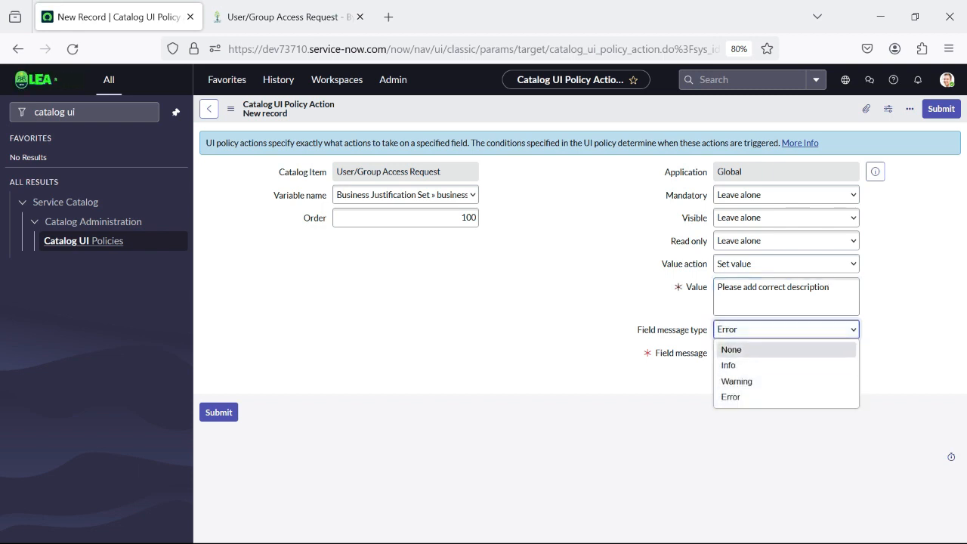
{"action": "left_click", "coordinate": [756, 365]}
{"action": "left_click", "coordinate": [770, 363]}
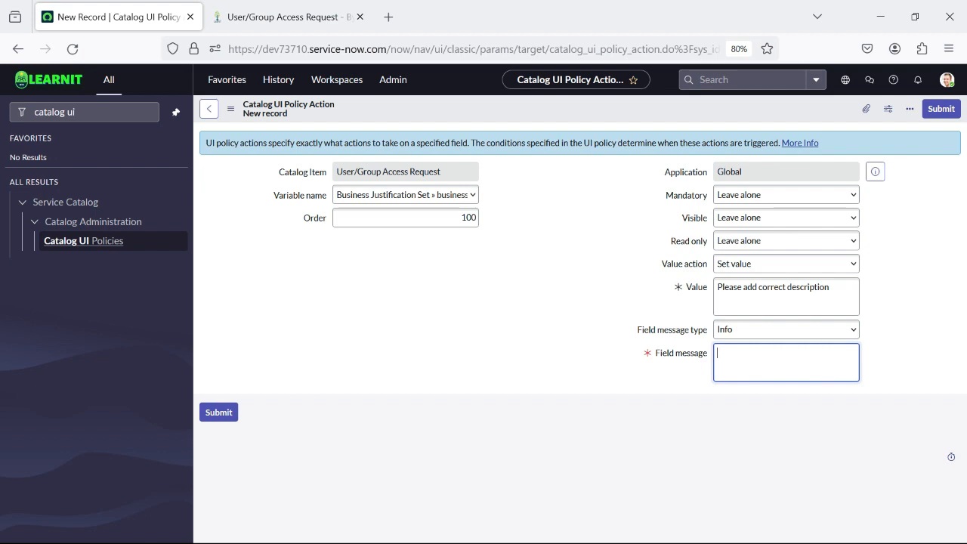
{"action": "type", "text": "Enter the Descripti"}
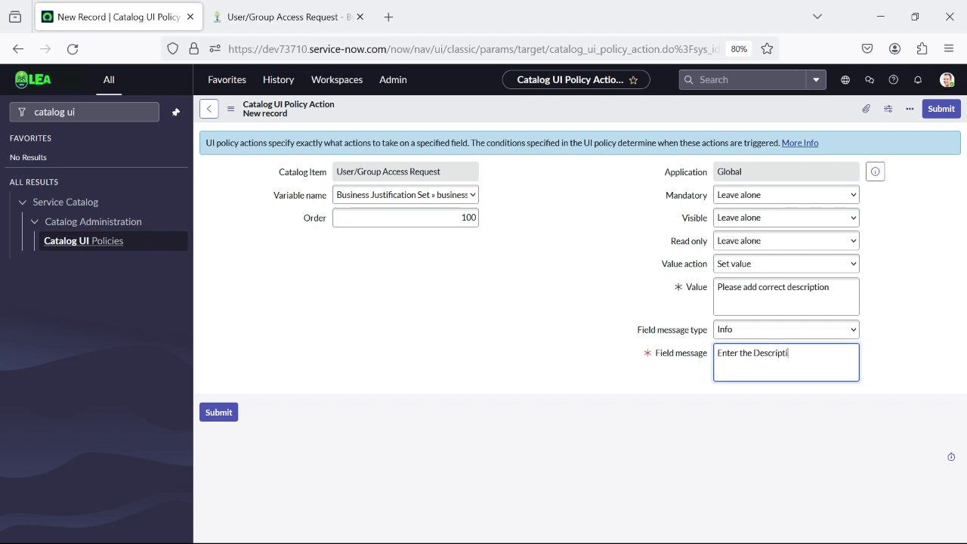
{"action": "type", "text": "on"}
{"action": "left_click", "coordinate": [218, 413]}
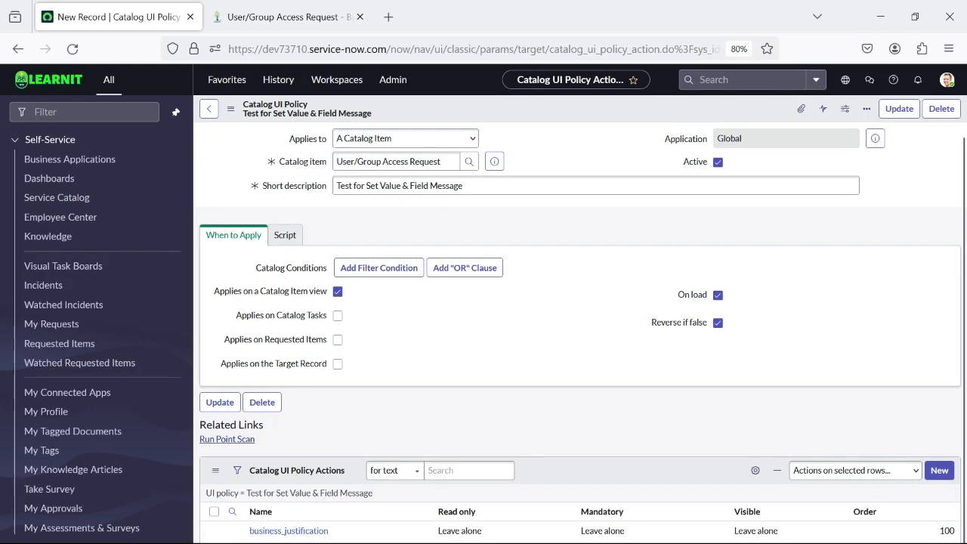
Reload the User/Group Access Request portal form and check the Business Justification field's preset value and the message beneath it.
{"action": "left_click", "coordinate": [288, 17]}
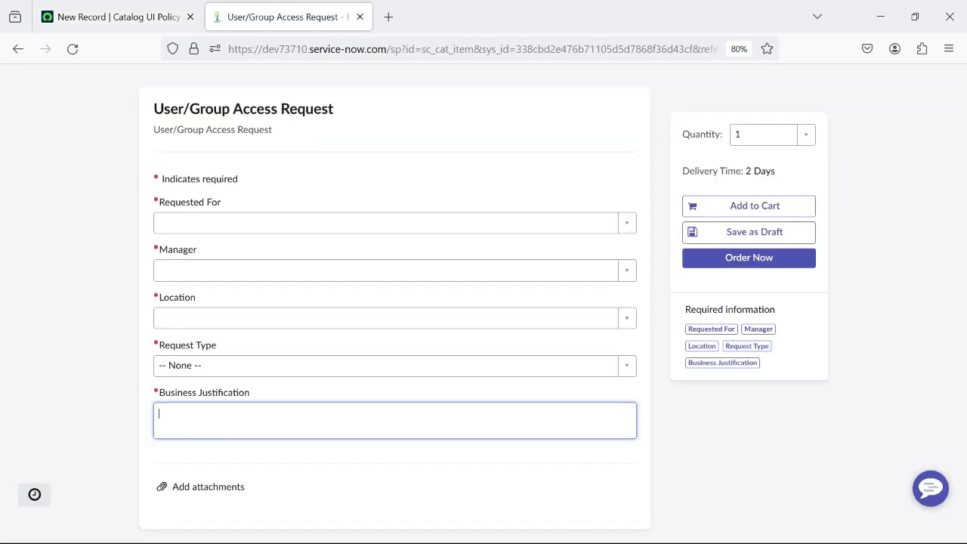
{"action": "scroll", "coordinate": [394, 302], "scroll_direction": "up", "scroll_amount": 3}
{"action": "left_click", "coordinate": [73, 50]}
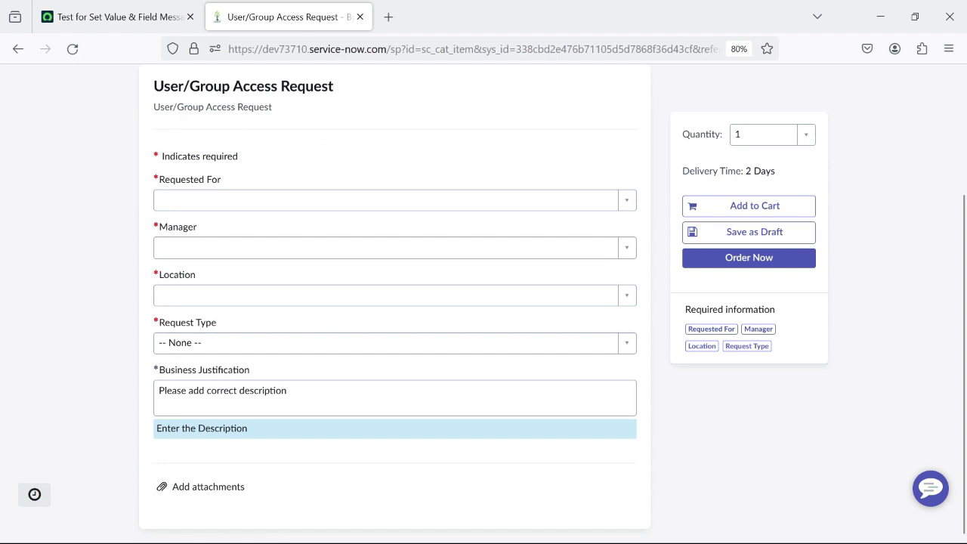
{"action": "left_click", "coordinate": [288, 391]}
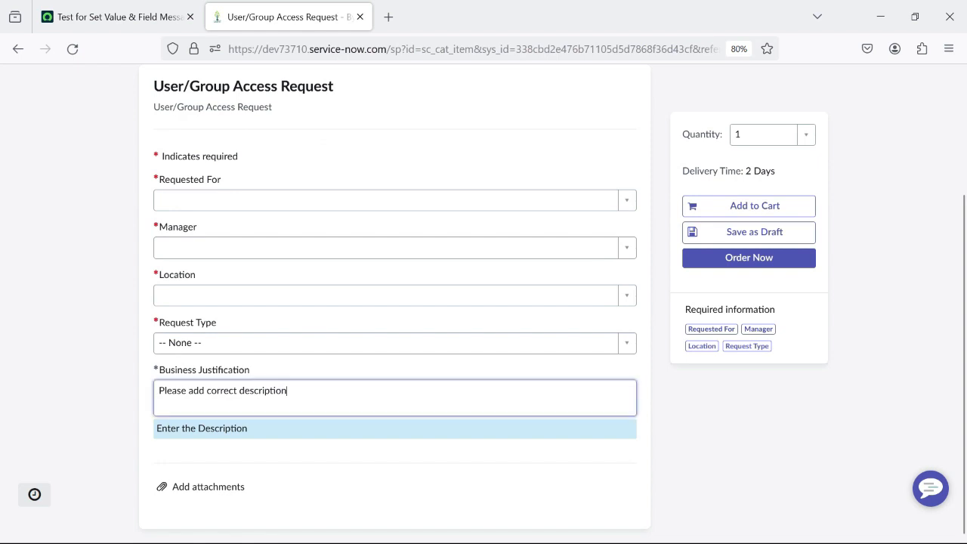
{"action": "key", "text": "ctrl+a"}
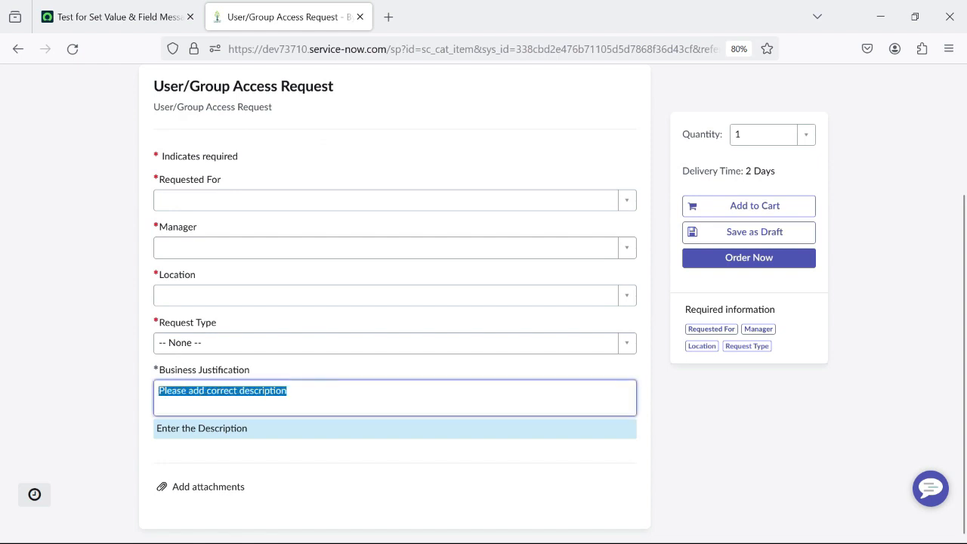
{"action": "left_click", "coordinate": [302, 392]}
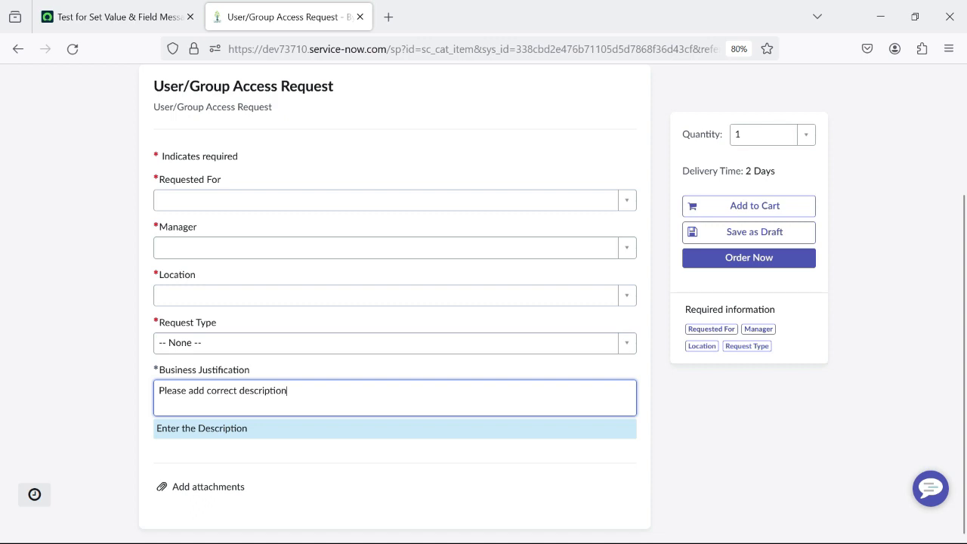
{"action": "left_click_drag", "start_coordinate": [247, 428], "coordinate": [161, 428]}
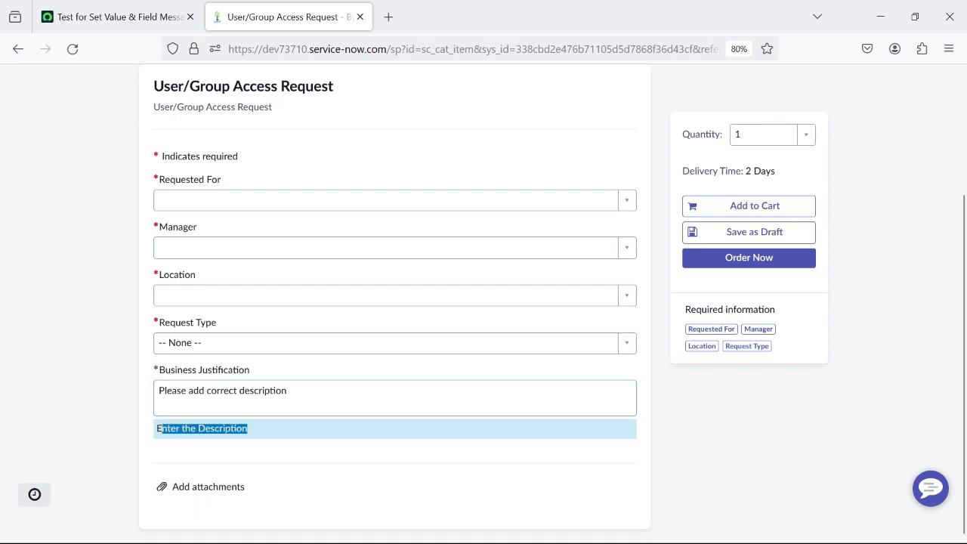
{"action": "left_click", "coordinate": [204, 429]}
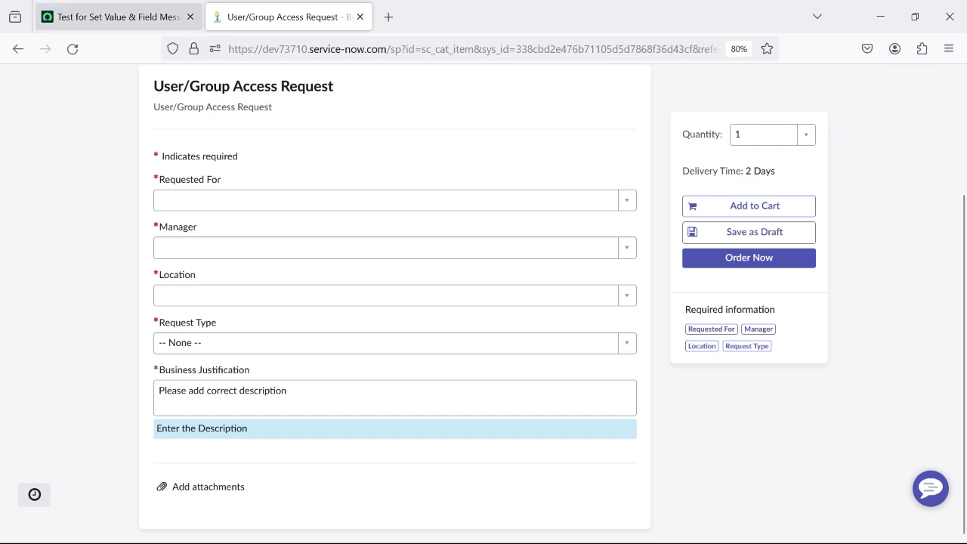
Open the business_justification policy action separately, set its Field message type to Warning, and save the record.
{"action": "left_click", "coordinate": [118, 17]}
{"action": "scroll", "coordinate": [580, 332], "scroll_direction": "down", "scroll_amount": 3}
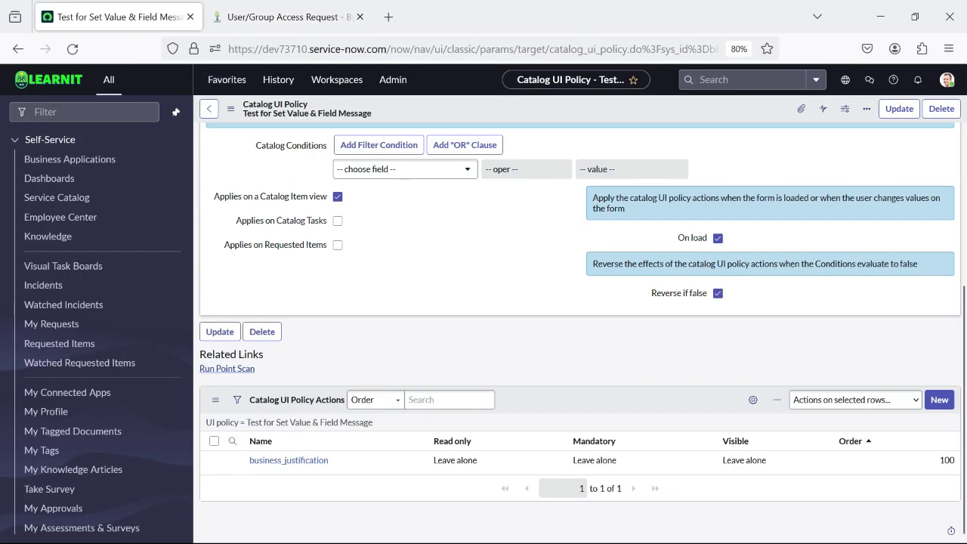
{"action": "middle_click", "coordinate": [233, 459]}
{"action": "left_click", "coordinate": [287, 17]}
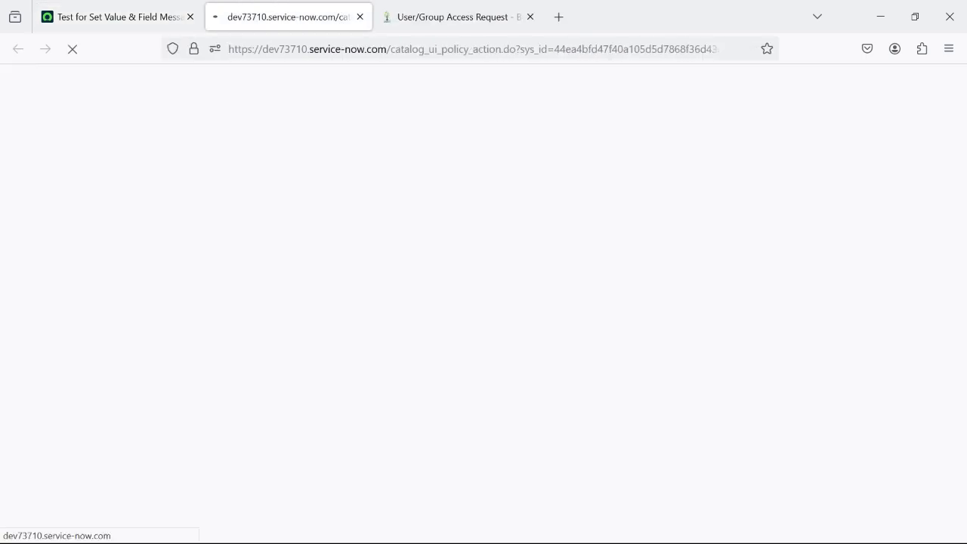
{"action": "key", "text": "ctrl+Tab"}
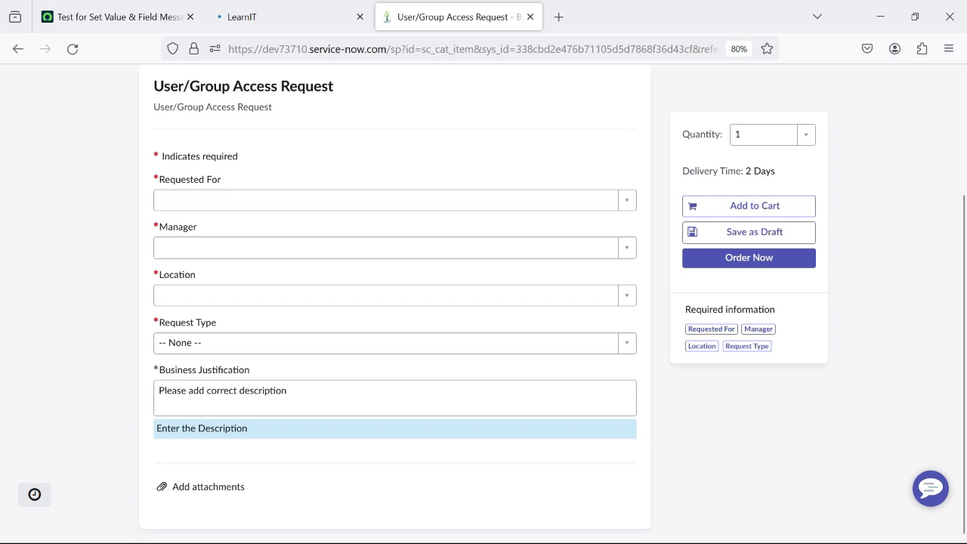
{"action": "key", "text": "ctrl+shift+Tab"}
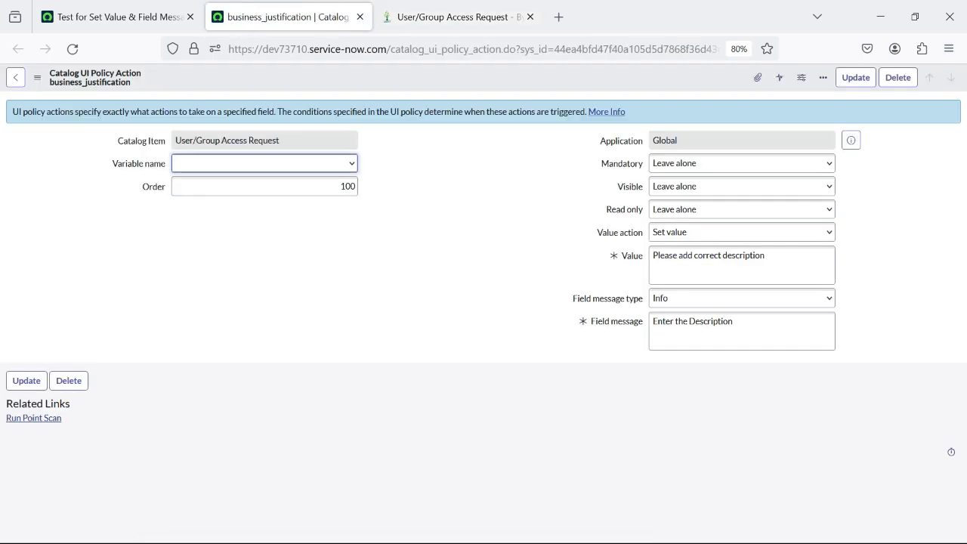
{"action": "left_click", "coordinate": [741, 298]}
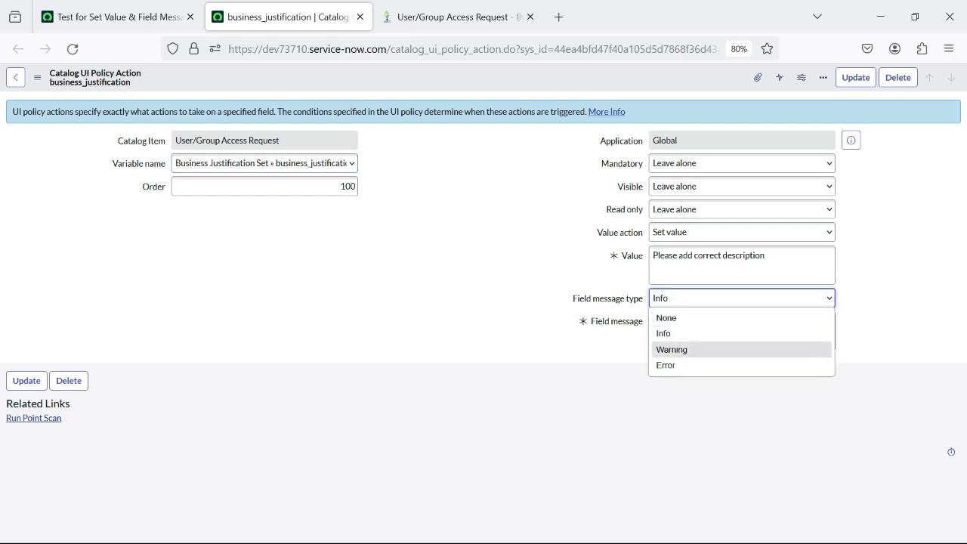
{"action": "left_click", "coordinate": [671, 349]}
{"action": "right_click", "coordinate": [467, 84]}
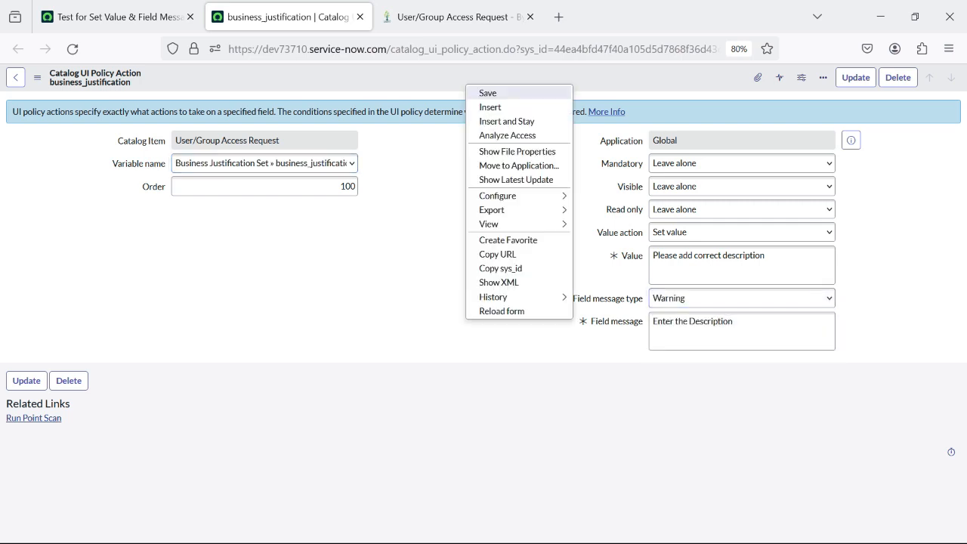
{"action": "left_click", "coordinate": [491, 93]}
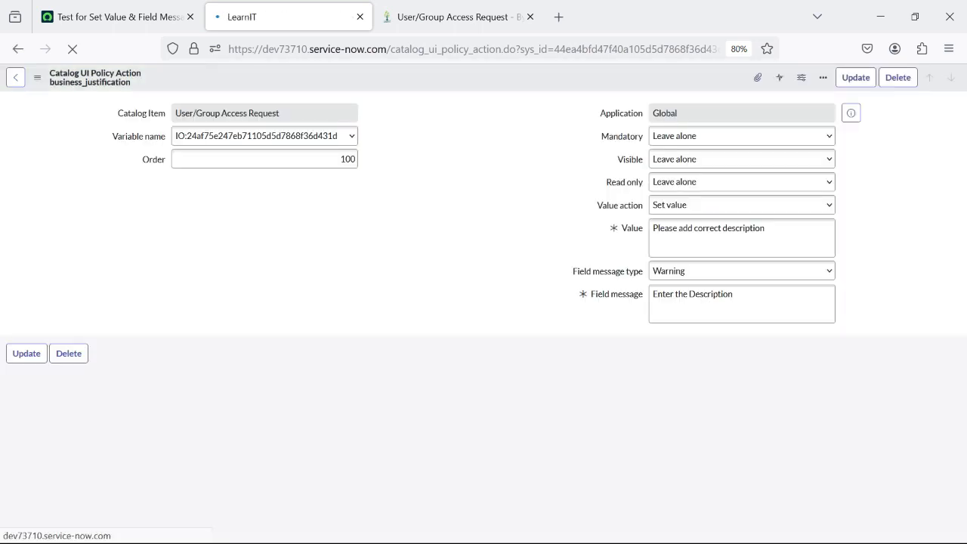
Reload the portal form and check how the Business Justification field message is displayed with the changed message type.
{"action": "left_click", "coordinate": [458, 17]}
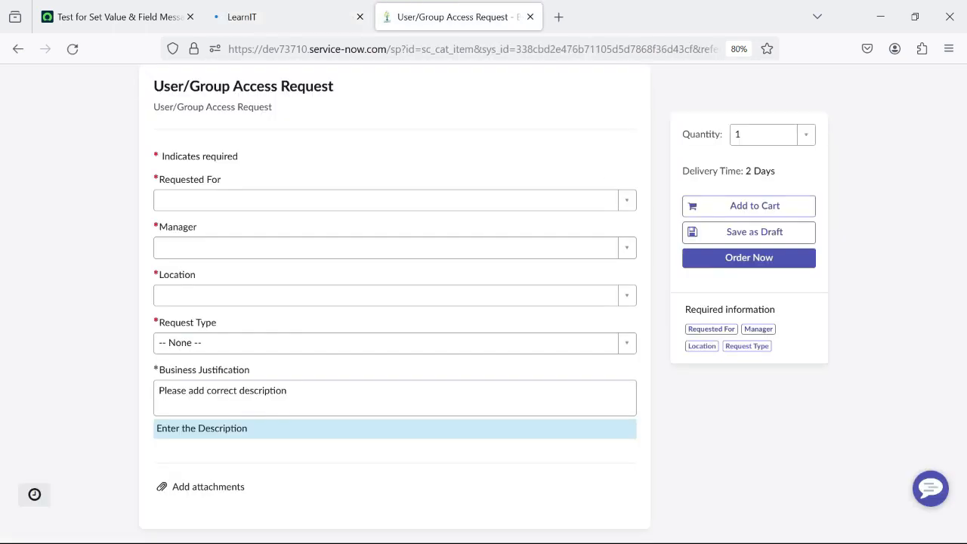
{"action": "left_click", "coordinate": [72, 49]}
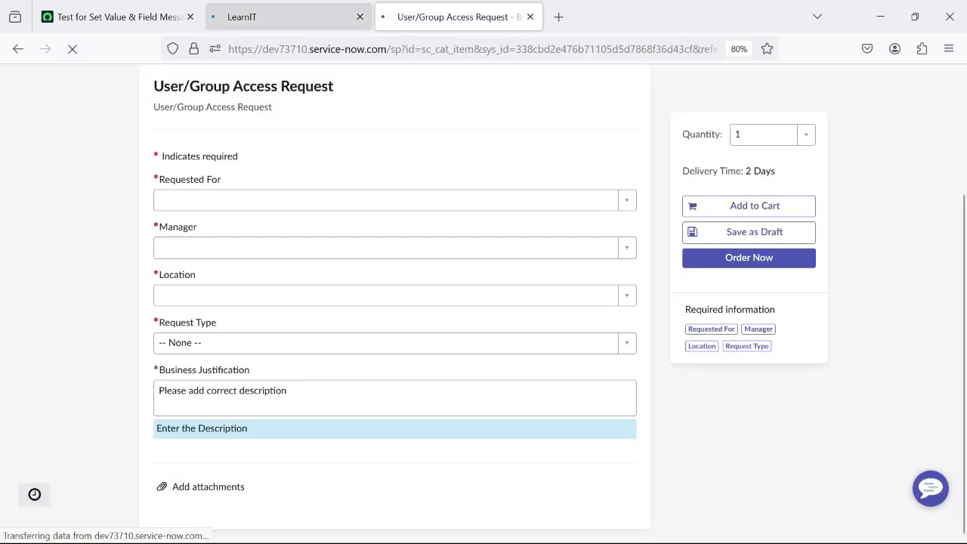
{"action": "left_click", "coordinate": [281, 16]}
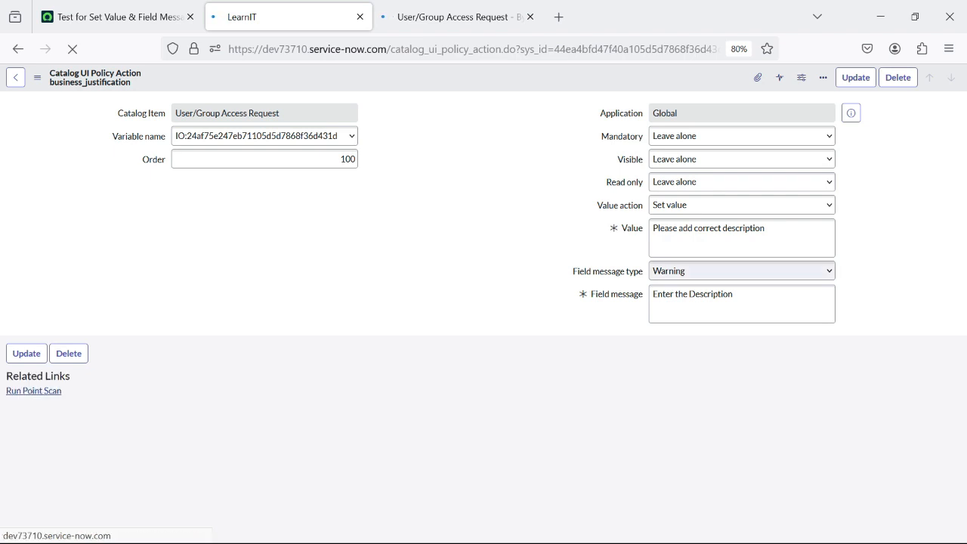
{"action": "left_click", "coordinate": [458, 17]}
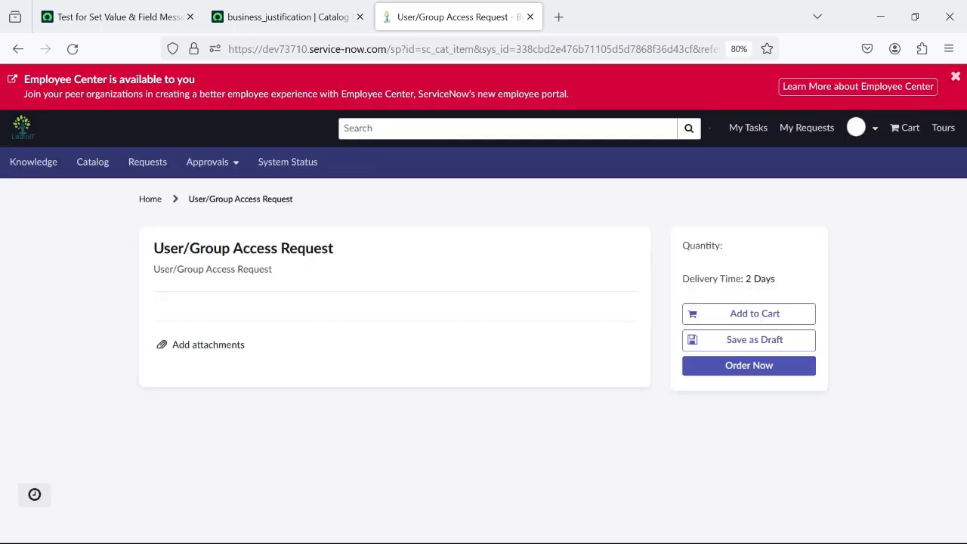
{"action": "scroll", "coordinate": [483, 303], "scroll_direction": "down", "scroll_amount": 3}
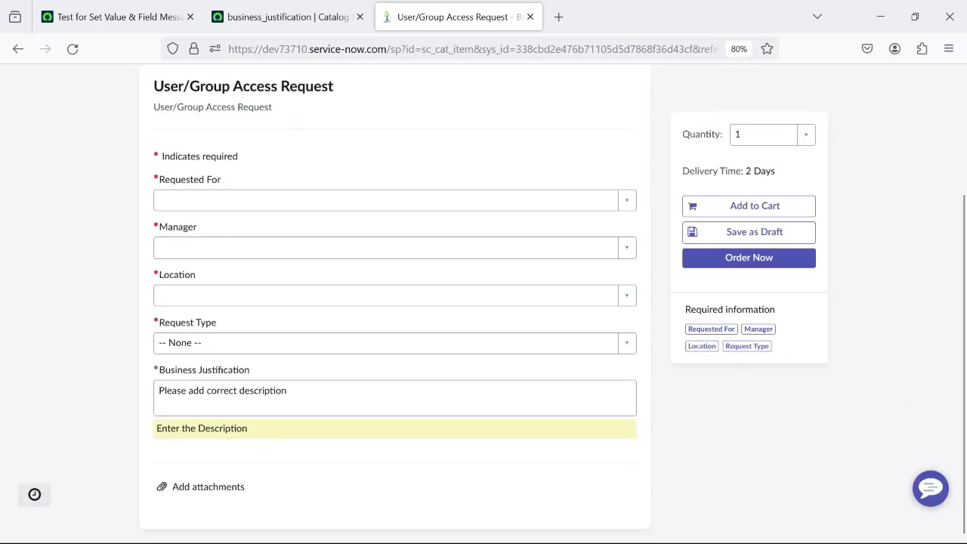
{"action": "triple_click", "coordinate": [202, 428]}
{"action": "left_click", "coordinate": [201, 428]}
Review the policy action's Field message type choices, Value and Field message, and compare them with the Business Justification field on the portal form.
{"action": "left_click", "coordinate": [287, 16]}
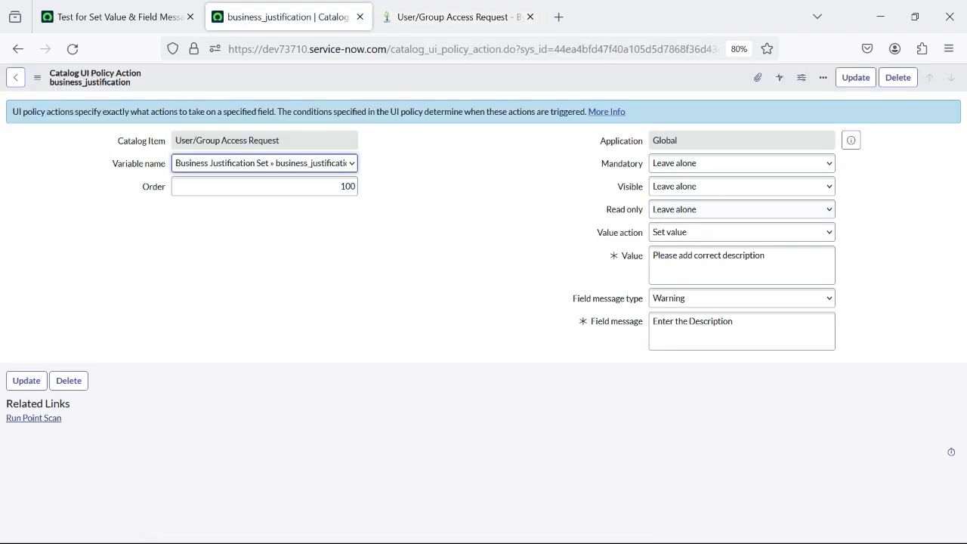
{"action": "left_click", "coordinate": [740, 297]}
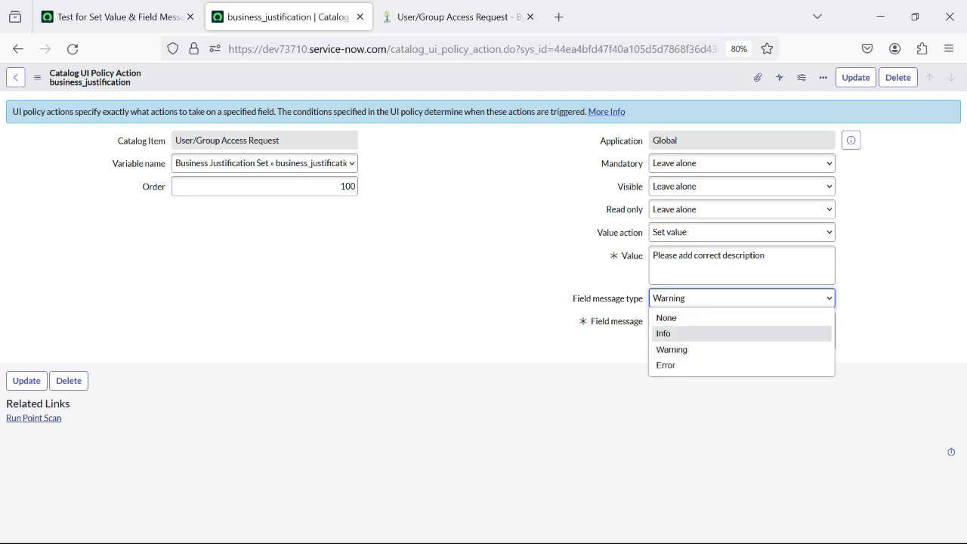
{"action": "left_click", "coordinate": [770, 260]}
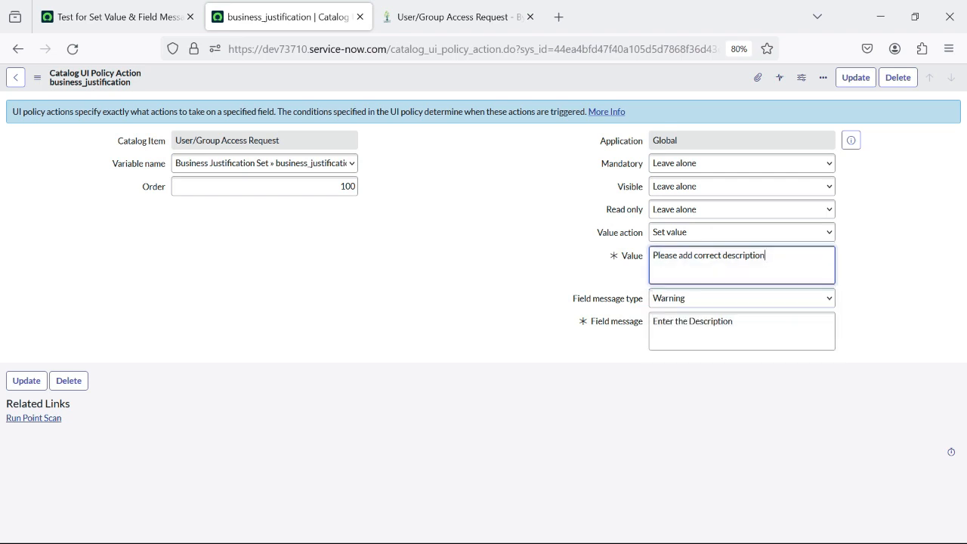
{"action": "key", "text": "ctrl+a"}
{"action": "left_click", "coordinate": [766, 328]}
{"action": "key", "text": "ctrl+a"}
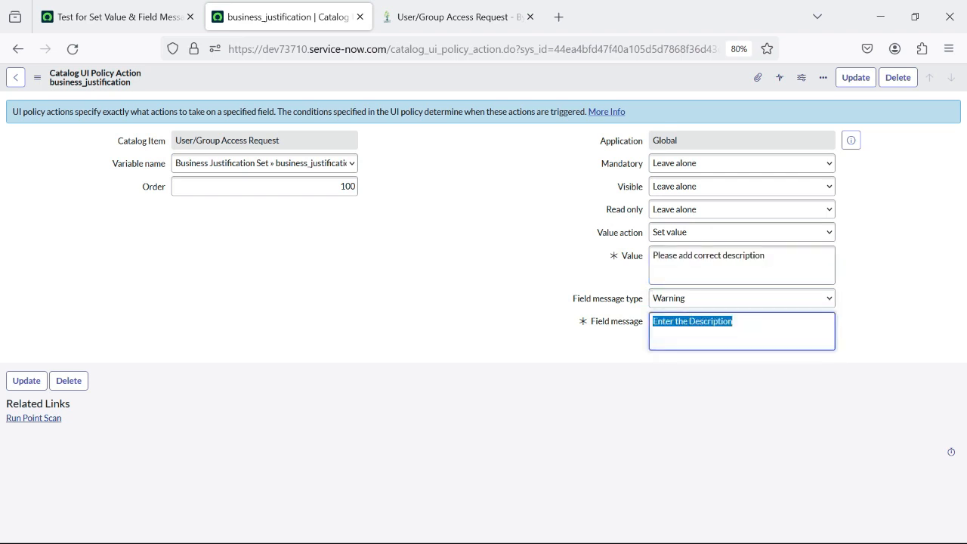
{"action": "left_click", "coordinate": [453, 17]}
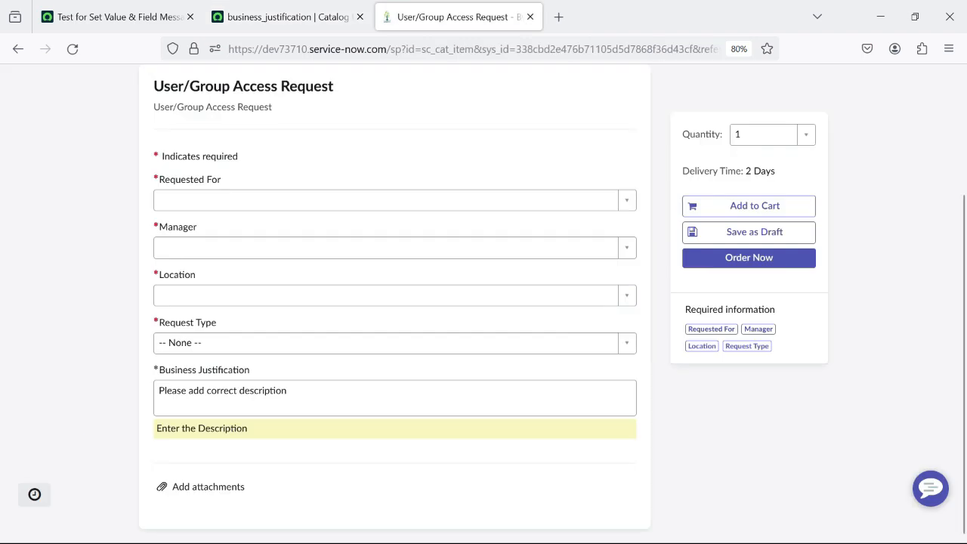
{"action": "scroll", "coordinate": [484, 302], "scroll_direction": "up", "scroll_amount": 3}
{"action": "scroll", "coordinate": [483, 302], "scroll_direction": "down", "scroll_amount": 3}
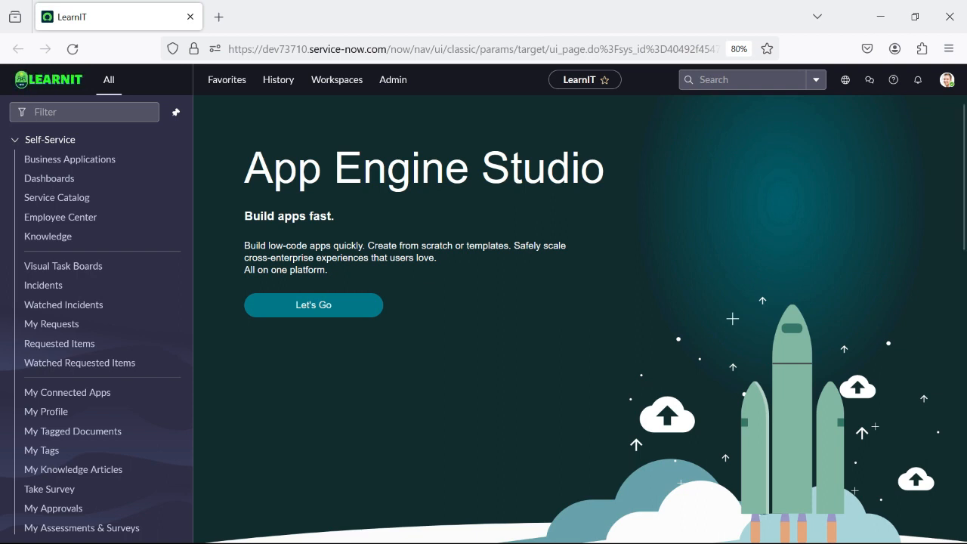
Filter the navigator for "workflow" and open Workflow Studio under Process Automation.
{"action": "left_click", "coordinate": [85, 112]}
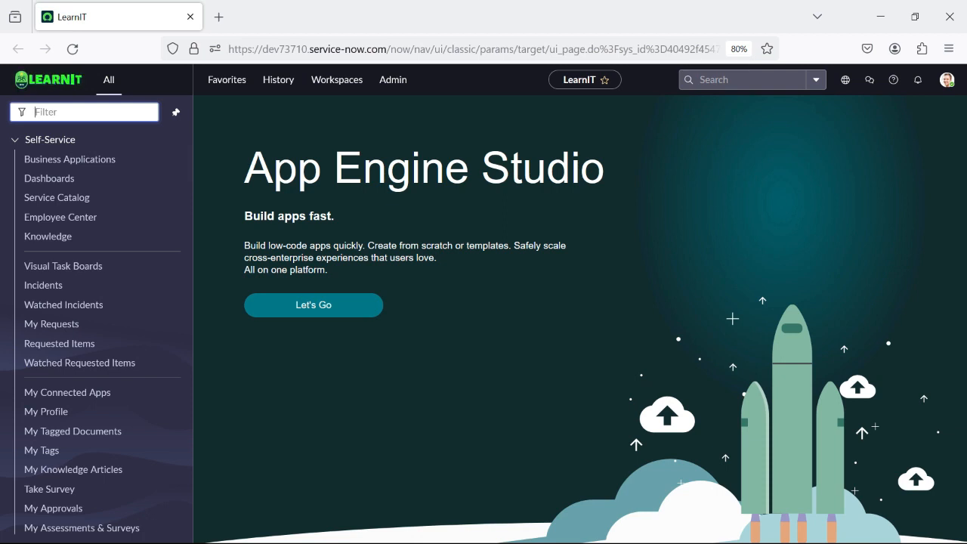
{"action": "type", "text": "workf"}
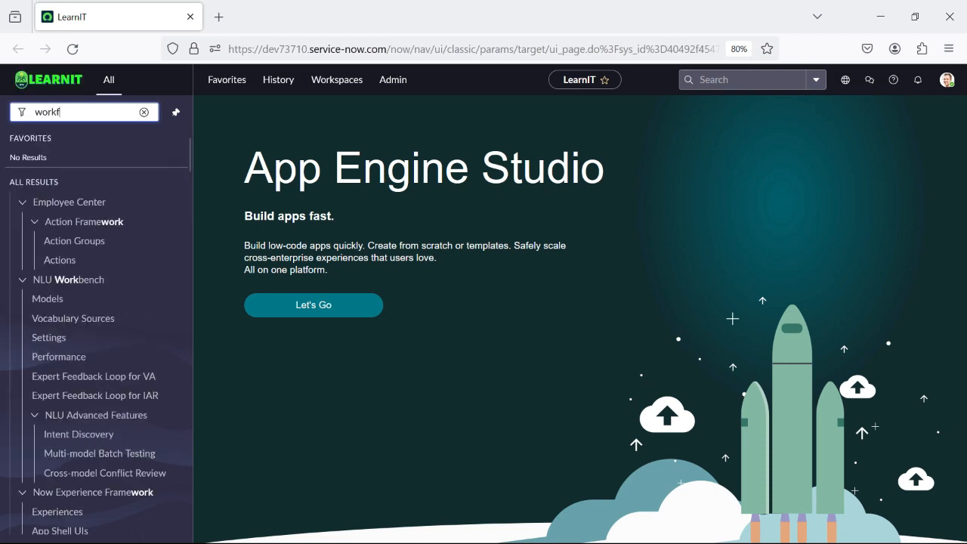
{"action": "type", "text": "low"}
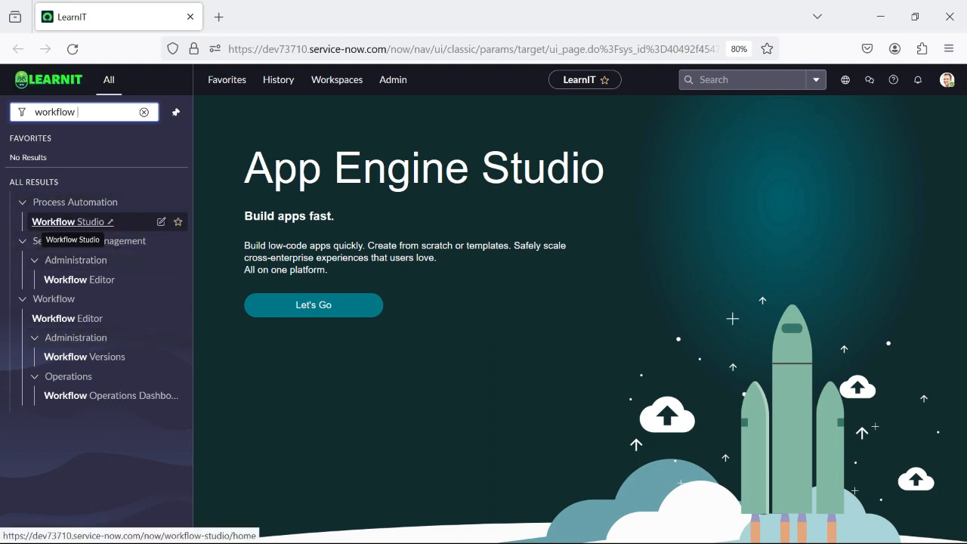
{"action": "left_click", "coordinate": [68, 222]}
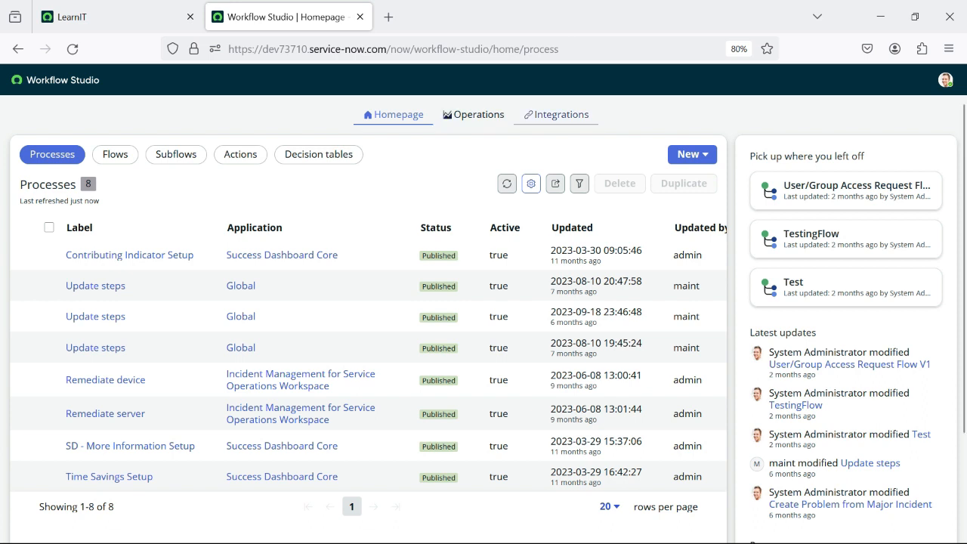
Look through Workflow Studio's Integrations page and the homepage lists of flows, subflows, actions and decision tables.
{"action": "left_click", "coordinate": [556, 114]}
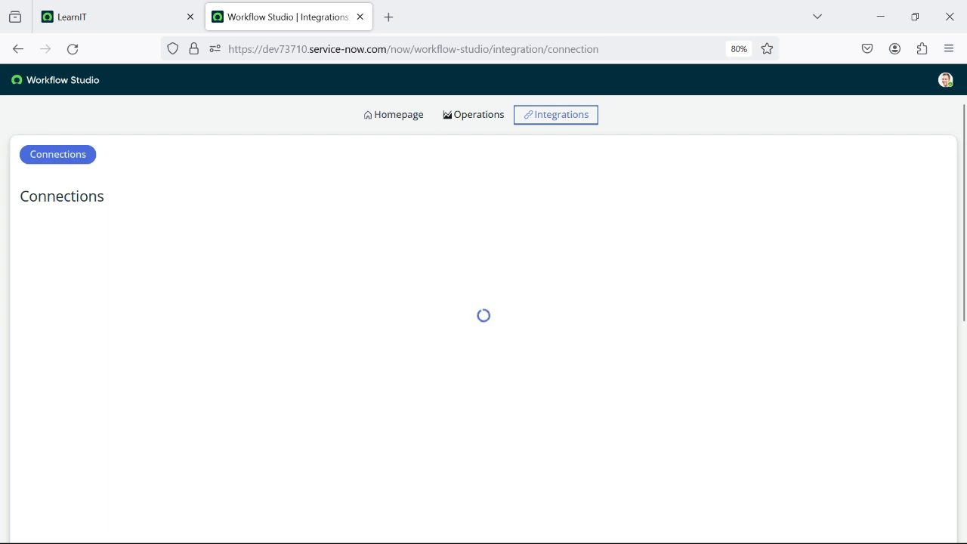
{"action": "left_click", "coordinate": [394, 115]}
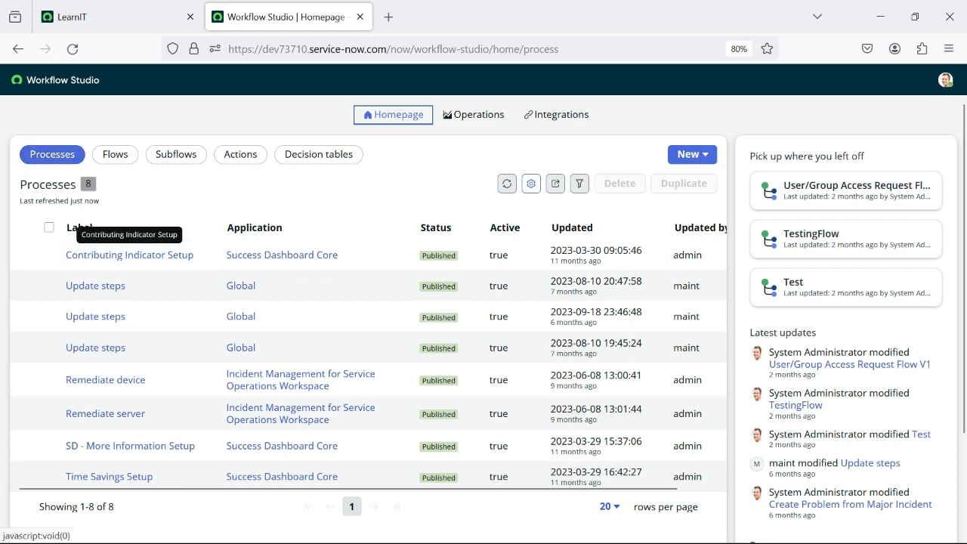
{"action": "left_click", "coordinate": [115, 154]}
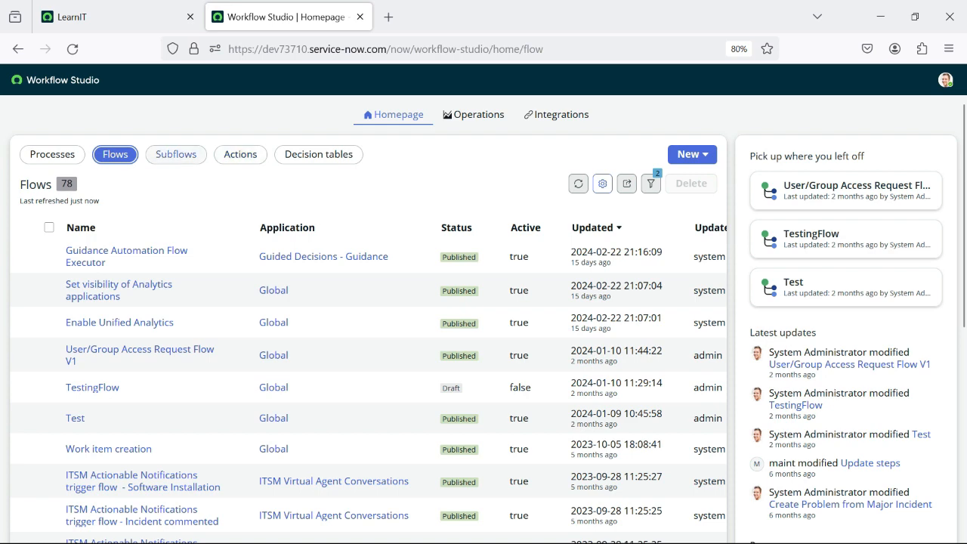
{"action": "left_click", "coordinate": [176, 154]}
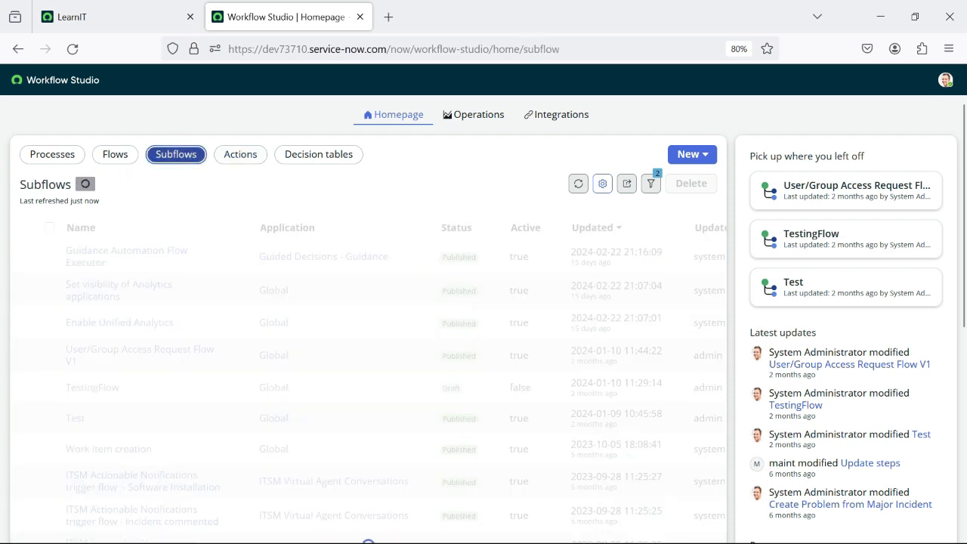
{"action": "left_click", "coordinate": [241, 154]}
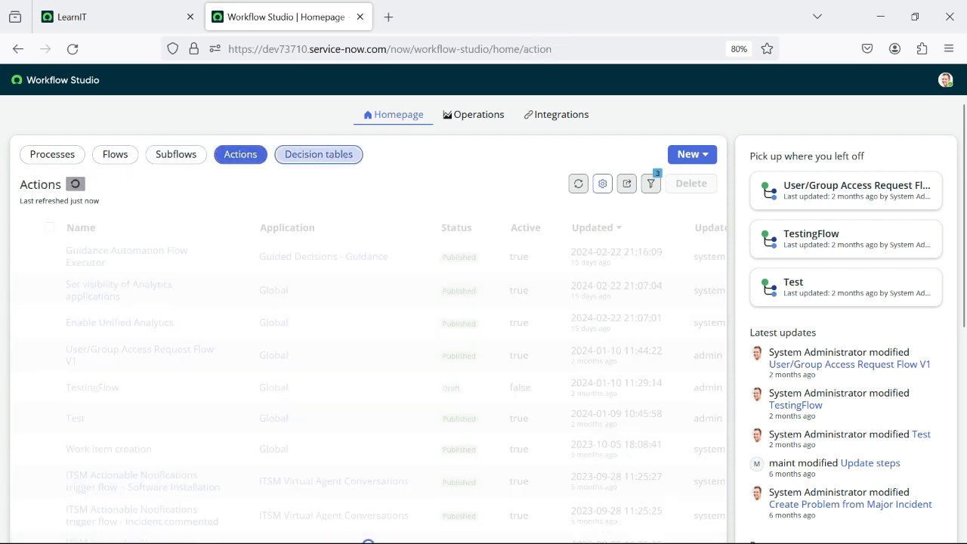
{"action": "left_click", "coordinate": [318, 154]}
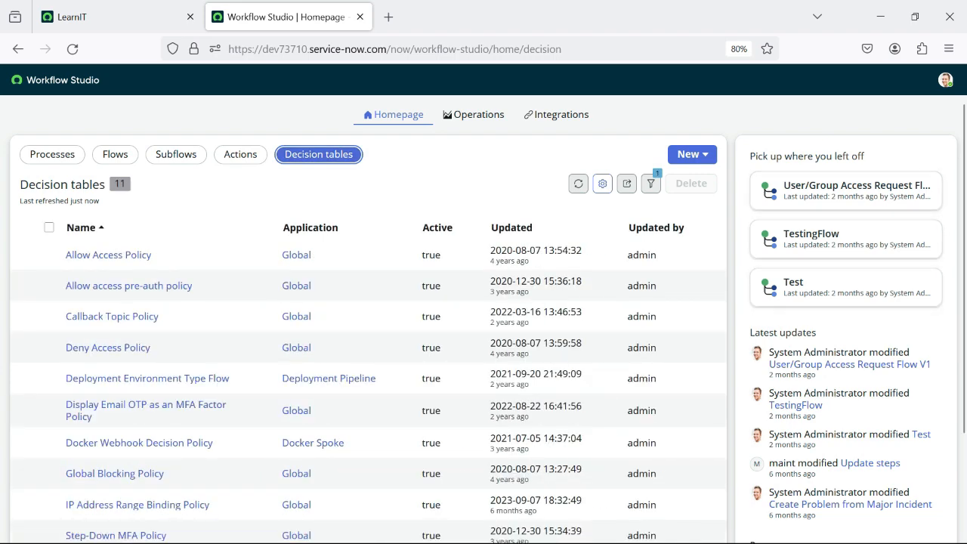
Look through the homepage's full Decision tables list, the latest updates and the Resources links.
{"action": "scroll", "coordinate": [368, 340], "scroll_direction": "down", "scroll_amount": 2}
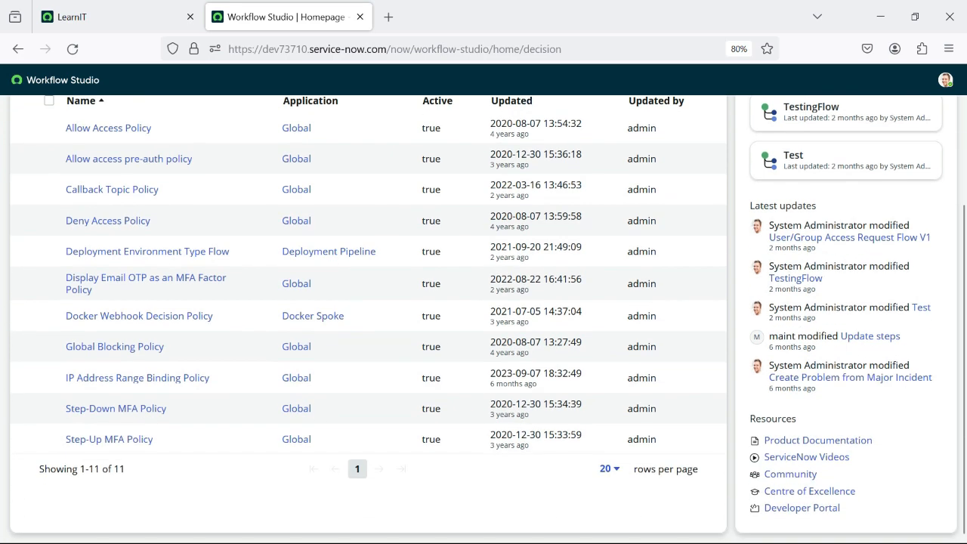
{"action": "scroll", "coordinate": [367, 340], "scroll_direction": "up", "scroll_amount": 1}
{"action": "scroll", "coordinate": [442, 468], "scroll_direction": "down", "scroll_amount": 1}
{"action": "scroll", "coordinate": [442, 468], "scroll_direction": "up", "scroll_amount": 2}
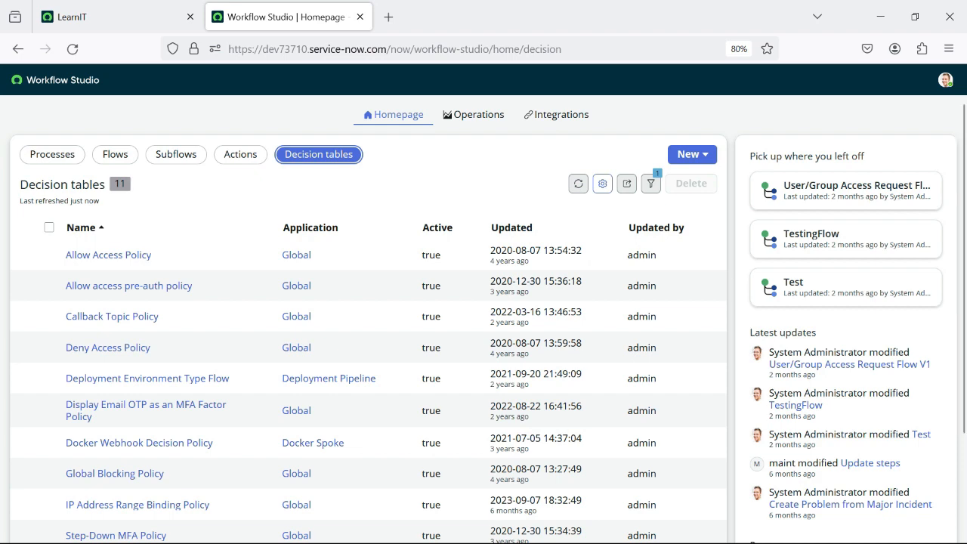
{"action": "scroll", "coordinate": [536, 317], "scroll_direction": "down", "scroll_amount": 3}
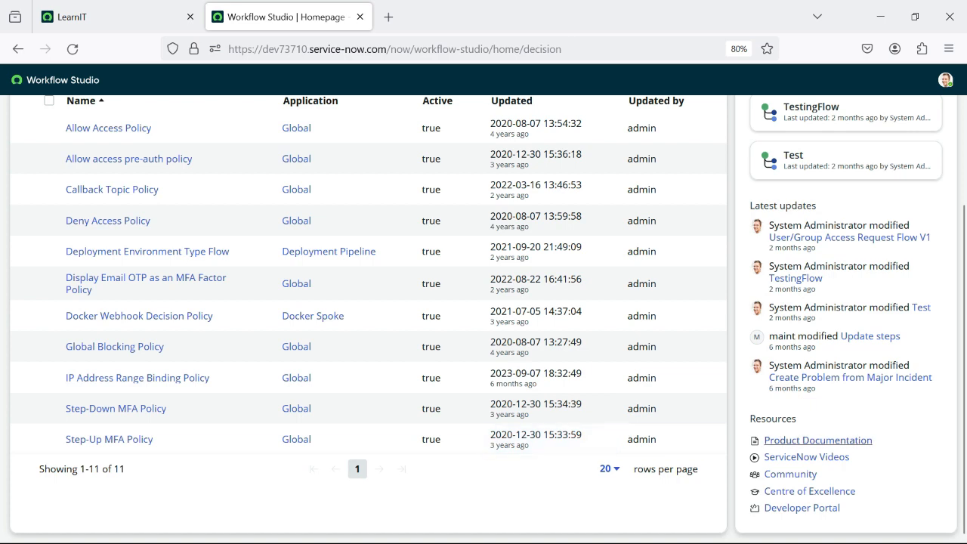
{"action": "scroll", "coordinate": [368, 317], "scroll_direction": "up", "scroll_amount": 3}
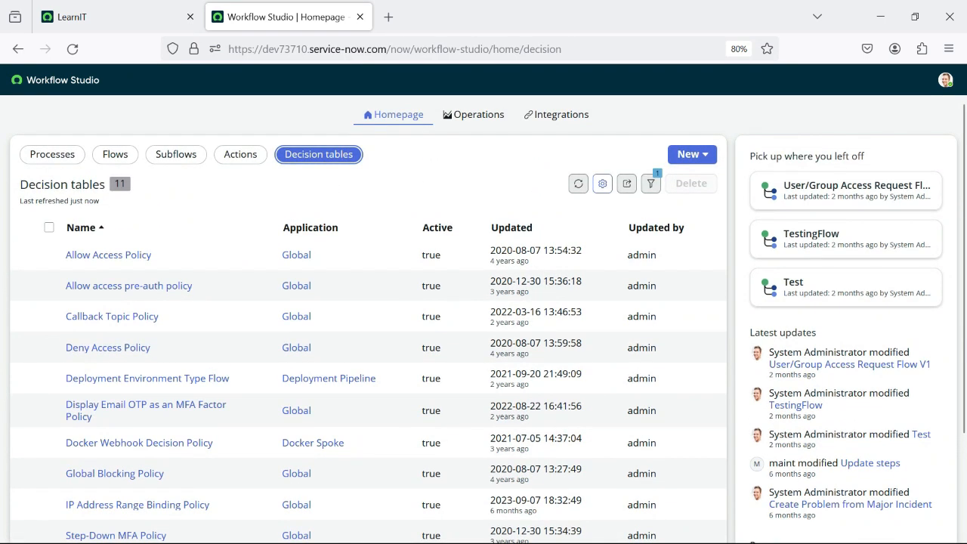
Compare the homepage's Processes and Decision tables lists with the Operations page, ending on the homepage's Processes list.
{"action": "left_click", "coordinate": [53, 155]}
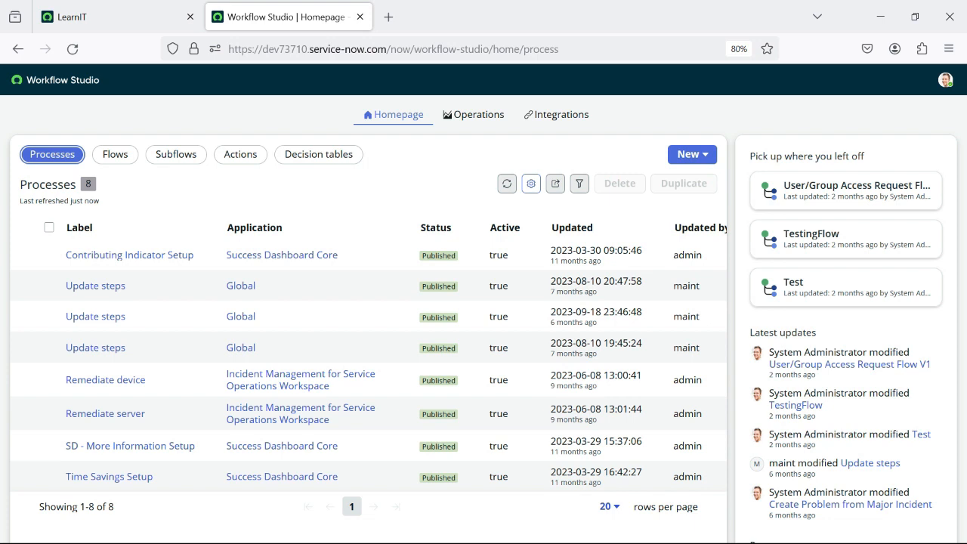
{"action": "left_click", "coordinate": [473, 115]}
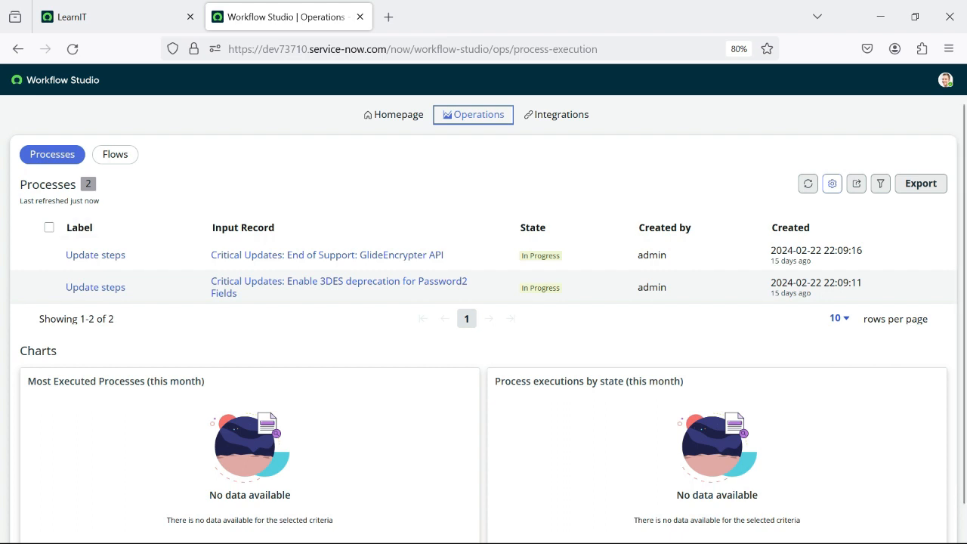
{"action": "left_click", "coordinate": [393, 114]}
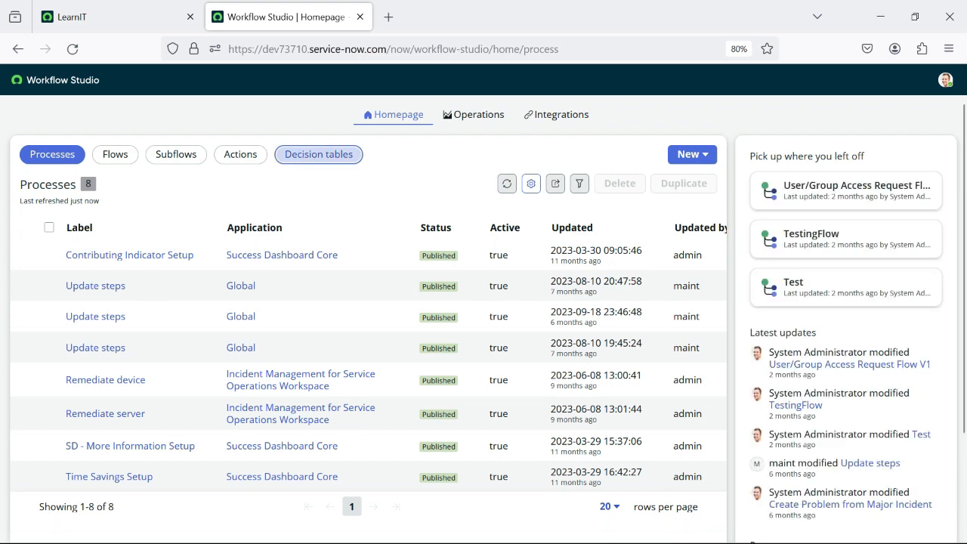
{"action": "left_click", "coordinate": [318, 155]}
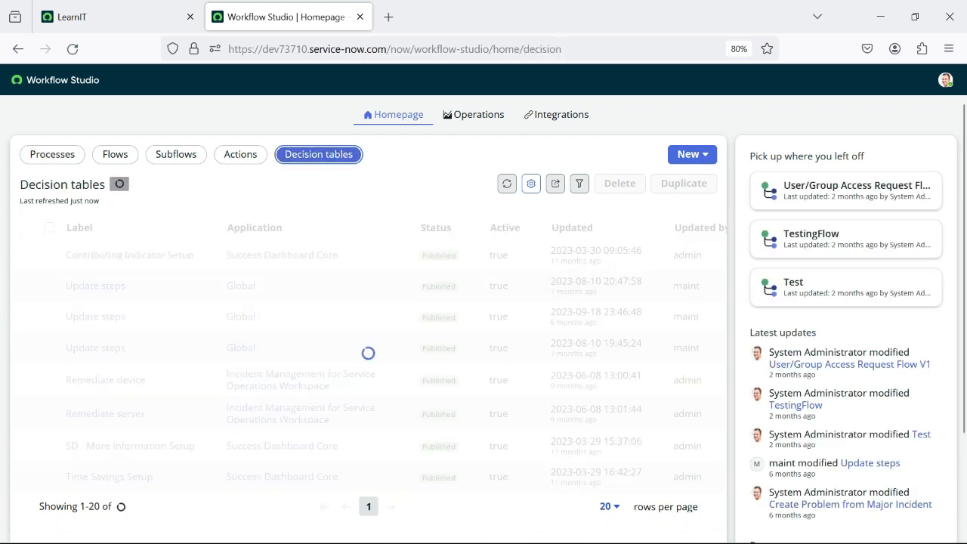
{"action": "left_click", "coordinate": [60, 156]}
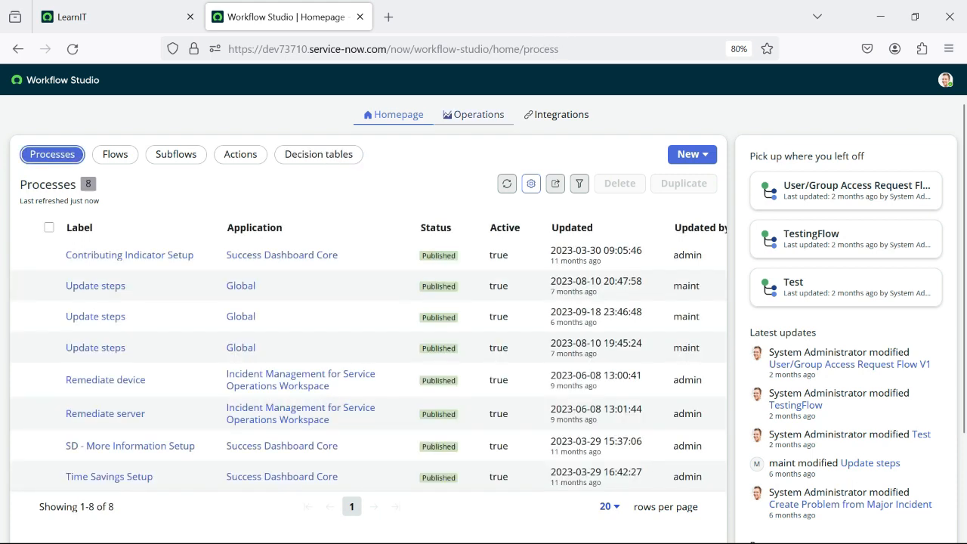
Open the Operations page and review the process executions and their charts.
{"action": "left_click", "coordinate": [473, 114]}
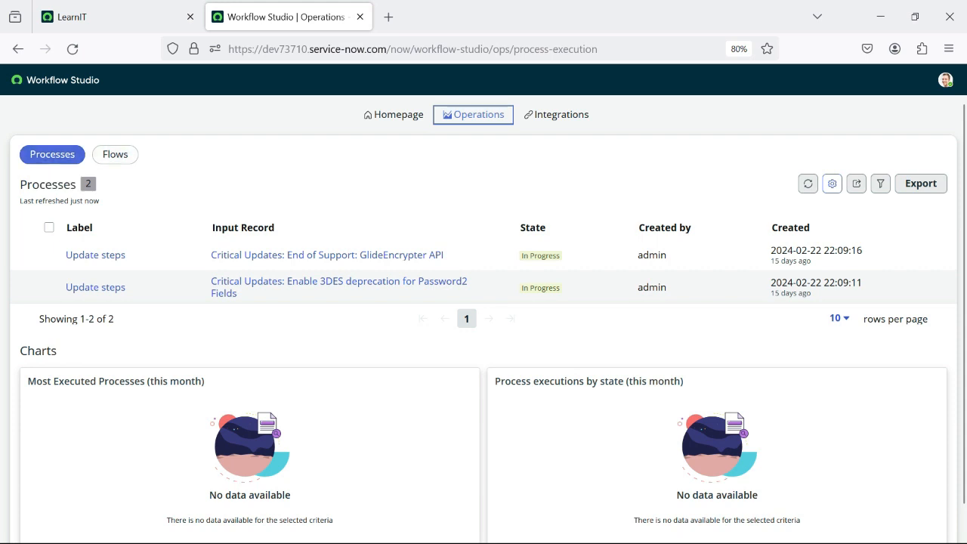
{"action": "scroll", "coordinate": [484, 323], "scroll_direction": "down", "scroll_amount": 1}
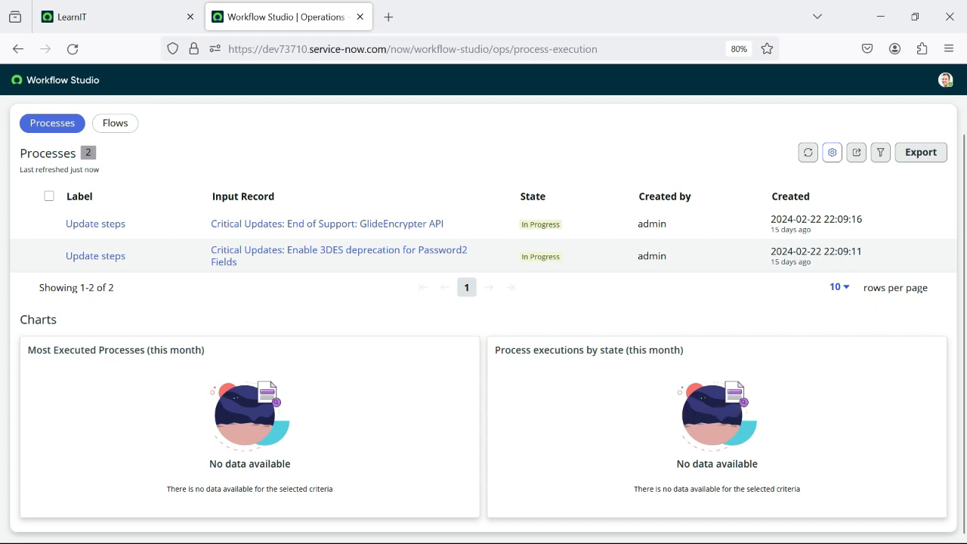
{"action": "scroll", "coordinate": [483, 317], "scroll_direction": "up", "scroll_amount": 1}
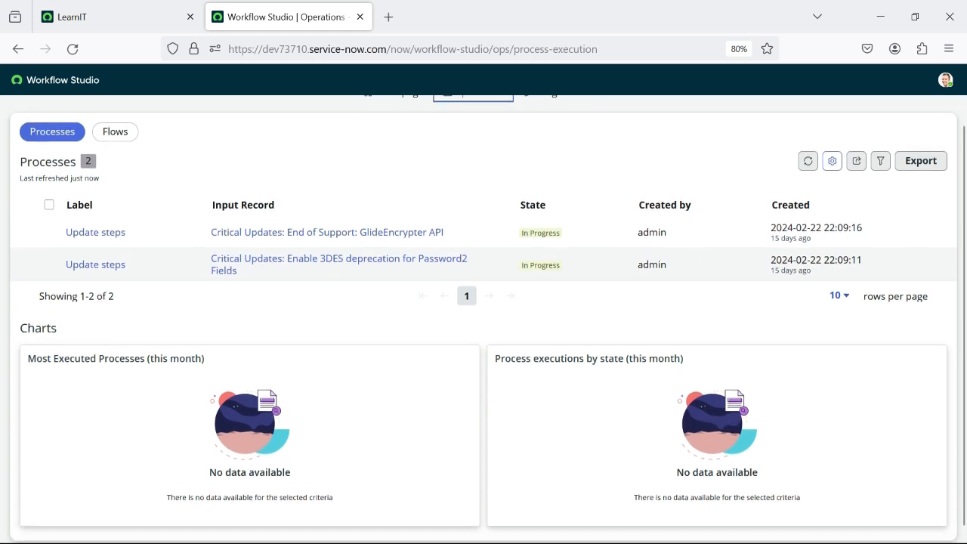
{"action": "scroll", "coordinate": [256, 333], "scroll_direction": "down", "scroll_amount": 1}
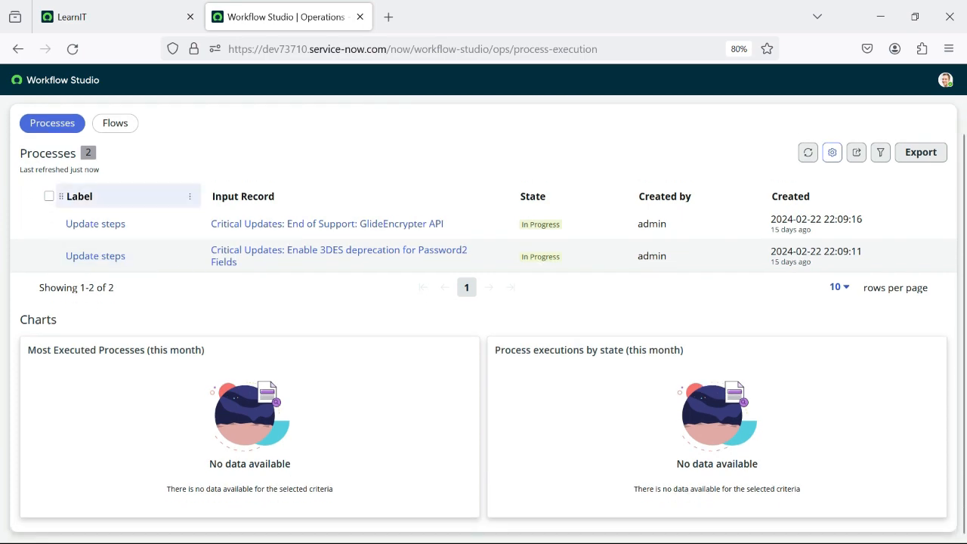
Review the flow executions on the Operations page, including the Most Executed Flows and Flow executions by state charts.
{"action": "left_click", "coordinate": [114, 122]}
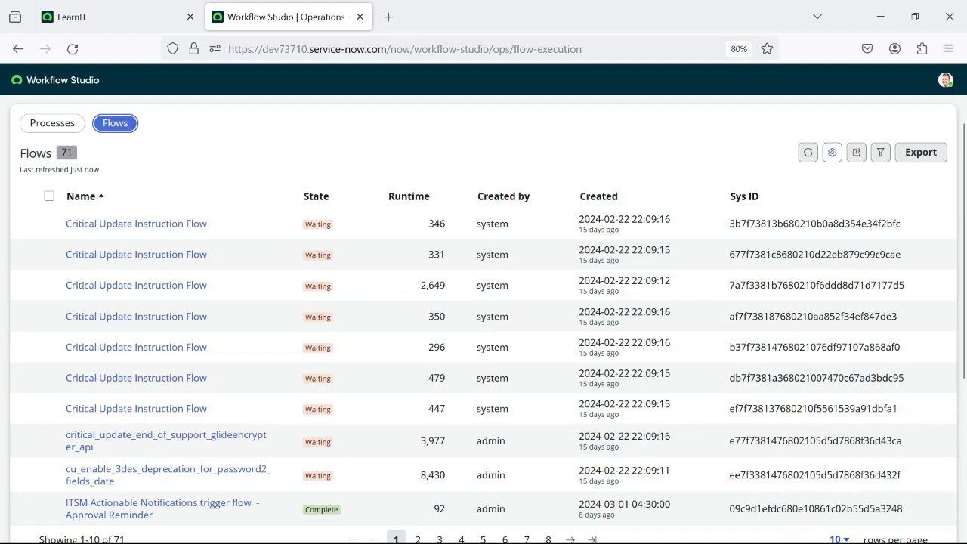
{"action": "scroll", "coordinate": [333, 273], "scroll_direction": "down", "scroll_amount": 4}
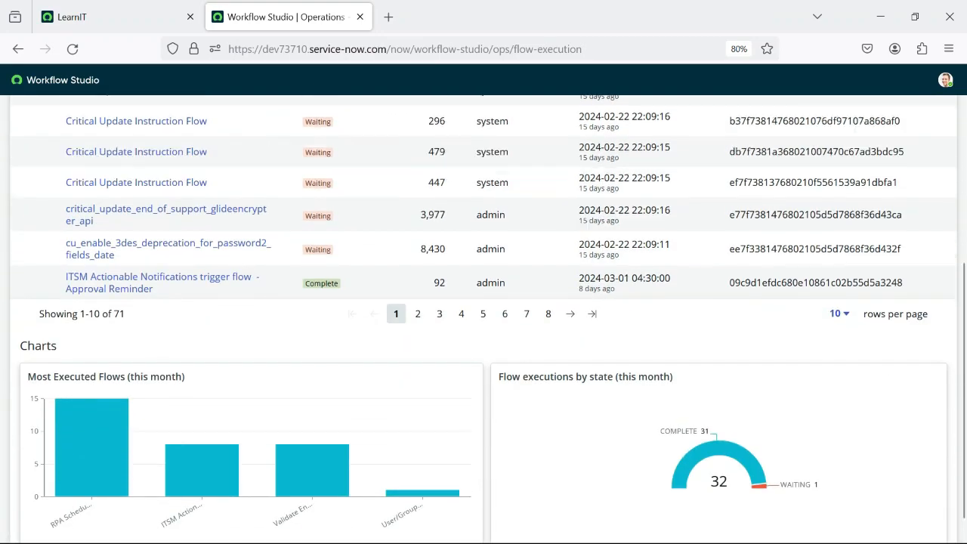
{"action": "scroll", "coordinate": [333, 273], "scroll_direction": "up", "scroll_amount": 5}
{"action": "scroll", "coordinate": [332, 273], "scroll_direction": "down", "scroll_amount": 3}
{"action": "scroll", "coordinate": [333, 272], "scroll_direction": "down", "scroll_amount": 1}
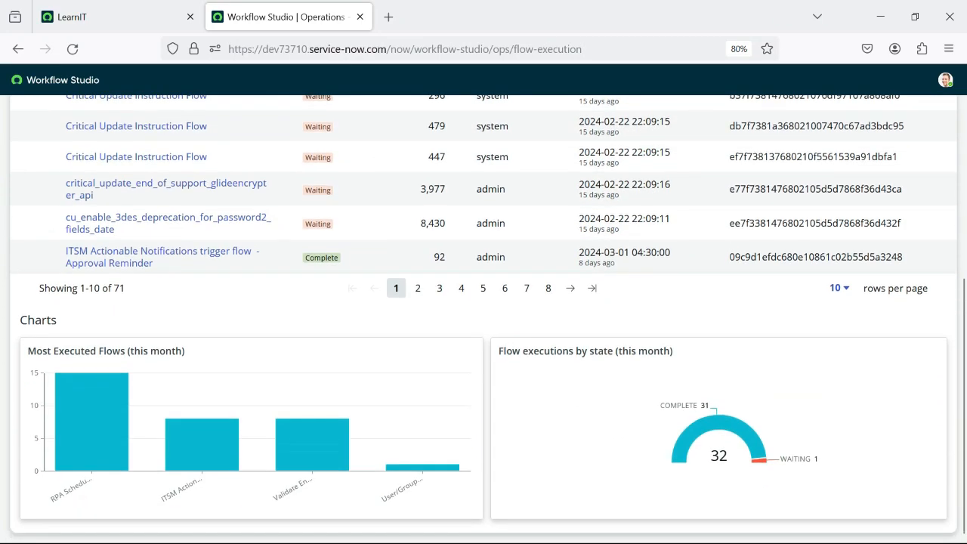
{"action": "scroll", "coordinate": [151, 280], "scroll_direction": "up", "scroll_amount": 5}
{"action": "scroll", "coordinate": [151, 279], "scroll_direction": "down", "scroll_amount": 4}
{"action": "mouse_move", "coordinate": [720, 425]}
{"action": "scroll", "coordinate": [514, 317], "scroll_direction": "up", "scroll_amount": 5}
{"action": "scroll", "coordinate": [513, 317], "scroll_direction": "down", "scroll_amount": 5}
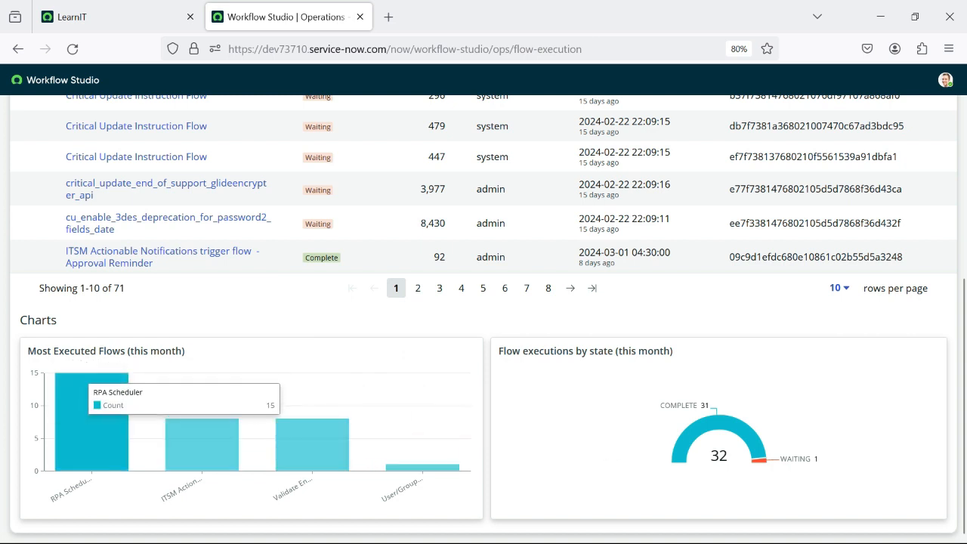
{"action": "scroll", "coordinate": [227, 423], "scroll_direction": "up", "scroll_amount": 3}
{"action": "scroll", "coordinate": [484, 317], "scroll_direction": "down", "scroll_amount": 3}
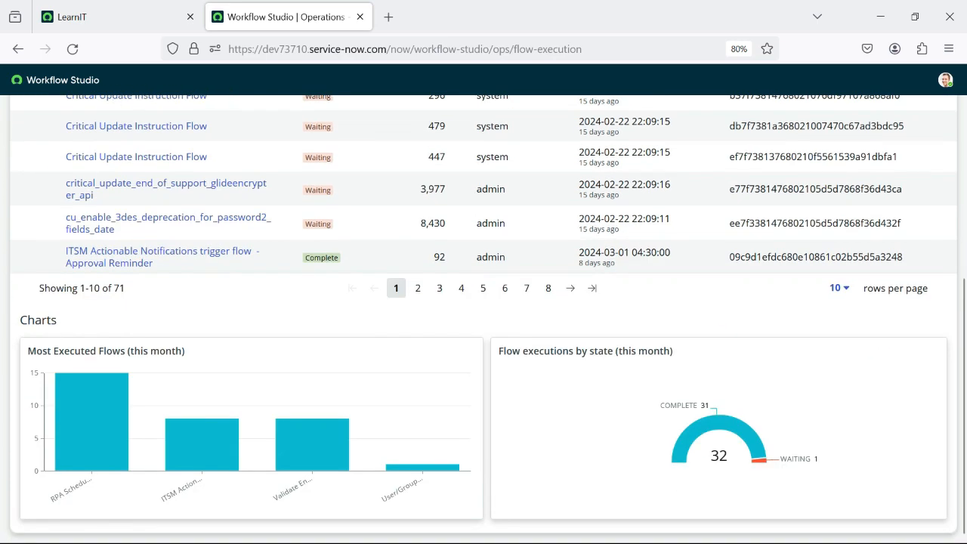
{"action": "scroll", "coordinate": [725, 333], "scroll_direction": "up", "scroll_amount": 1}
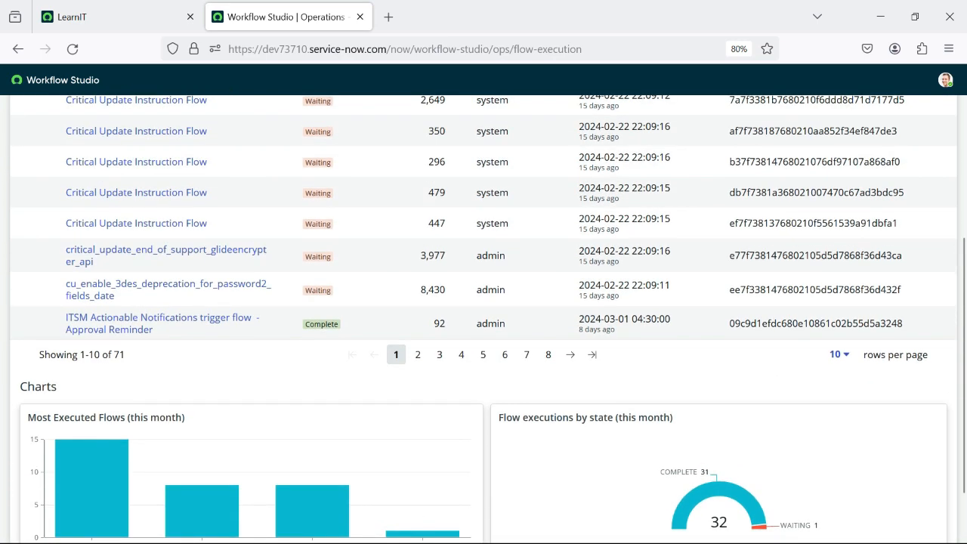
{"action": "scroll", "coordinate": [718, 411], "scroll_direction": "up", "scroll_amount": 4}
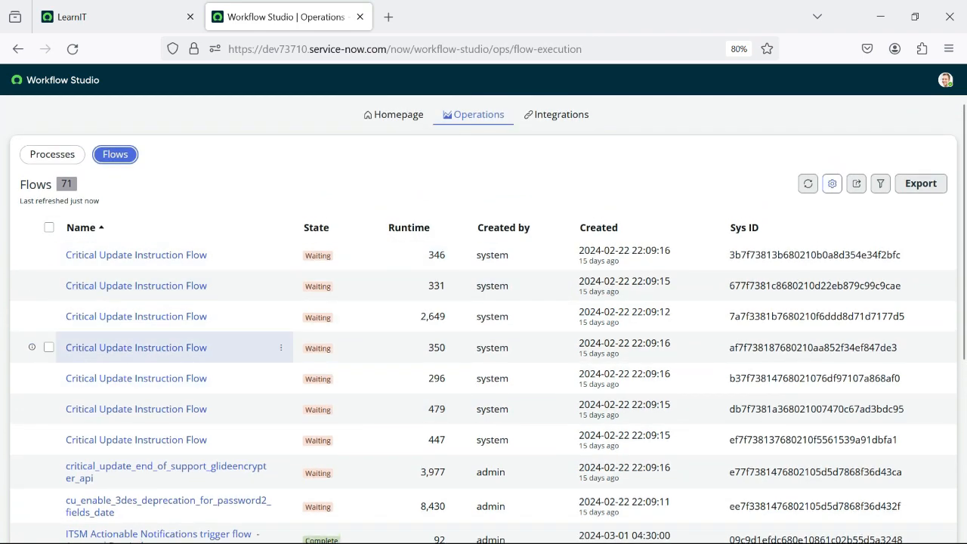
Revisit the process and flow execution lists, then view the Integrations connections before returning to the homepage.
{"action": "left_click", "coordinate": [52, 154]}
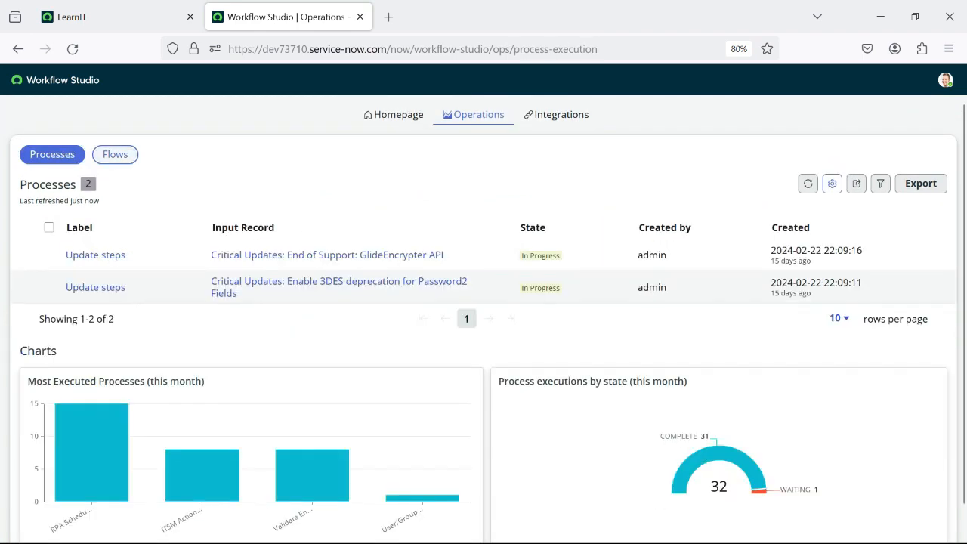
{"action": "left_click", "coordinate": [114, 154]}
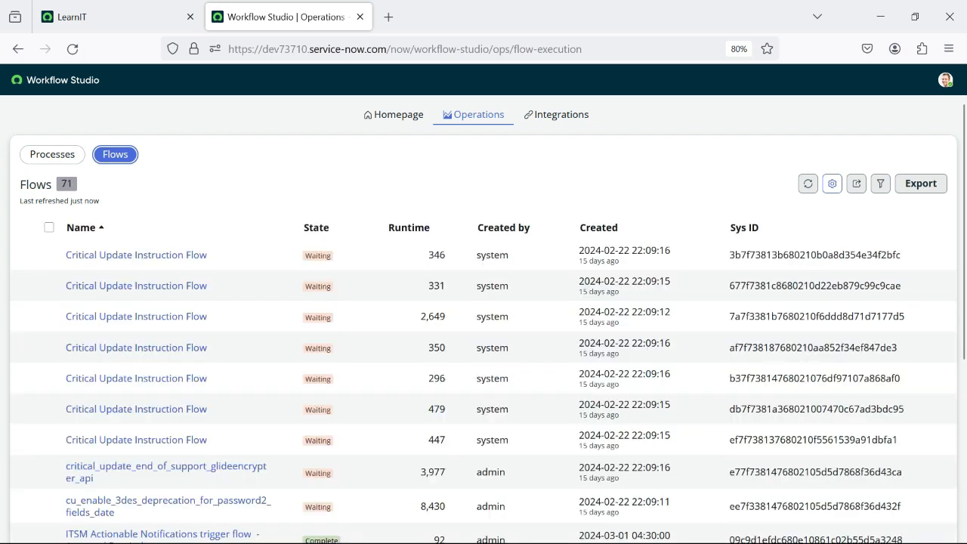
{"action": "left_click", "coordinate": [556, 114]}
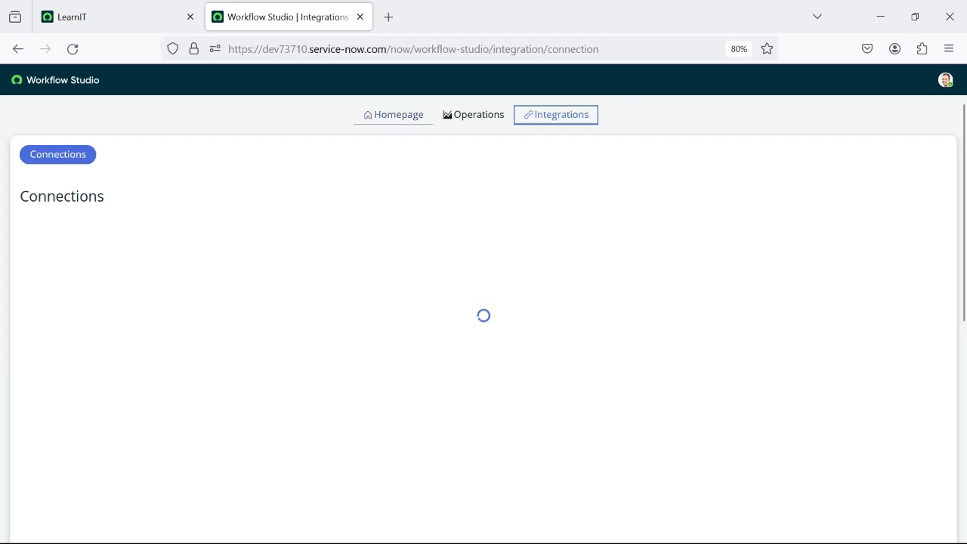
{"action": "left_click", "coordinate": [394, 115]}
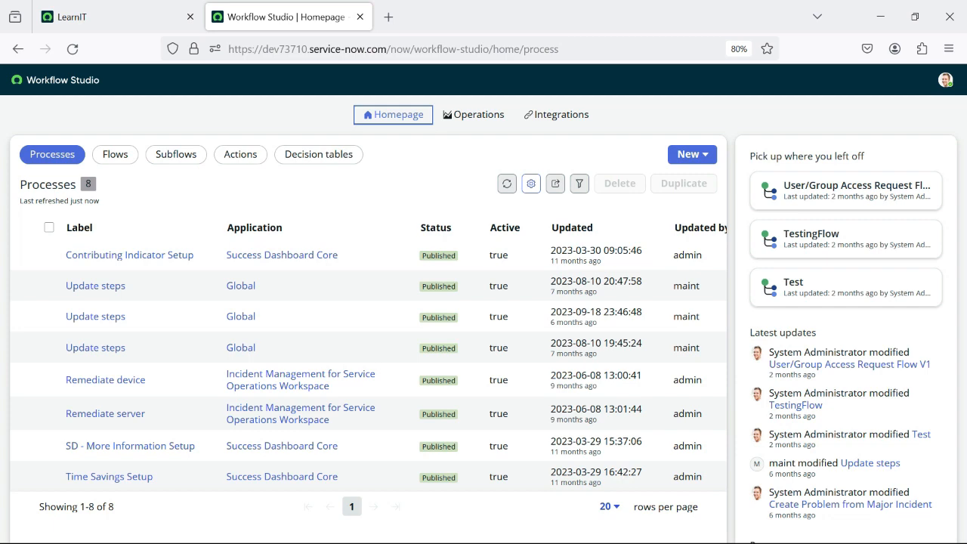
Close Workflow Studio and return to the main LearnIT instance page.
{"action": "left_click", "coordinate": [113, 17]}
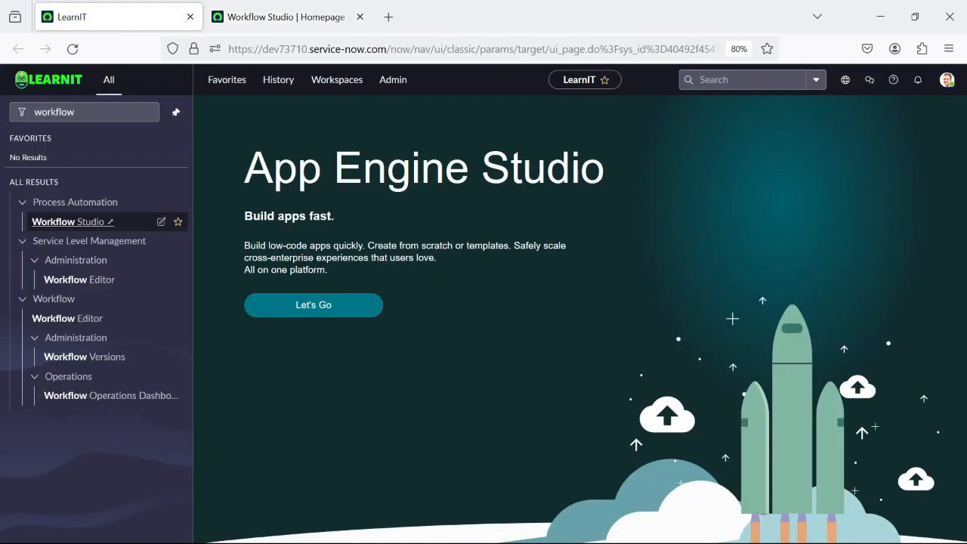
{"action": "left_click", "coordinate": [285, 17]}
{"action": "key", "text": "ctrl+w"}
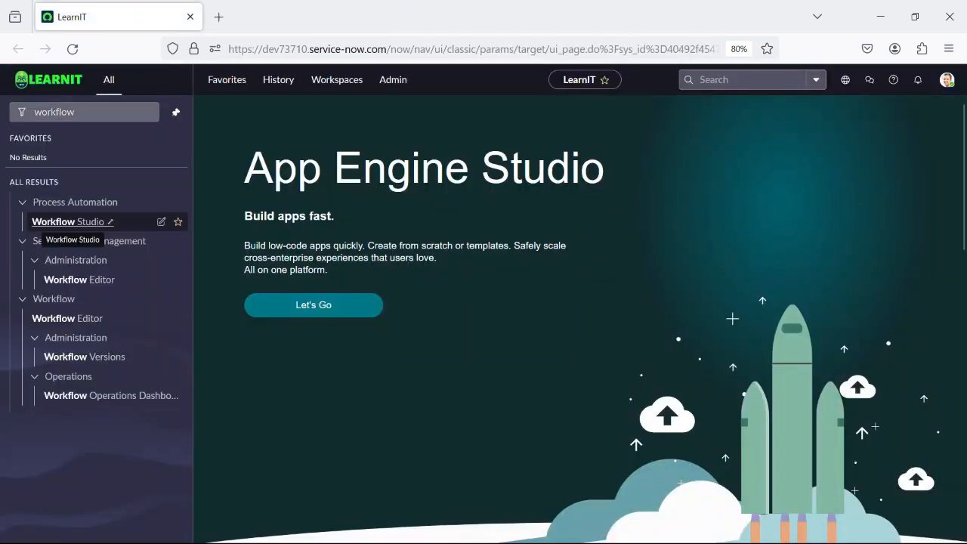
Filter the navigator for "time-" and open Time-Limited User Roles under User Administration.
{"action": "left_click", "coordinate": [82, 112]}
{"action": "left_click", "coordinate": [145, 111]}
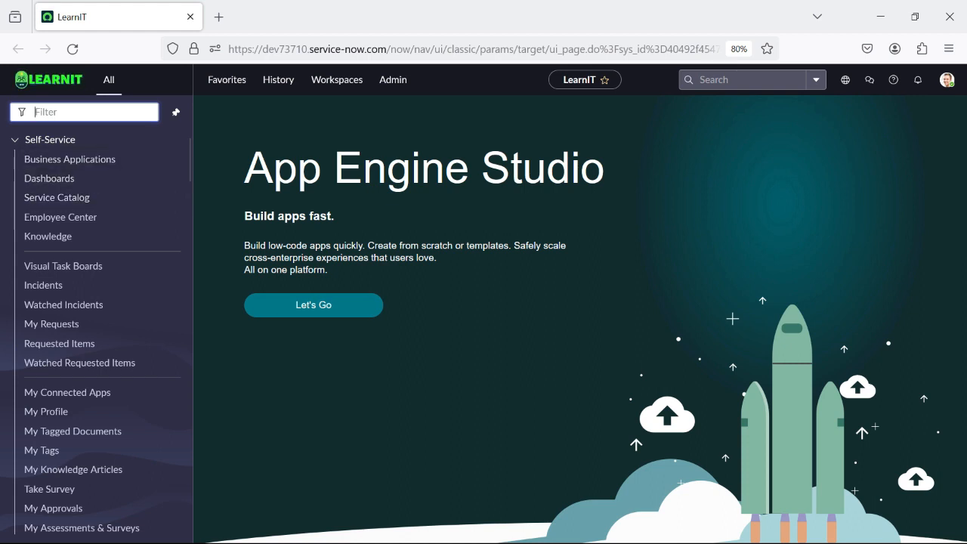
{"action": "type", "text": "time-"}
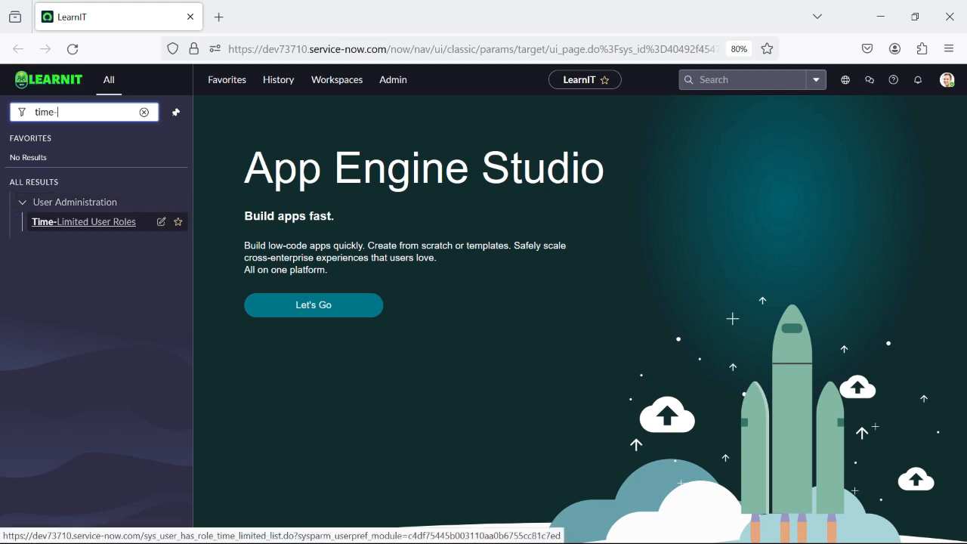
{"action": "left_click", "coordinate": [84, 222]}
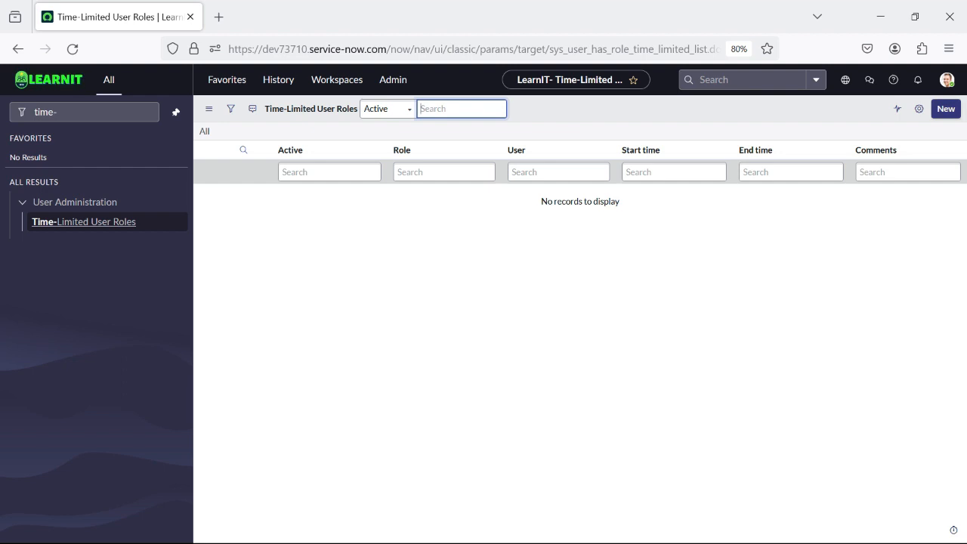
Create a new Time-Limited User Role record with the admin role and select the user to receive it.
{"action": "left_click", "coordinate": [945, 109]}
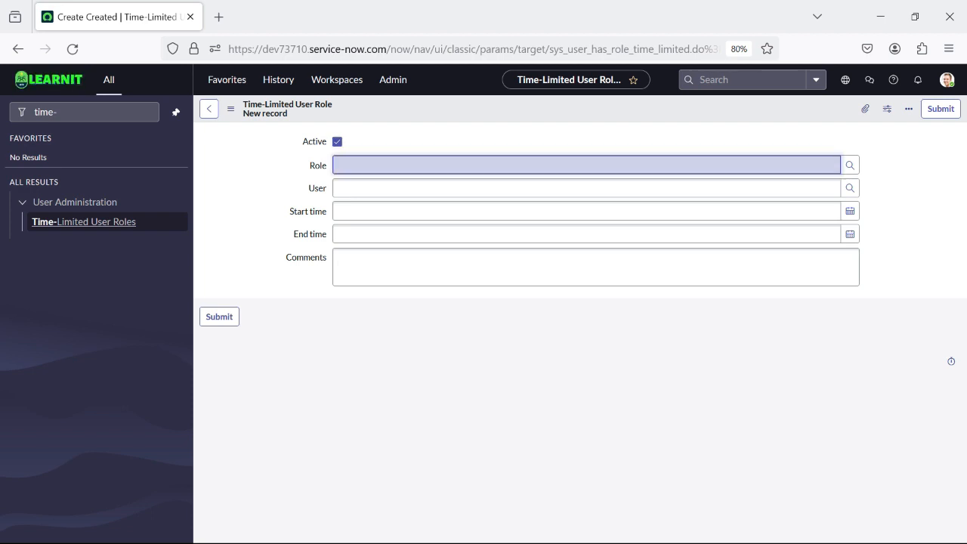
{"action": "left_click", "coordinate": [850, 165]}
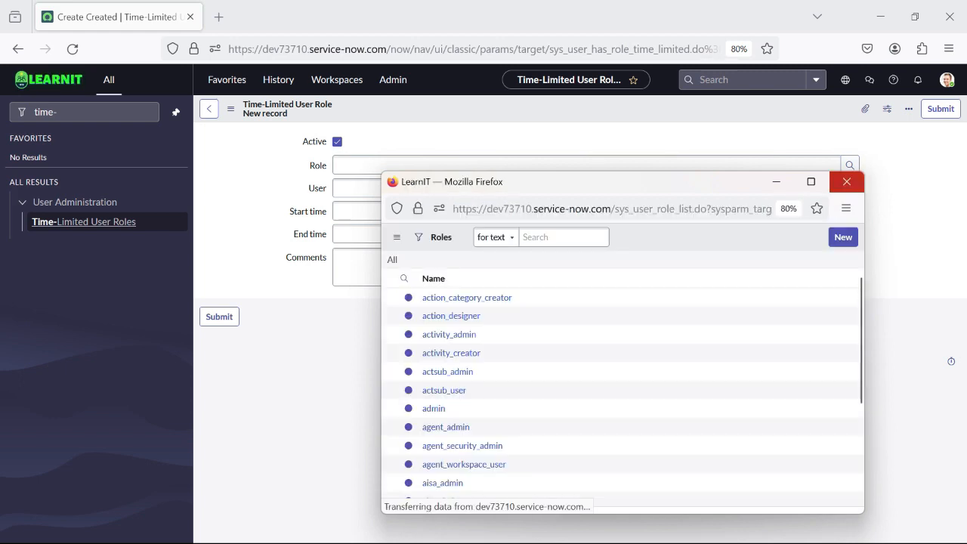
{"action": "left_click", "coordinate": [434, 432]}
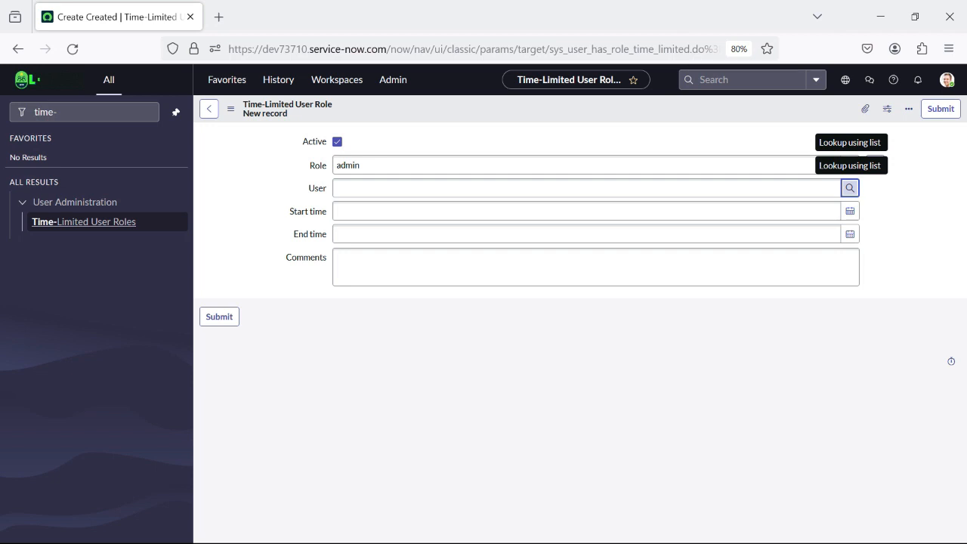
{"action": "left_click", "coordinate": [850, 187]}
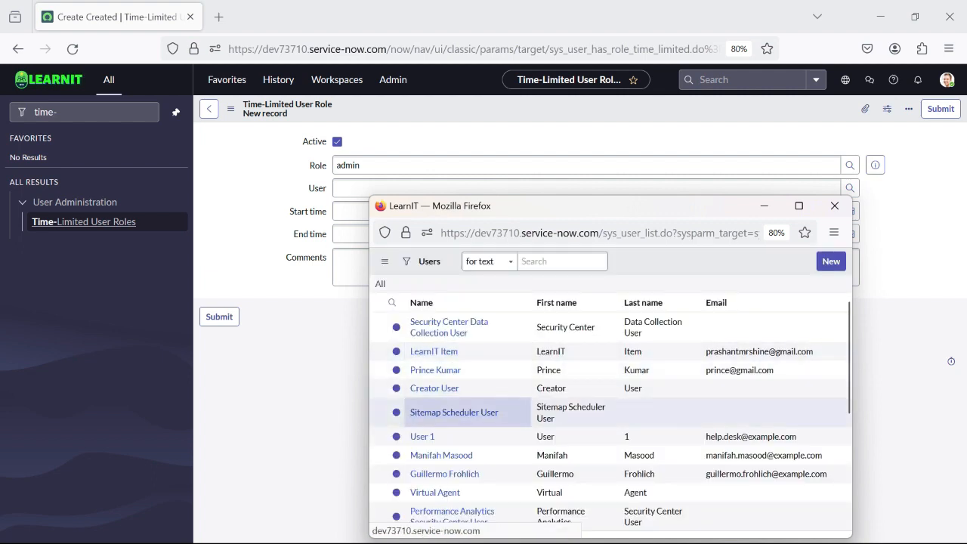
{"action": "left_click", "coordinate": [435, 394]}
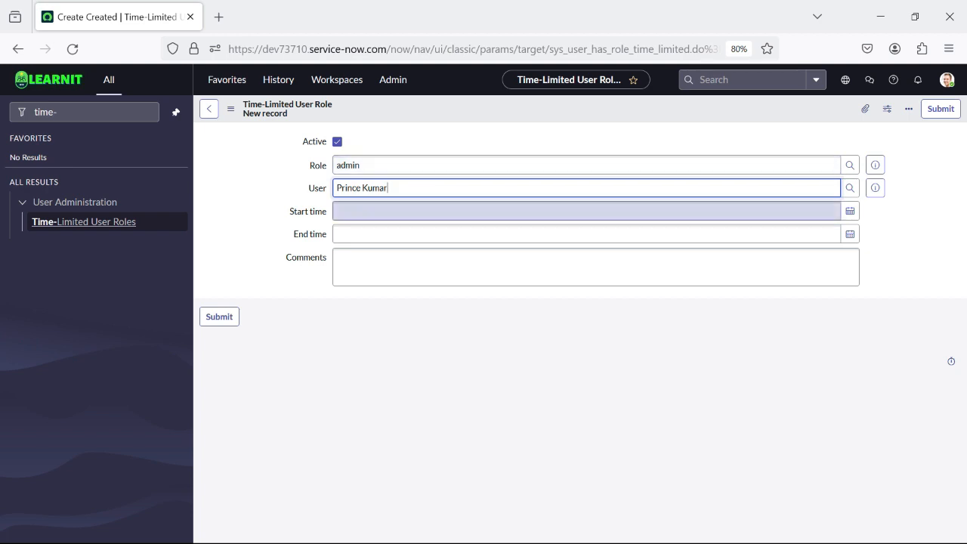
{"action": "left_click", "coordinate": [849, 212]}
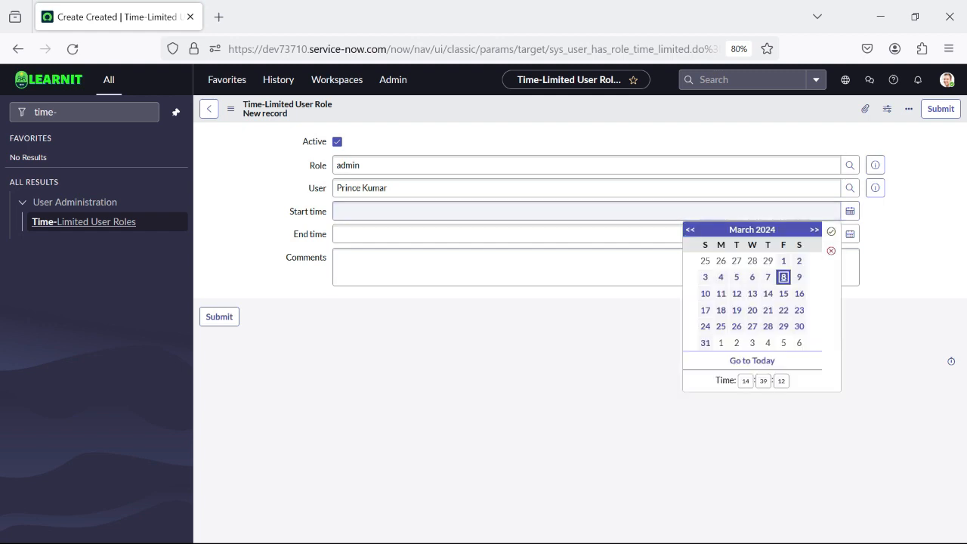
{"action": "left_click", "coordinate": [831, 232]}
{"action": "left_click", "coordinate": [849, 235]}
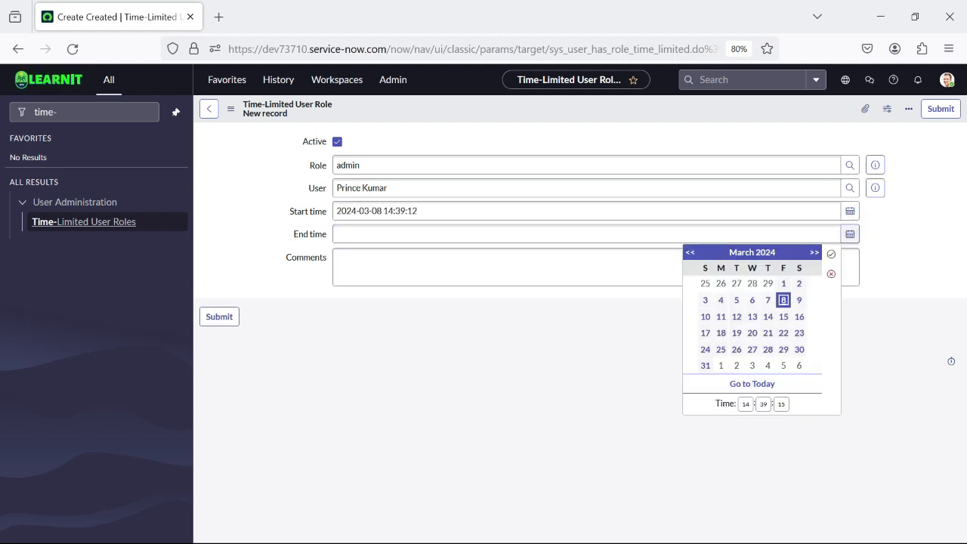
{"action": "left_click", "coordinate": [705, 316]}
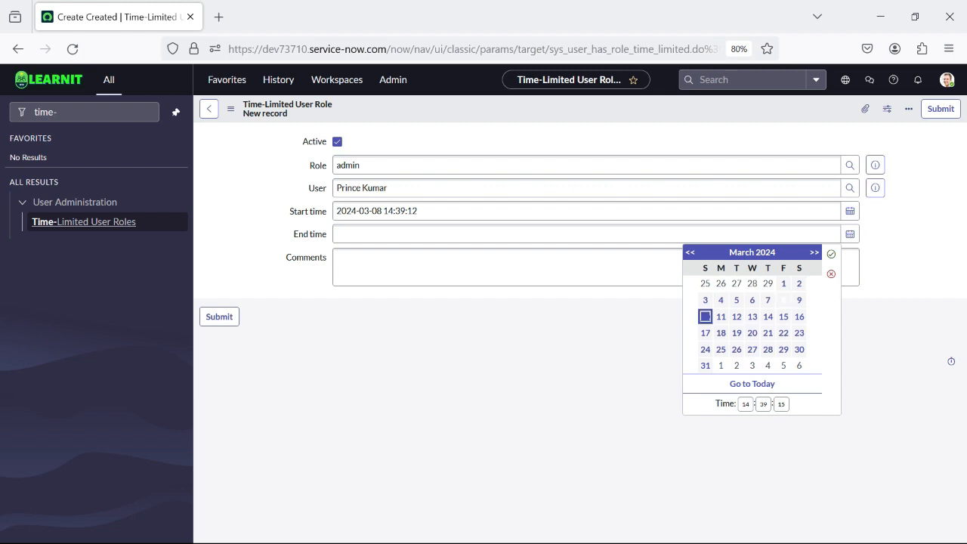
{"action": "left_click", "coordinate": [831, 253]}
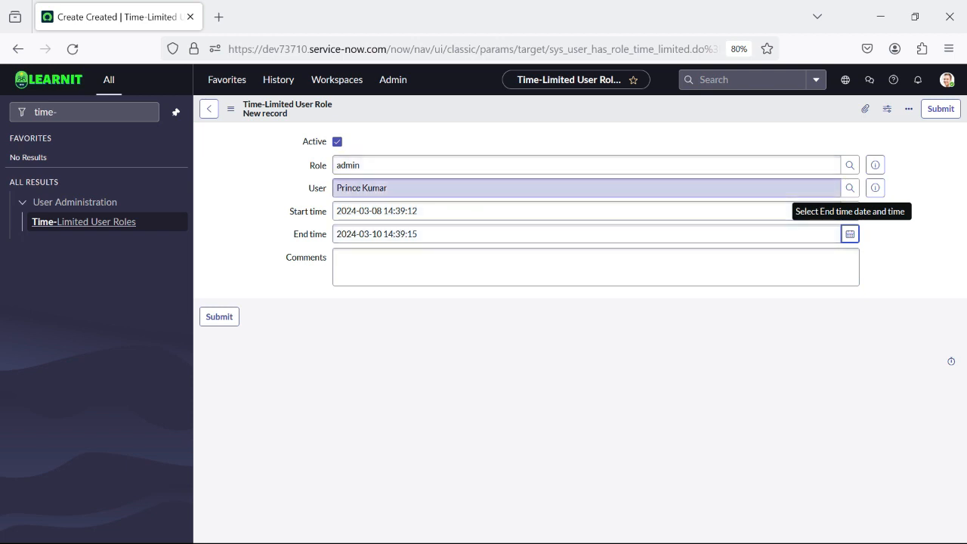
Add a comment that the admin role is assigned to the user for defined durations, and submit the record.
{"action": "left_click", "coordinate": [595, 267]}
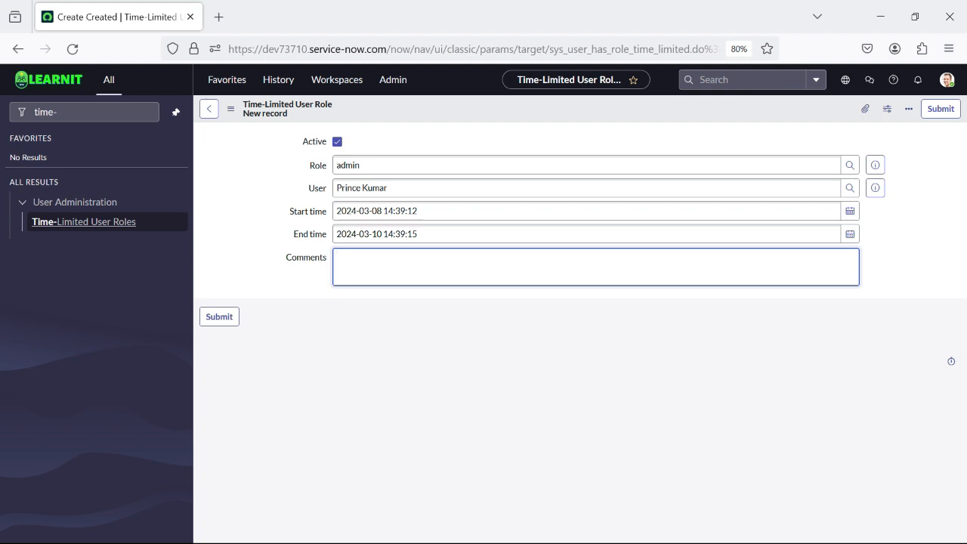
{"action": "type", "text": "Adm"}
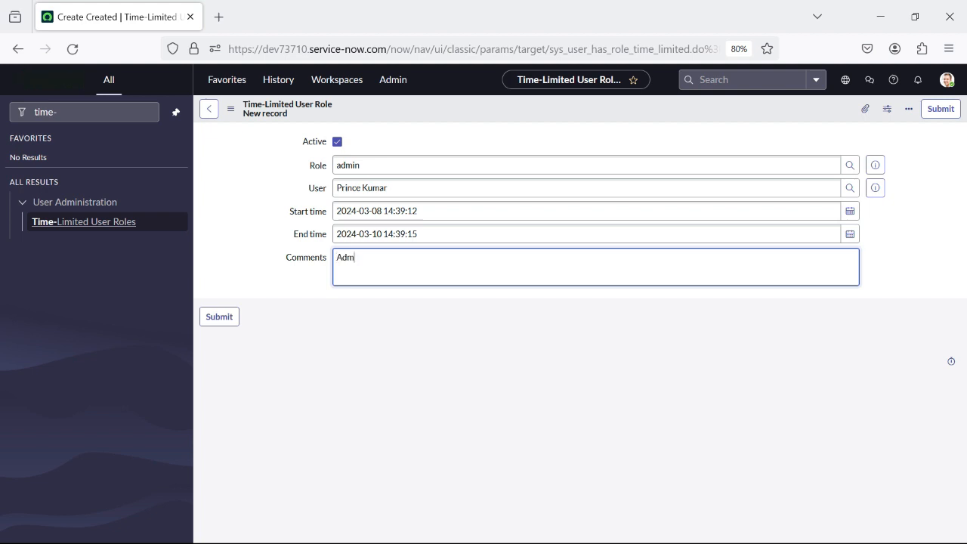
{"action": "type", "text": "in role "}
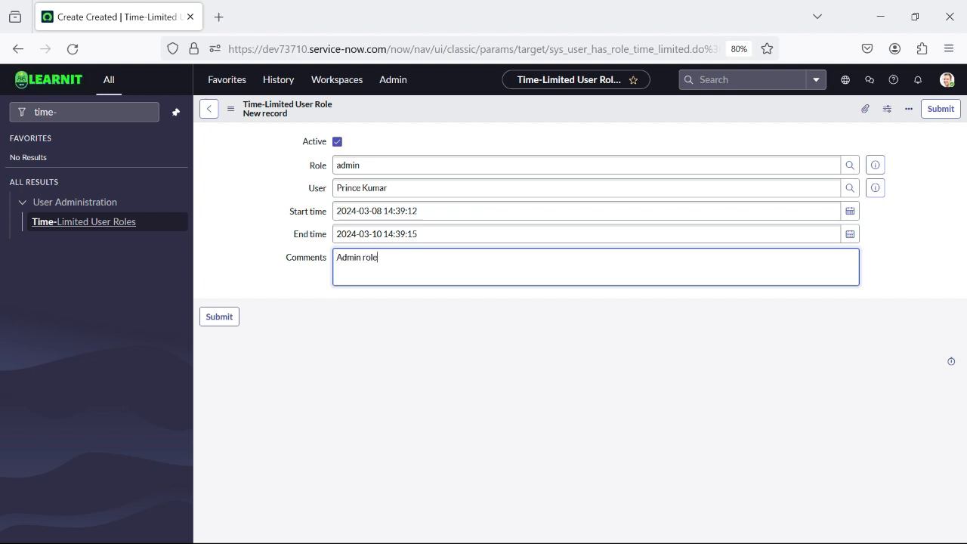
{"action": "type", "text": "is ass"}
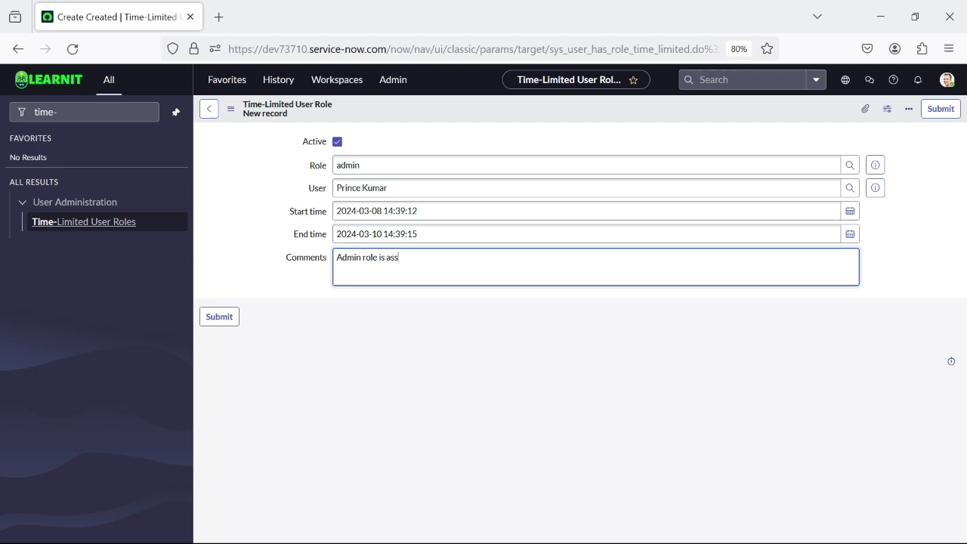
{"action": "type", "text": "igned to Prince for"}
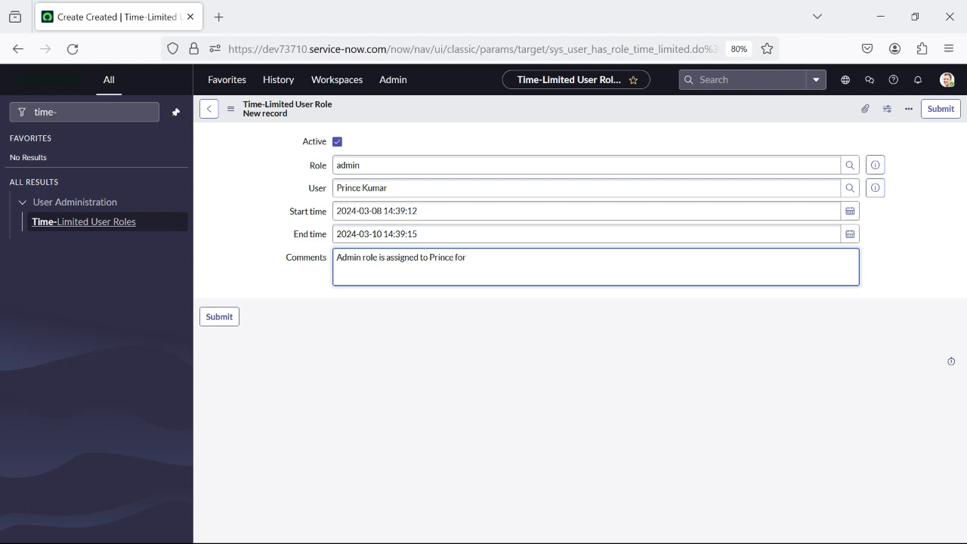
{"action": "type", "text": " defined "}
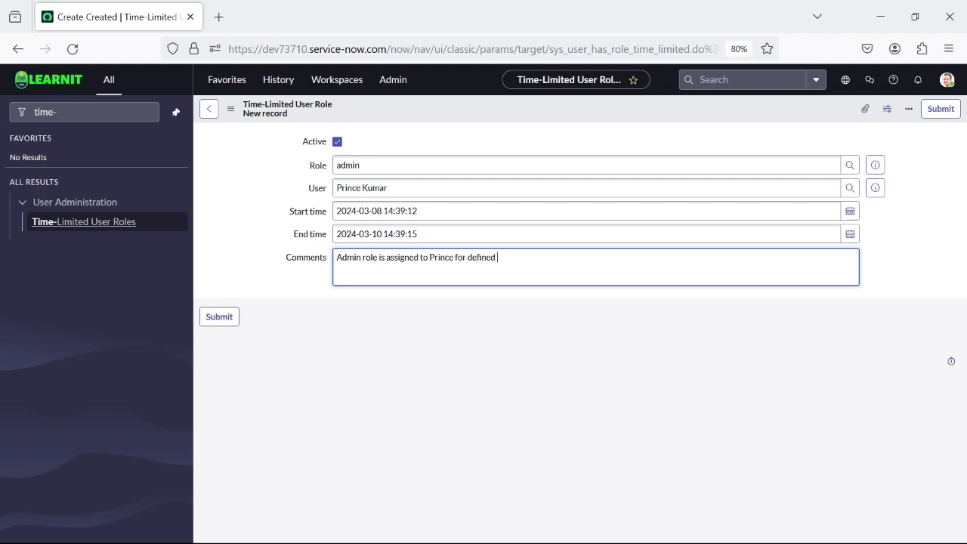
{"action": "type", "text": "durations"}
{"action": "left_click", "coordinate": [219, 316]}
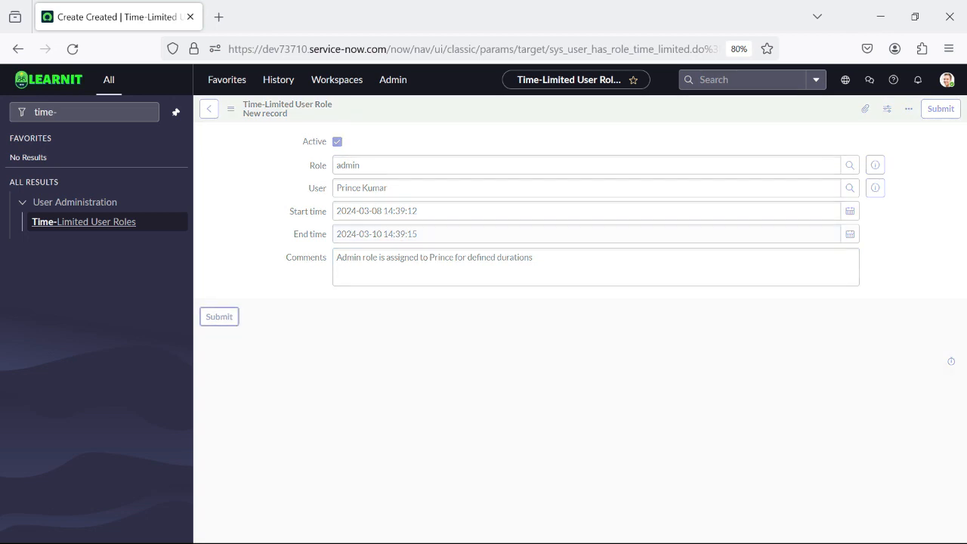
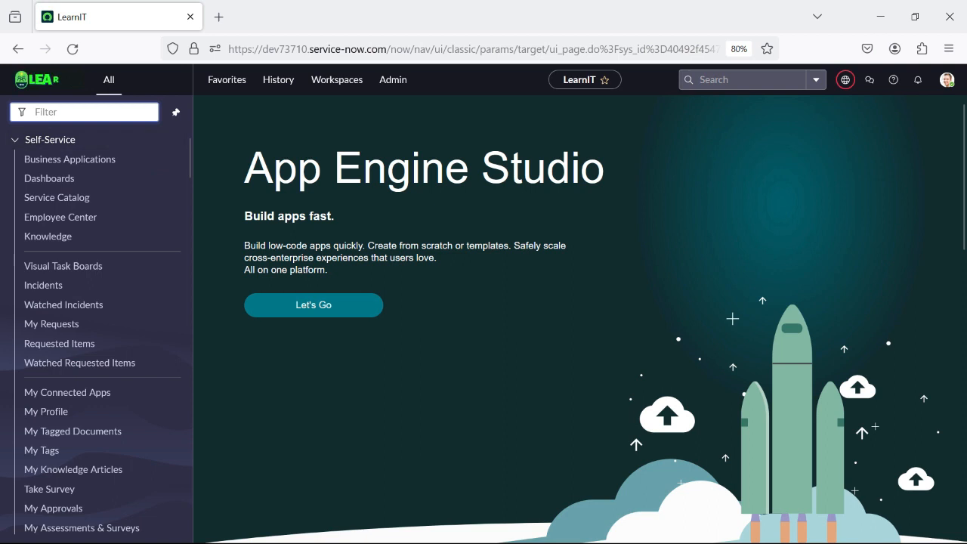
Filter the navigator for "clone admin" and open the Clone Dashboard under Clone Admin Console.
{"action": "type", "text": "c"}
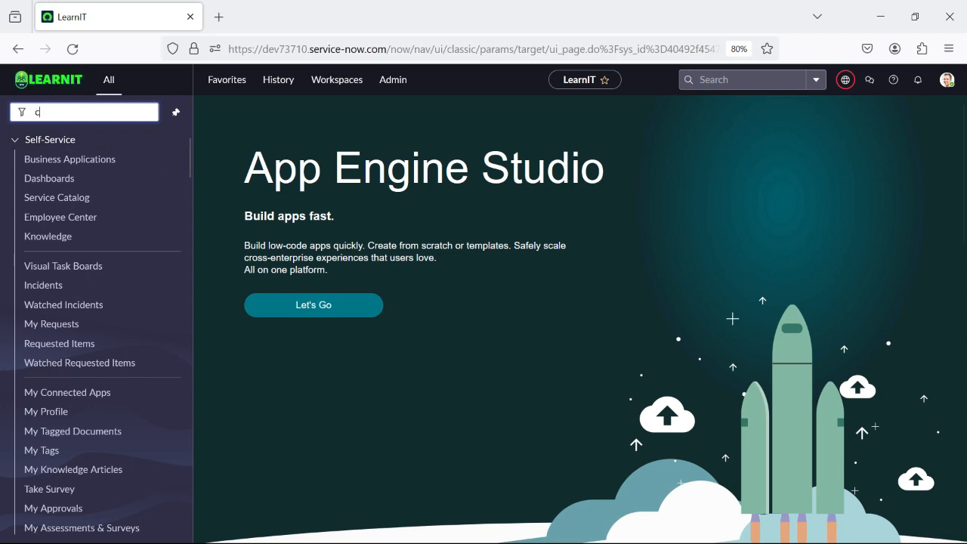
{"action": "type", "text": "onne"}
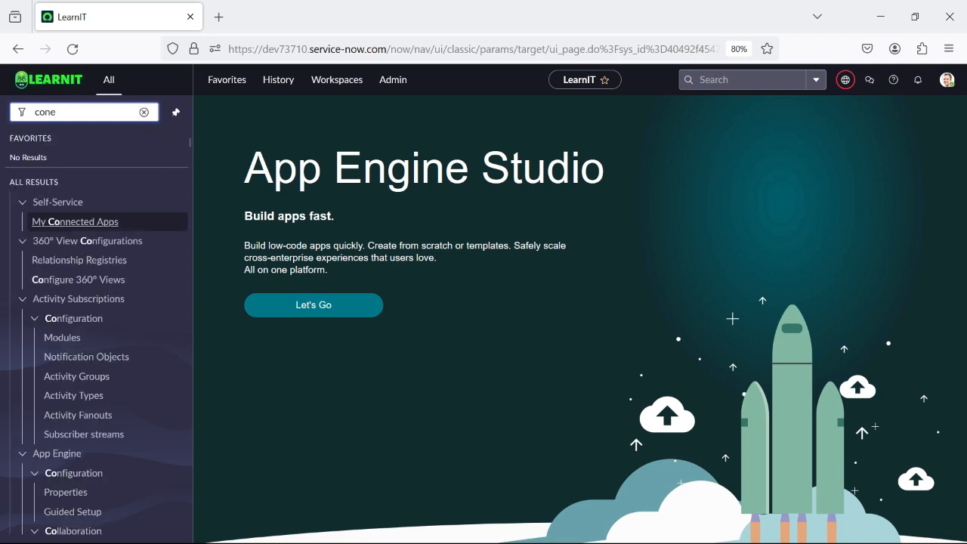
{"action": "key", "text": "BackSpace"}
{"action": "key", "text": "BackSpace"}
{"action": "key", "text": "BackSpace"}
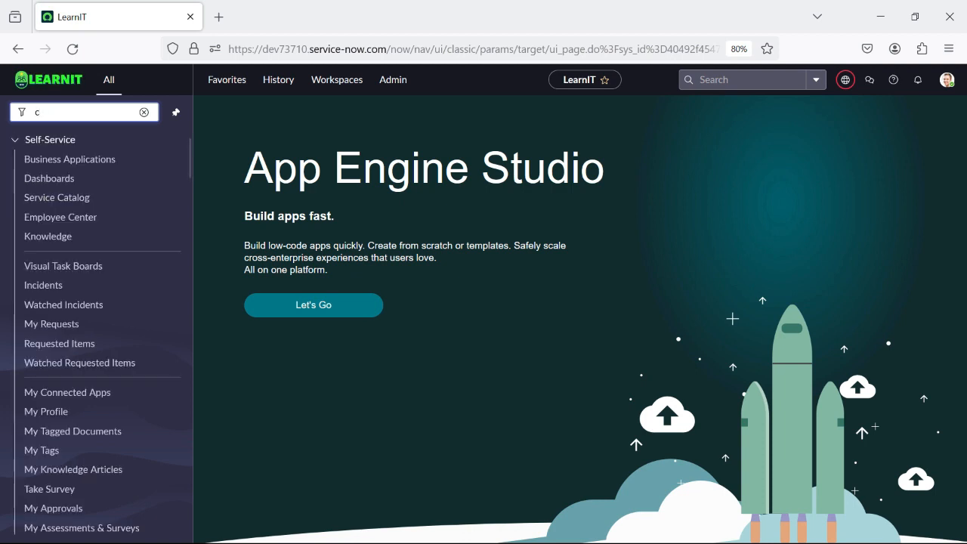
{"action": "type", "text": "lone"}
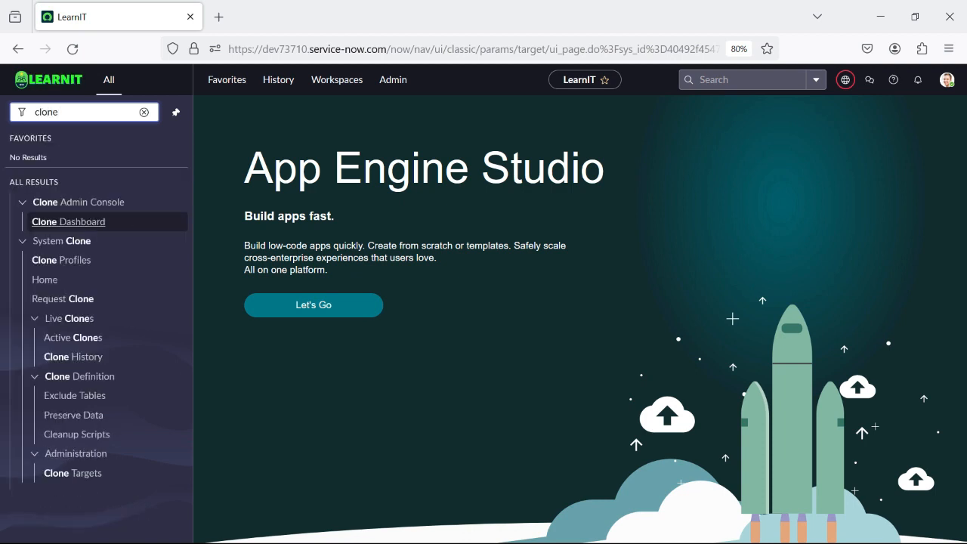
{"action": "type", "text": " admin"}
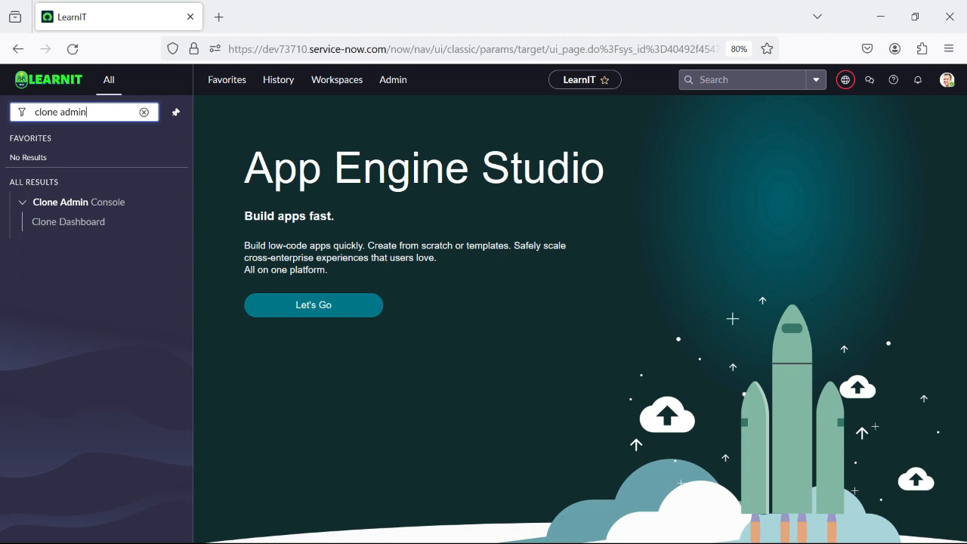
{"action": "left_click", "coordinate": [68, 221]}
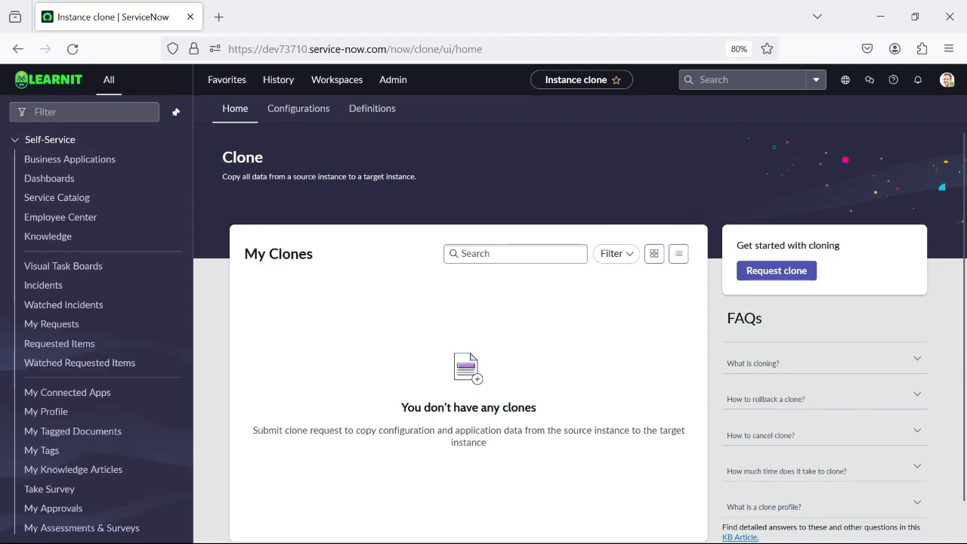
Examine the Clone home page with its FAQs, and the Configurations and Definitions overviews.
{"action": "scroll", "coordinate": [580, 333], "scroll_direction": "down", "scroll_amount": 1}
{"action": "scroll", "coordinate": [580, 333], "scroll_direction": "up", "scroll_amount": 1}
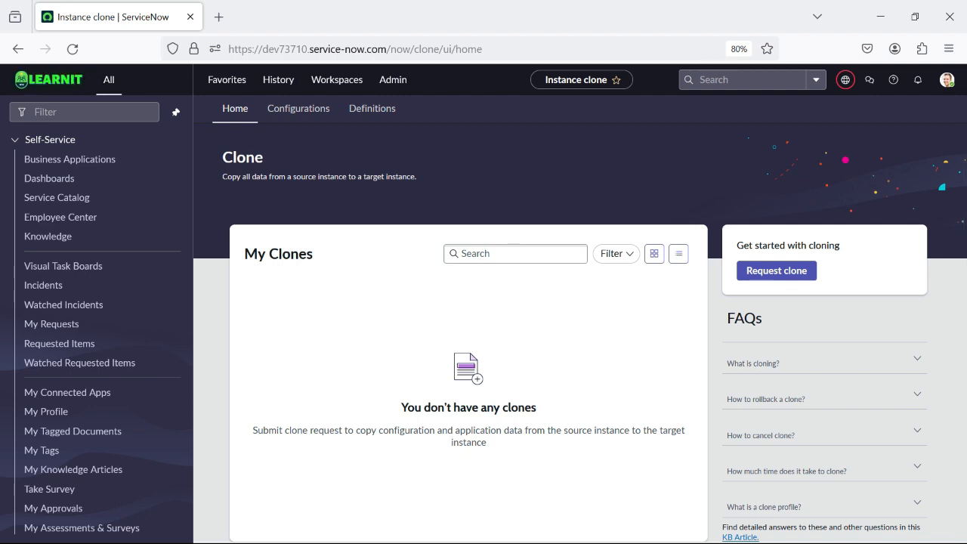
{"action": "scroll", "coordinate": [580, 331], "scroll_direction": "down", "scroll_amount": 1}
{"action": "scroll", "coordinate": [580, 331], "scroll_direction": "up", "scroll_amount": 1}
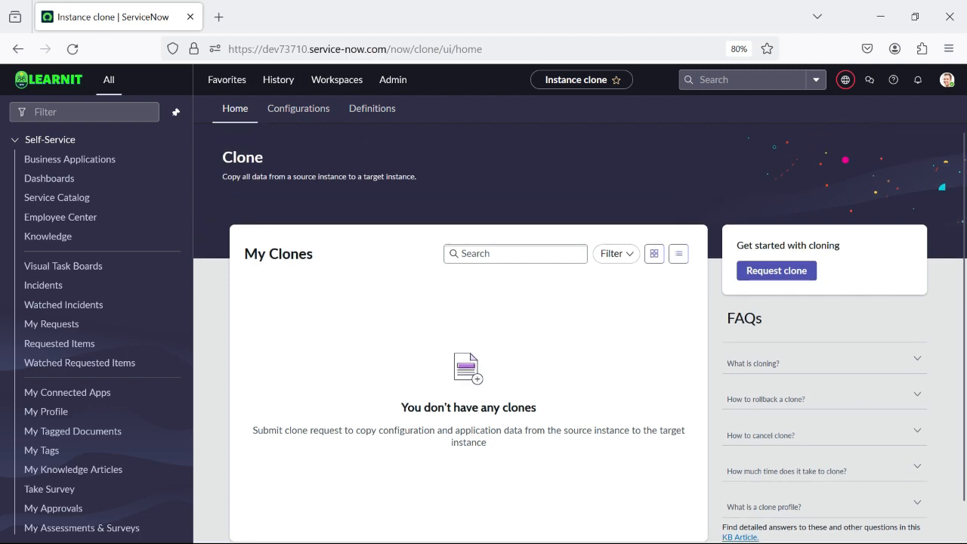
{"action": "scroll", "coordinate": [491, 305], "scroll_direction": "down", "scroll_amount": 1}
{"action": "scroll", "coordinate": [491, 306], "scroll_direction": "up", "scroll_amount": 1}
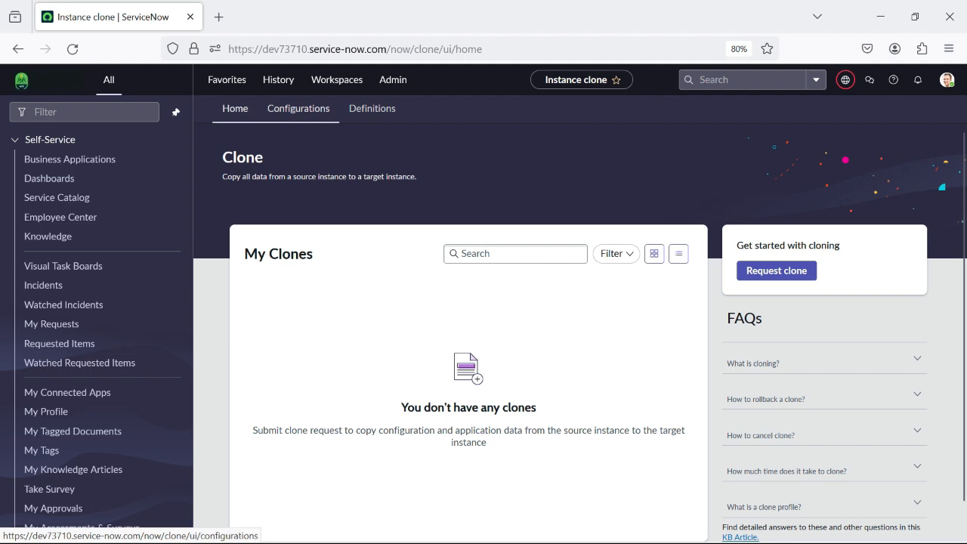
{"action": "left_click", "coordinate": [298, 108]}
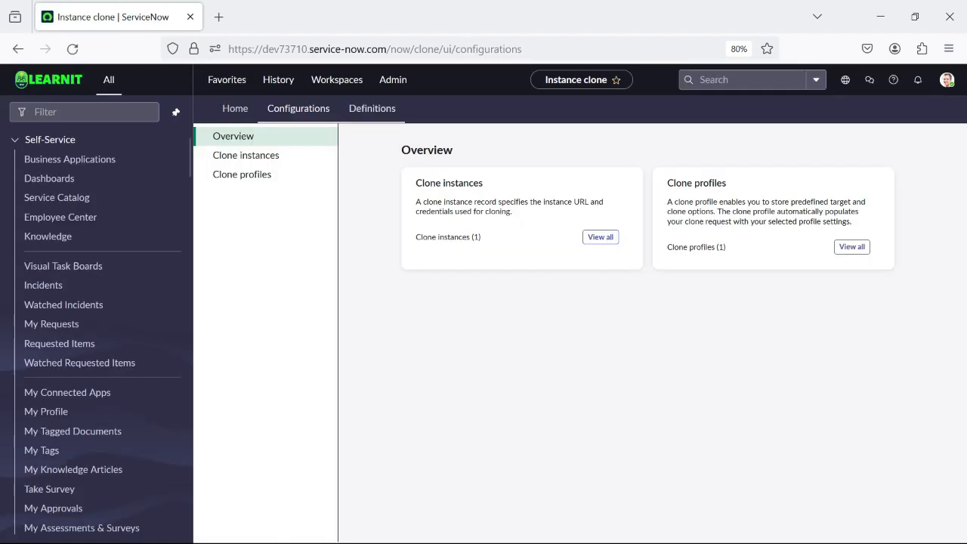
{"action": "left_click", "coordinate": [371, 108]}
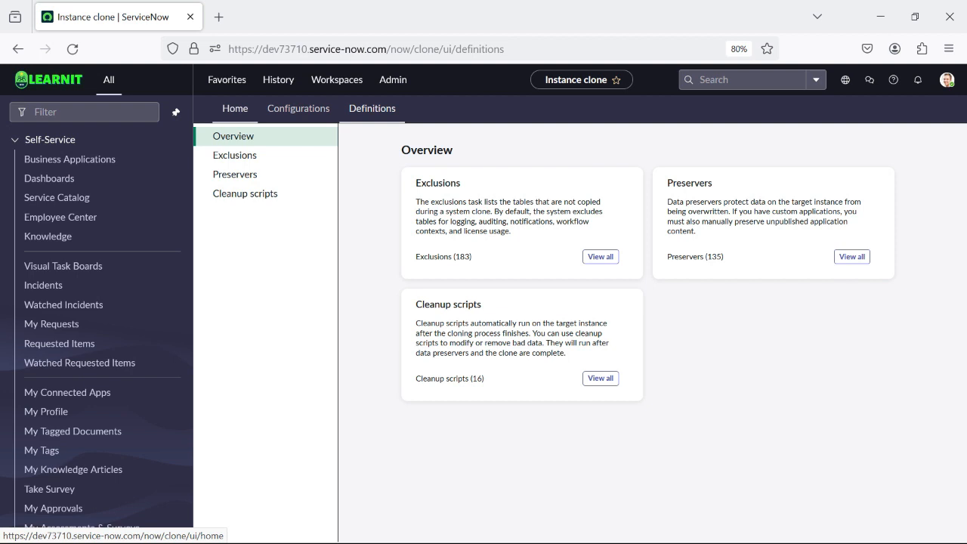
Start a clone request from the Clone home page with Current instance as source, and check the target instance choices.
{"action": "left_click", "coordinate": [235, 108]}
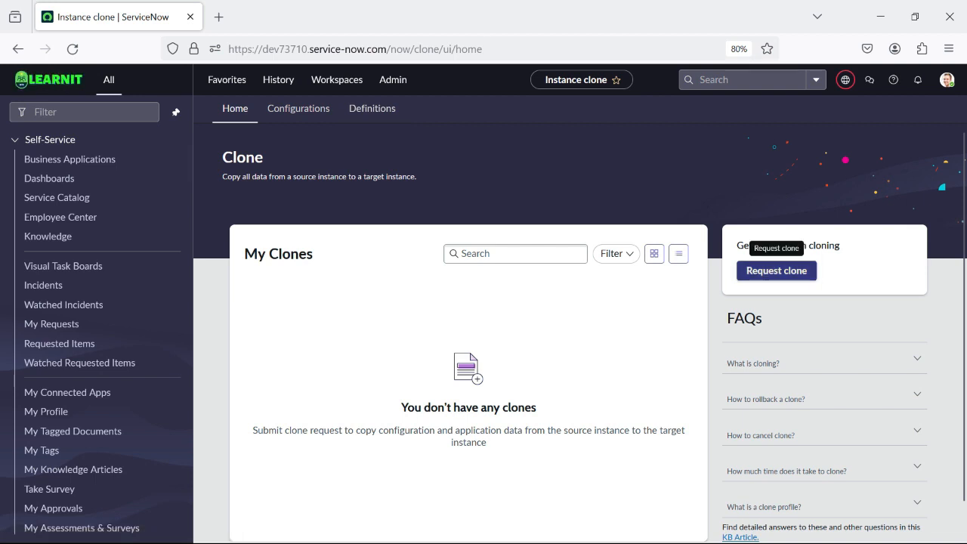
{"action": "left_click", "coordinate": [775, 270]}
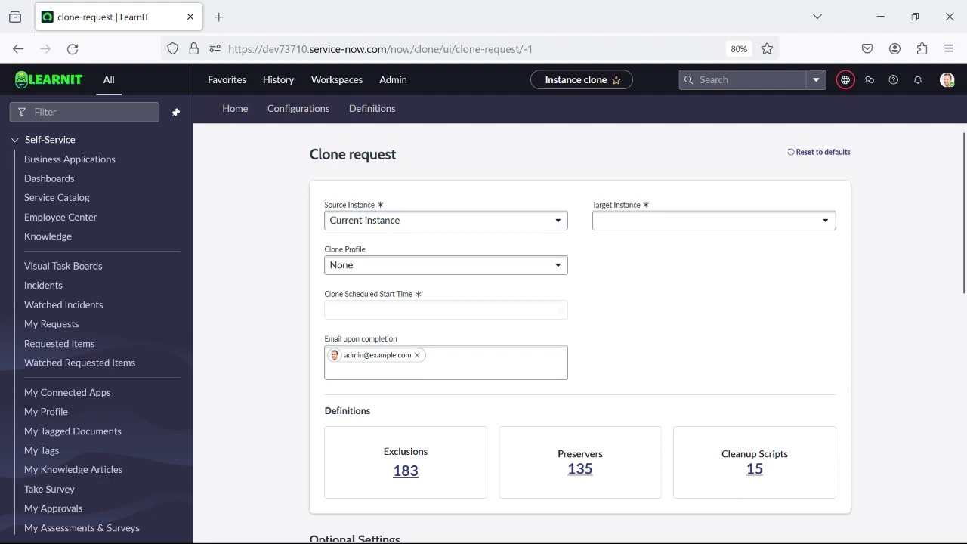
{"action": "left_click", "coordinate": [446, 220]}
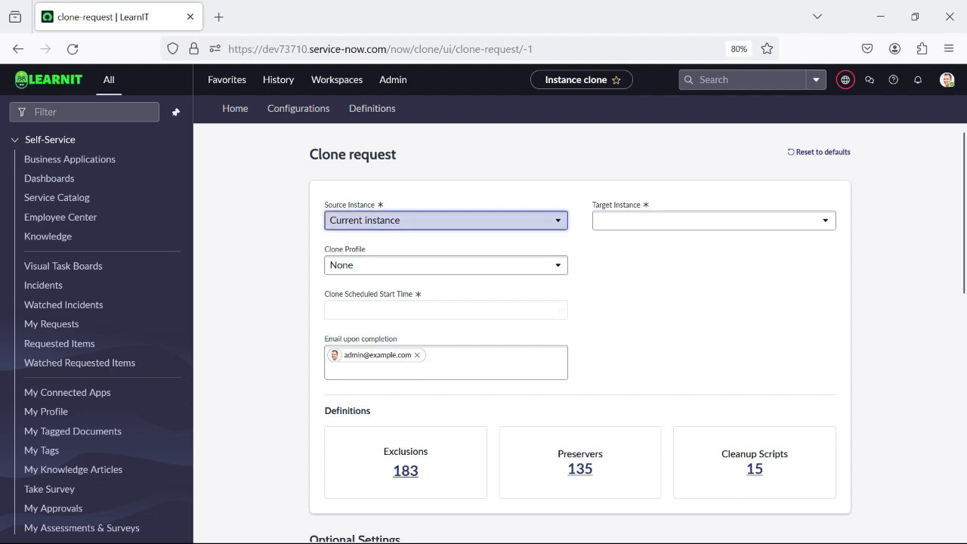
{"action": "left_click", "coordinate": [446, 239]}
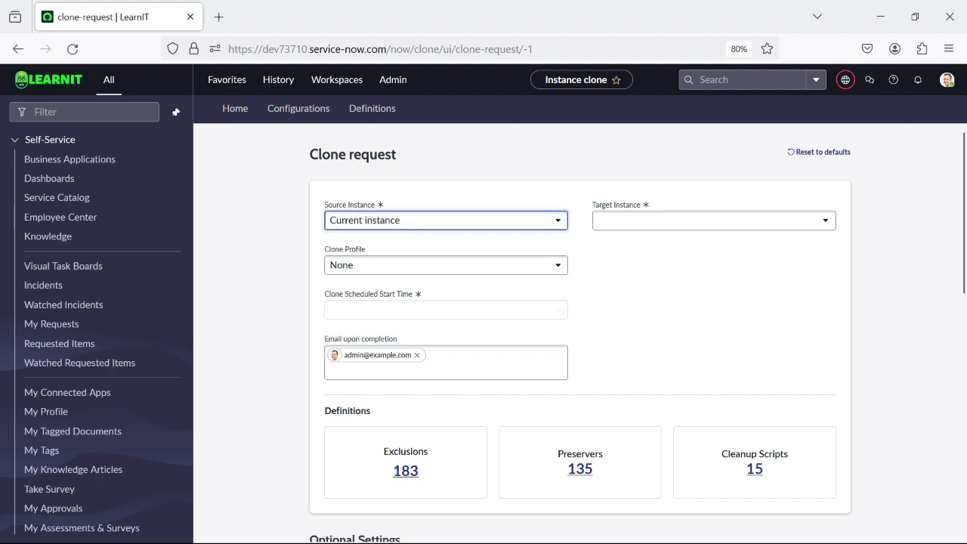
{"action": "left_click", "coordinate": [714, 220]}
{"action": "left_click", "coordinate": [713, 221]}
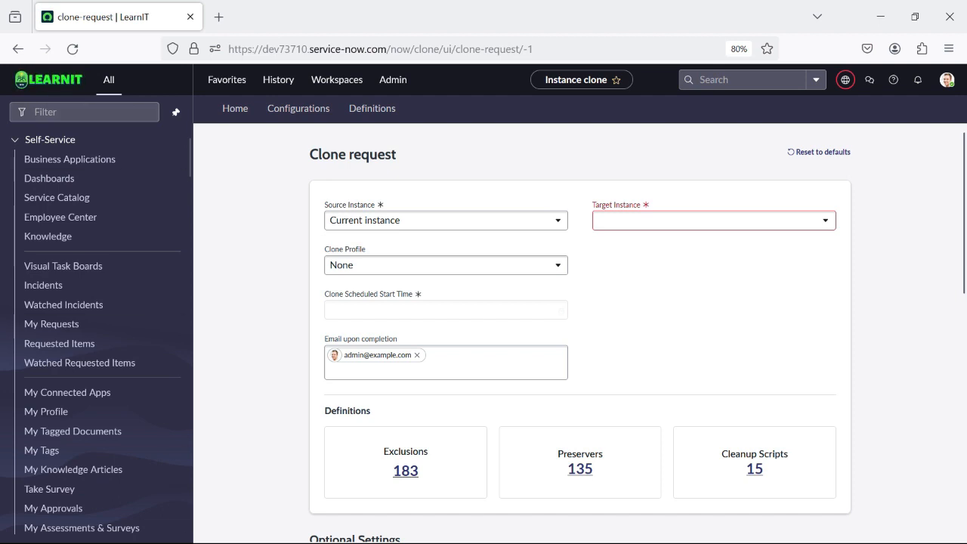
{"action": "left_click", "coordinate": [714, 220]}
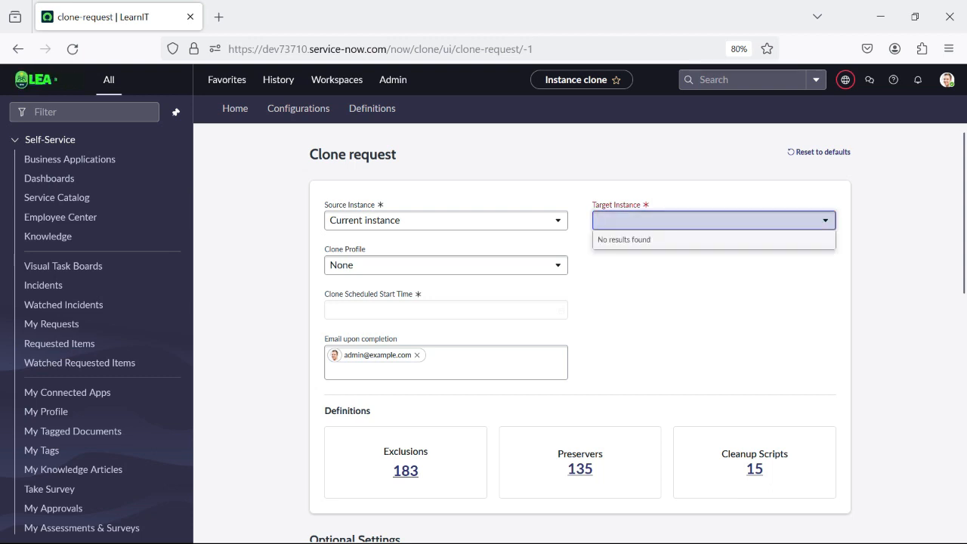
{"action": "left_click", "coordinate": [713, 310]}
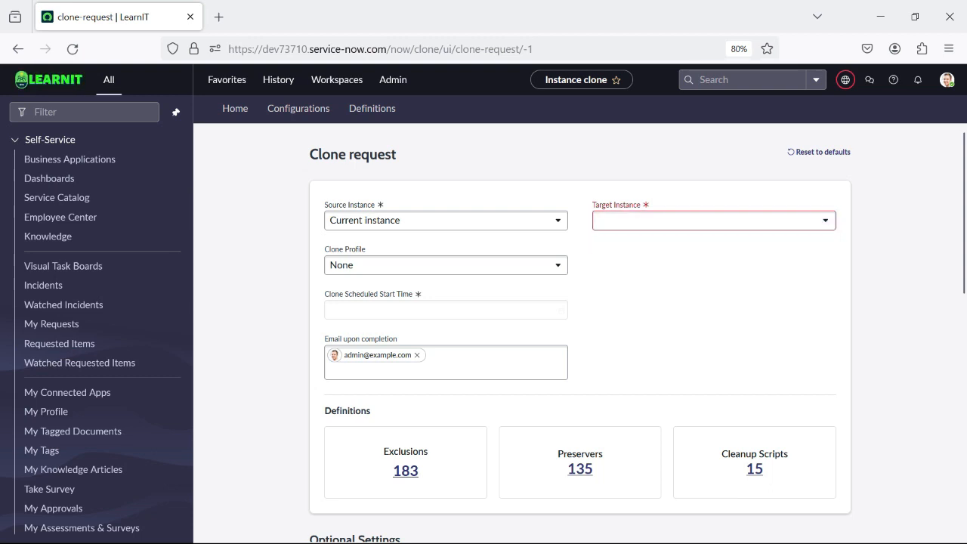
Check the source instance choices on the clone request and keep Current instance.
{"action": "left_click", "coordinate": [446, 220]}
{"action": "left_click", "coordinate": [445, 221]}
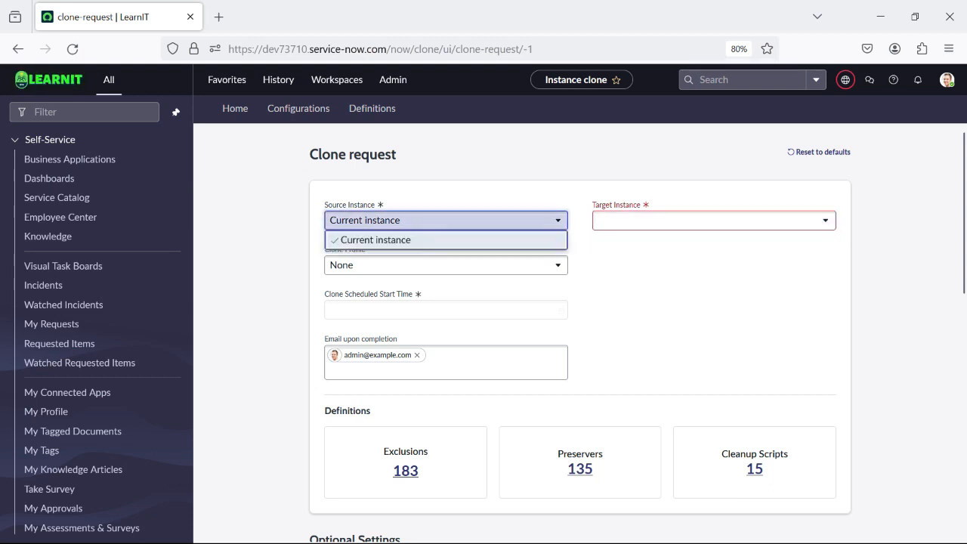
{"action": "left_click", "coordinate": [446, 240]}
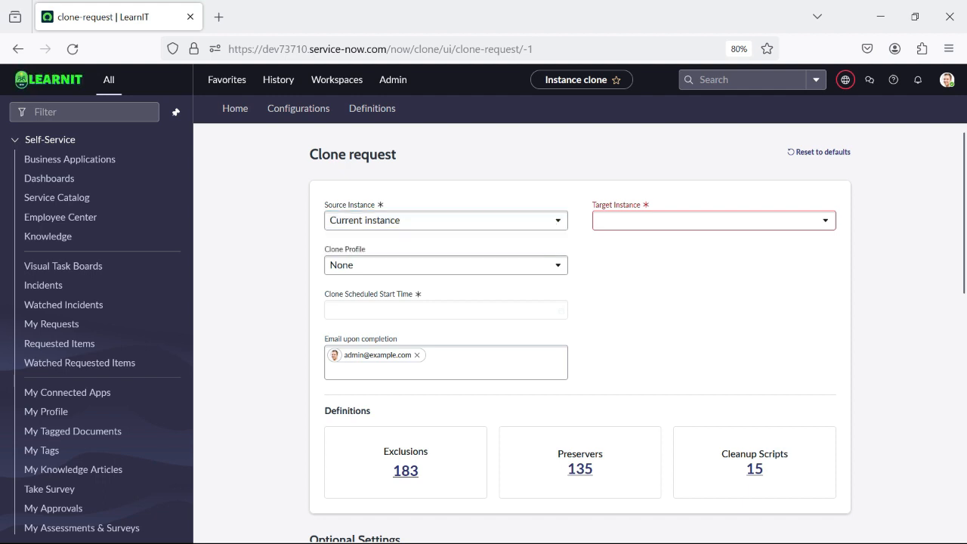
Try System Profile as the clone profile and set it back to None.
{"action": "left_click", "coordinate": [446, 264]}
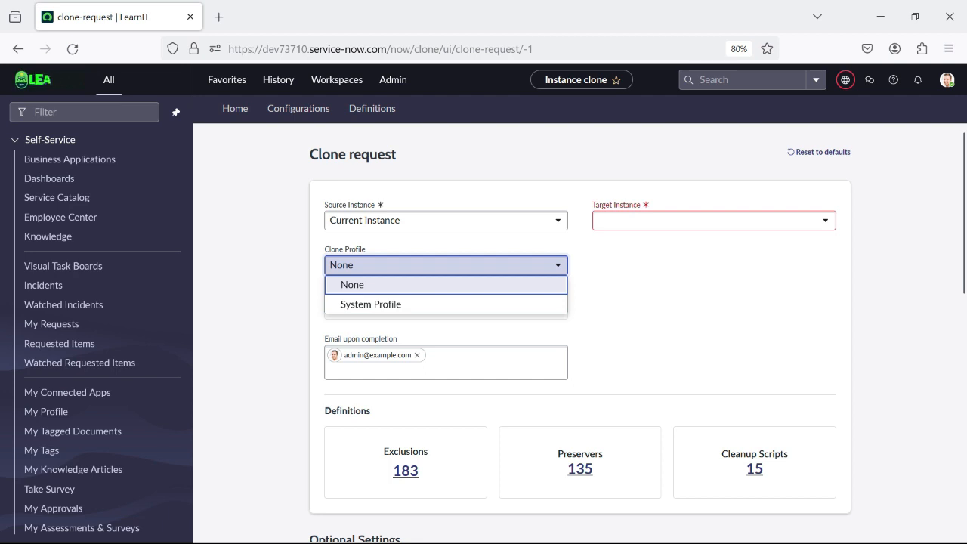
{"action": "key", "text": "Return"}
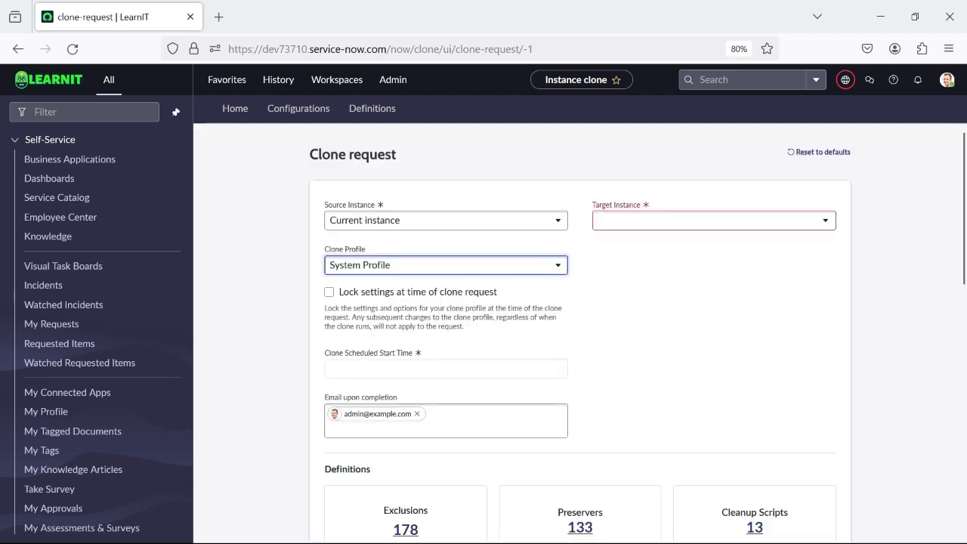
{"action": "left_click", "coordinate": [446, 265]}
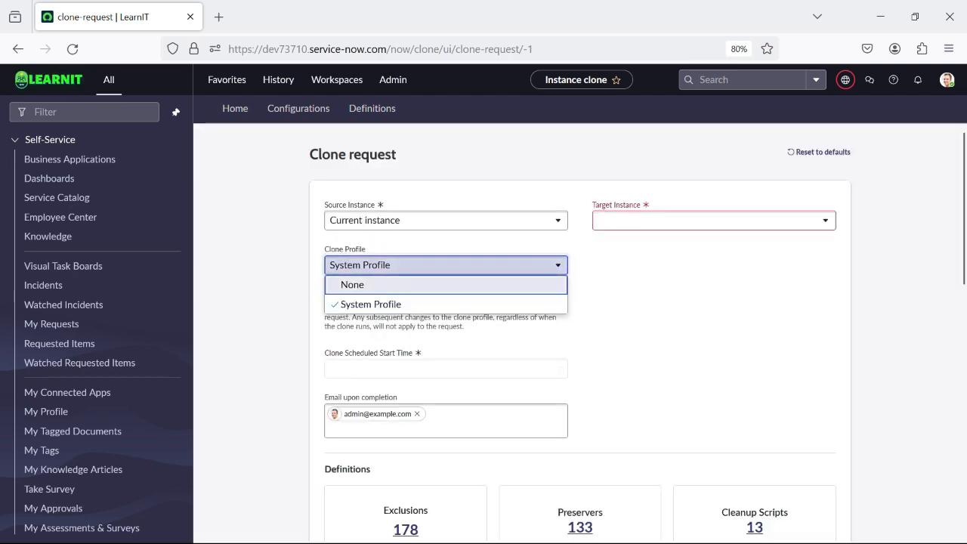
{"action": "left_click", "coordinate": [446, 285]}
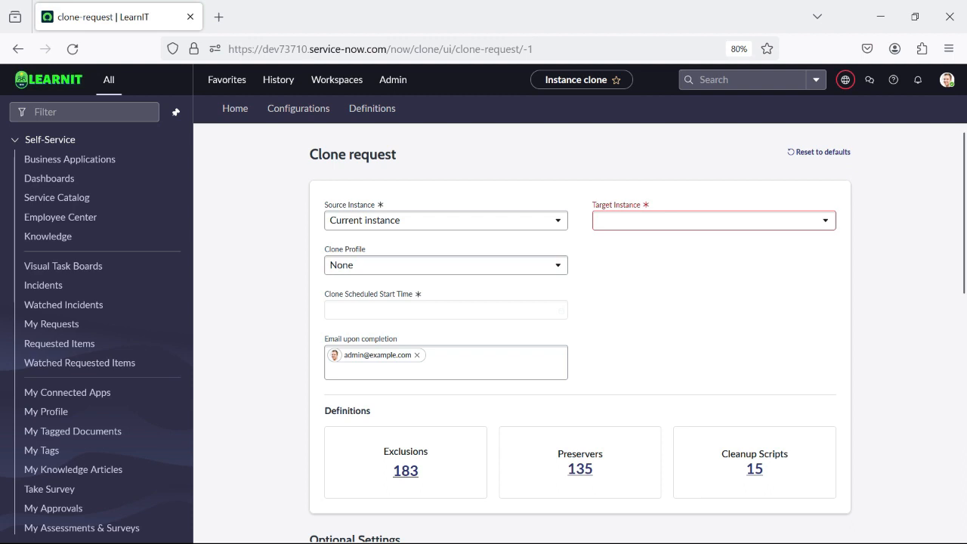
Check the General optional settings for the amount of data copied from the Task table, keeping Full.
{"action": "scroll", "coordinate": [580, 333], "scroll_direction": "down", "scroll_amount": 3}
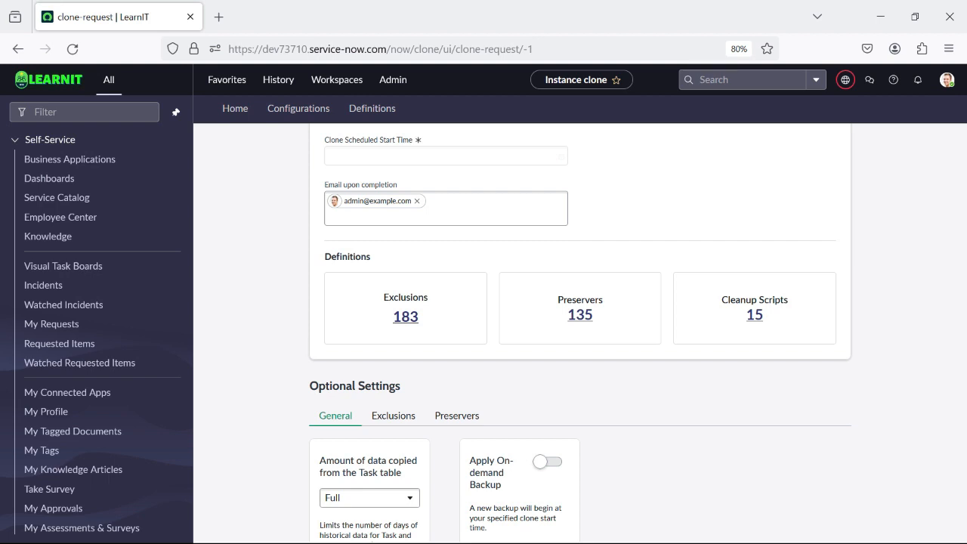
{"action": "scroll", "coordinate": [580, 332], "scroll_direction": "down", "scroll_amount": 2}
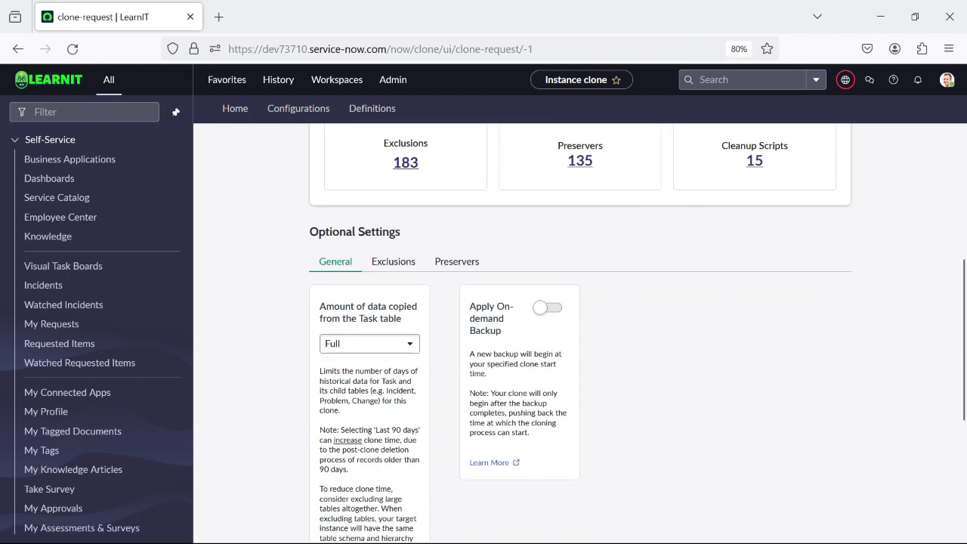
{"action": "scroll", "coordinate": [581, 332], "scroll_direction": "down", "scroll_amount": 1}
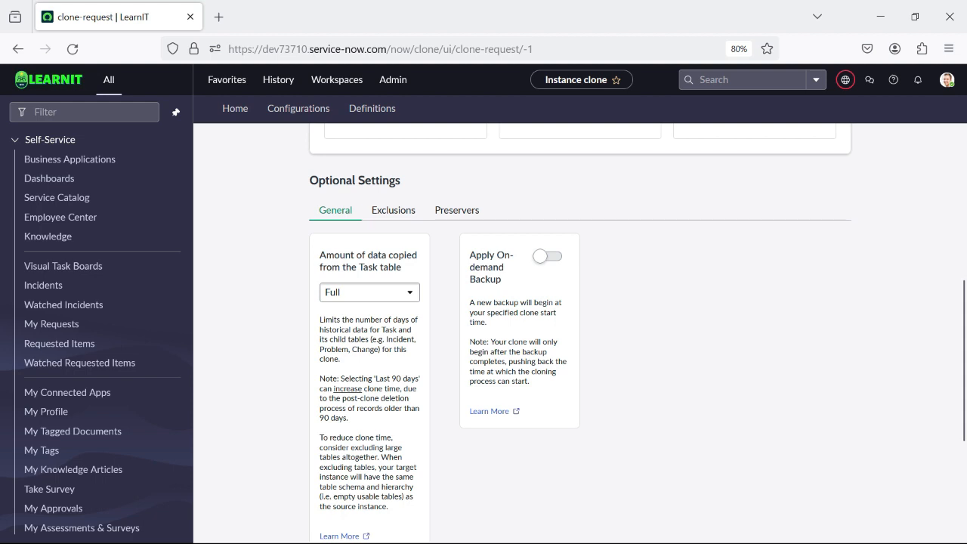
{"action": "left_click", "coordinate": [369, 292]}
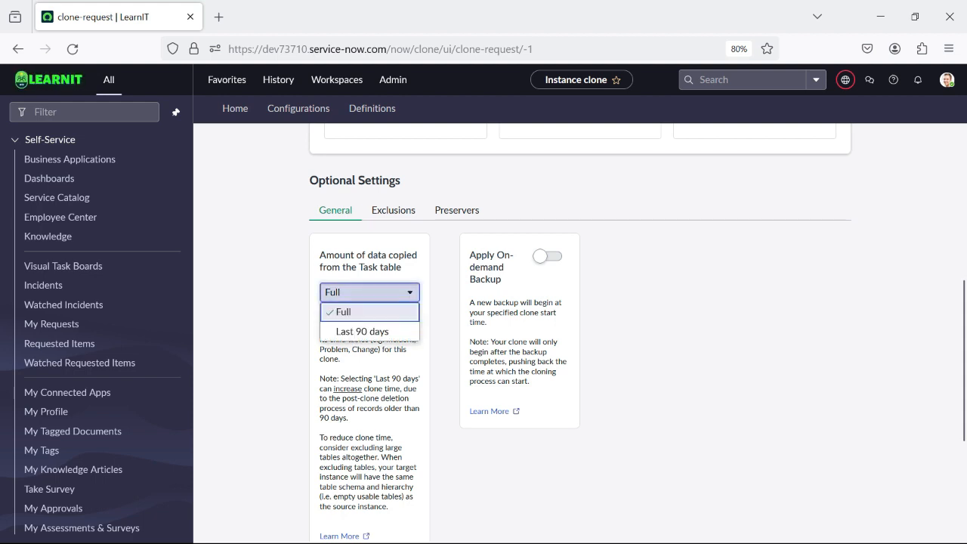
{"action": "left_click", "coordinate": [369, 293]}
{"action": "left_click", "coordinate": [369, 292]}
{"action": "left_click", "coordinate": [665, 317]}
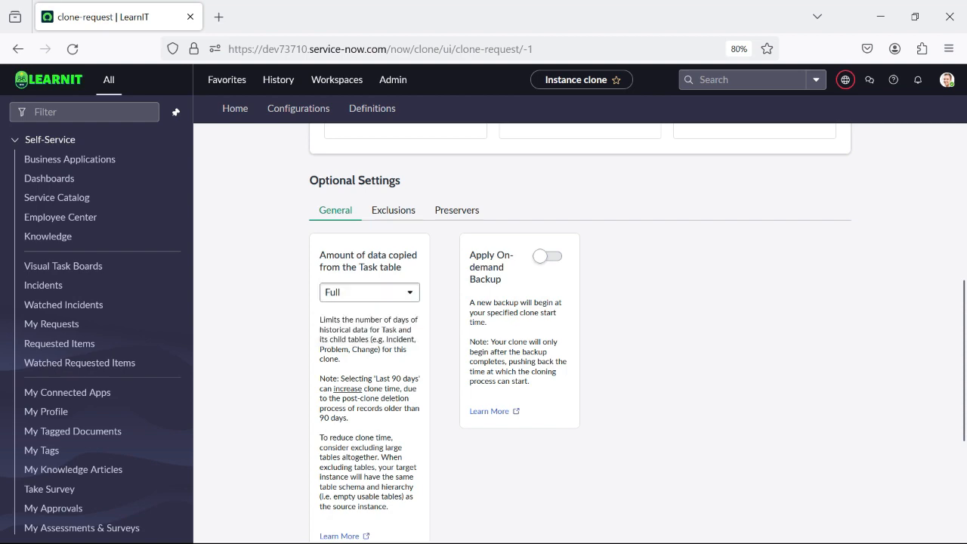
Examine the Clone Frequency setting and the rest of the General optional settings, leaving the frequency at None.
{"action": "scroll", "coordinate": [664, 317], "scroll_direction": "down", "scroll_amount": 4}
{"action": "scroll", "coordinate": [579, 332], "scroll_direction": "up", "scroll_amount": 1}
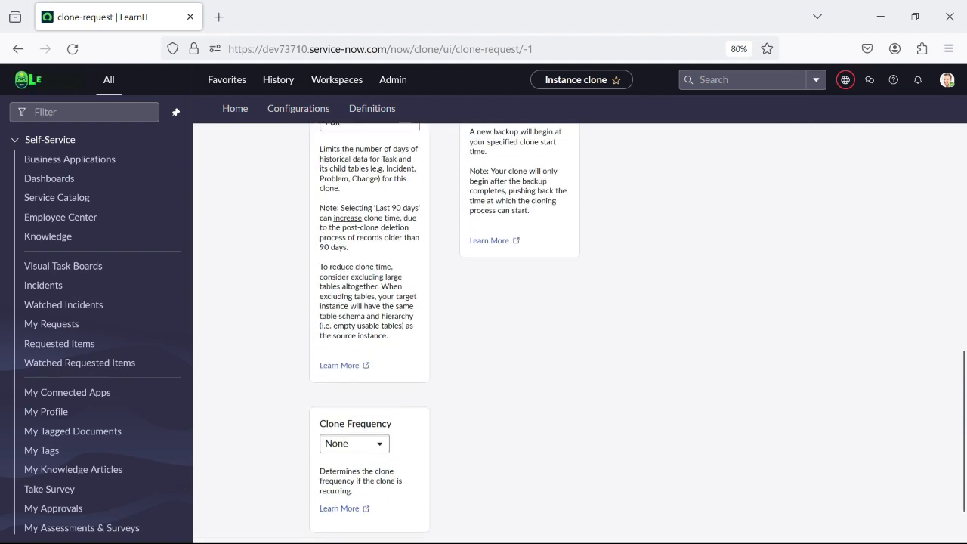
{"action": "left_click", "coordinate": [355, 444]}
{"action": "scroll", "coordinate": [354, 444], "scroll_direction": "down", "scroll_amount": 1}
{"action": "left_click", "coordinate": [354, 411]}
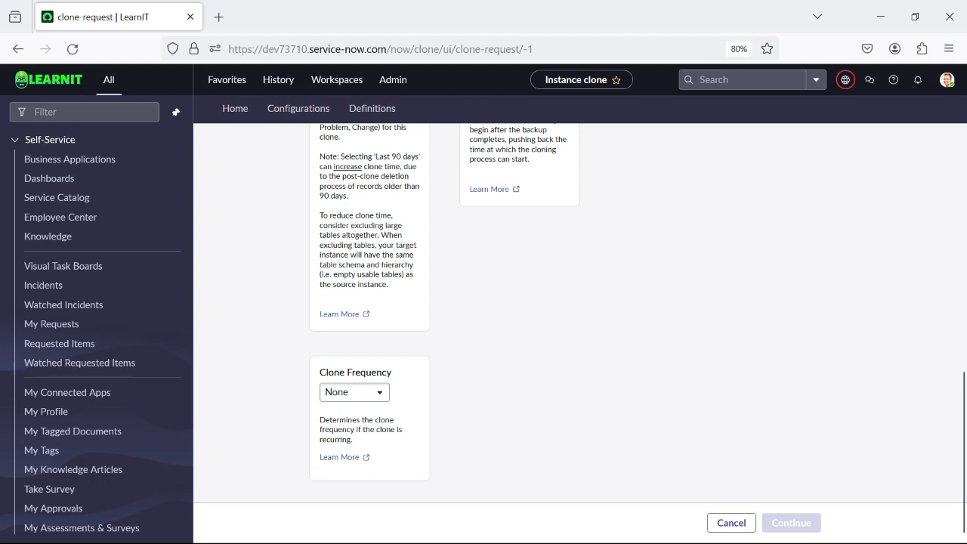
{"action": "scroll", "coordinate": [580, 332], "scroll_direction": "up", "scroll_amount": 6}
{"action": "scroll", "coordinate": [579, 332], "scroll_direction": "down", "scroll_amount": 3}
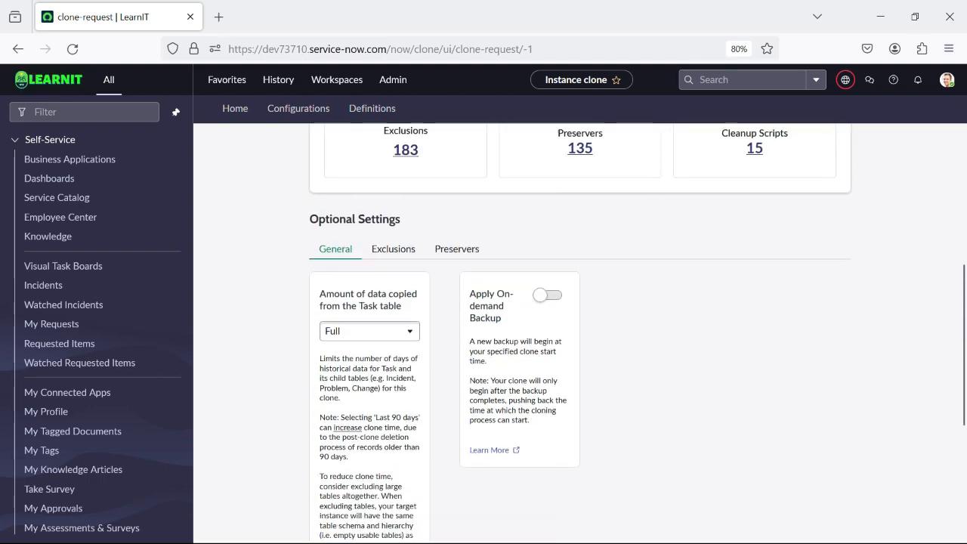
{"action": "scroll", "coordinate": [580, 332], "scroll_direction": "down", "scroll_amount": 3}
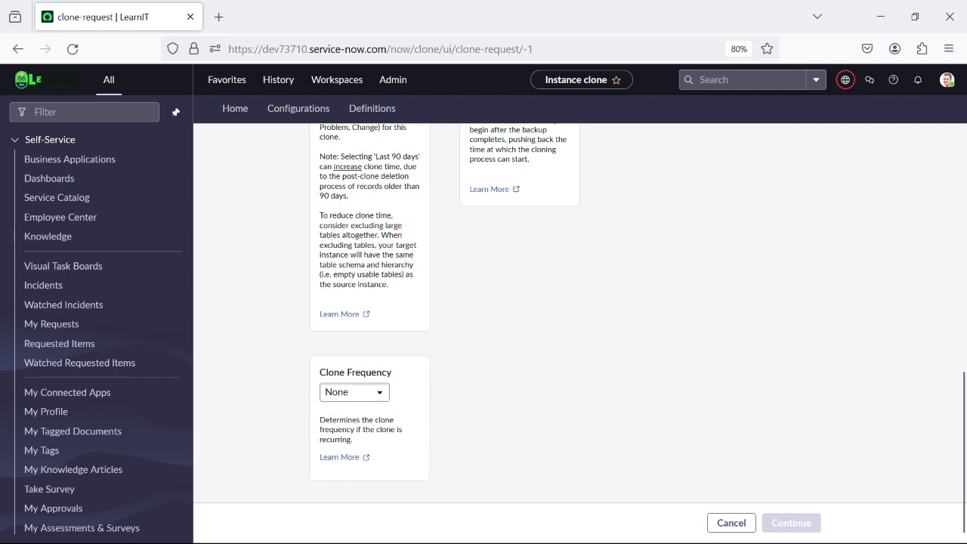
{"action": "scroll", "coordinate": [580, 332], "scroll_direction": "up", "scroll_amount": 5}
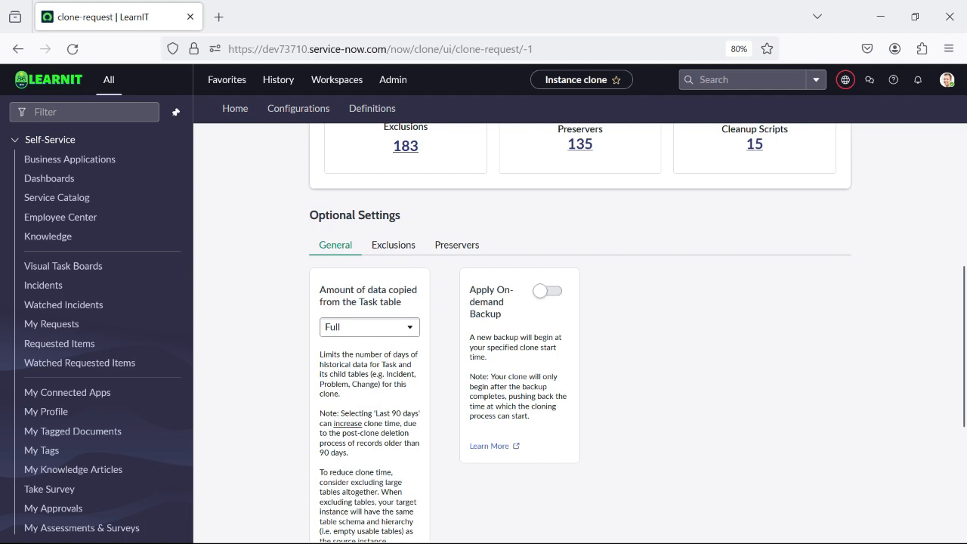
Review the Exclusions optional settings for Exclusion list tables and for audit and log data.
{"action": "left_click", "coordinate": [393, 245]}
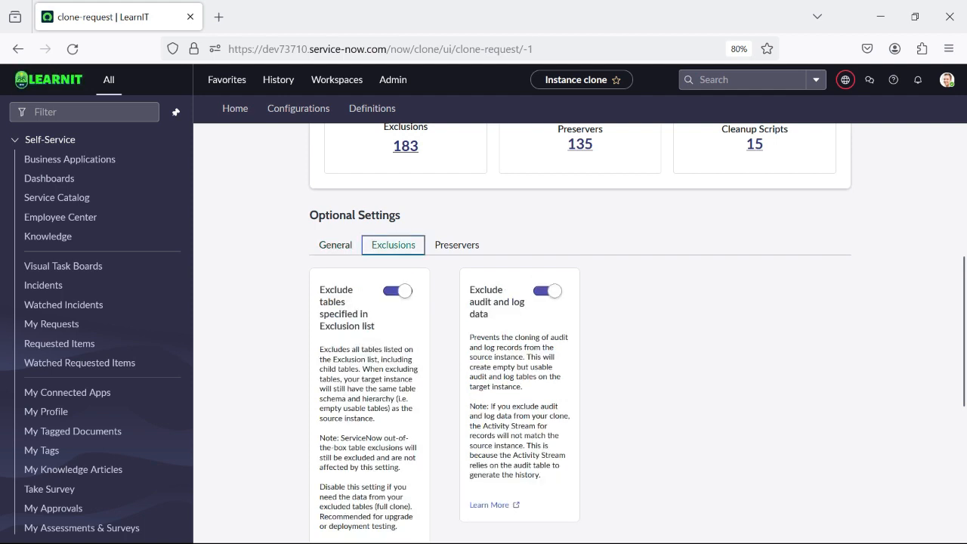
{"action": "scroll", "coordinate": [580, 333], "scroll_direction": "down", "scroll_amount": 1}
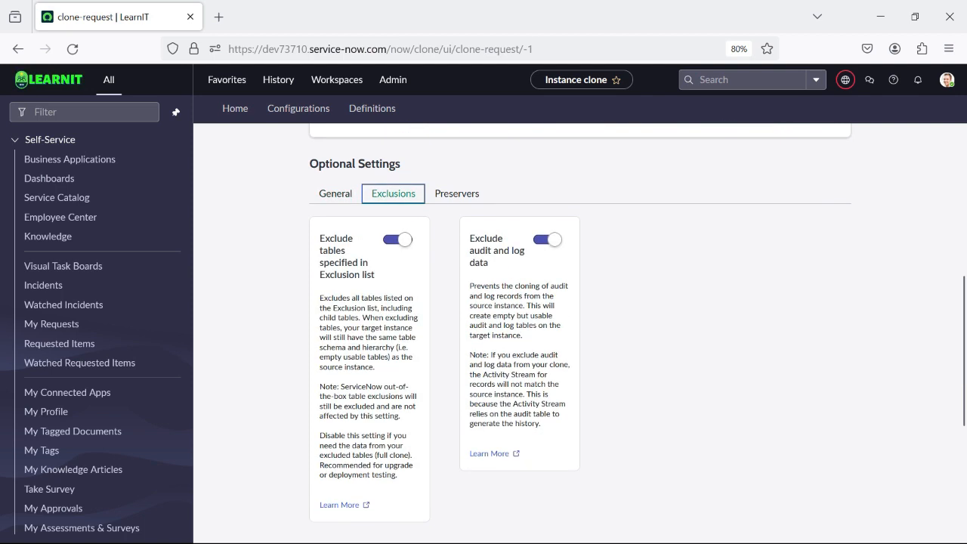
{"action": "scroll", "coordinate": [580, 332], "scroll_direction": "up", "scroll_amount": 3}
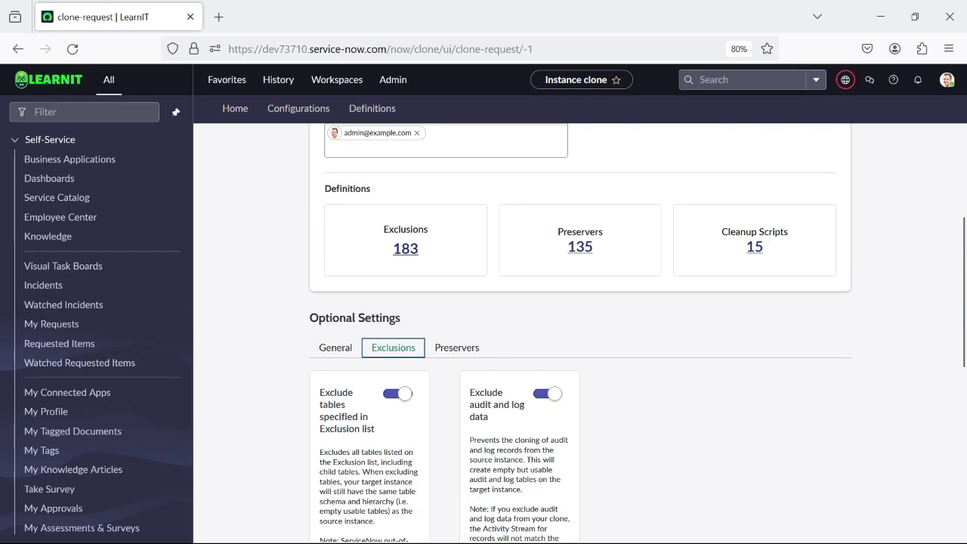
Review the Preservers optional settings and check the choices for days of in-progress global update sets, keeping None.
{"action": "left_click", "coordinate": [457, 348]}
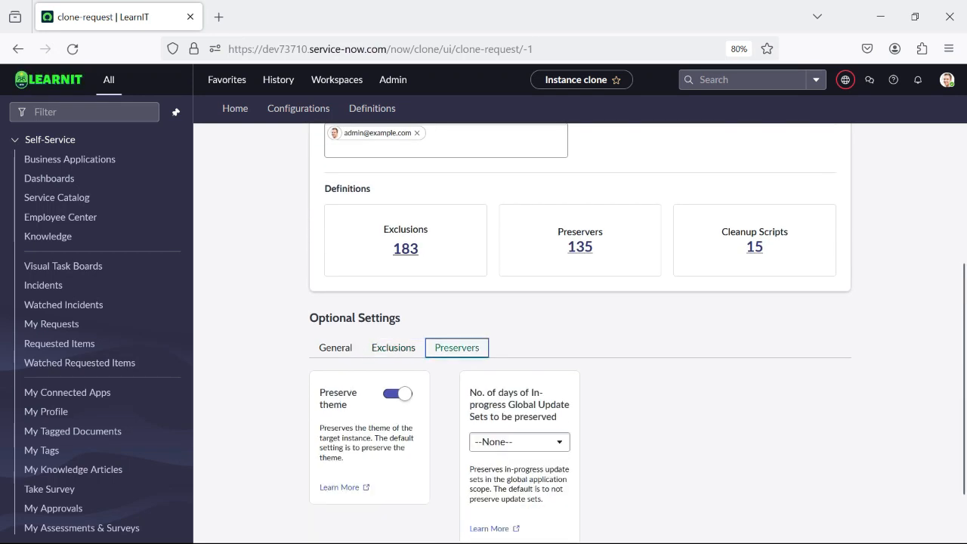
{"action": "scroll", "coordinate": [580, 333], "scroll_direction": "down", "scroll_amount": 1}
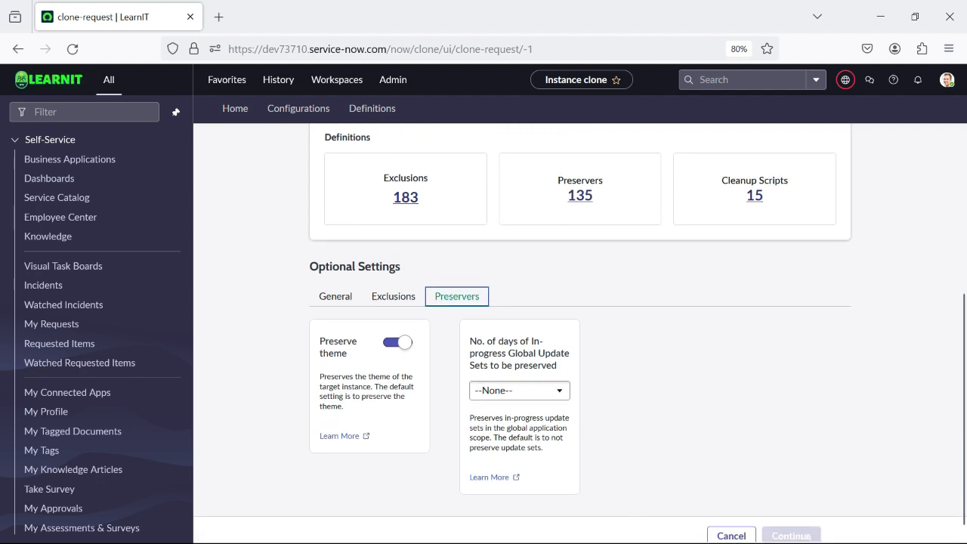
{"action": "left_click", "coordinate": [520, 390]}
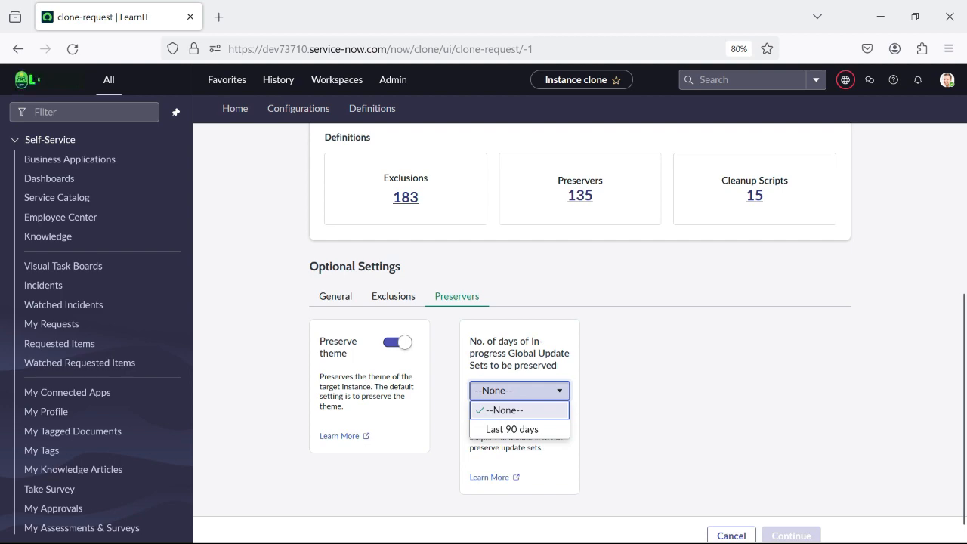
{"action": "key", "text": "Escape"}
{"action": "scroll", "coordinate": [580, 325], "scroll_direction": "up", "scroll_amount": 4}
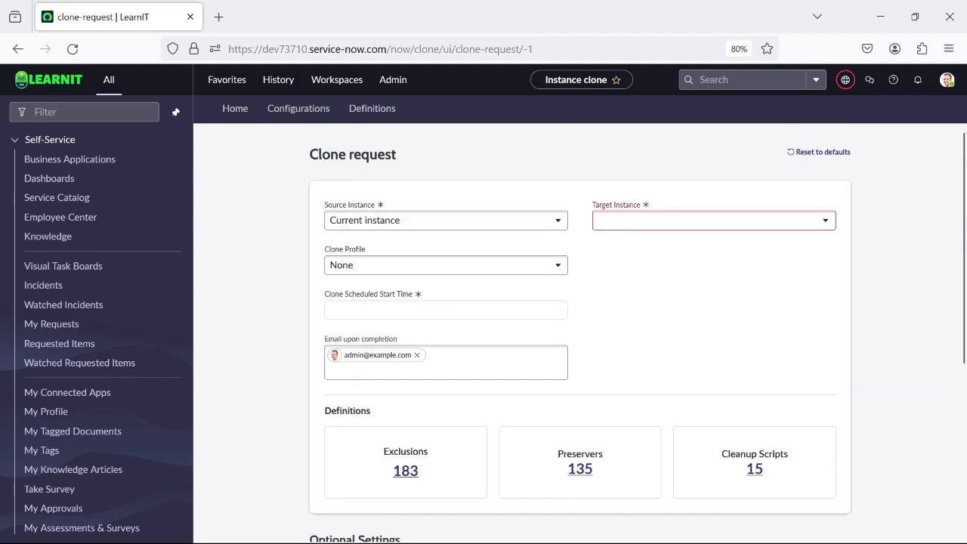
{"action": "scroll", "coordinate": [581, 325], "scroll_direction": "down", "scroll_amount": 4}
{"action": "scroll", "coordinate": [580, 324], "scroll_direction": "up", "scroll_amount": 4}
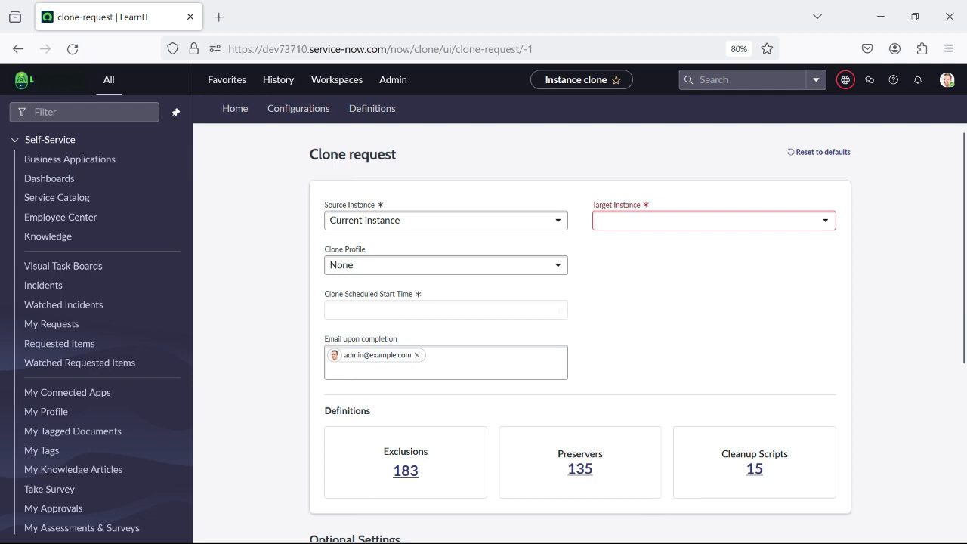
Open the clone Configurations and view the lists of clone instances and clone profiles.
{"action": "left_click", "coordinate": [298, 108]}
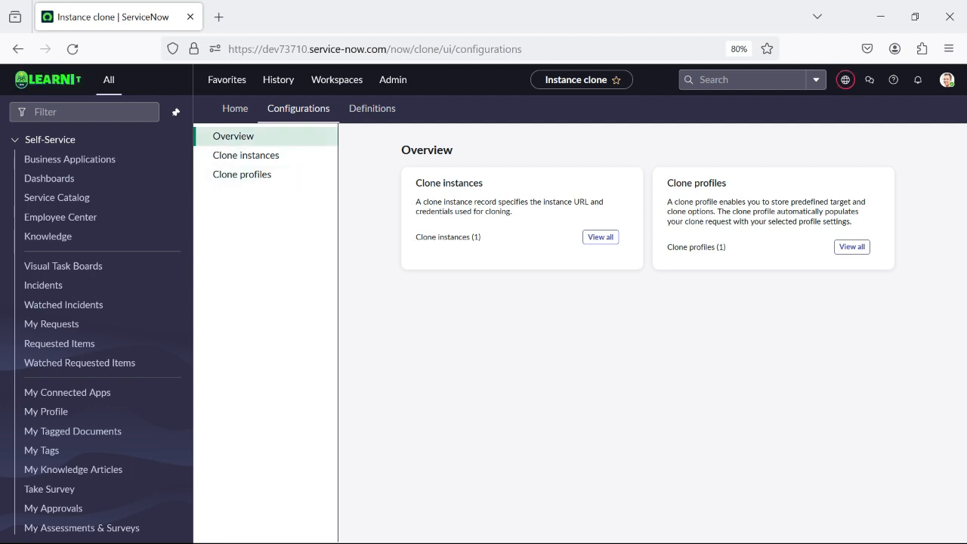
{"action": "left_click", "coordinate": [245, 156]}
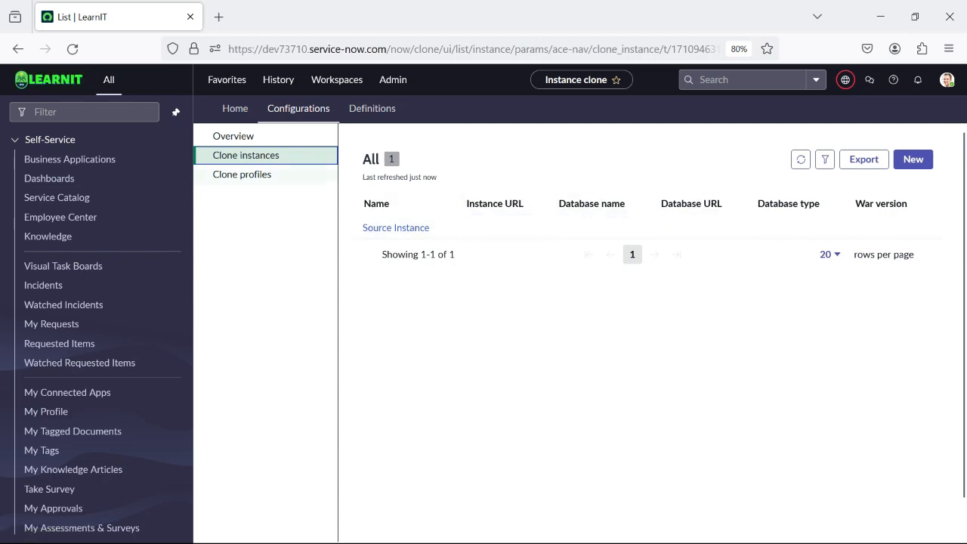
{"action": "left_click", "coordinate": [241, 175]}
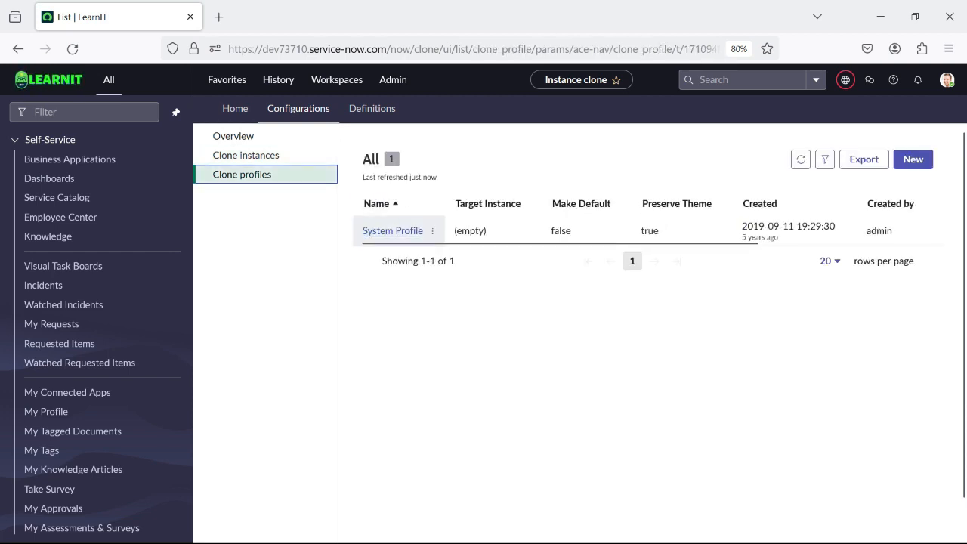
{"action": "left_click", "coordinate": [246, 156]}
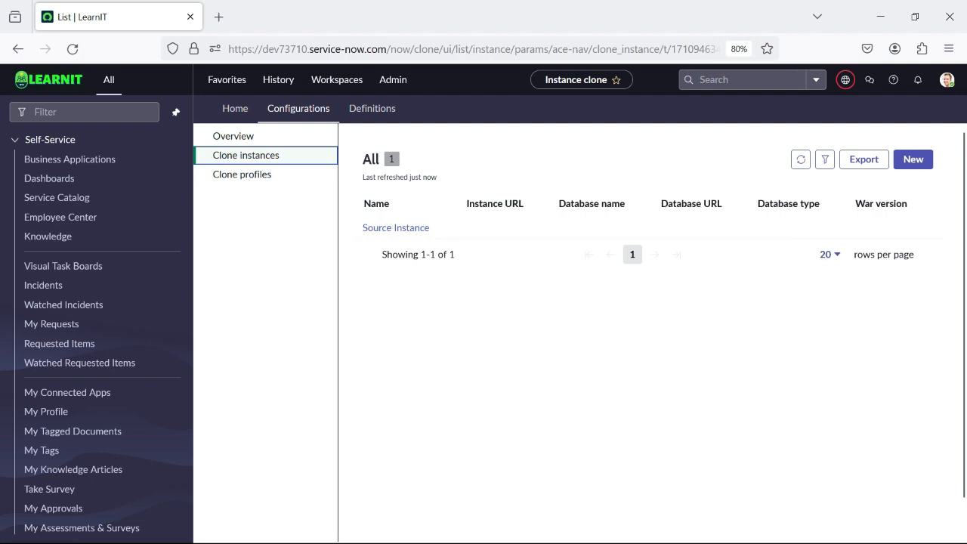
{"action": "left_click", "coordinate": [241, 175]}
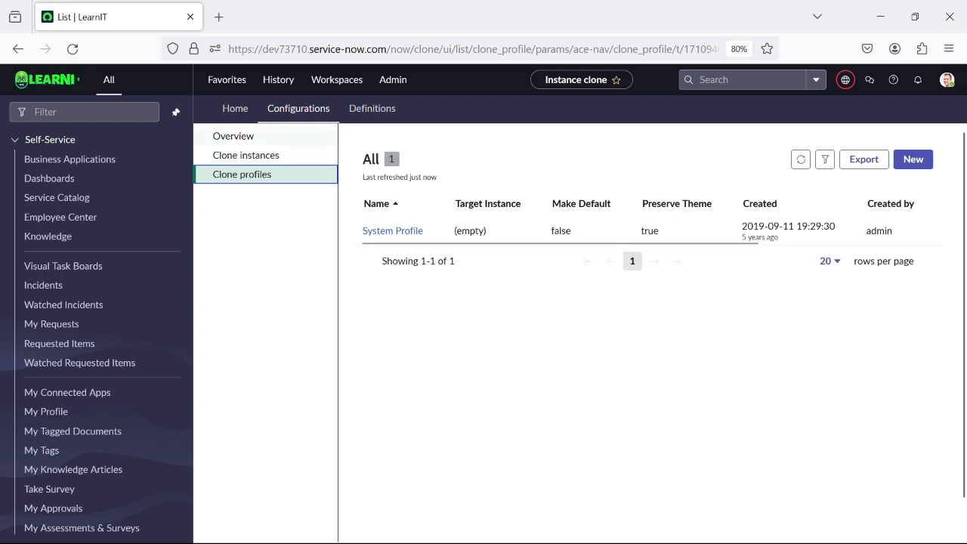
Open the clone Definitions overview and look through the full list of Exclusions tables.
{"action": "left_click", "coordinate": [372, 109]}
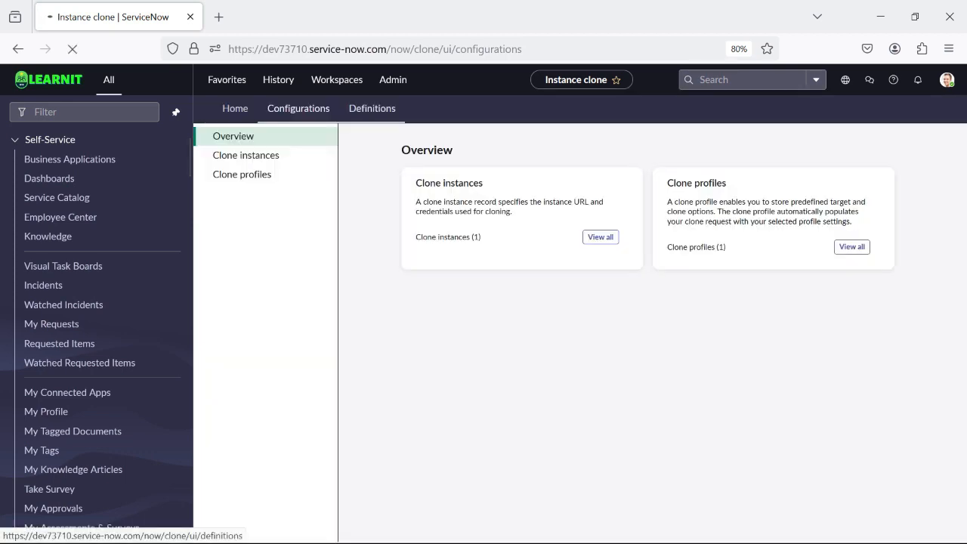
{"action": "left_click", "coordinate": [372, 109]}
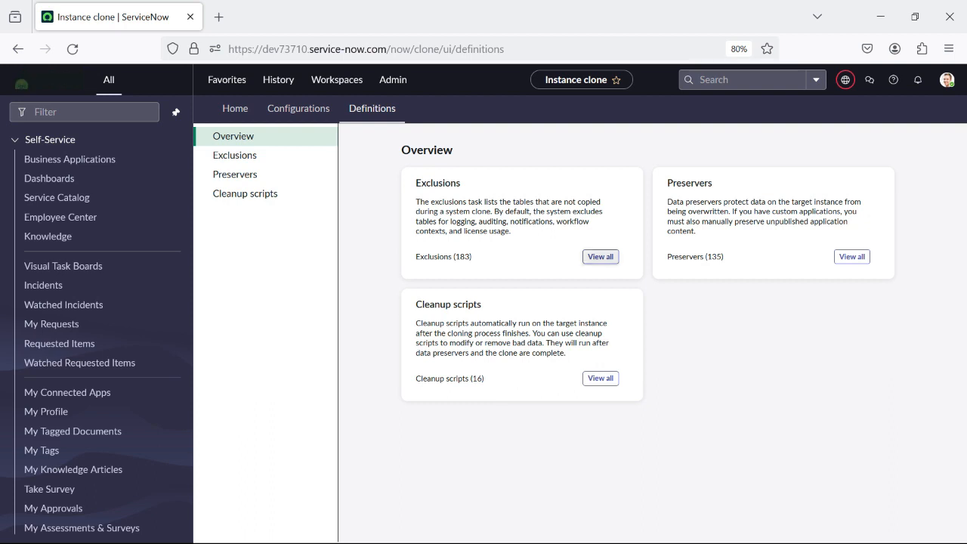
{"action": "left_click", "coordinate": [600, 257]}
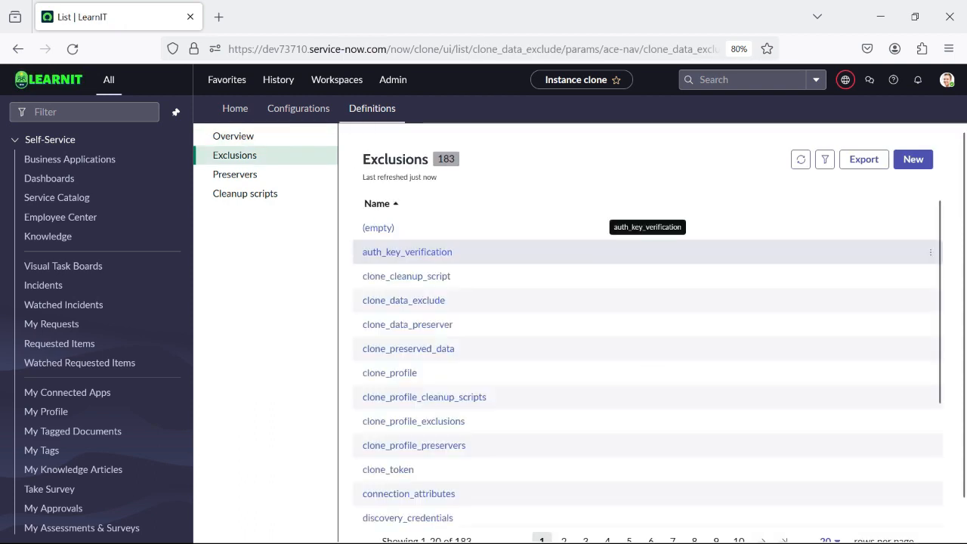
{"action": "scroll", "coordinate": [647, 363], "scroll_direction": "down", "scroll_amount": 3}
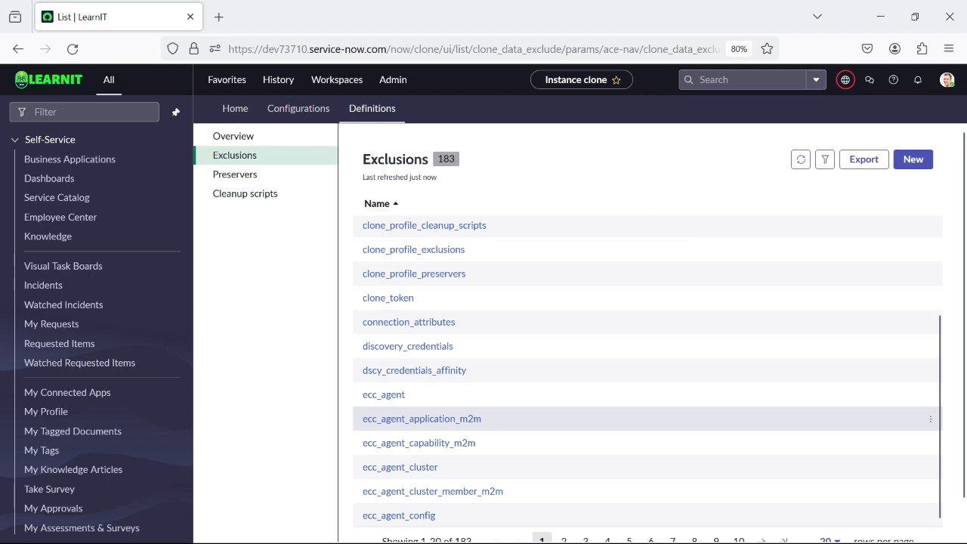
{"action": "scroll", "coordinate": [647, 419], "scroll_direction": "up", "scroll_amount": 3}
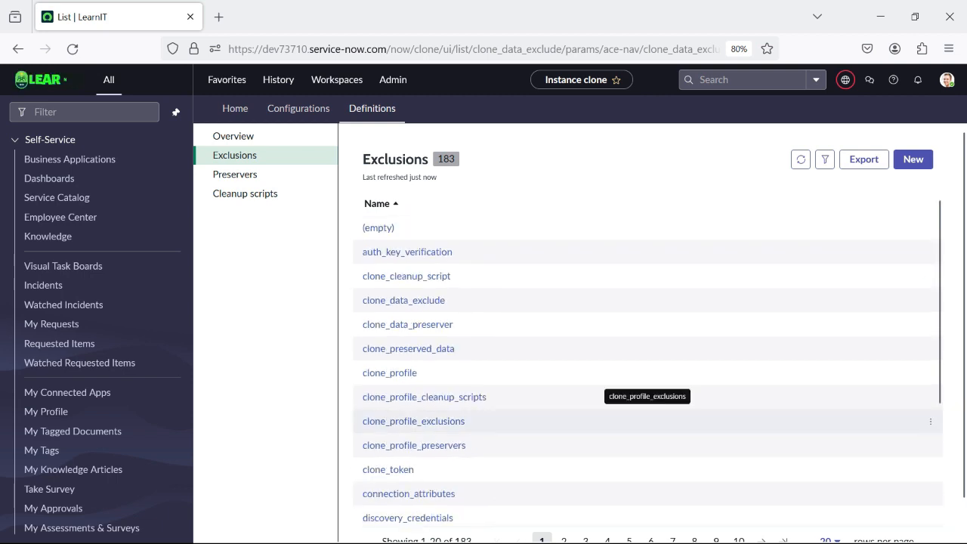
{"action": "scroll", "coordinate": [648, 419], "scroll_direction": "down", "scroll_amount": 3}
{"action": "scroll", "coordinate": [647, 419], "scroll_direction": "up", "scroll_amount": 3}
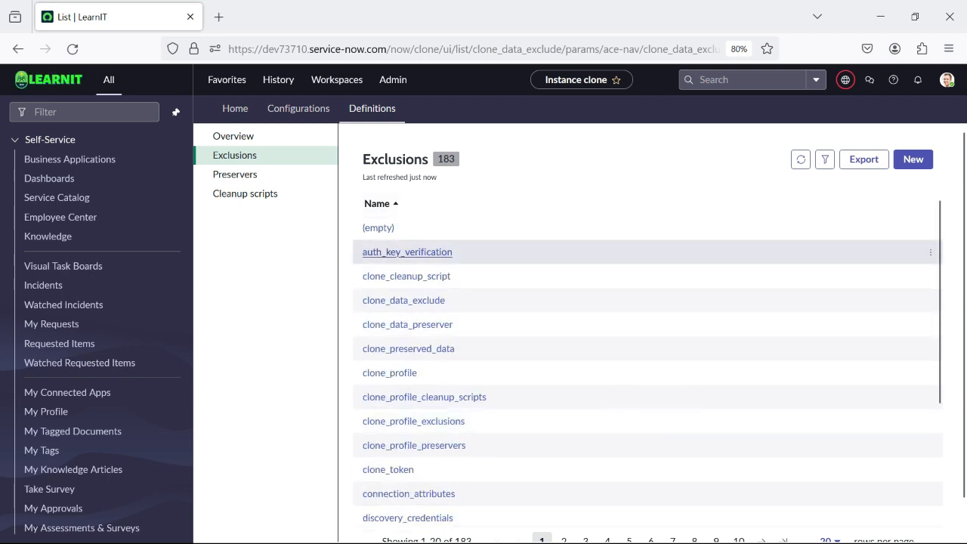
View the clone definition lists of Preservers and Cleanup scripts, looking through the entries of each.
{"action": "left_click", "coordinate": [235, 175]}
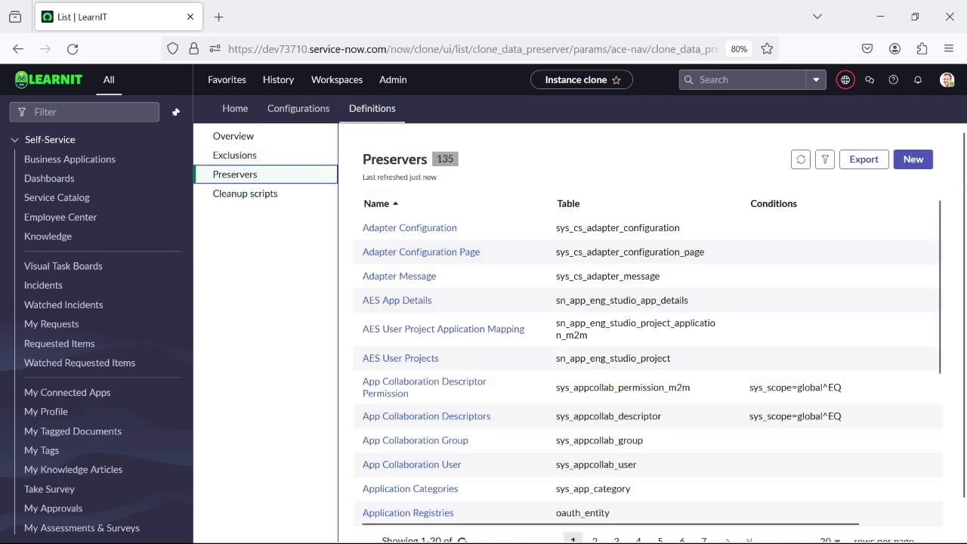
{"action": "scroll", "coordinate": [642, 329], "scroll_direction": "down", "scroll_amount": 3}
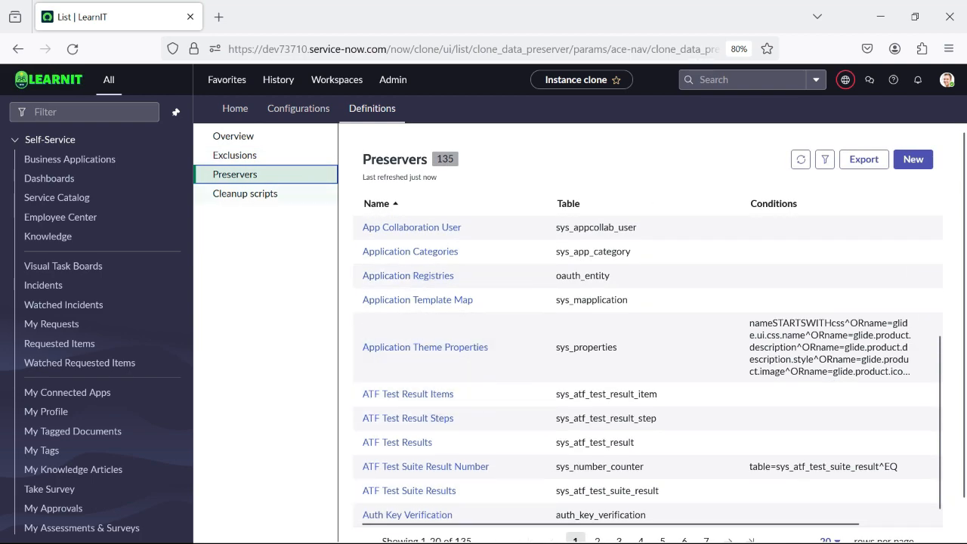
{"action": "left_click", "coordinate": [245, 195]}
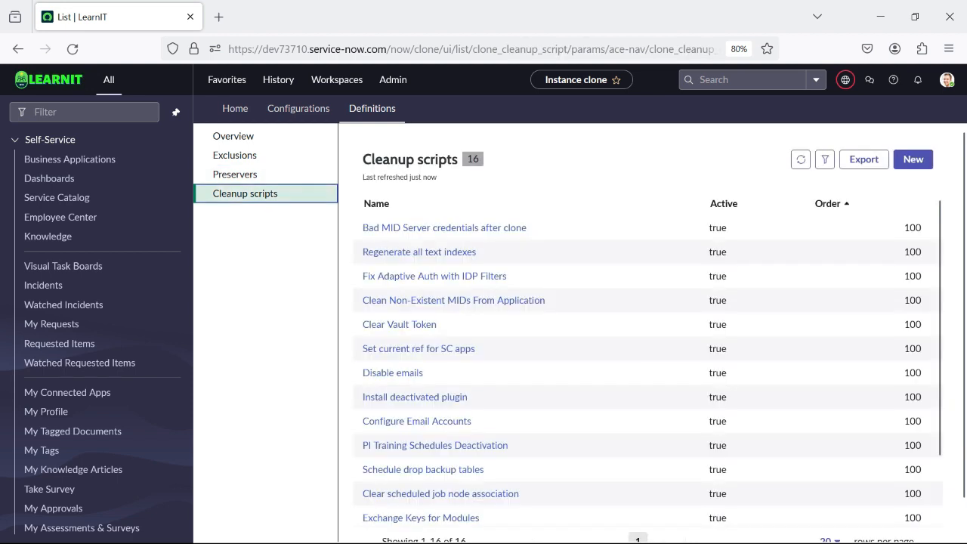
{"action": "scroll", "coordinate": [522, 294], "scroll_direction": "down", "scroll_amount": 2}
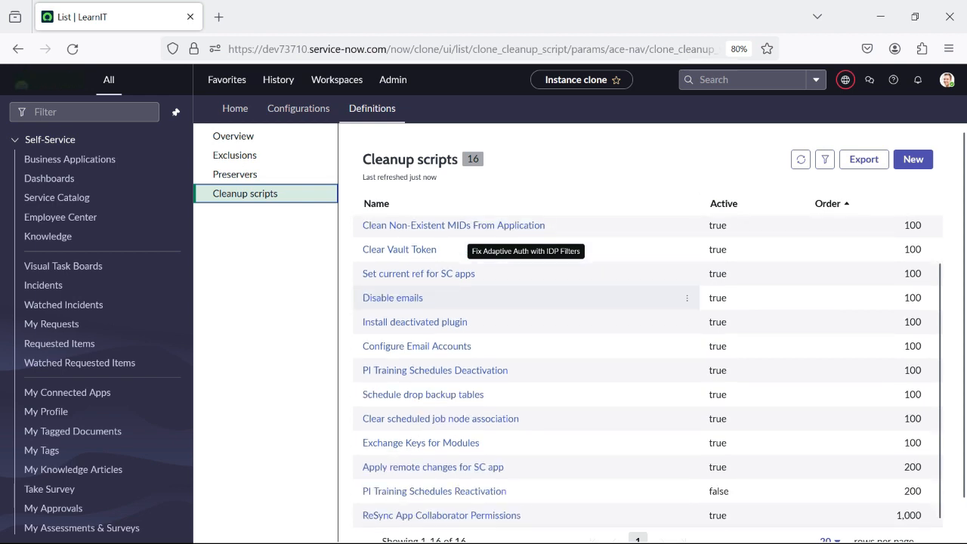
{"action": "scroll", "coordinate": [526, 340], "scroll_direction": "down", "scroll_amount": 1}
{"action": "scroll", "coordinate": [526, 351], "scroll_direction": "up", "scroll_amount": 2}
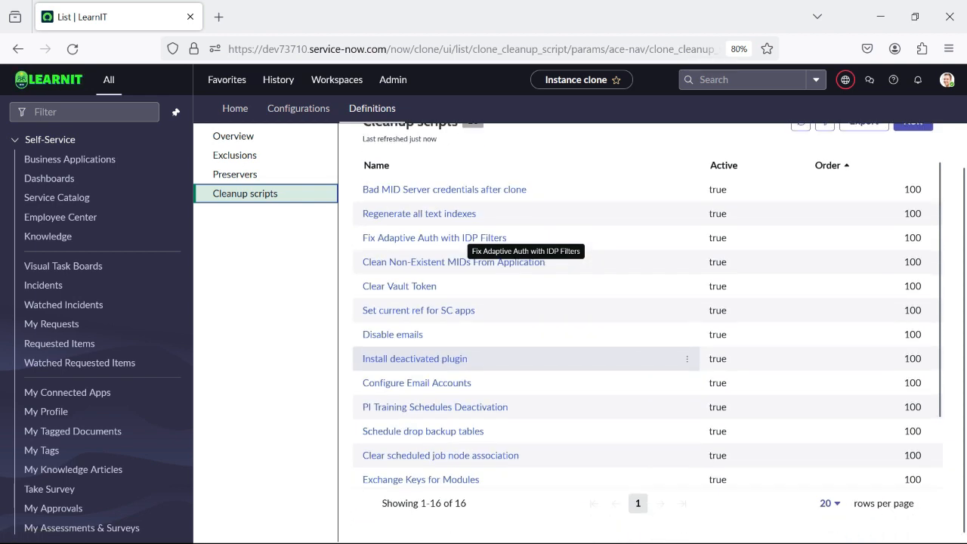
{"action": "scroll", "coordinate": [524, 333], "scroll_direction": "up", "scroll_amount": 1}
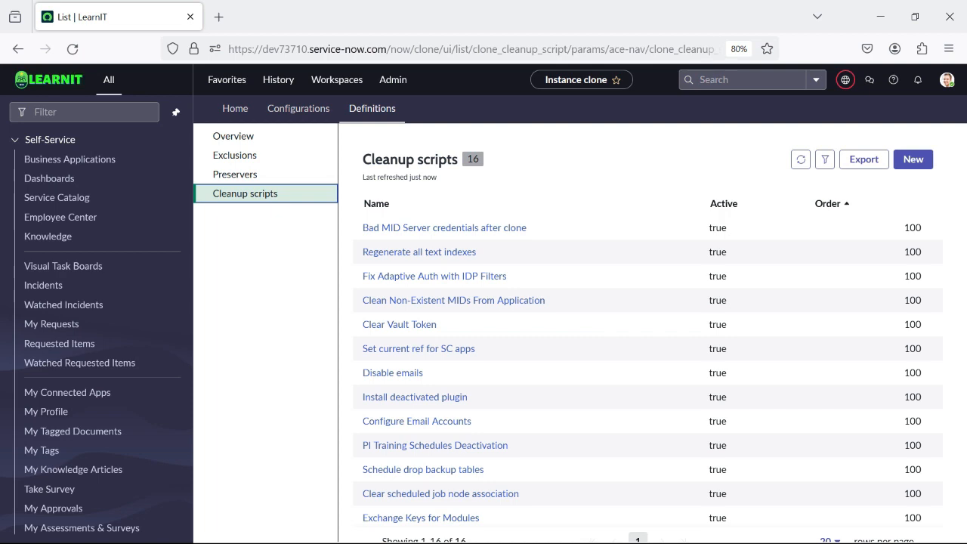
Find My Company Applications by filtering the navigator for "my company" and open the My Test application record.
{"action": "left_click", "coordinate": [84, 112]}
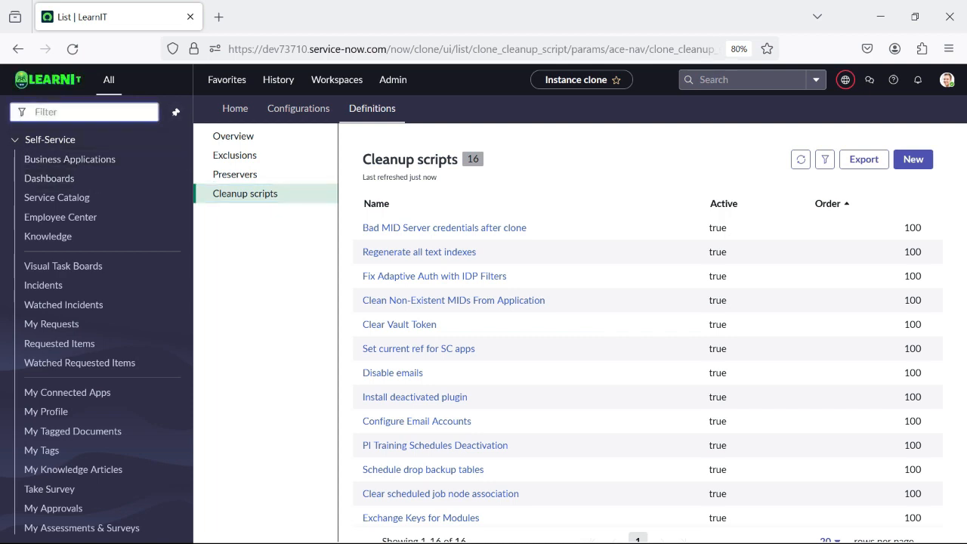
{"action": "type", "text": "my "}
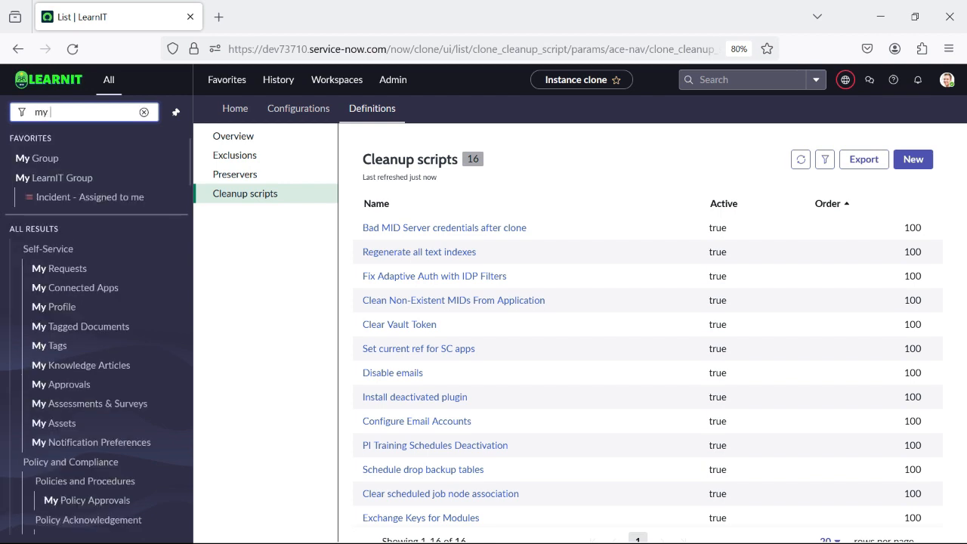
{"action": "type", "text": "company"}
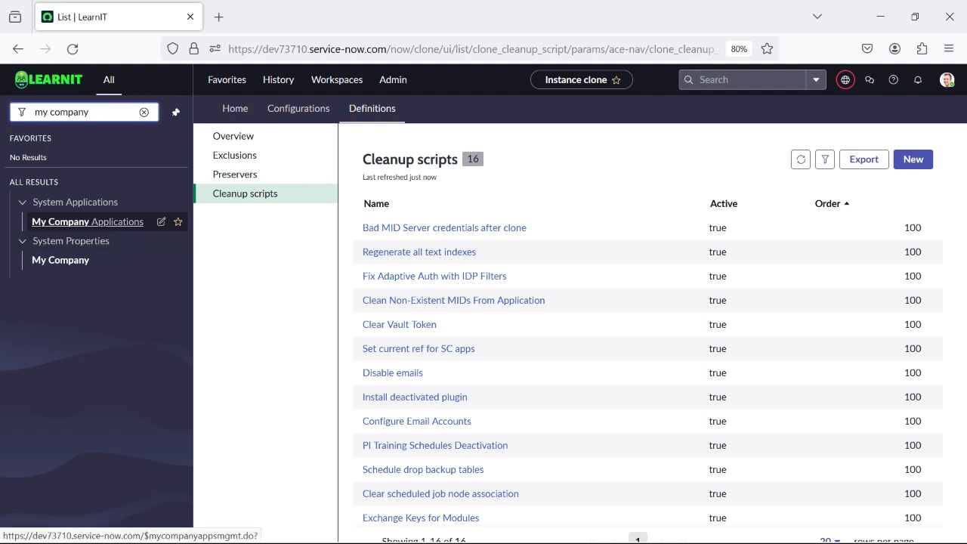
{"action": "left_click", "coordinate": [88, 221]}
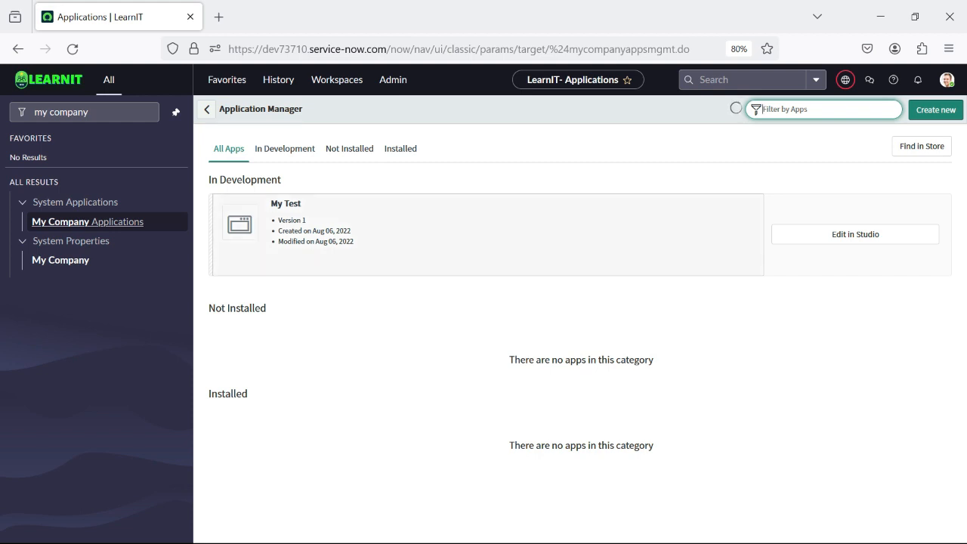
{"action": "left_click", "coordinate": [488, 234]}
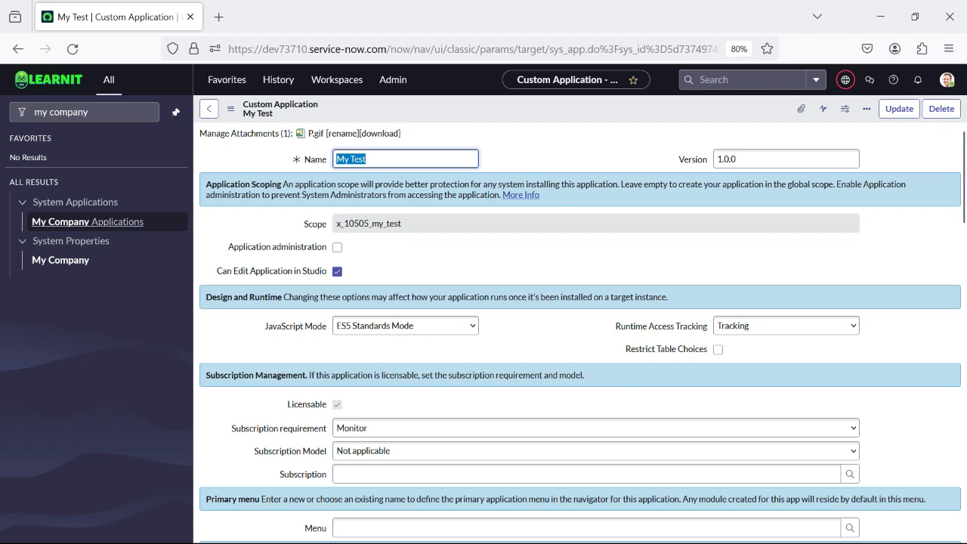
Look through the My Test record, open Manage Developers from its related links and add a developer by name.
{"action": "scroll", "coordinate": [580, 333], "scroll_direction": "down", "scroll_amount": 3}
{"action": "scroll", "coordinate": [581, 332], "scroll_direction": "up", "scroll_amount": 3}
{"action": "scroll", "coordinate": [580, 332], "scroll_direction": "down", "scroll_amount": 4}
{"action": "scroll", "coordinate": [580, 332], "scroll_direction": "up", "scroll_amount": 4}
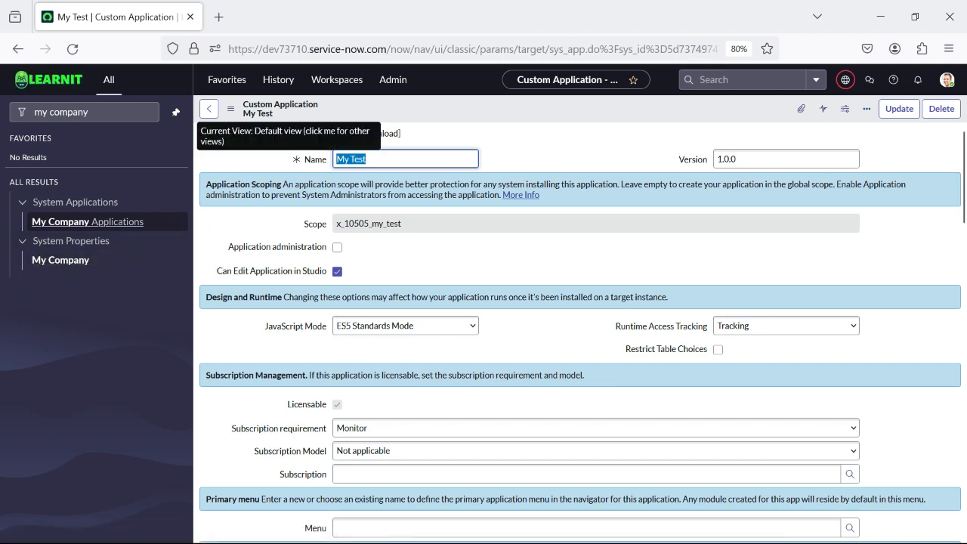
{"action": "scroll", "coordinate": [580, 333], "scroll_direction": "down", "scroll_amount": 4}
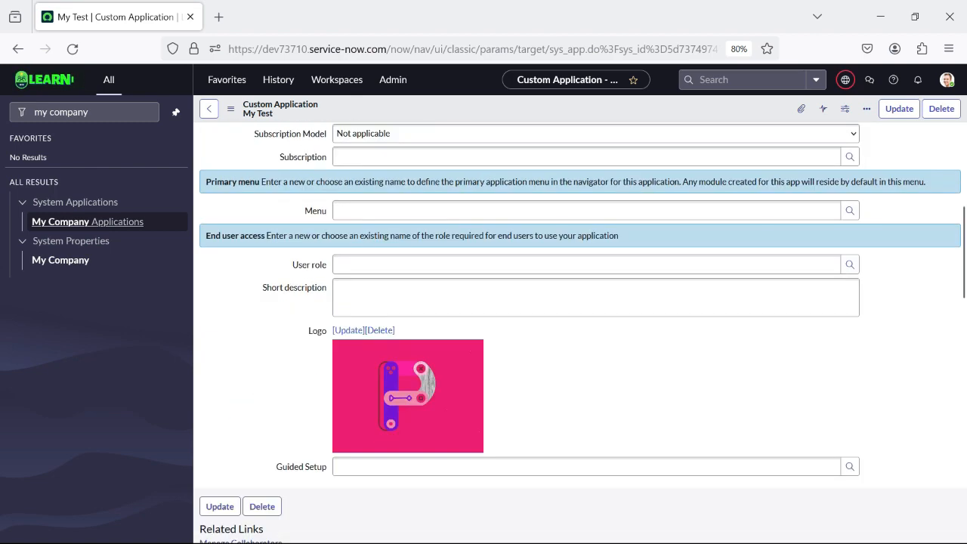
{"action": "scroll", "coordinate": [580, 332], "scroll_direction": "down", "scroll_amount": 5}
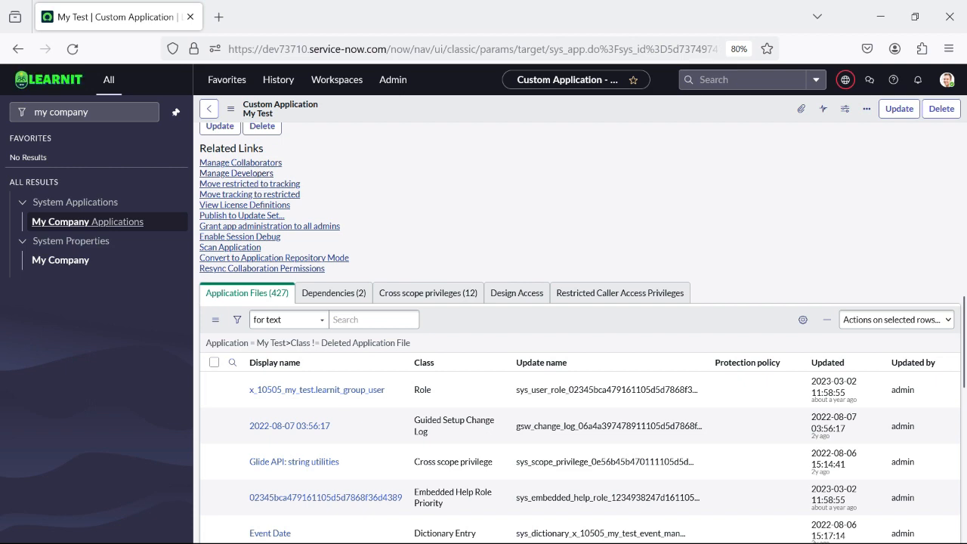
{"action": "left_click", "coordinate": [235, 173]}
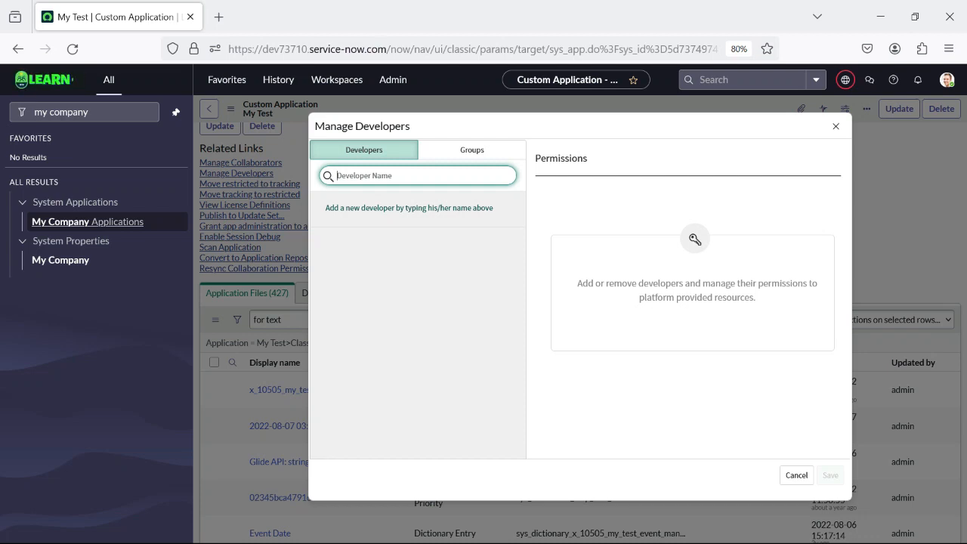
{"action": "type", "text": "abel"}
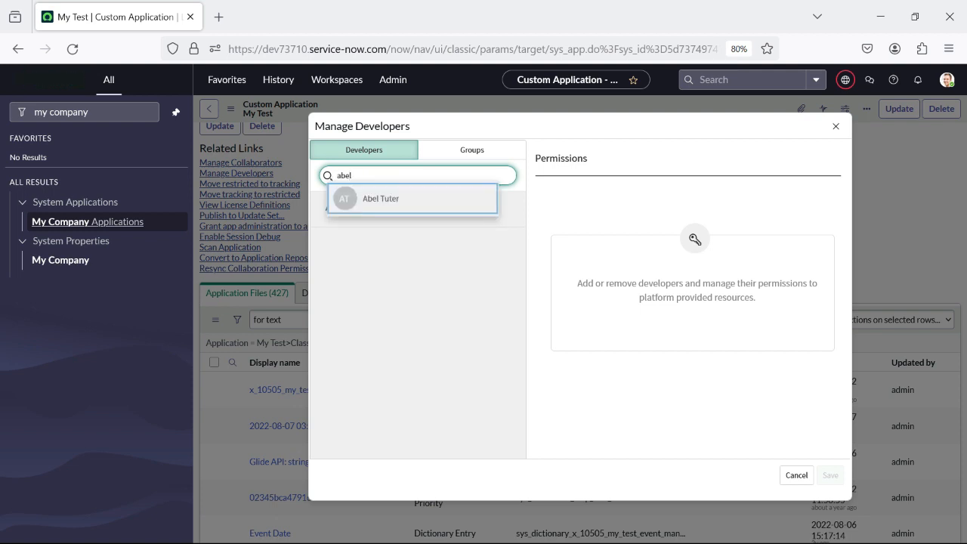
{"action": "key", "text": "Return"}
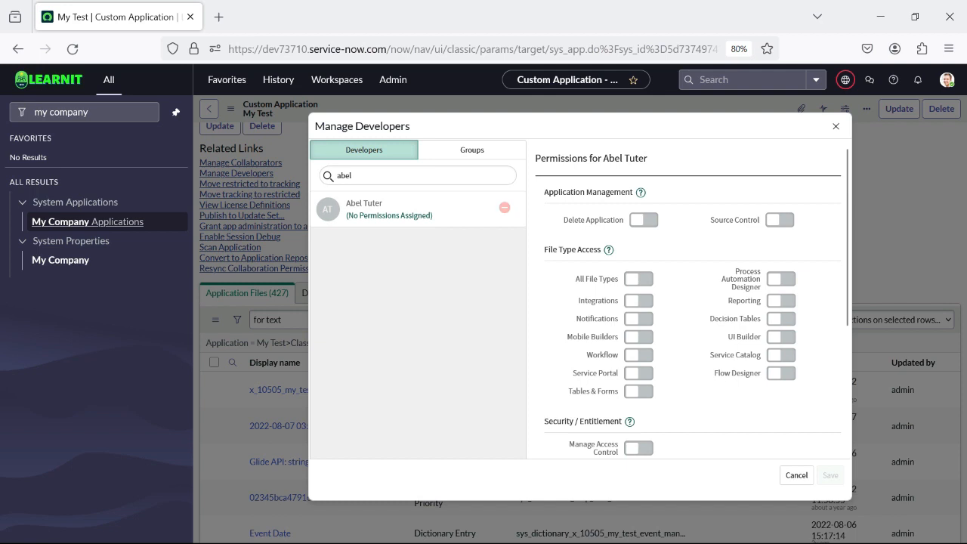
Review the permission categories available for the added developer, from Application Management down to Delegated Admin.
{"action": "mouse_move", "coordinate": [640, 192]}
{"action": "scroll", "coordinate": [687, 303], "scroll_direction": "down", "scroll_amount": 3}
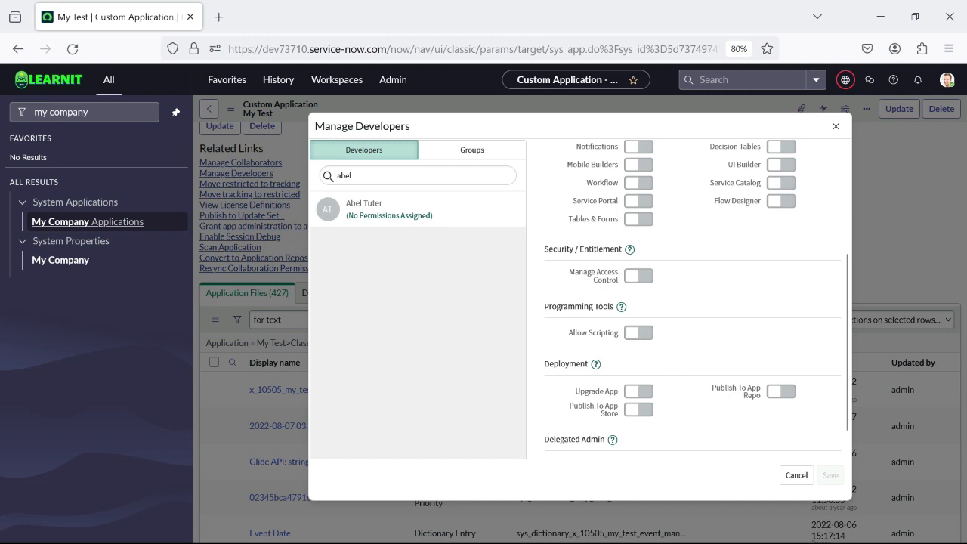
{"action": "scroll", "coordinate": [687, 302], "scroll_direction": "down", "scroll_amount": 1}
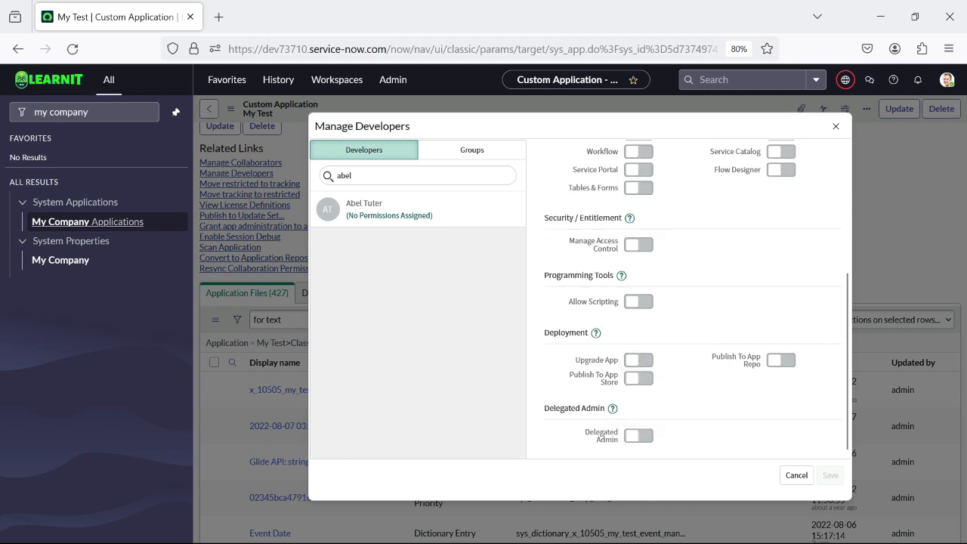
{"action": "scroll", "coordinate": [688, 302], "scroll_direction": "up", "scroll_amount": 5}
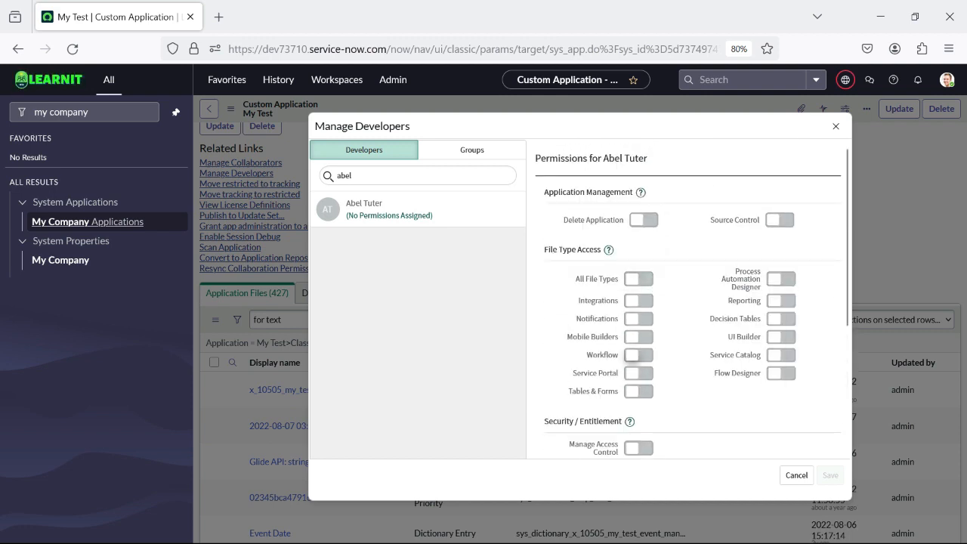
Switch the developer's Allow Scripting permission on and back off.
{"action": "scroll", "coordinate": [687, 302], "scroll_direction": "down", "scroll_amount": 5}
{"action": "left_click", "coordinate": [638, 301]}
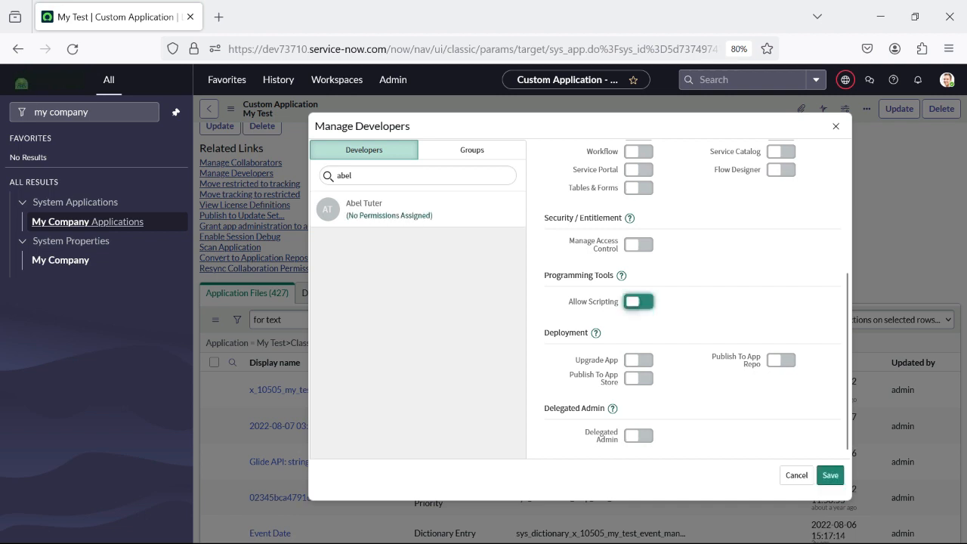
{"action": "left_click", "coordinate": [638, 302]}
{"action": "scroll", "coordinate": [638, 301], "scroll_direction": "up", "scroll_amount": 4}
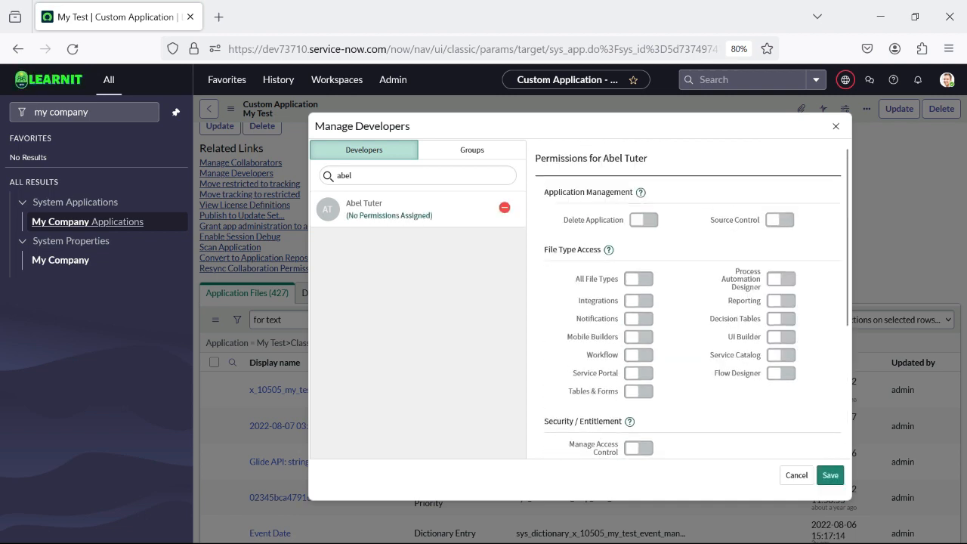
Try the Delegated Admin permission for the developer, check its effect on the other permissions, and turn it off again.
{"action": "scroll", "coordinate": [687, 302], "scroll_direction": "down", "scroll_amount": 6}
{"action": "left_click", "coordinate": [638, 436]}
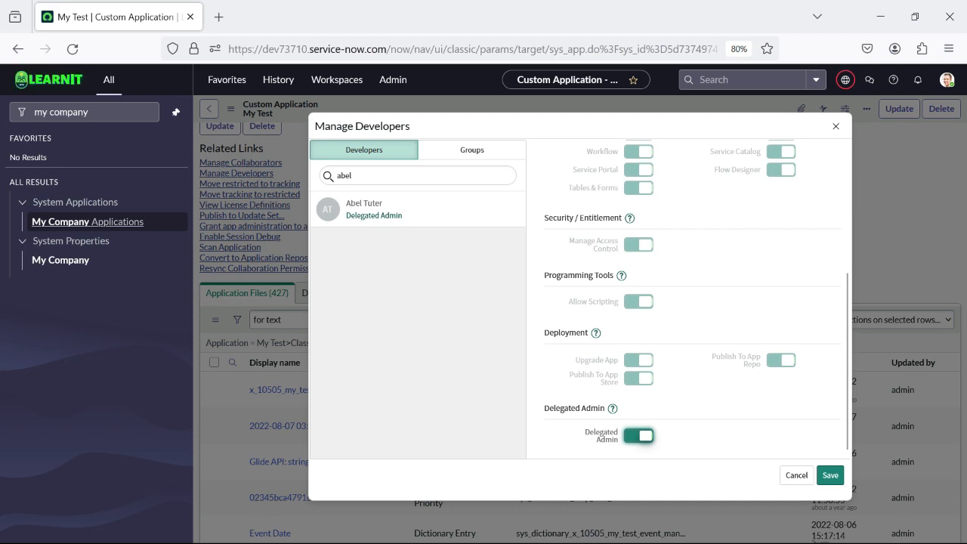
{"action": "scroll", "coordinate": [687, 302], "scroll_direction": "up", "scroll_amount": 6}
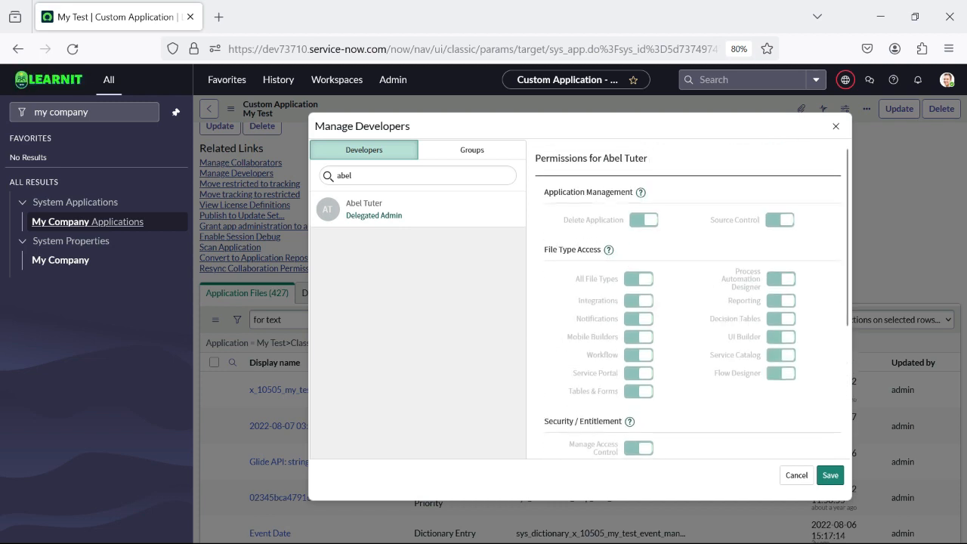
{"action": "scroll", "coordinate": [688, 302], "scroll_direction": "down", "scroll_amount": 4}
{"action": "scroll", "coordinate": [687, 303], "scroll_direction": "up", "scroll_amount": 3}
{"action": "scroll", "coordinate": [687, 302], "scroll_direction": "down", "scroll_amount": 3}
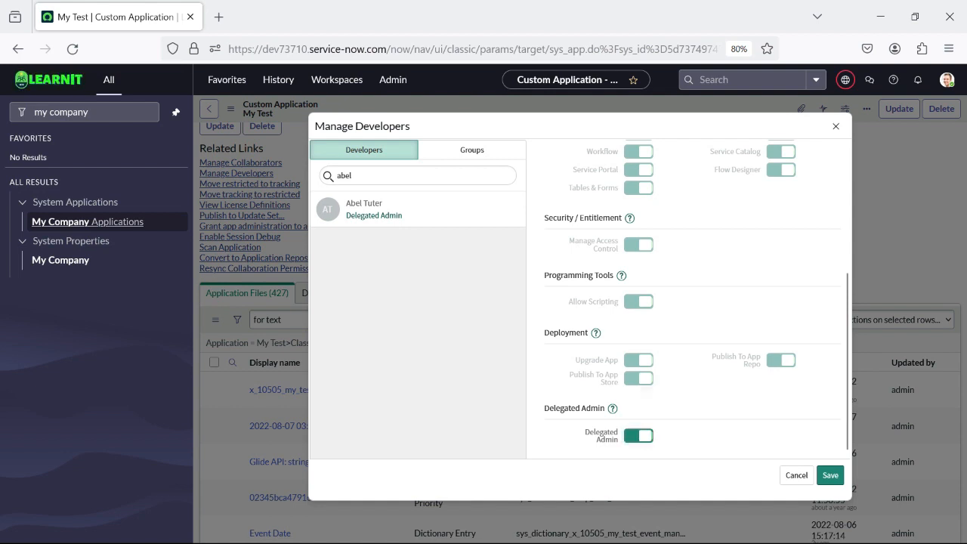
{"action": "key", "text": "space"}
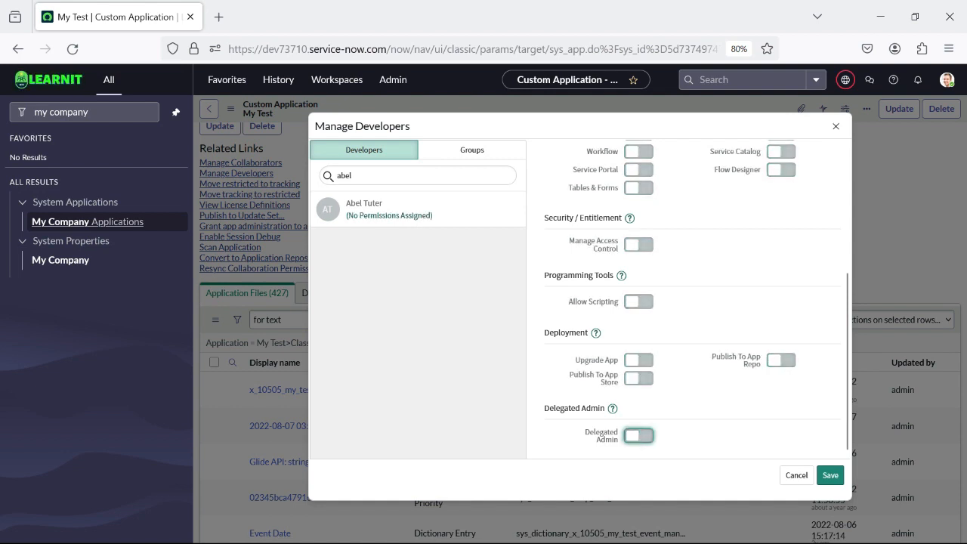
Grant the developer the Integrations and Delete Application permissions.
{"action": "scroll", "coordinate": [687, 302], "scroll_direction": "up", "scroll_amount": 5}
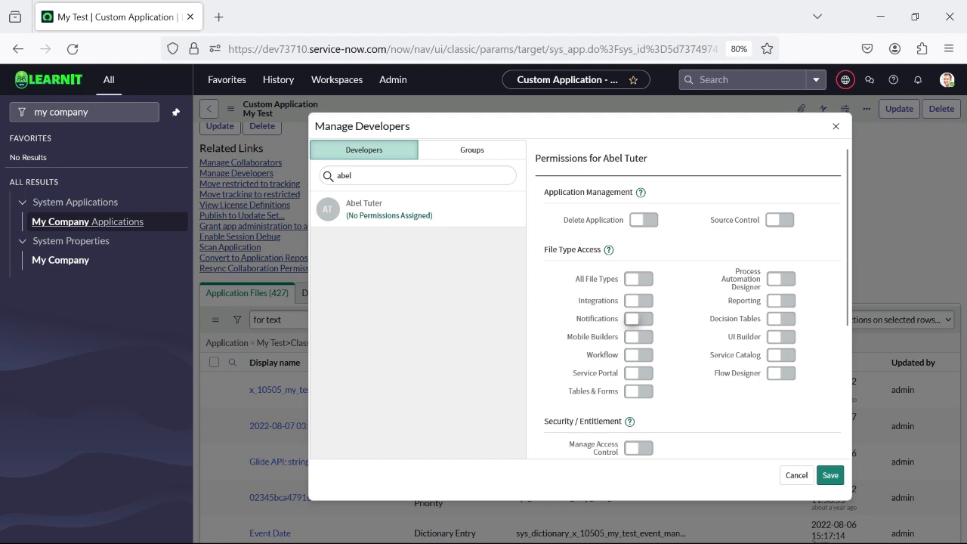
{"action": "key", "text": "shift+Tab"}
{"action": "key", "text": "space"}
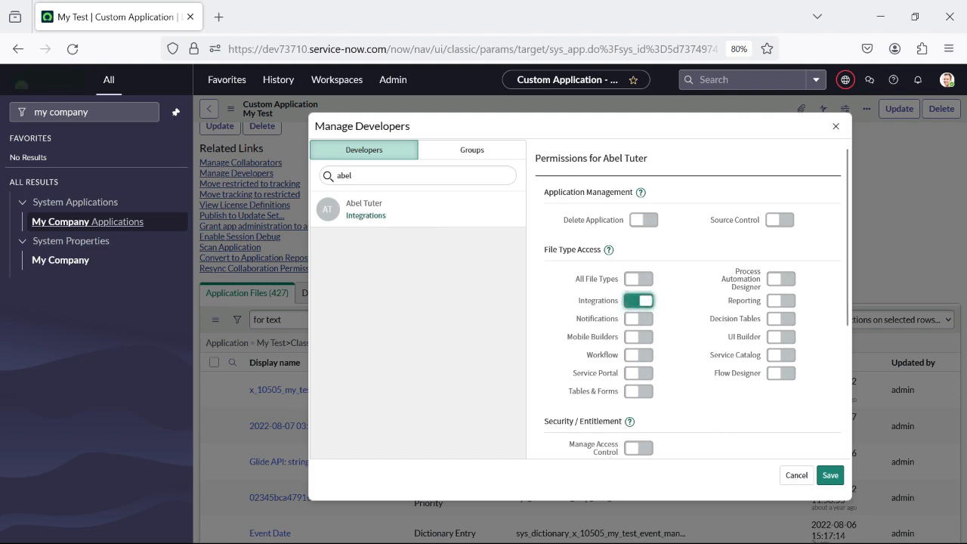
{"action": "left_click", "coordinate": [637, 221]}
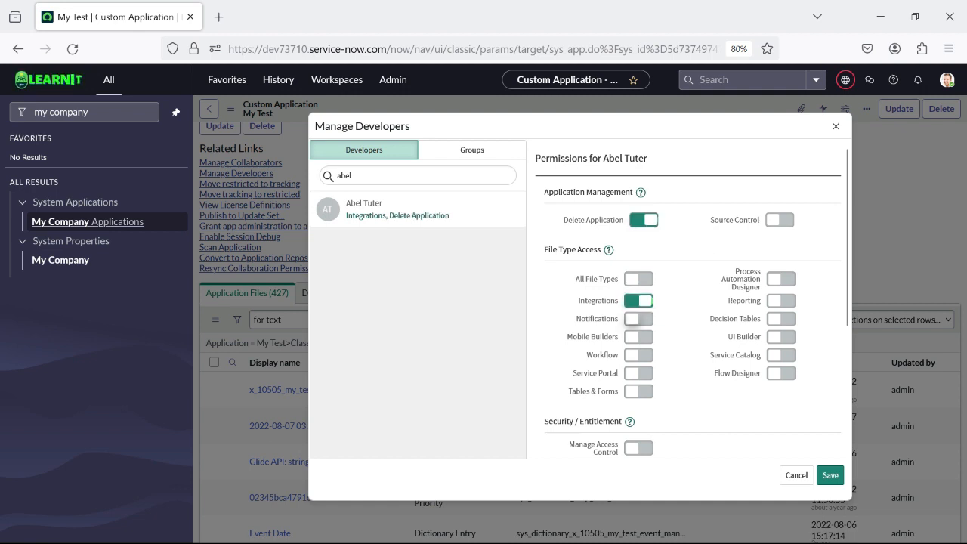
Grant the developer the Notifications, Workflow, Service Portal and Tables & Forms permissions and save the developer settings.
{"action": "key", "text": "space"}
{"action": "key", "text": "Tab"}
{"action": "key", "text": "Tab"}
{"action": "key", "text": "space"}
{"action": "key", "text": "Tab"}
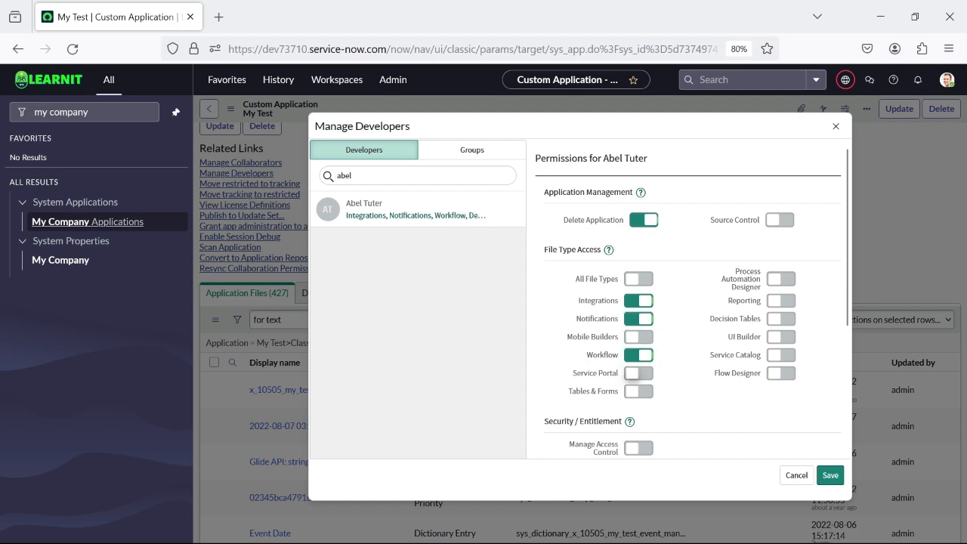
{"action": "key", "text": "space"}
{"action": "key", "text": "Tab"}
{"action": "key", "text": "space"}
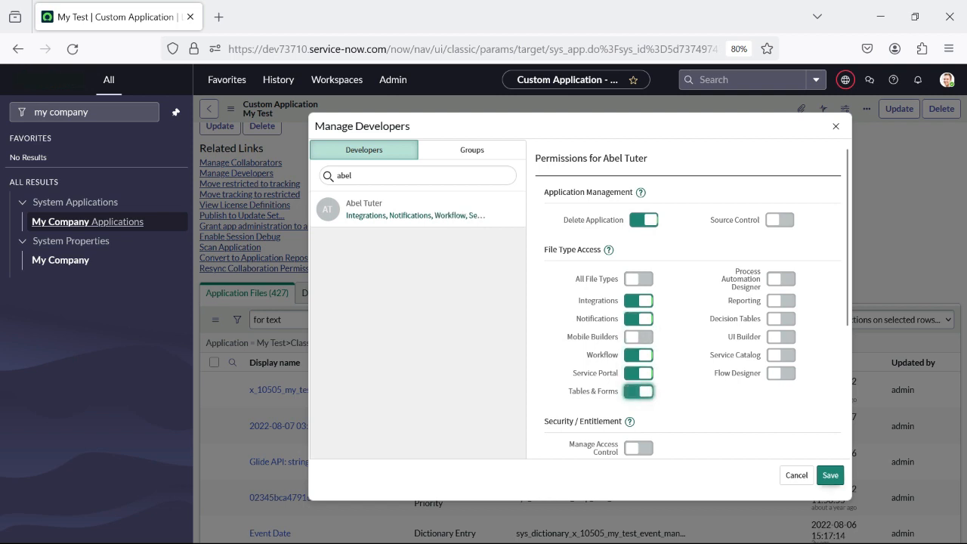
{"action": "left_click", "coordinate": [830, 475]}
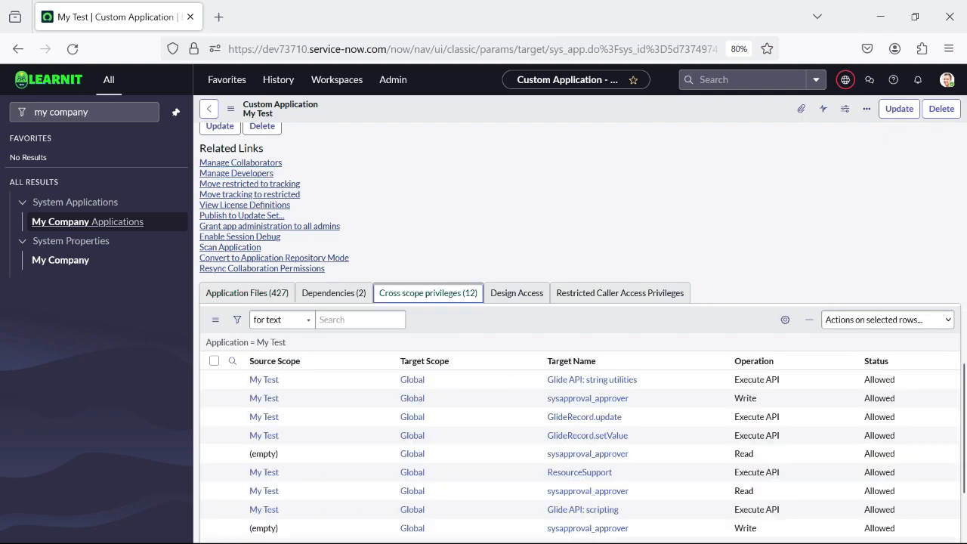
Look through the Cross scope privileges list of the My Test application.
{"action": "scroll", "coordinate": [580, 332], "scroll_direction": "up", "scroll_amount": 2}
{"action": "scroll", "coordinate": [580, 332], "scroll_direction": "down", "scroll_amount": 4}
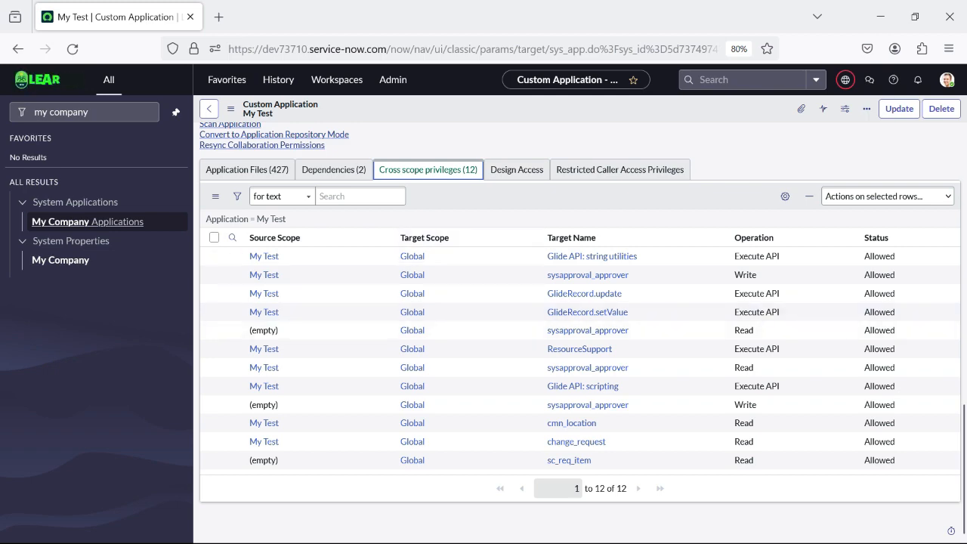
{"action": "scroll", "coordinate": [580, 332], "scroll_direction": "up", "scroll_amount": 3}
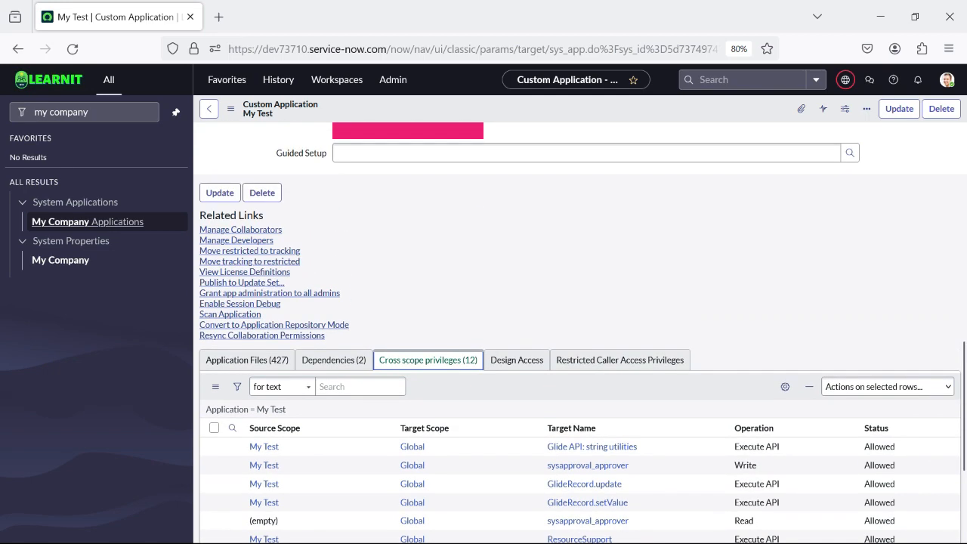
{"action": "scroll", "coordinate": [580, 332], "scroll_direction": "down", "scroll_amount": 3}
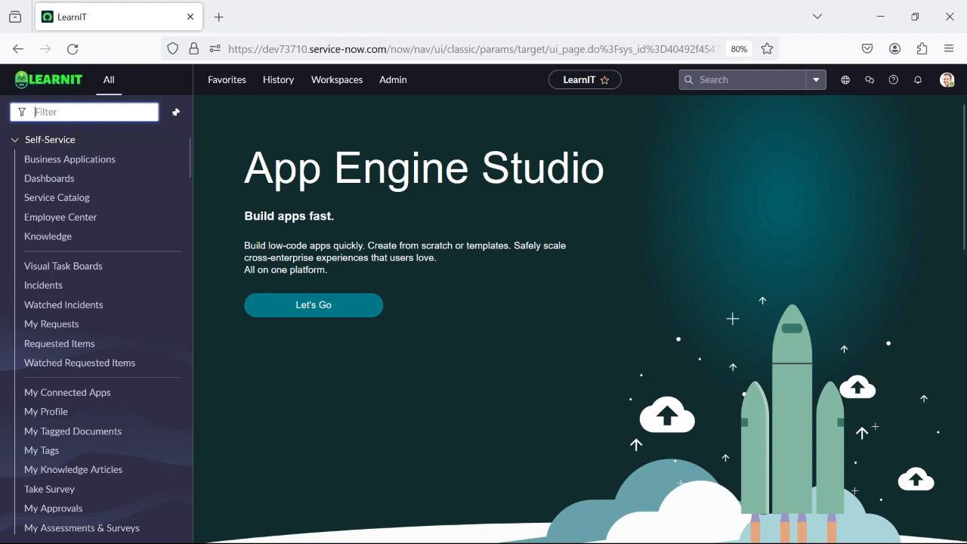
Find and open Flow Designer, view the Processes list briefly, and return to the Flows list.
{"action": "type", "text": "flow "}
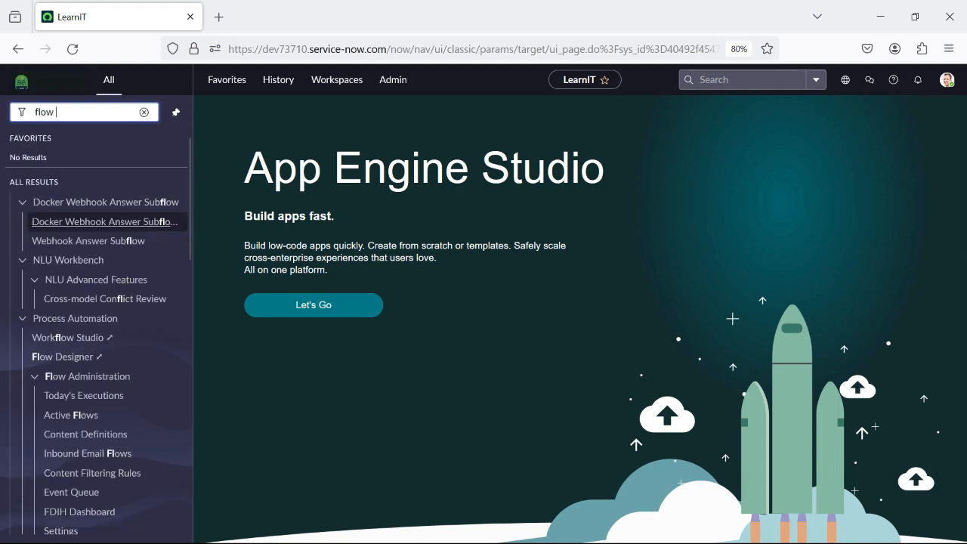
{"action": "type", "text": "designer"}
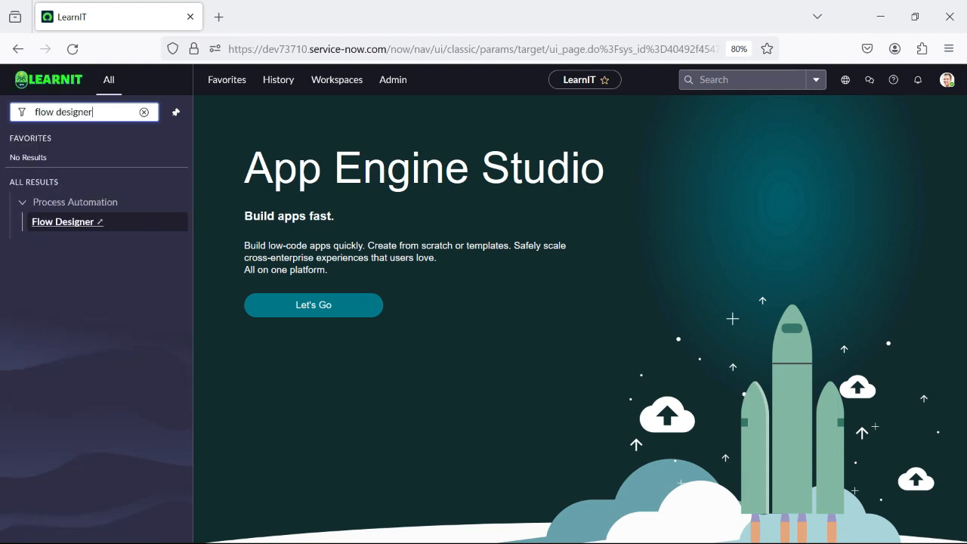
{"action": "left_click", "coordinate": [62, 221]}
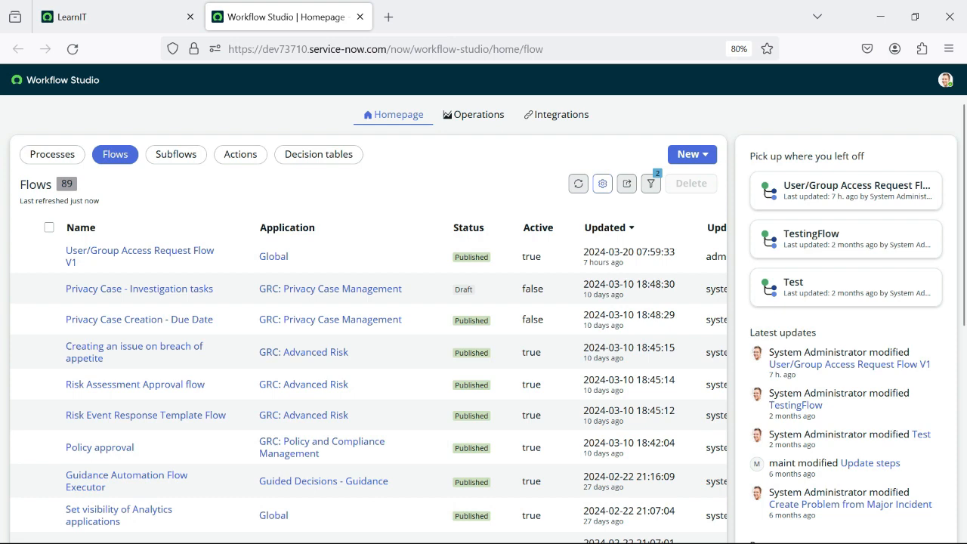
{"action": "left_click", "coordinate": [52, 154]}
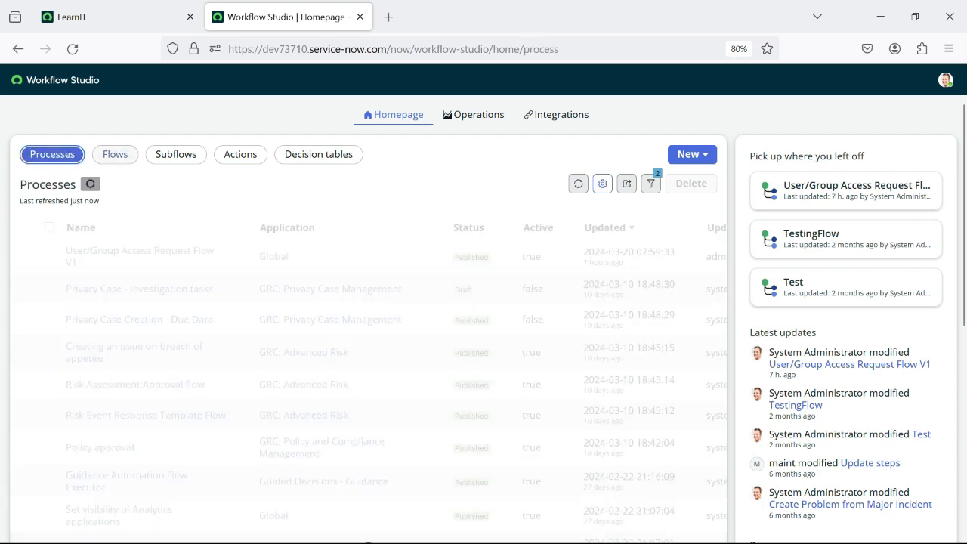
{"action": "left_click", "coordinate": [115, 154]}
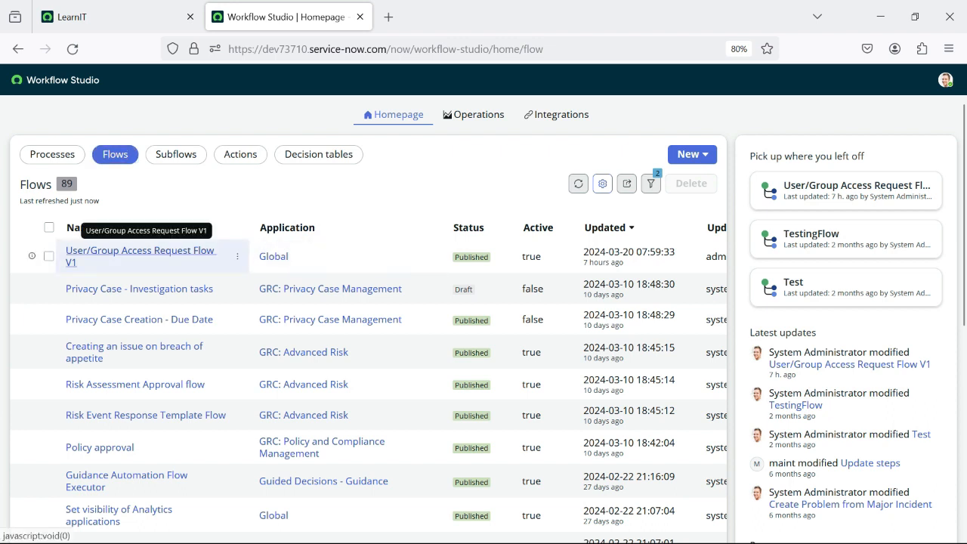
Open User/Group Access Request Flow V1 from the flows list and look through its trigger and actions.
{"action": "left_click", "coordinate": [139, 251]}
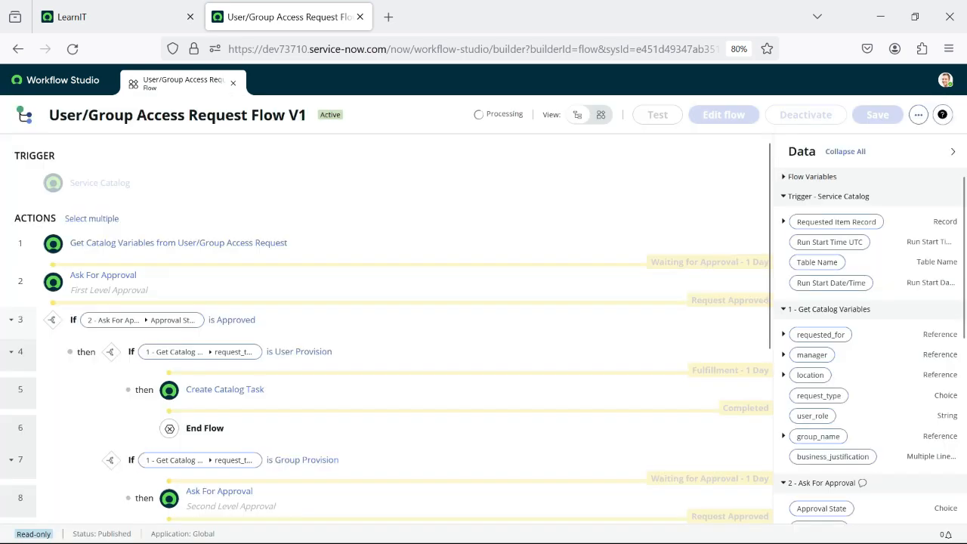
{"action": "scroll", "coordinate": [386, 325], "scroll_direction": "down", "scroll_amount": 5}
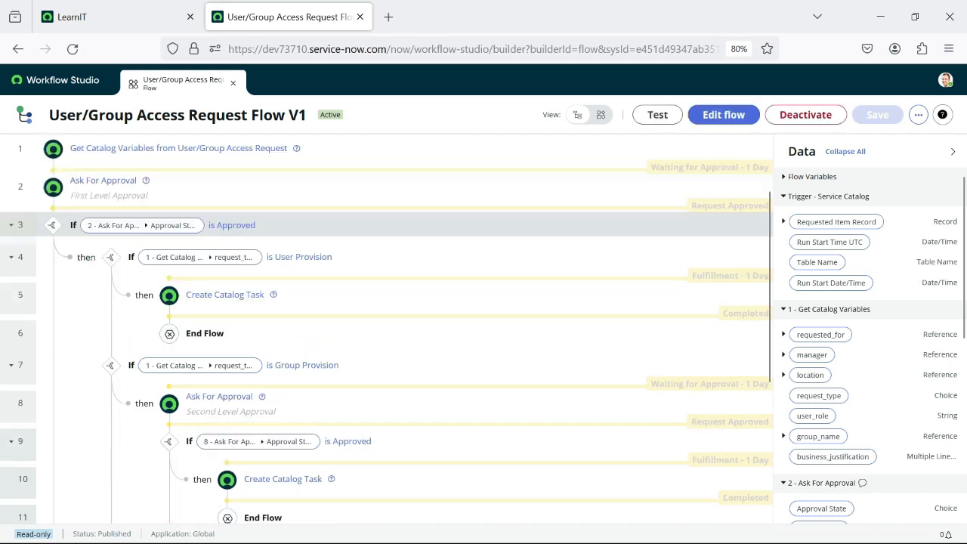
{"action": "scroll", "coordinate": [400, 407], "scroll_direction": "up", "scroll_amount": 5}
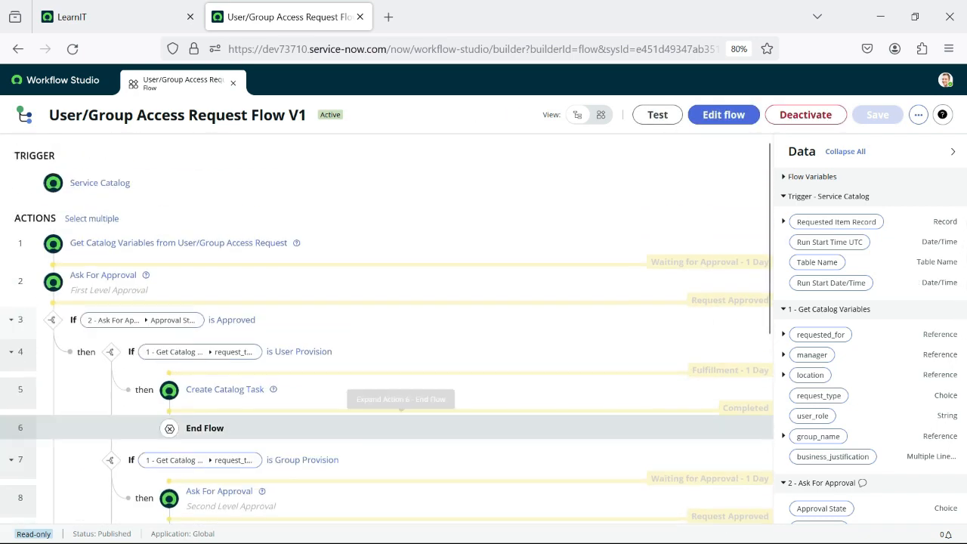
{"action": "scroll", "coordinate": [400, 408], "scroll_direction": "down", "scroll_amount": 5}
{"action": "scroll", "coordinate": [401, 408], "scroll_direction": "up", "scroll_amount": 5}
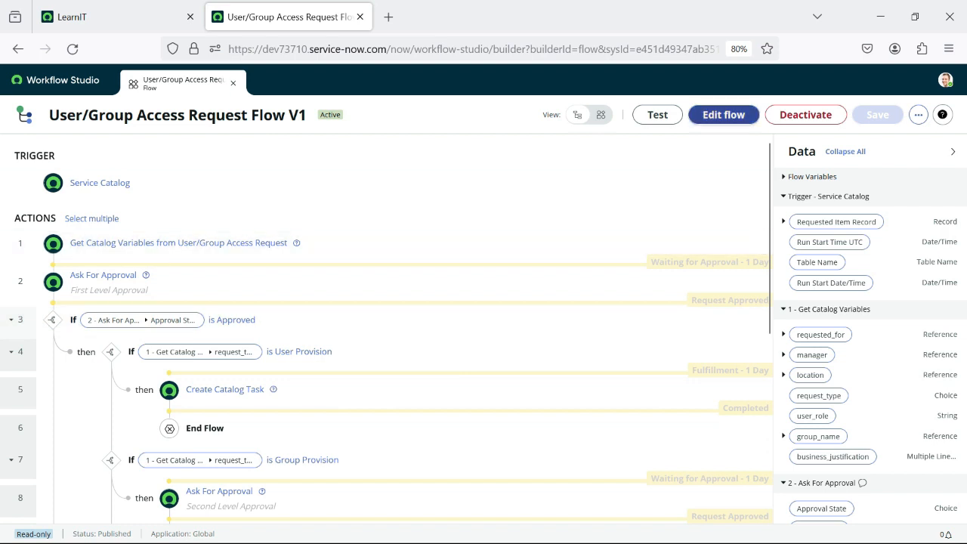
Put the flow in edit mode and add a Create Task action at the end of it.
{"action": "left_click", "coordinate": [722, 114]}
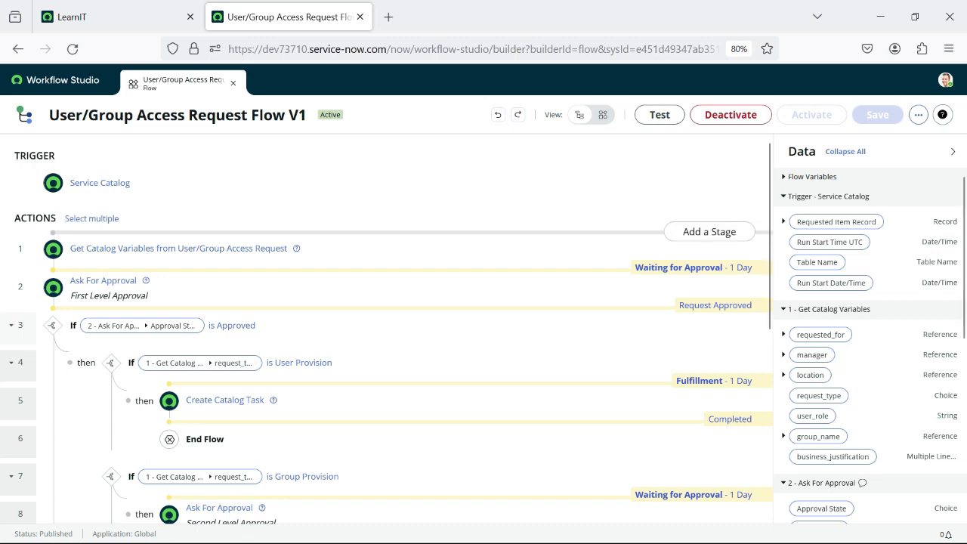
{"action": "scroll", "coordinate": [725, 280], "scroll_direction": "down", "scroll_amount": 1}
{"action": "scroll", "coordinate": [725, 284], "scroll_direction": "down", "scroll_amount": 5}
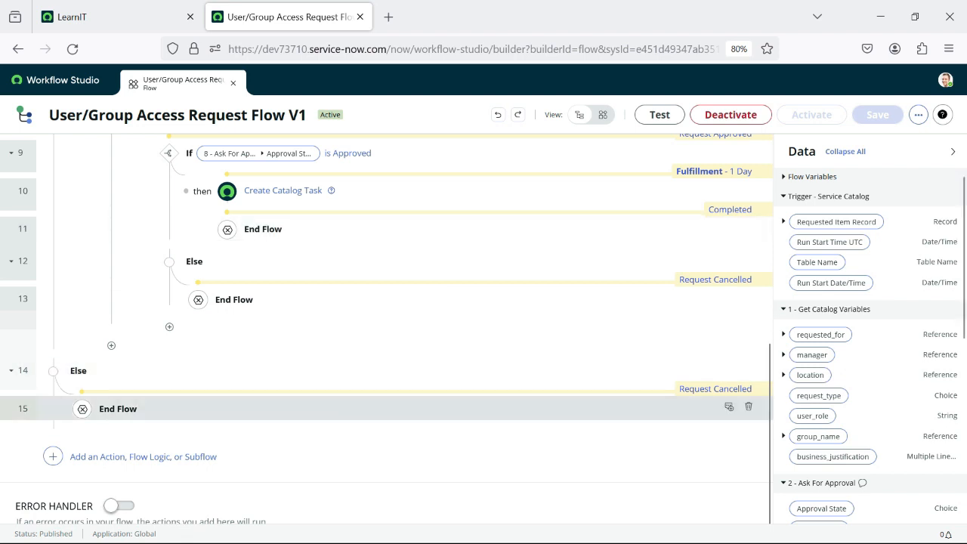
{"action": "left_click", "coordinate": [53, 456]}
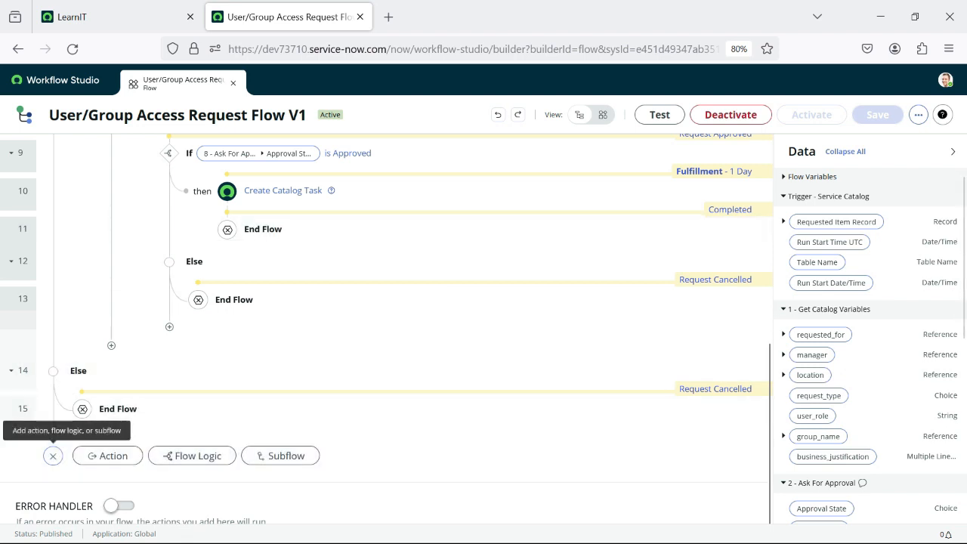
{"action": "left_click", "coordinate": [108, 455]}
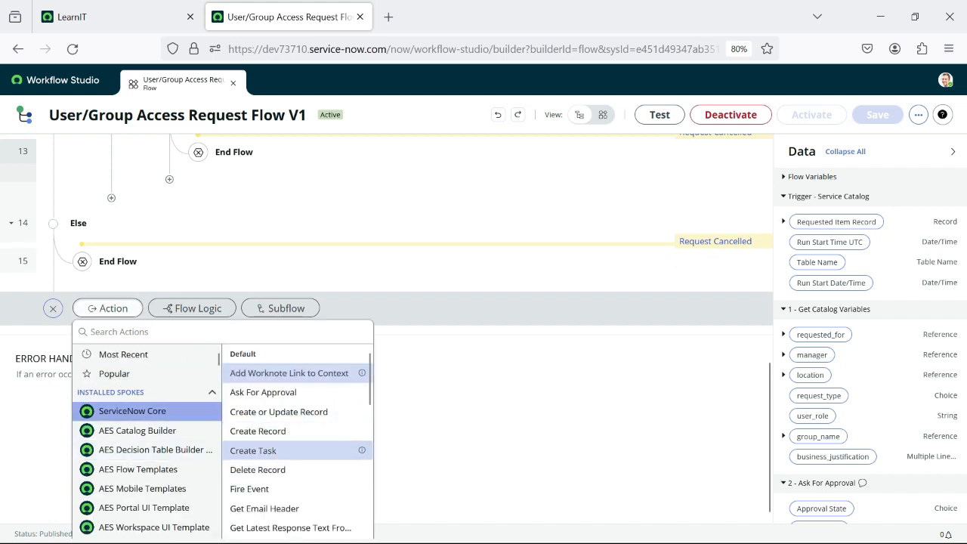
{"action": "left_click", "coordinate": [257, 450]}
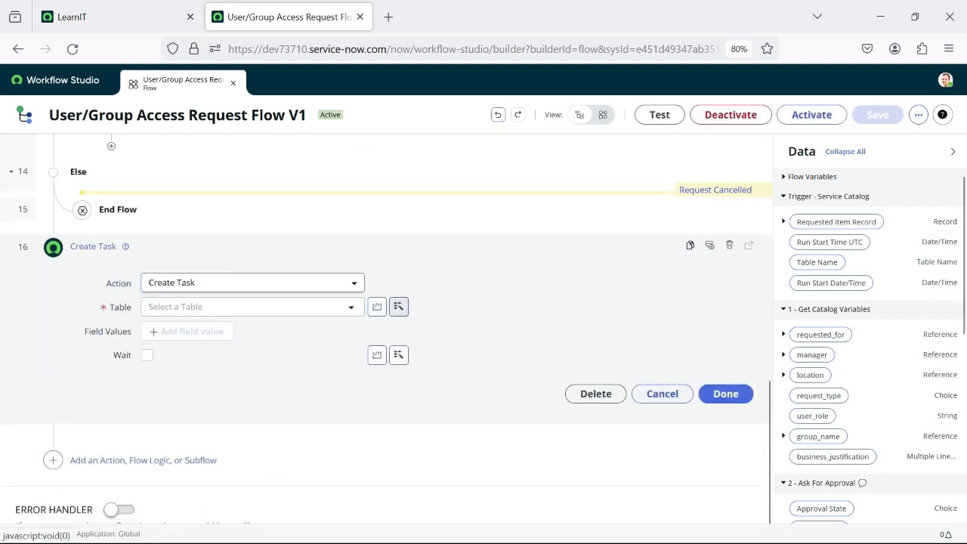
{"action": "left_click", "coordinate": [726, 393]}
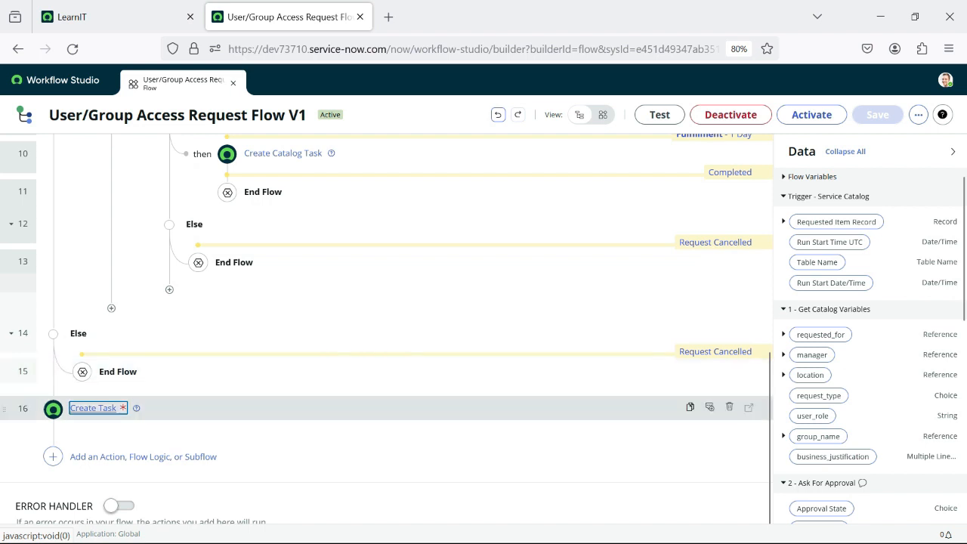
Set the table of the Create Task action to Asset Task [asset_task] and finish editing the action.
{"action": "left_click", "coordinate": [93, 408]}
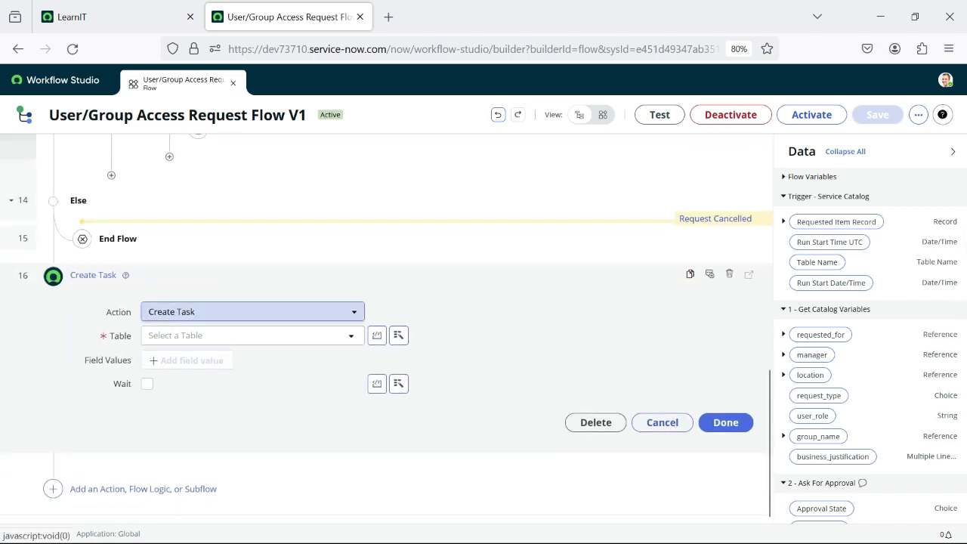
{"action": "left_click", "coordinate": [249, 335]}
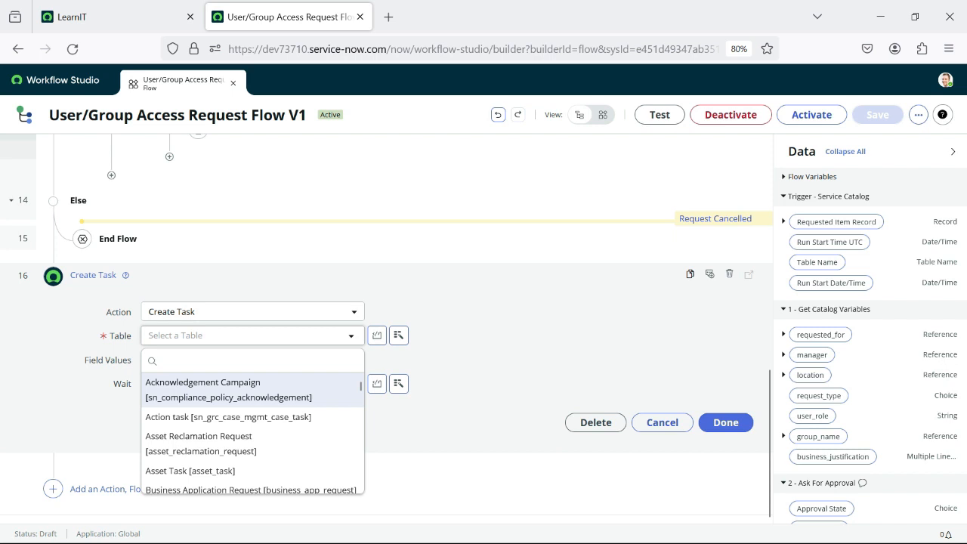
{"action": "left_click", "coordinate": [190, 470]}
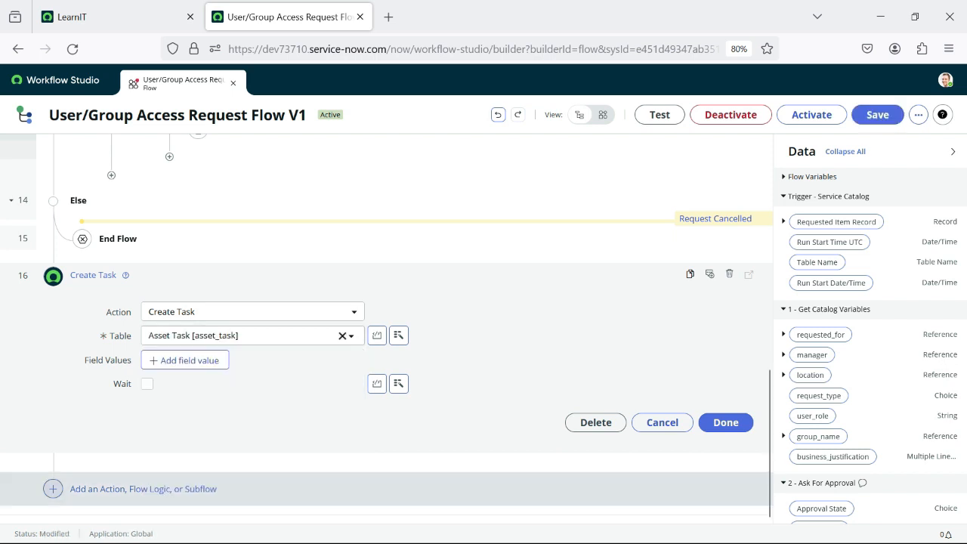
{"action": "left_click", "coordinate": [725, 422]}
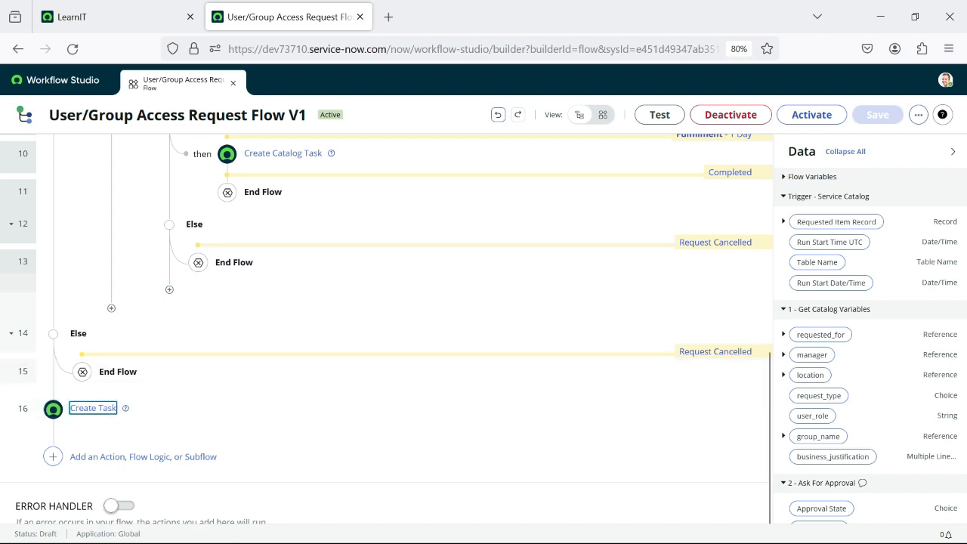
Undo the table selection and the addition of the Create Task action, and check the flow's remaining actions.
{"action": "left_click", "coordinate": [498, 115]}
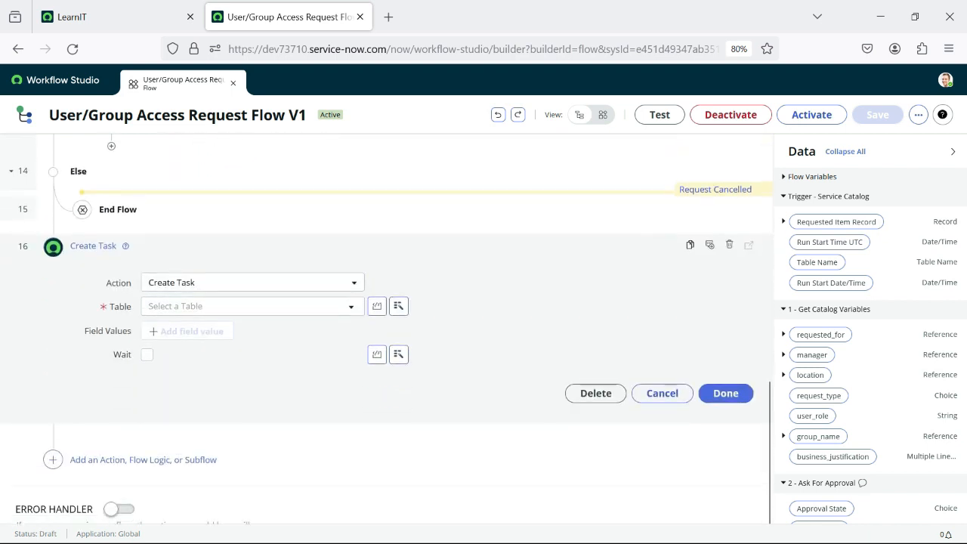
{"action": "scroll", "coordinate": [385, 328], "scroll_direction": "up", "scroll_amount": 2}
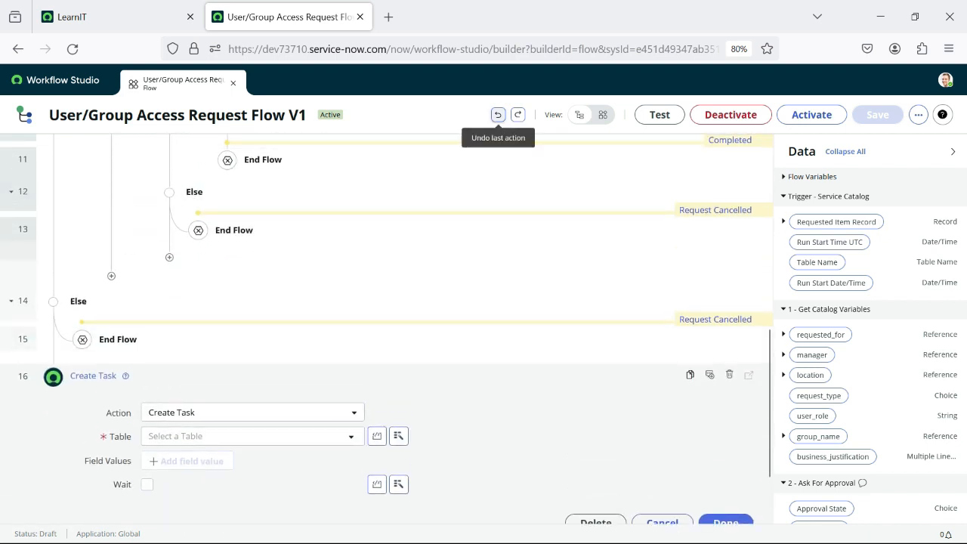
{"action": "left_click", "coordinate": [498, 115]}
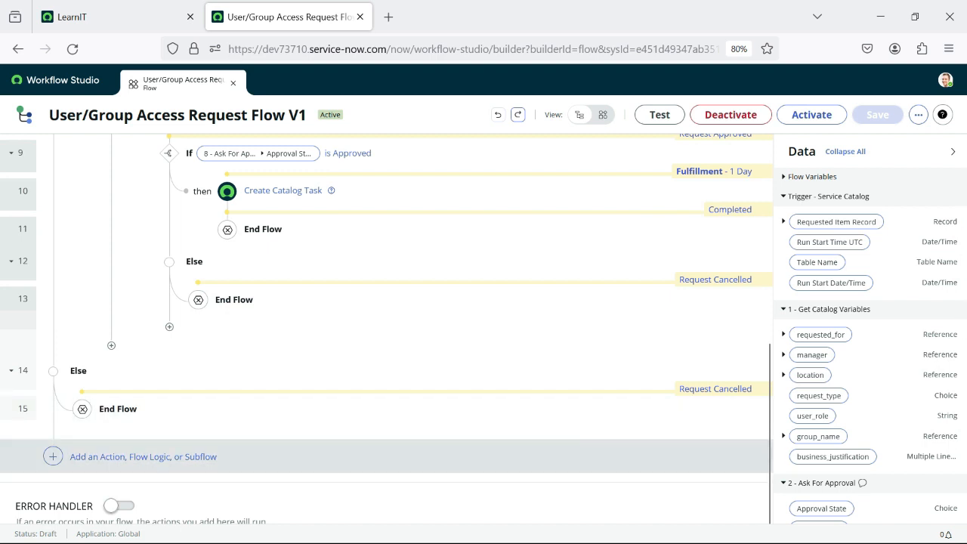
{"action": "scroll", "coordinate": [386, 328], "scroll_direction": "up", "scroll_amount": 4}
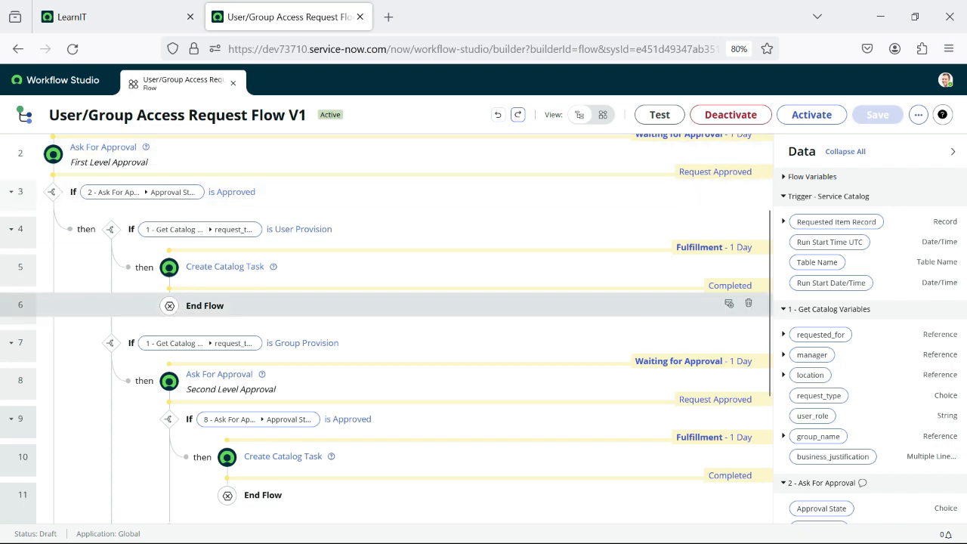
{"action": "scroll", "coordinate": [386, 329], "scroll_direction": "down", "scroll_amount": 4}
{"action": "scroll", "coordinate": [386, 329], "scroll_direction": "up", "scroll_amount": 6}
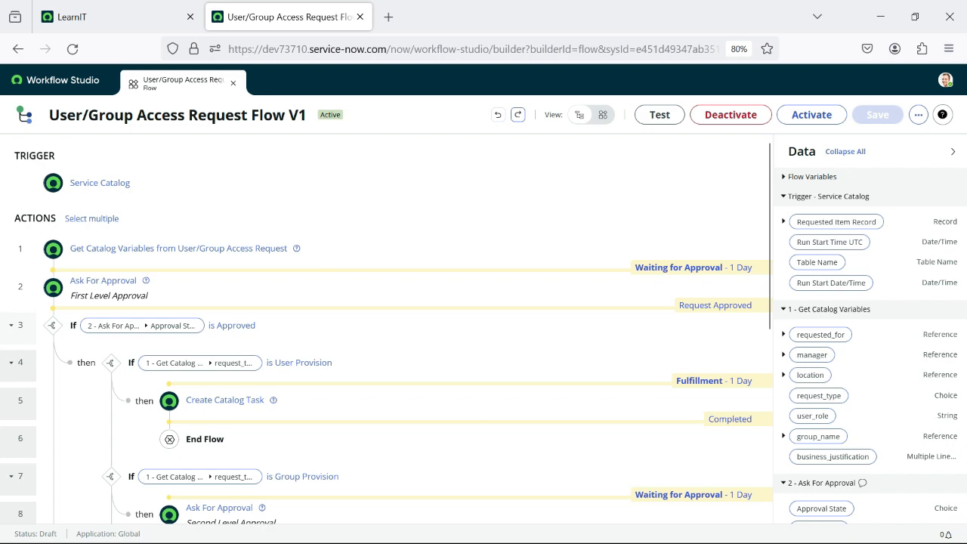
{"action": "scroll", "coordinate": [385, 329], "scroll_direction": "down", "scroll_amount": 4}
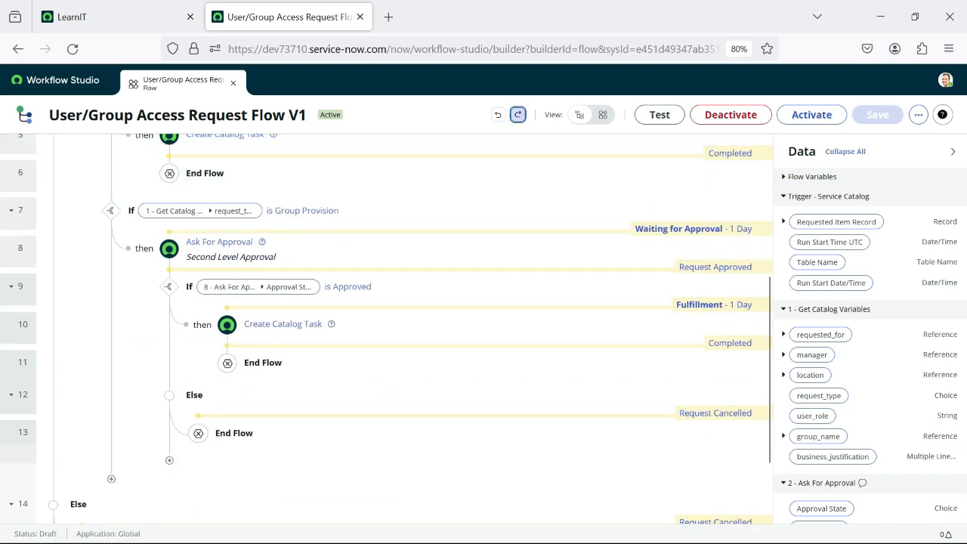
Redo the undone Create Task changes and review the whole flow.
{"action": "left_click", "coordinate": [517, 114]}
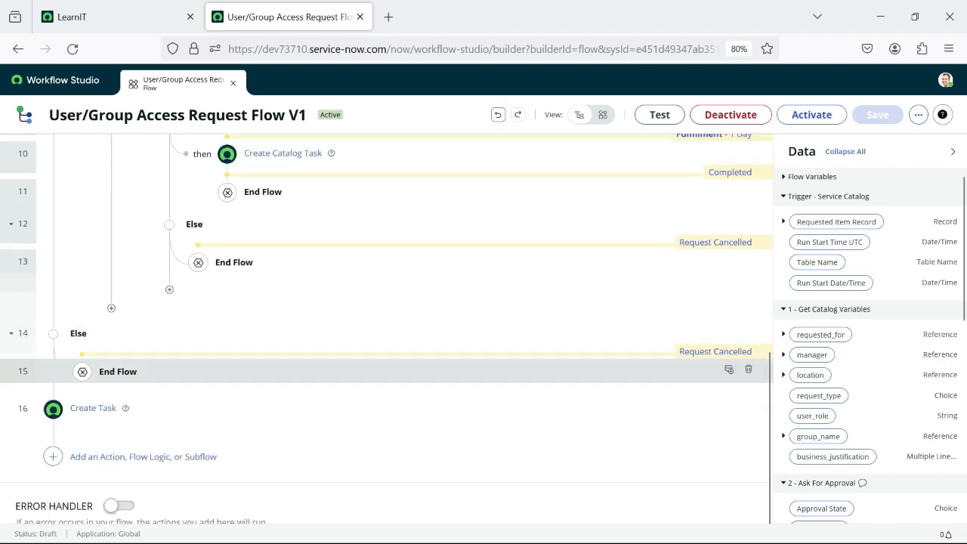
{"action": "scroll", "coordinate": [386, 333], "scroll_direction": "up", "scroll_amount": 7}
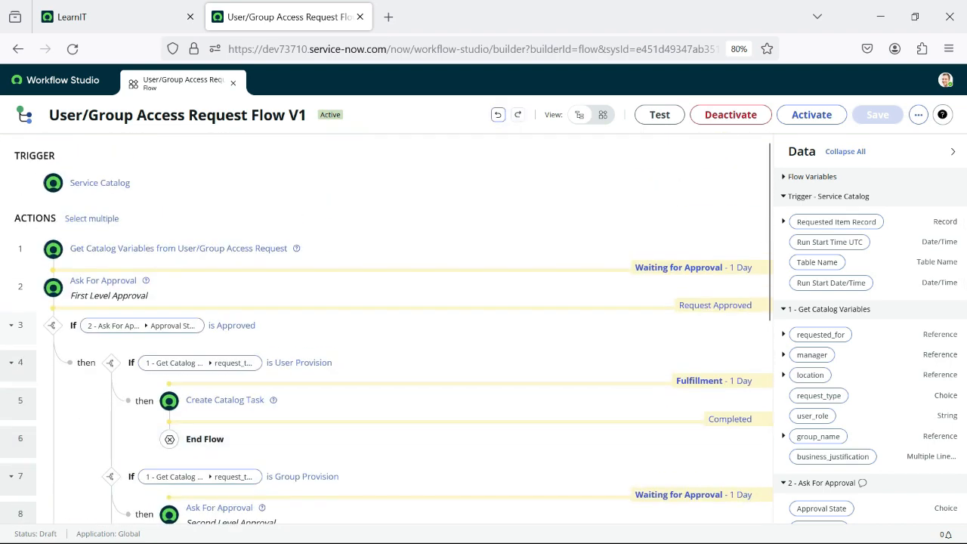
{"action": "scroll", "coordinate": [386, 333], "scroll_direction": "down", "scroll_amount": 7}
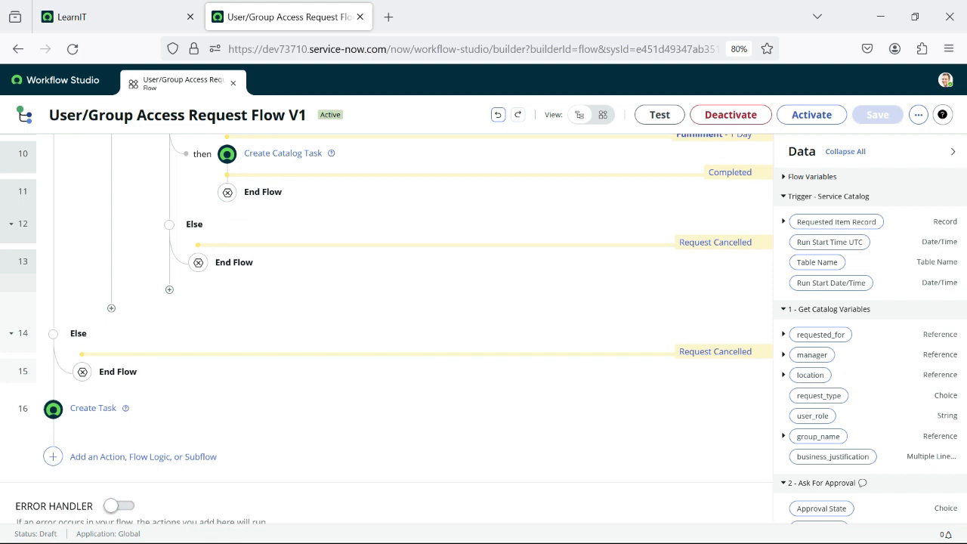
{"action": "scroll", "coordinate": [386, 333], "scroll_direction": "up", "scroll_amount": 5}
{"action": "scroll", "coordinate": [386, 333], "scroll_direction": "down", "scroll_amount": 5}
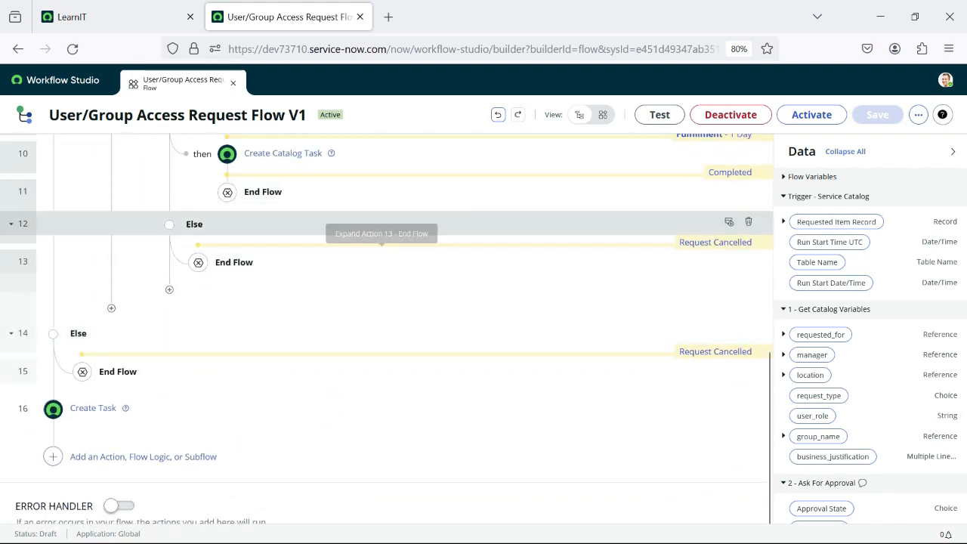
{"action": "scroll", "coordinate": [387, 329], "scroll_direction": "up", "scroll_amount": 5}
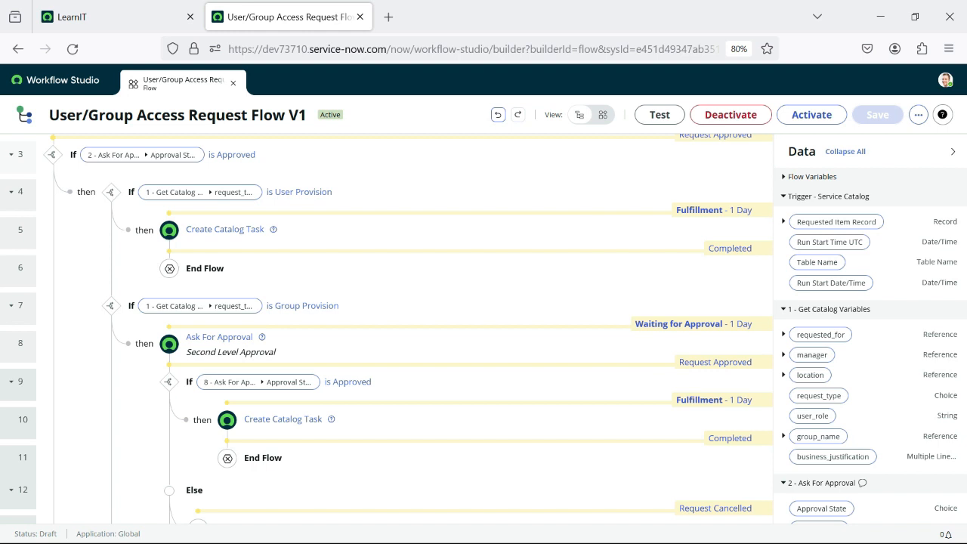
{"action": "scroll", "coordinate": [362, 404], "scroll_direction": "down", "scroll_amount": 5}
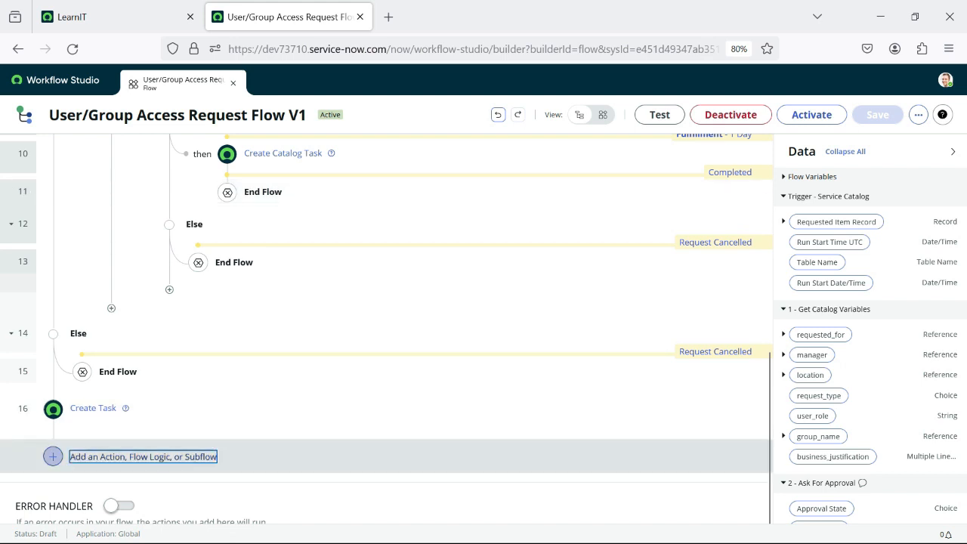
Add a Fire Event action at the end of the flow and set its event to approval.rejected.by.other.
{"action": "left_click", "coordinate": [53, 456]}
{"action": "left_click", "coordinate": [107, 455]}
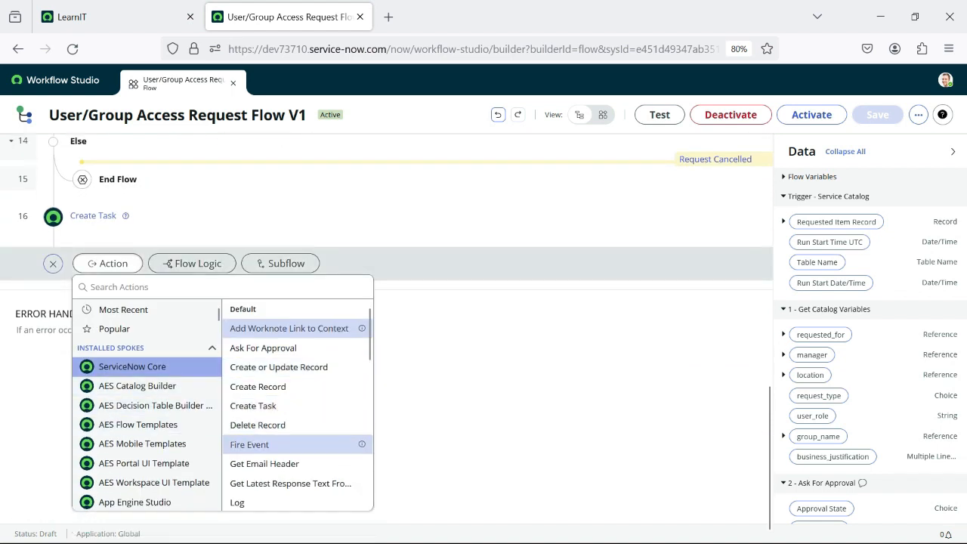
{"action": "left_click", "coordinate": [287, 444]}
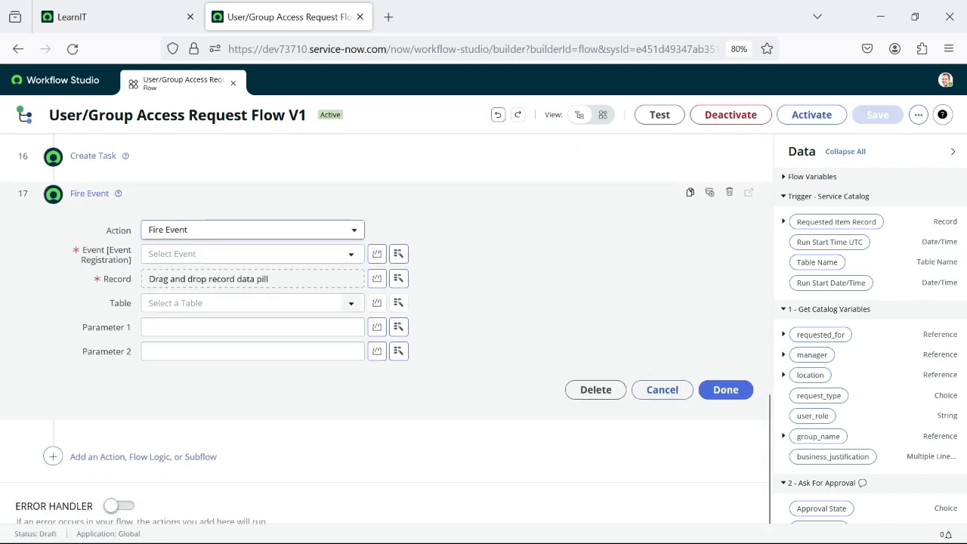
{"action": "left_click", "coordinate": [253, 254]}
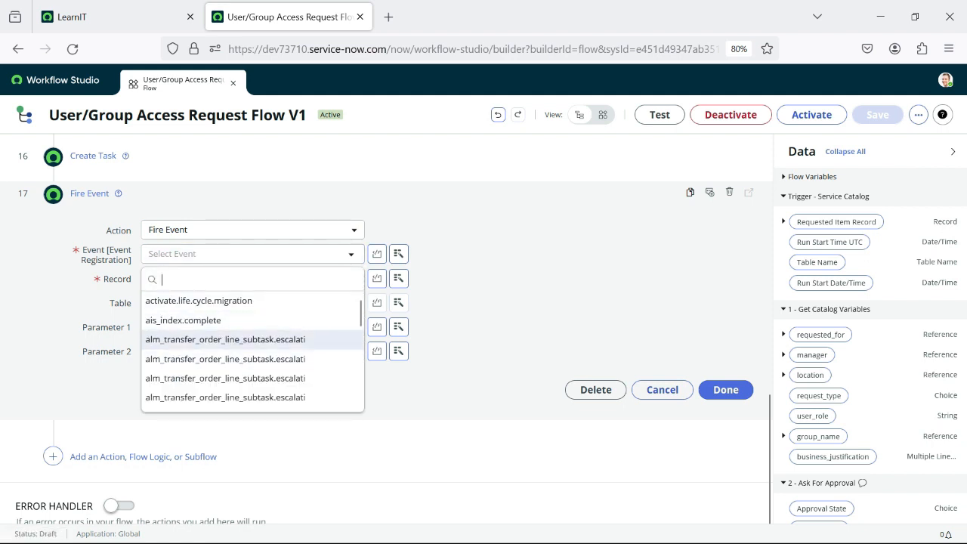
{"action": "scroll", "coordinate": [252, 383], "scroll_direction": "down", "scroll_amount": 1}
{"action": "scroll", "coordinate": [252, 363], "scroll_direction": "down", "scroll_amount": 5}
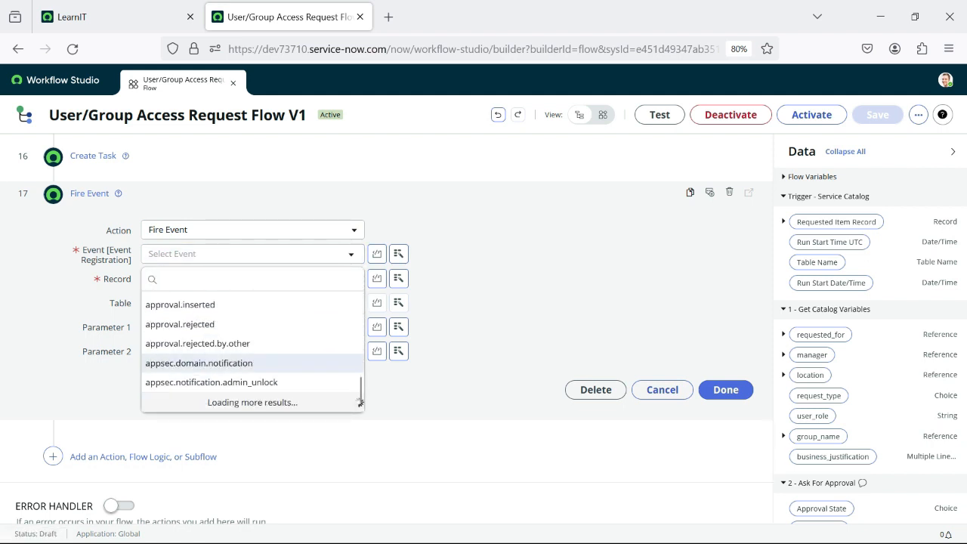
{"action": "left_click", "coordinate": [197, 340]}
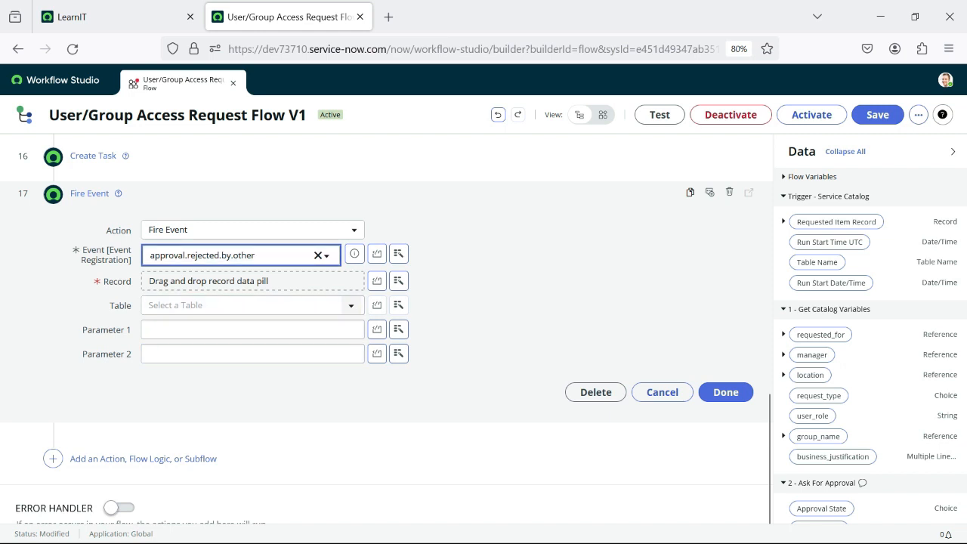
Browse the 1 - Get Catalog Variables data pills for the Fire Event action's Record field, without choosing one.
{"action": "left_click", "coordinate": [398, 280]}
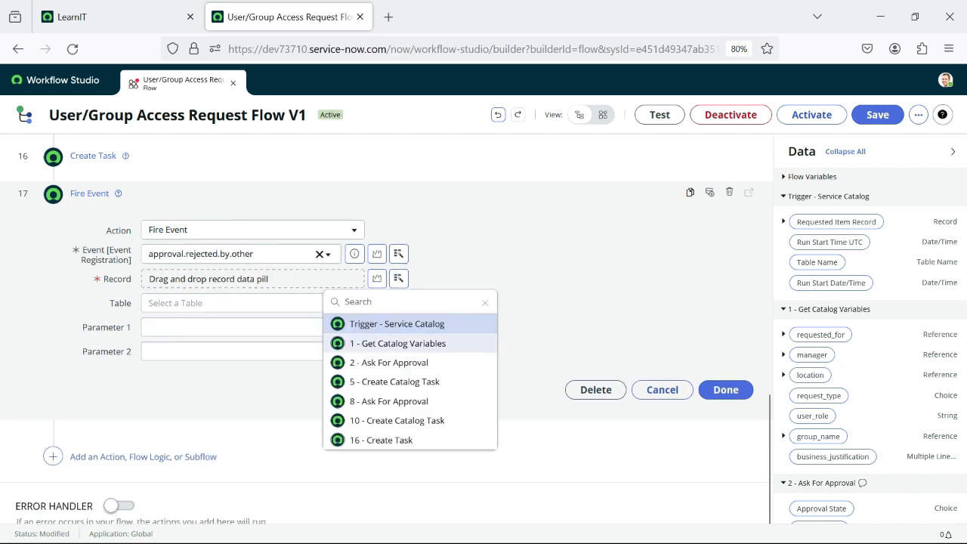
{"action": "left_click", "coordinate": [377, 343]}
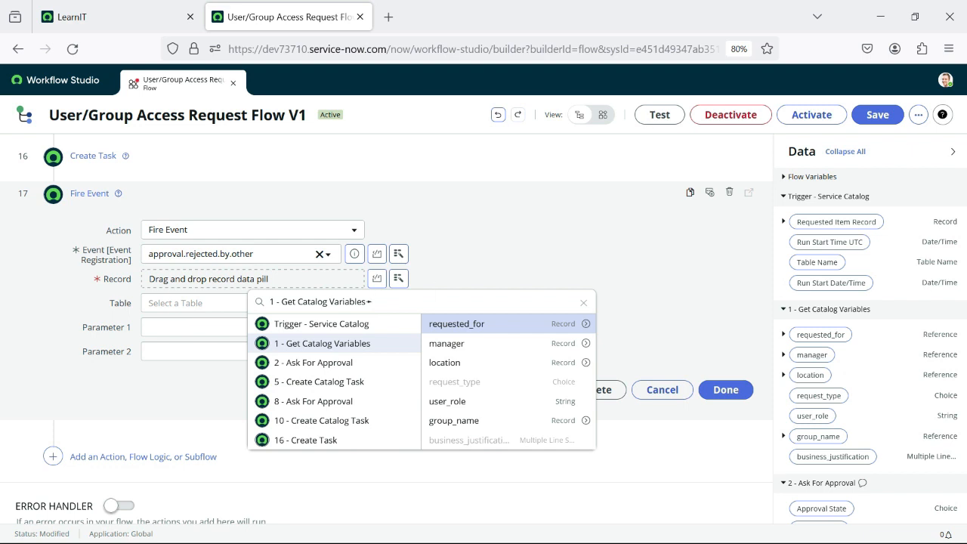
{"action": "left_click", "coordinate": [398, 279]}
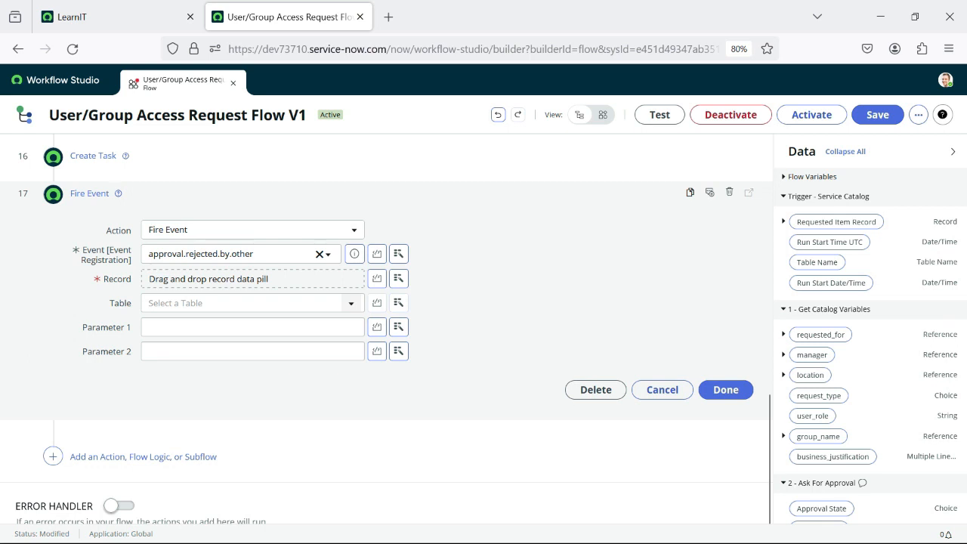
{"action": "scroll", "coordinate": [386, 329], "scroll_direction": "up", "scroll_amount": 3}
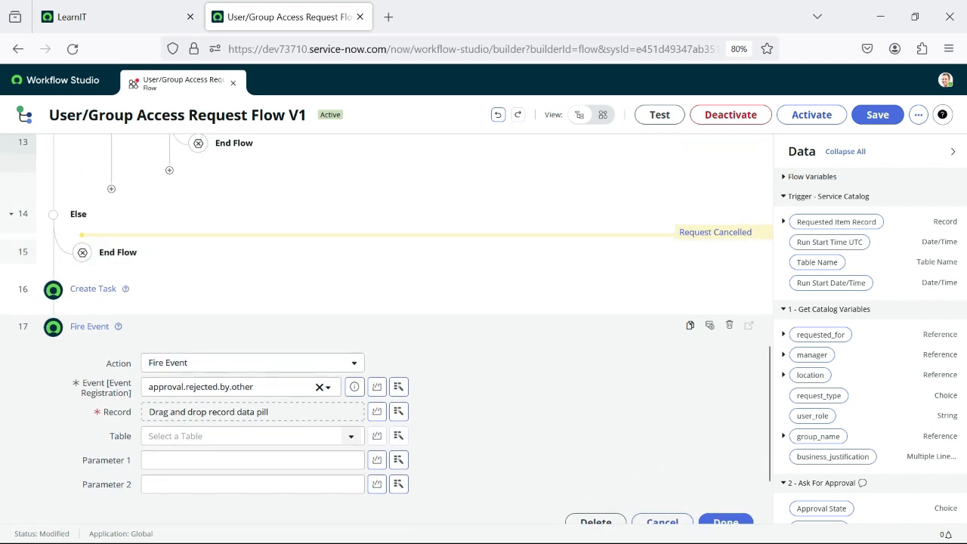
{"action": "scroll", "coordinate": [386, 329], "scroll_direction": "down", "scroll_amount": 3}
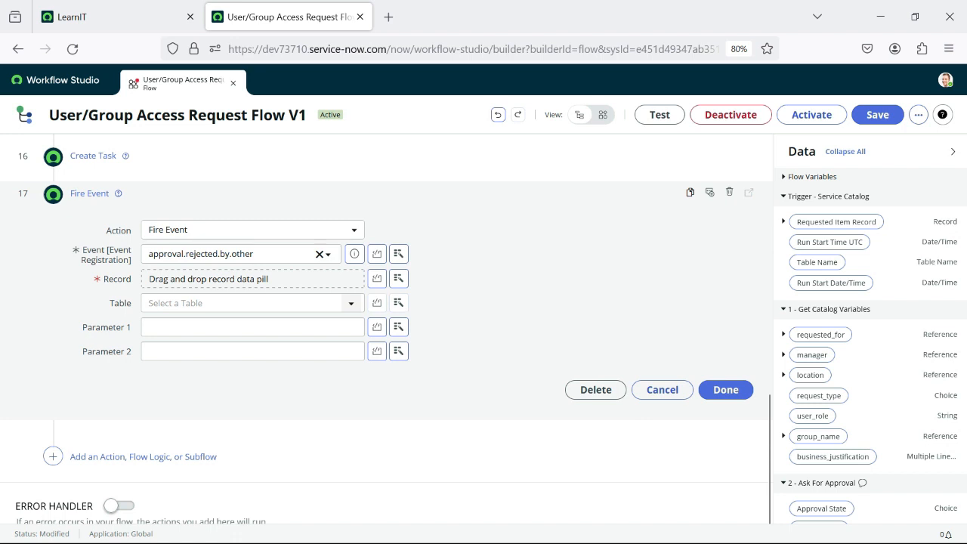
{"action": "scroll", "coordinate": [386, 330], "scroll_direction": "up", "scroll_amount": 2}
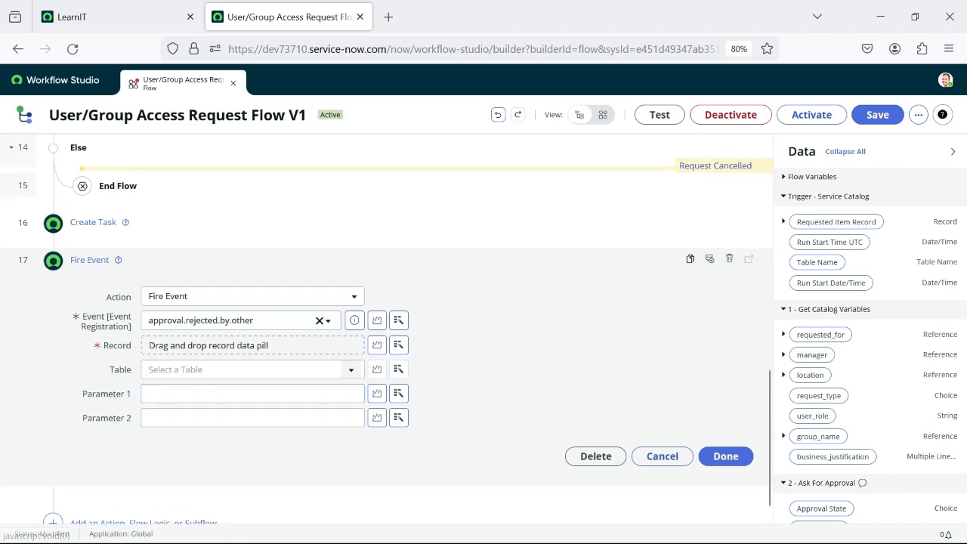
Delete the Fire Event and Create Task actions from the end of the flow.
{"action": "left_click", "coordinate": [730, 259]}
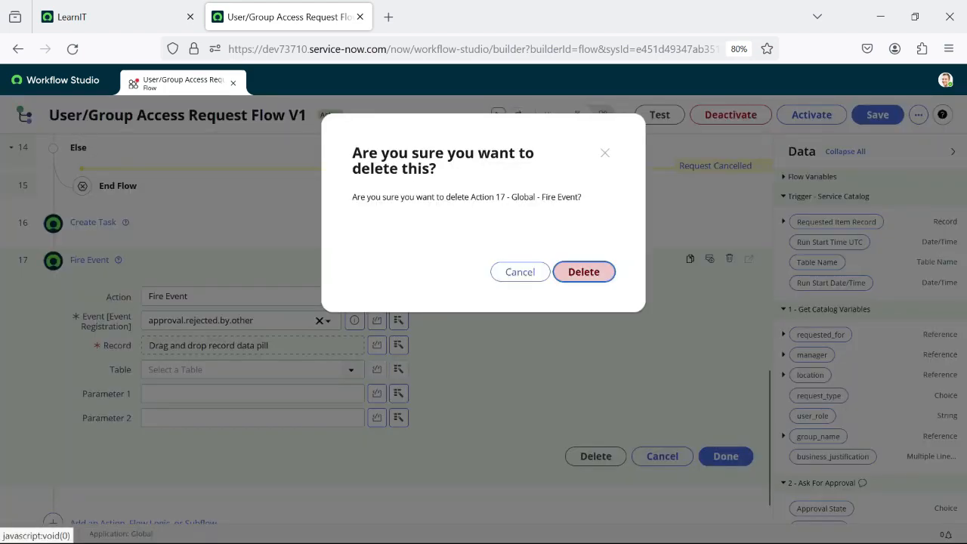
{"action": "left_click", "coordinate": [583, 271]}
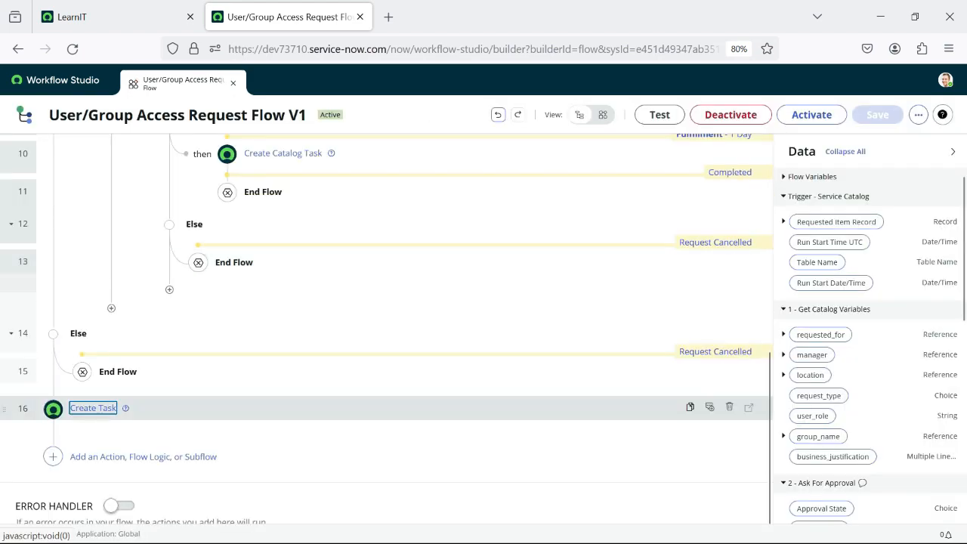
{"action": "left_click", "coordinate": [729, 406]}
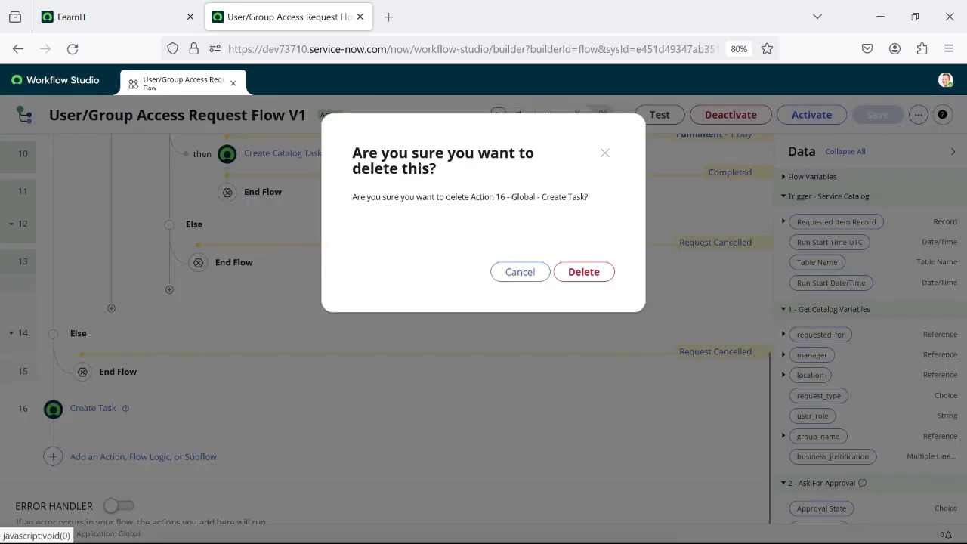
{"action": "left_click", "coordinate": [583, 271]}
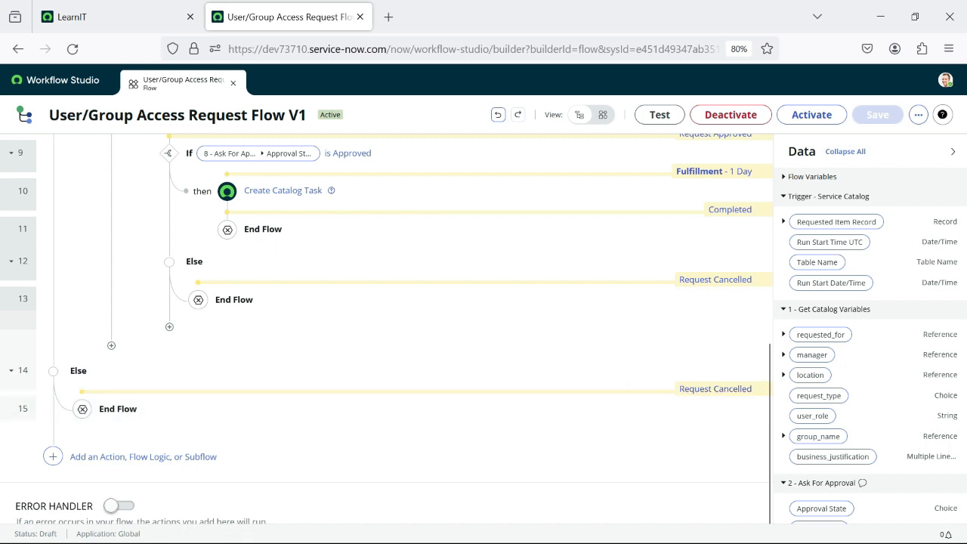
Switch the flow to diagram view and examine its branches from the trigger to the last node.
{"action": "left_click", "coordinate": [603, 114]}
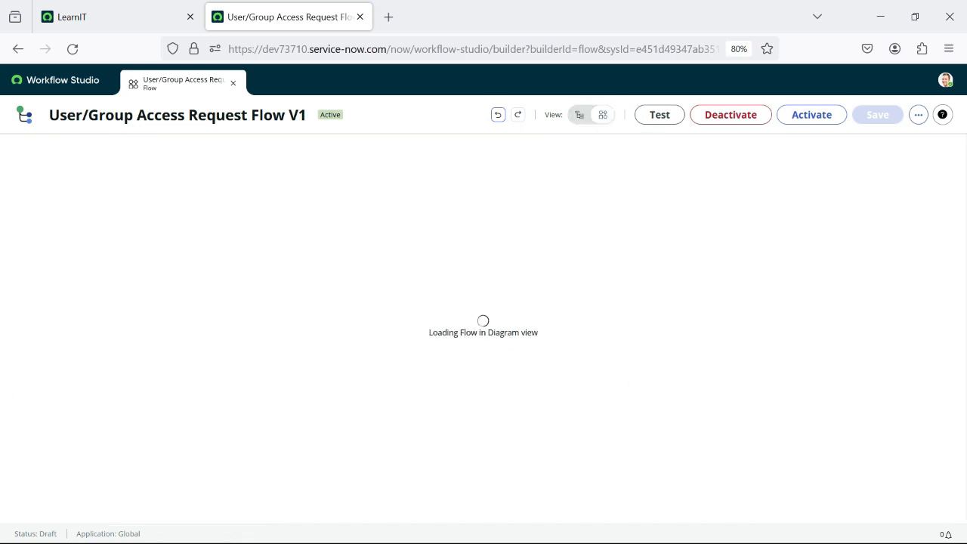
{"action": "scroll", "coordinate": [483, 330], "scroll_direction": "down", "scroll_amount": 11}
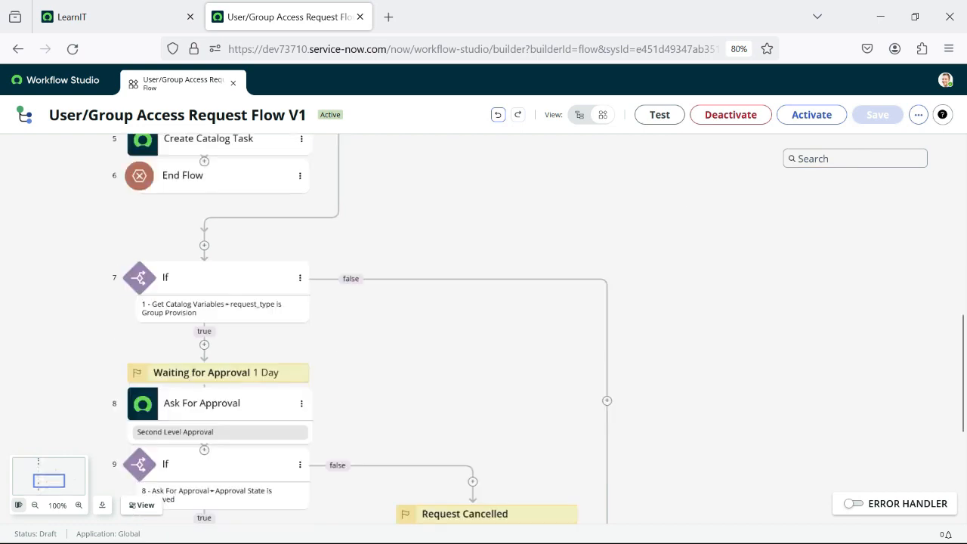
{"action": "scroll", "coordinate": [483, 329], "scroll_direction": "up", "scroll_amount": 7}
{"action": "scroll", "coordinate": [483, 330], "scroll_direction": "down", "scroll_amount": 7}
{"action": "scroll", "coordinate": [483, 329], "scroll_direction": "up", "scroll_amount": 8}
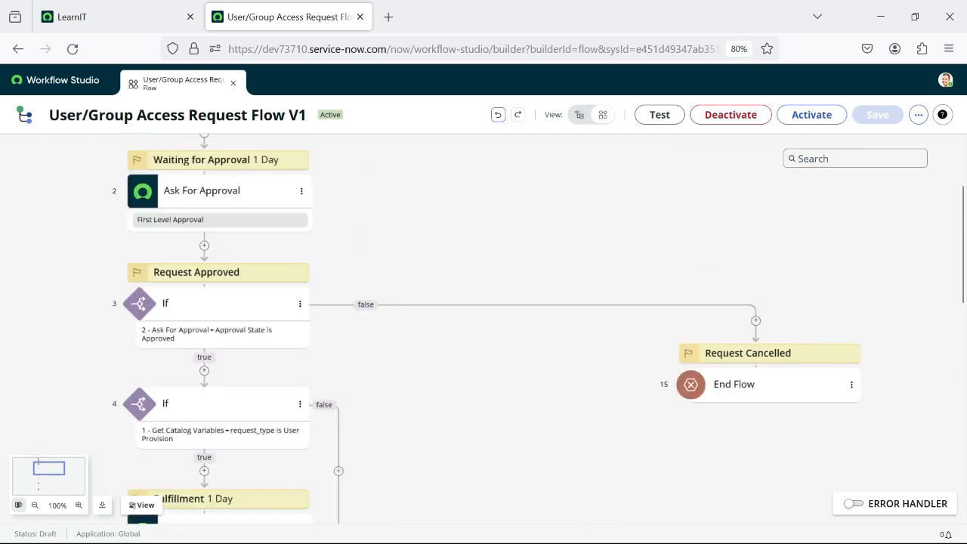
{"action": "scroll", "coordinate": [483, 330], "scroll_direction": "down", "scroll_amount": 4}
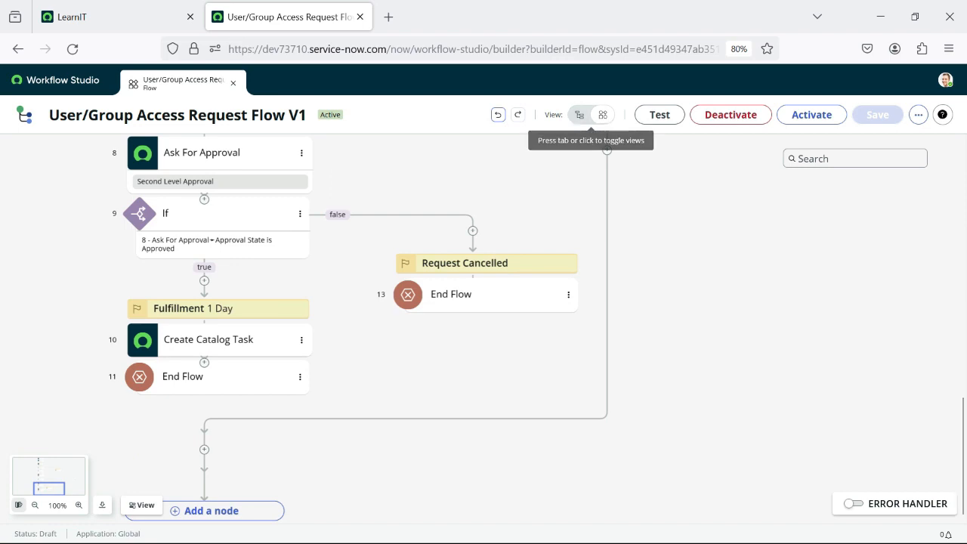
{"action": "scroll", "coordinate": [484, 329], "scroll_direction": "up", "scroll_amount": 6}
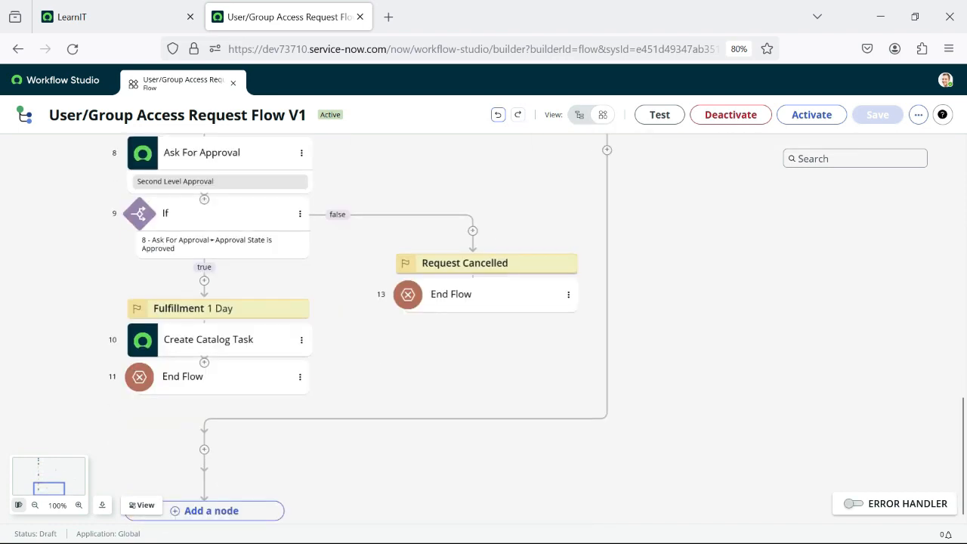
{"action": "scroll", "coordinate": [484, 325], "scroll_direction": "up", "scroll_amount": 10}
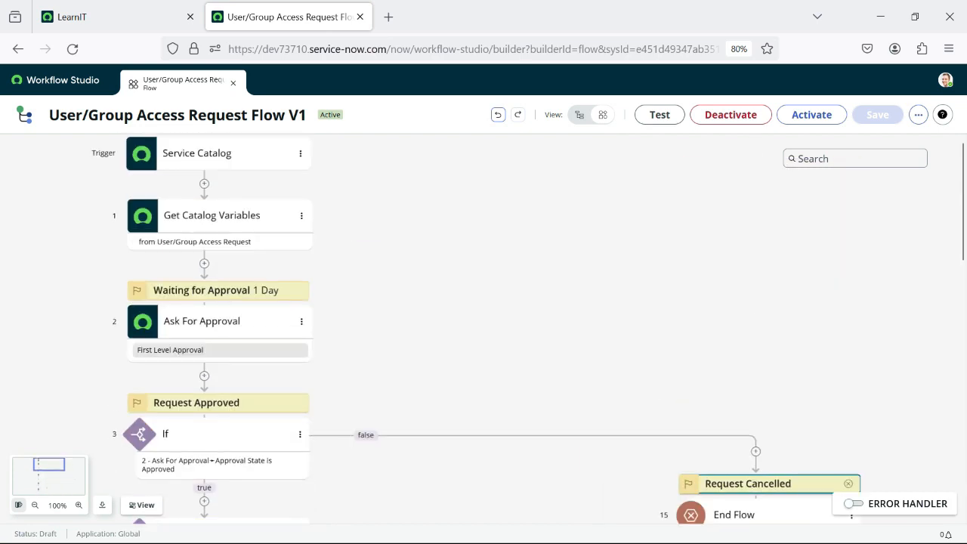
Turn on the flow's error handler and review the diagram's nodes.
{"action": "left_click", "coordinate": [853, 503]}
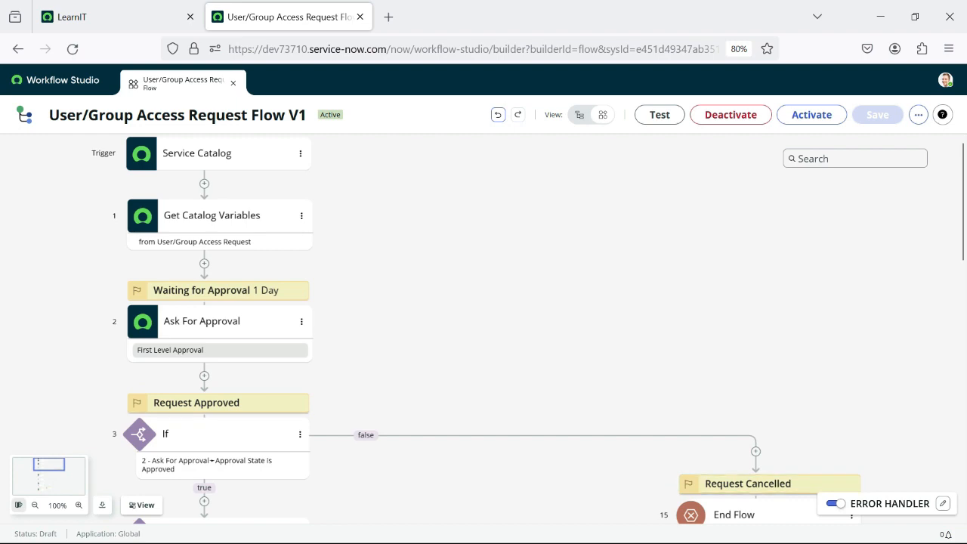
{"action": "scroll", "coordinate": [484, 328], "scroll_direction": "down", "scroll_amount": 3}
{"action": "scroll", "coordinate": [484, 328], "scroll_direction": "down", "scroll_amount": 3}
{"action": "scroll", "coordinate": [484, 328], "scroll_direction": "down", "scroll_amount": 3}
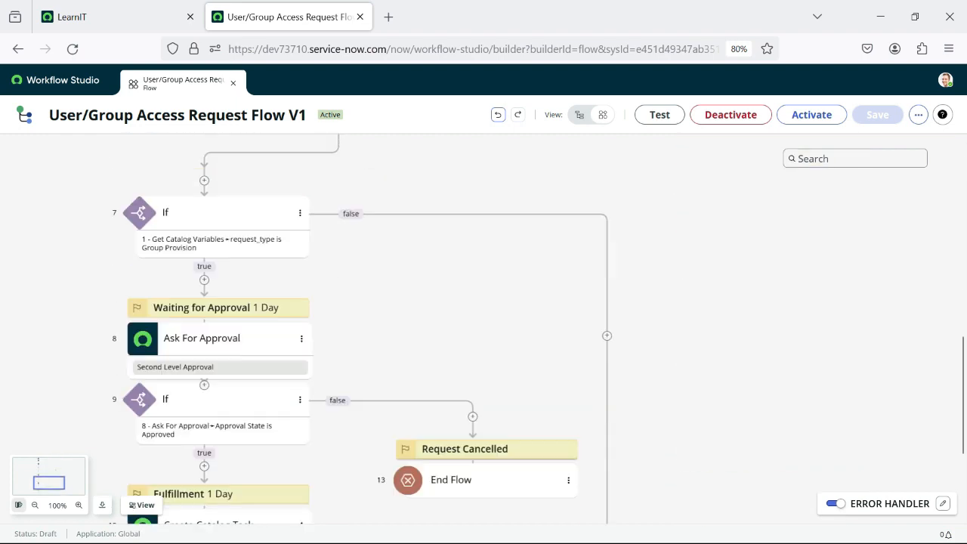
{"action": "scroll", "coordinate": [483, 329], "scroll_direction": "down", "scroll_amount": 3}
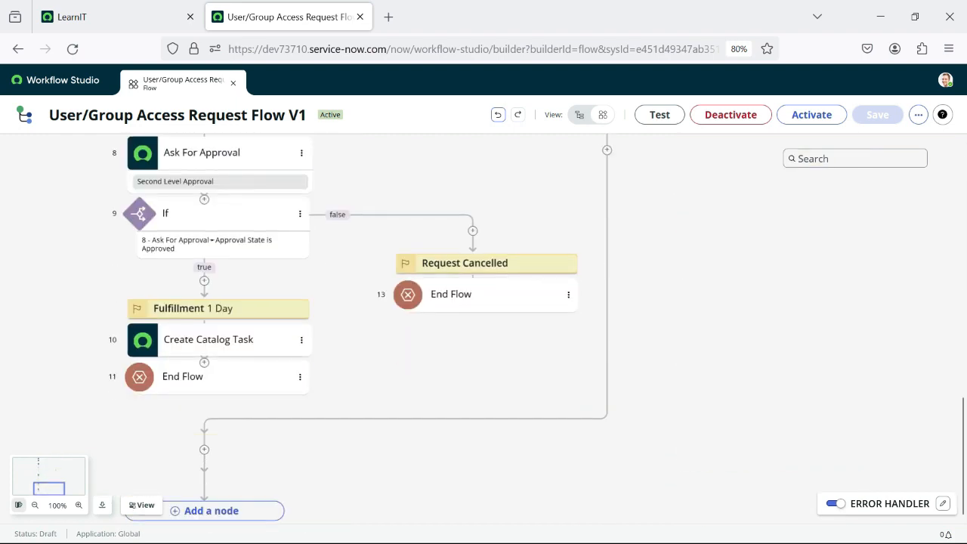
{"action": "scroll", "coordinate": [483, 329], "scroll_direction": "up", "scroll_amount": 10}
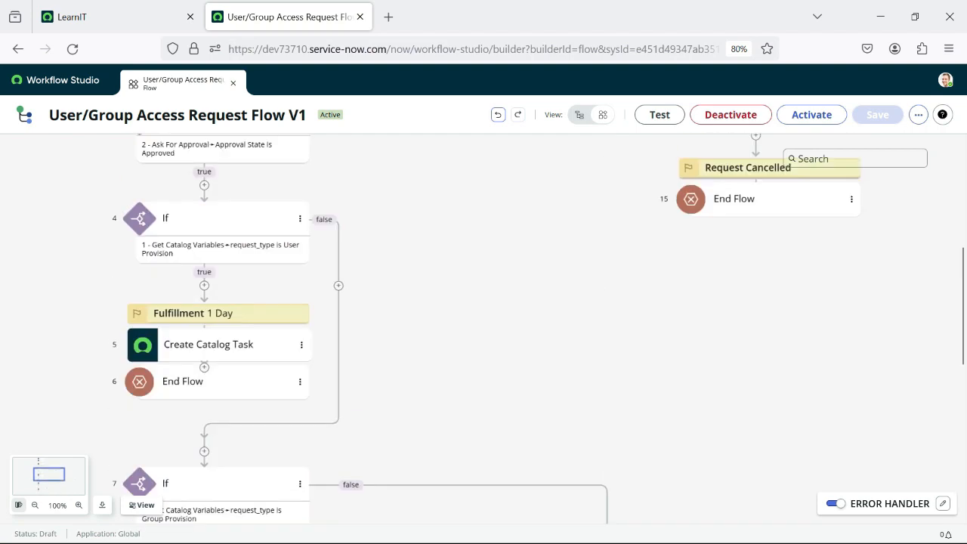
{"action": "scroll", "coordinate": [484, 329], "scroll_direction": "up", "scroll_amount": 1}
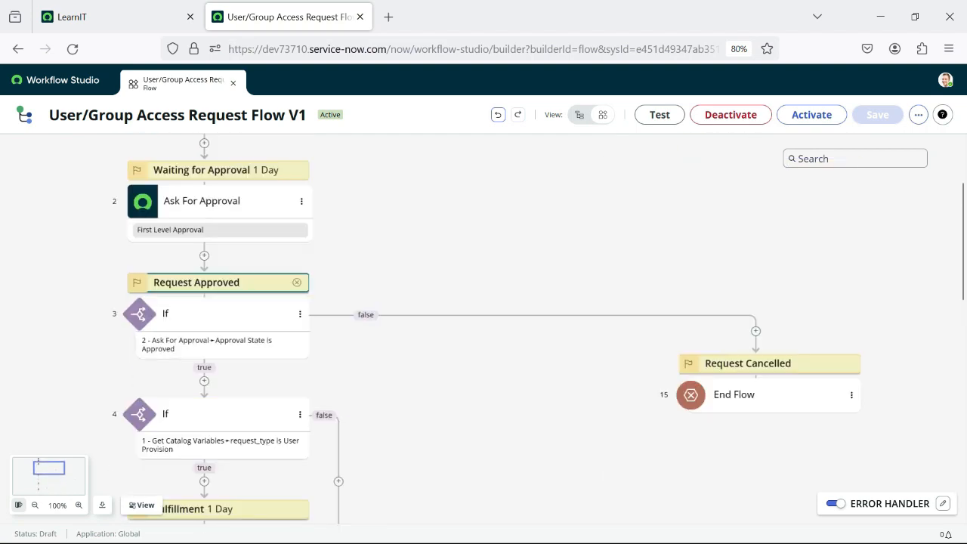
Open the properties of the First Level Approval action and review its approval fields and rules.
{"action": "left_click", "coordinate": [302, 202]}
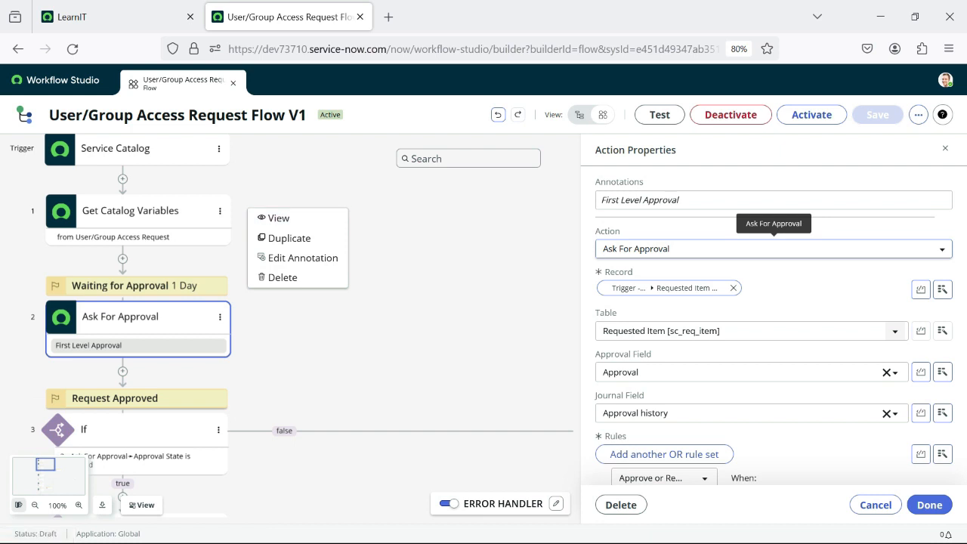
{"action": "scroll", "coordinate": [680, 332], "scroll_direction": "down", "scroll_amount": 3}
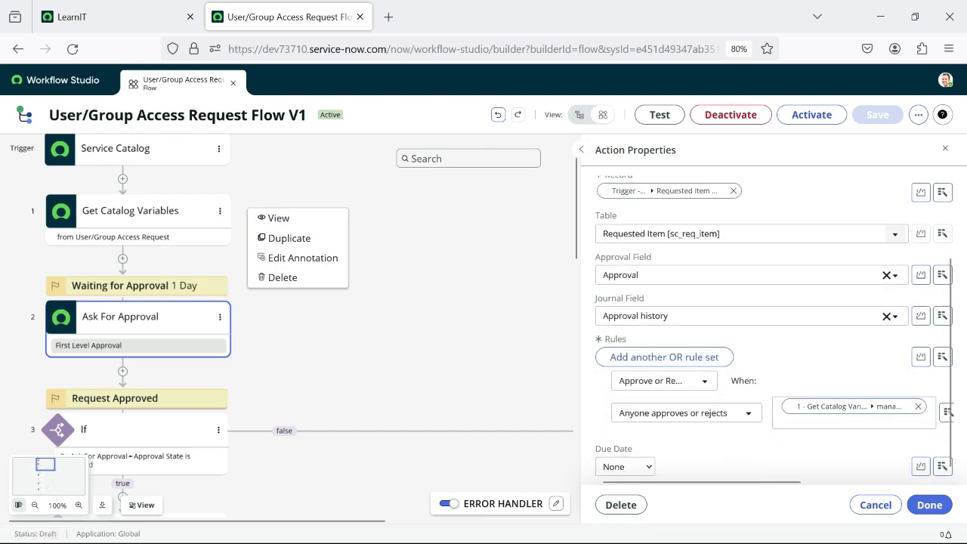
{"action": "key", "text": "Escape"}
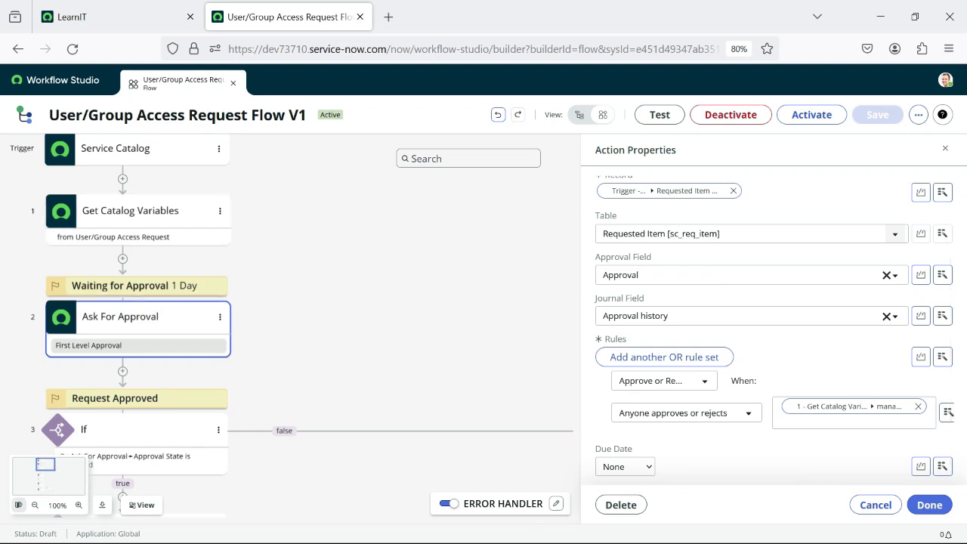
Open the properties of the Get Catalog Variables action, review them alongside the diagram, and cancel without editing.
{"action": "left_click", "coordinate": [130, 212]}
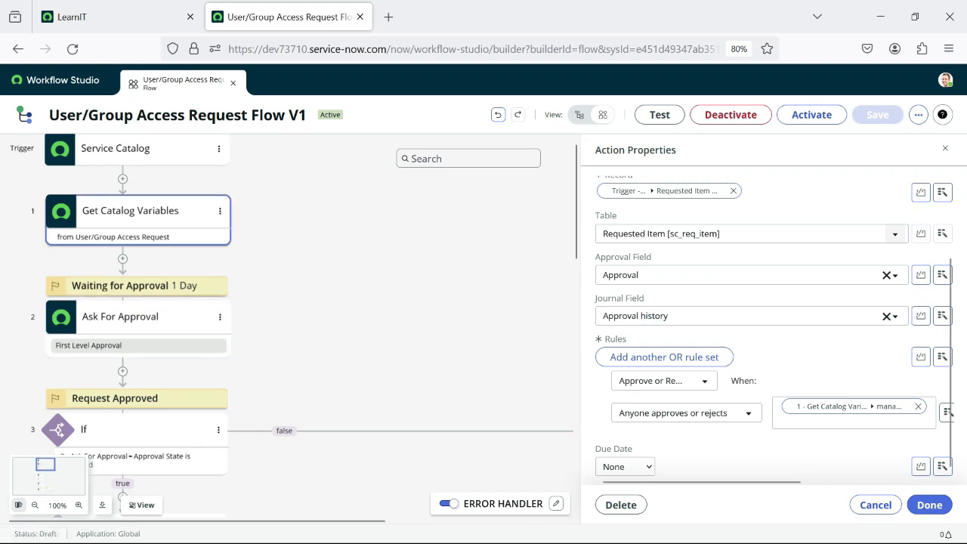
{"action": "left_click", "coordinate": [220, 211]}
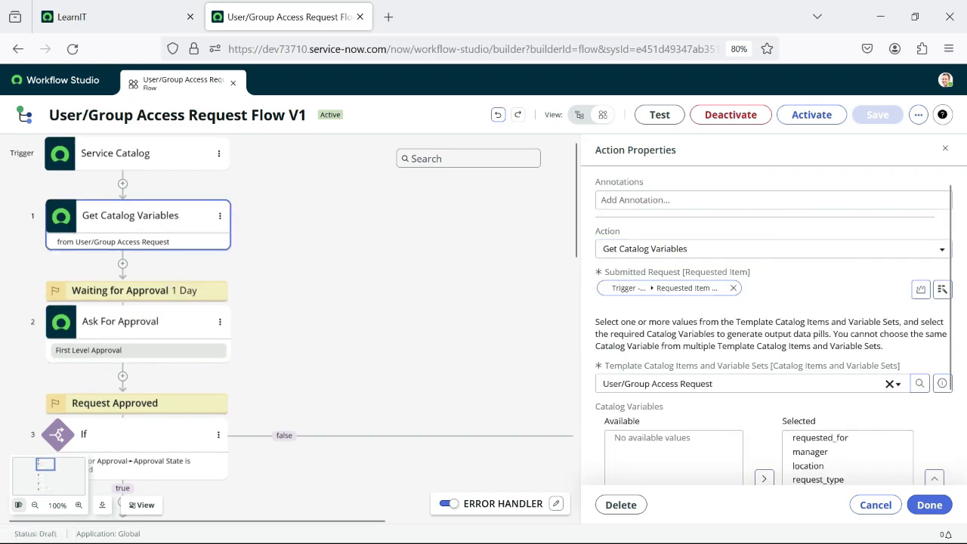
{"action": "scroll", "coordinate": [303, 325], "scroll_direction": "down", "scroll_amount": 10}
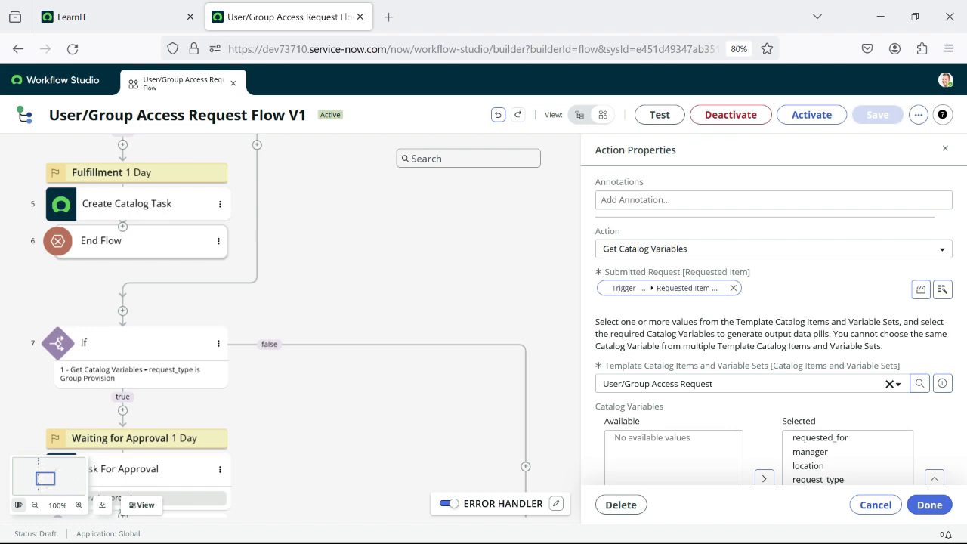
{"action": "scroll", "coordinate": [136, 241], "scroll_direction": "down", "scroll_amount": 1}
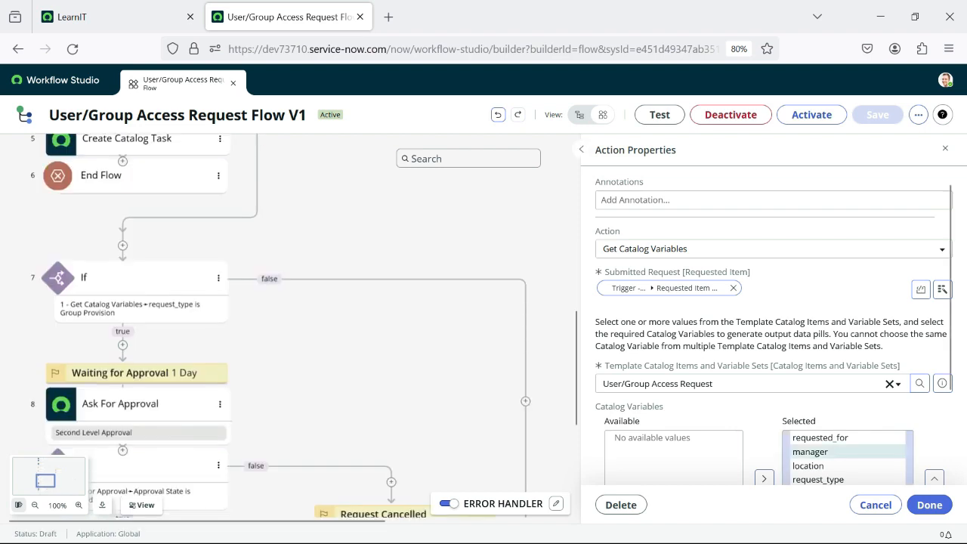
{"action": "left_click", "coordinate": [876, 504]}
Open the diagram's display options, hide the node details, and show them again.
{"action": "scroll", "coordinate": [483, 325], "scroll_direction": "down", "scroll_amount": 3}
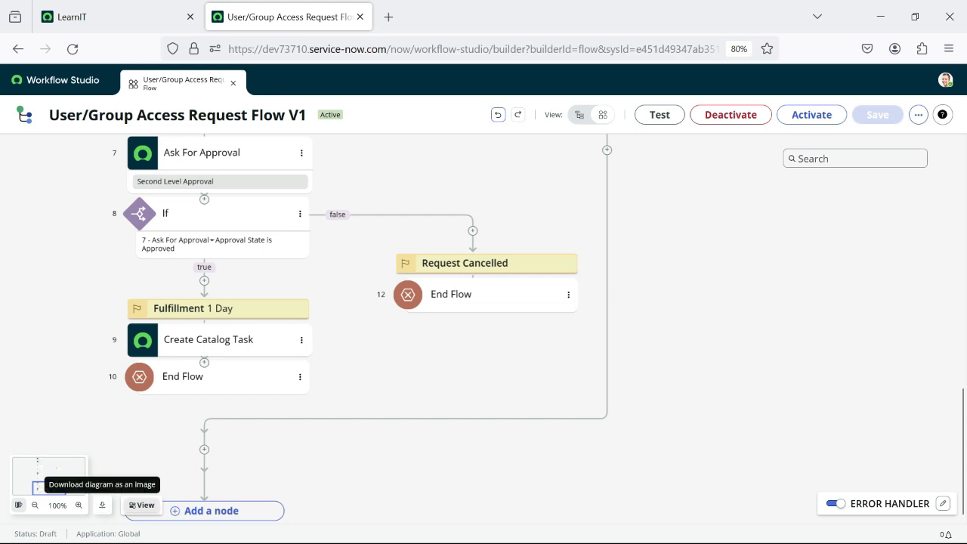
{"action": "left_click", "coordinate": [141, 506]}
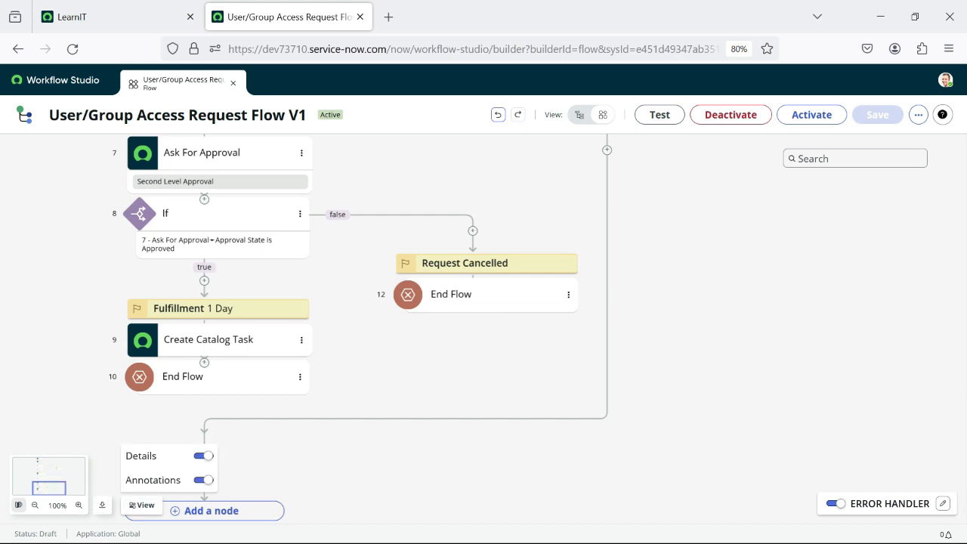
{"action": "left_click", "coordinate": [204, 456]}
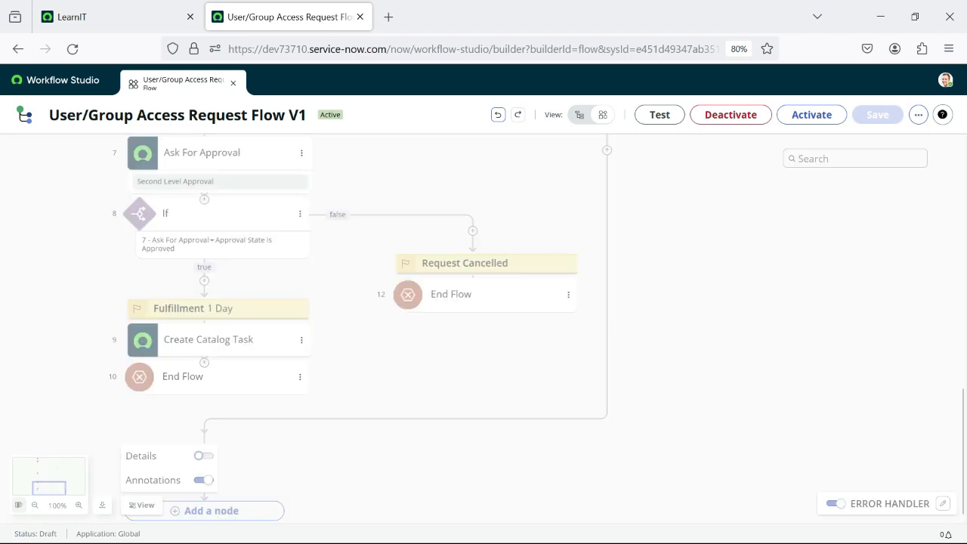
{"action": "left_click", "coordinate": [204, 455]}
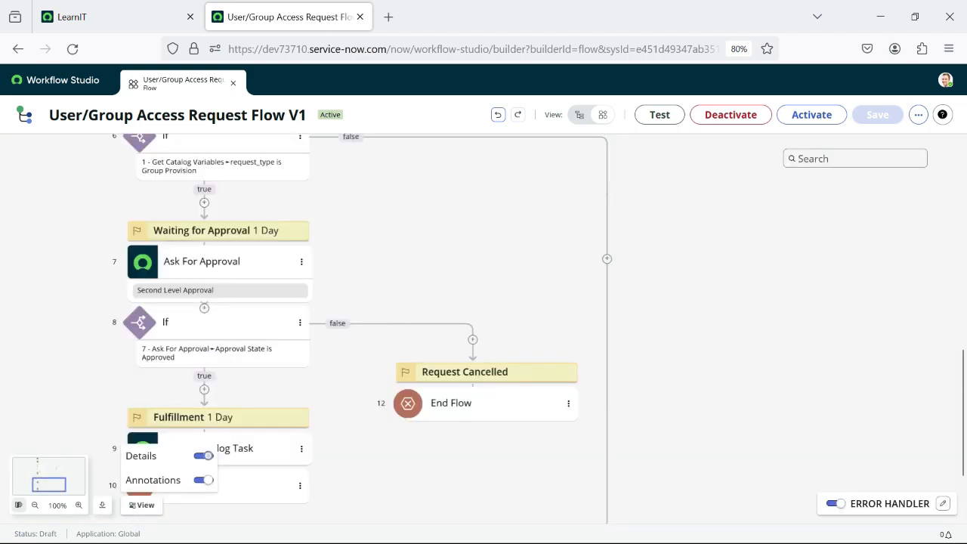
Hide both the details and annotations in the diagram, restore both, and review the nodes back up to the trigger.
{"action": "left_click", "coordinate": [203, 456]}
{"action": "left_click", "coordinate": [203, 479]}
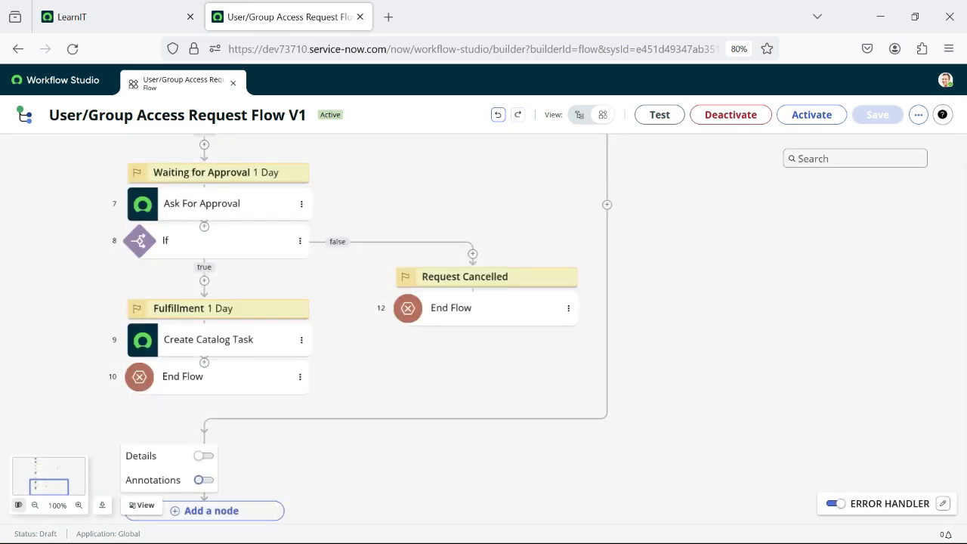
{"action": "left_click", "coordinate": [204, 456]}
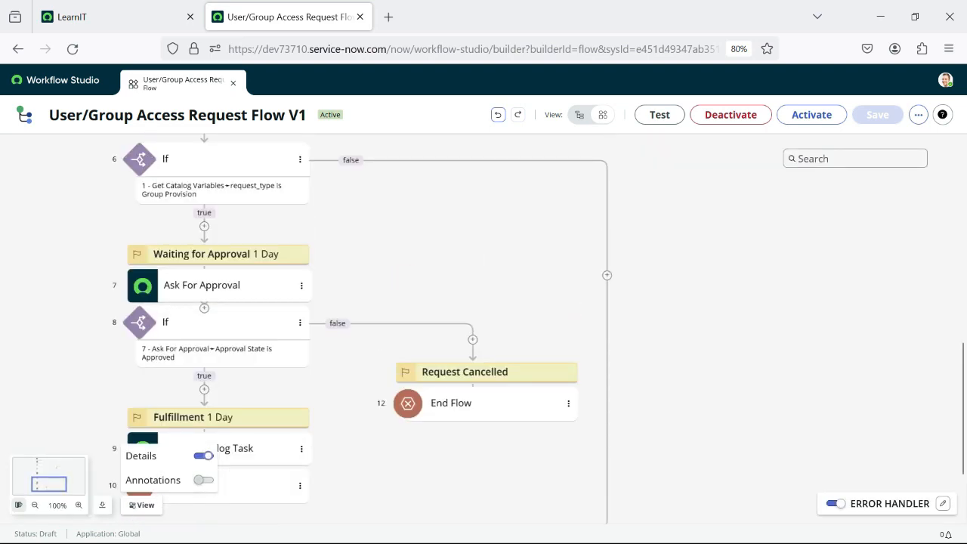
{"action": "left_click", "coordinate": [203, 479]}
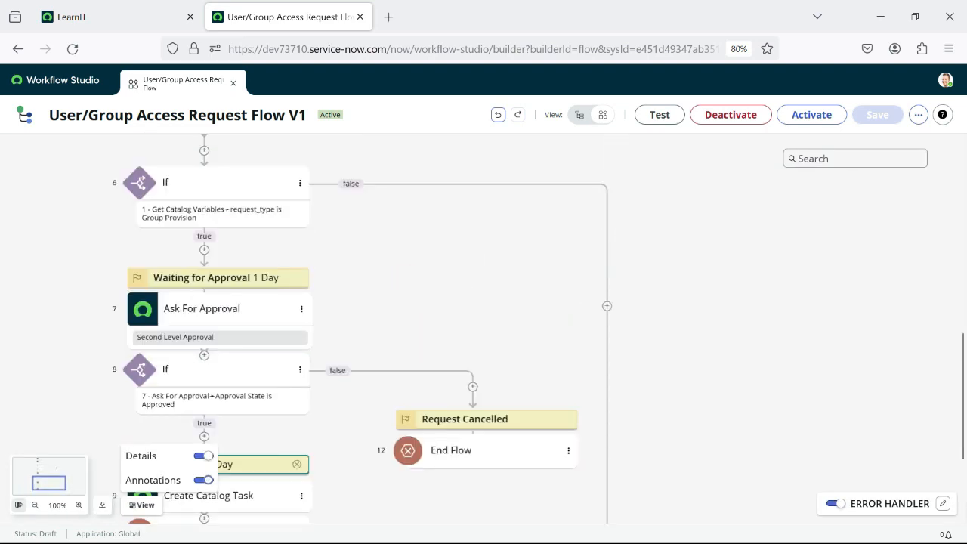
{"action": "scroll", "coordinate": [483, 339], "scroll_direction": "down", "scroll_amount": 2}
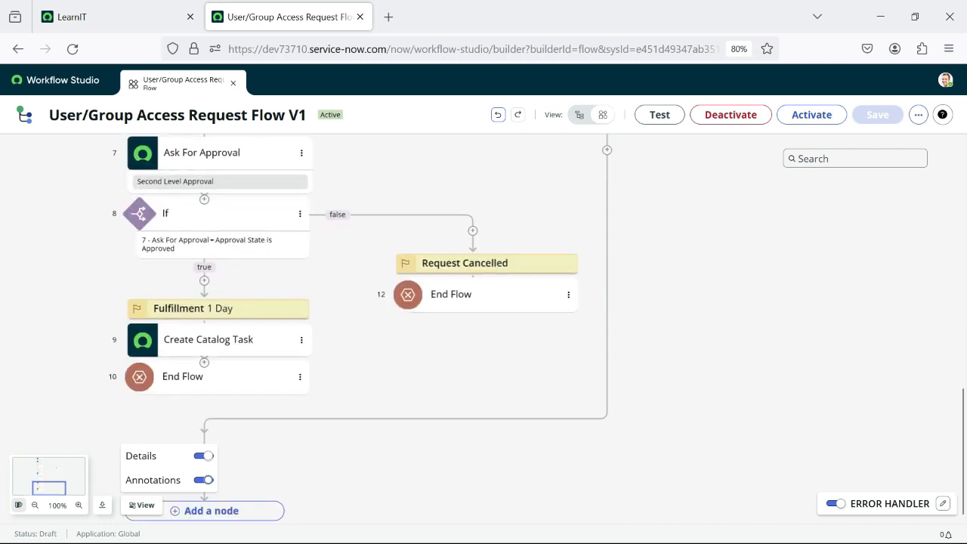
{"action": "scroll", "coordinate": [483, 340], "scroll_direction": "up", "scroll_amount": 5}
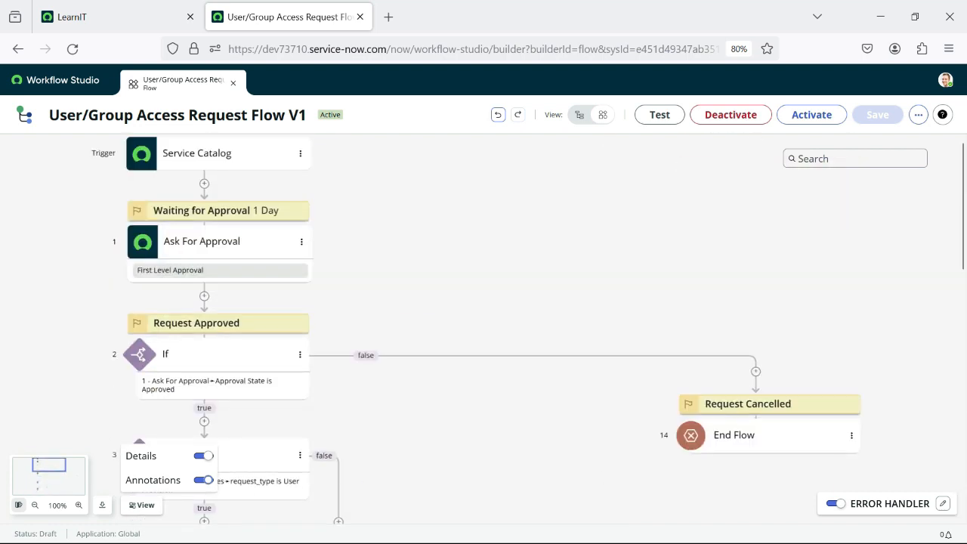